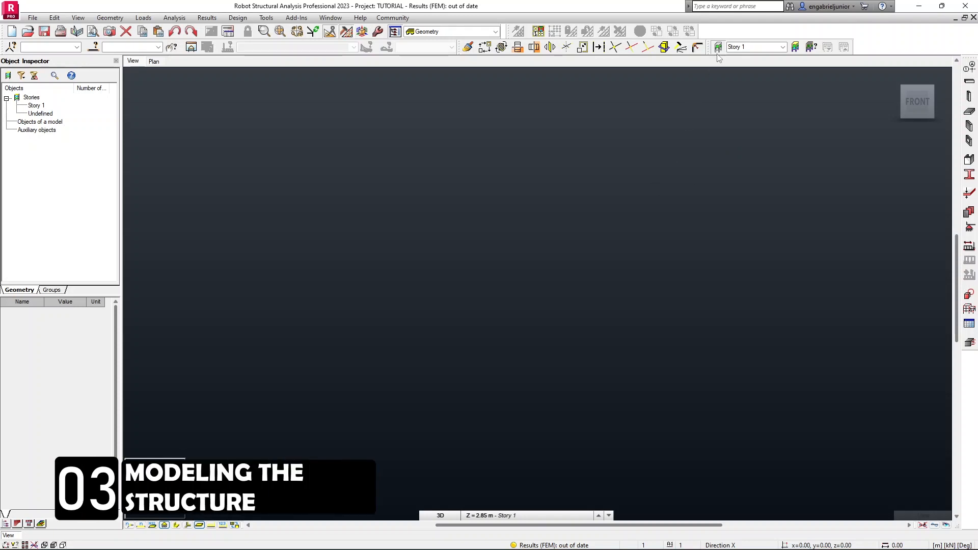
# Open the Stories dialog and set the building base level to 0.00 m.
pyautogui.click(795, 47)
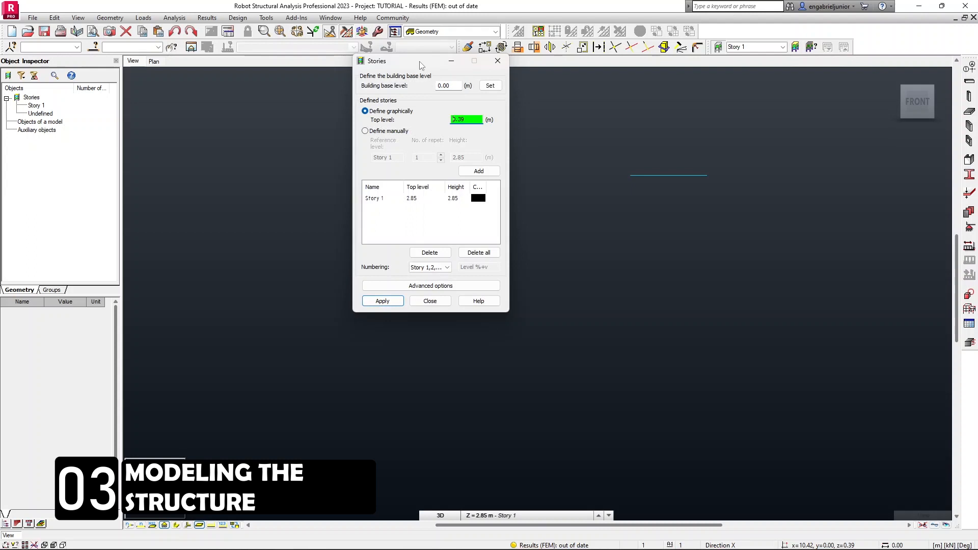
pyautogui.moveTo(420, 65); pyautogui.dragTo(518, 89)
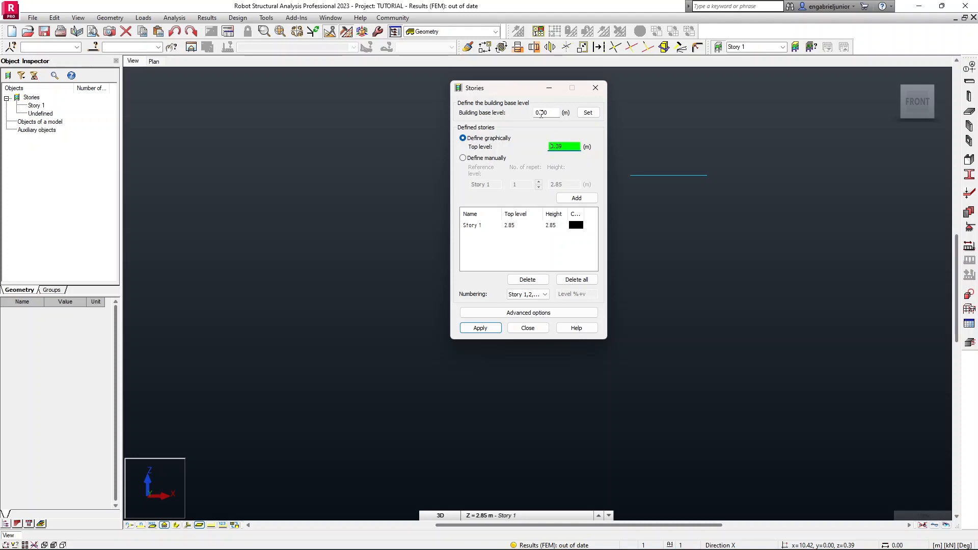
pyautogui.click(587, 113)
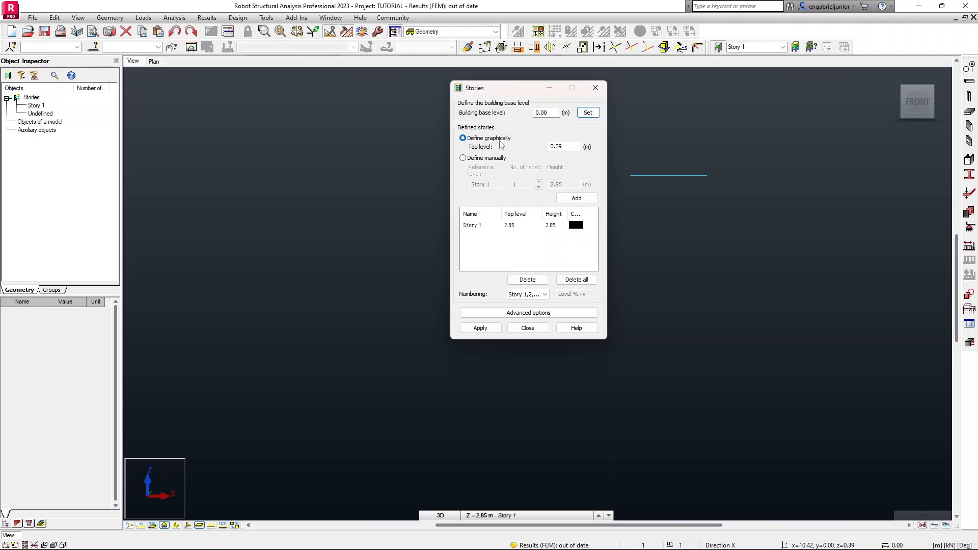
# Switch story definition to manual and delete all existing stories.
pyautogui.click(464, 159)
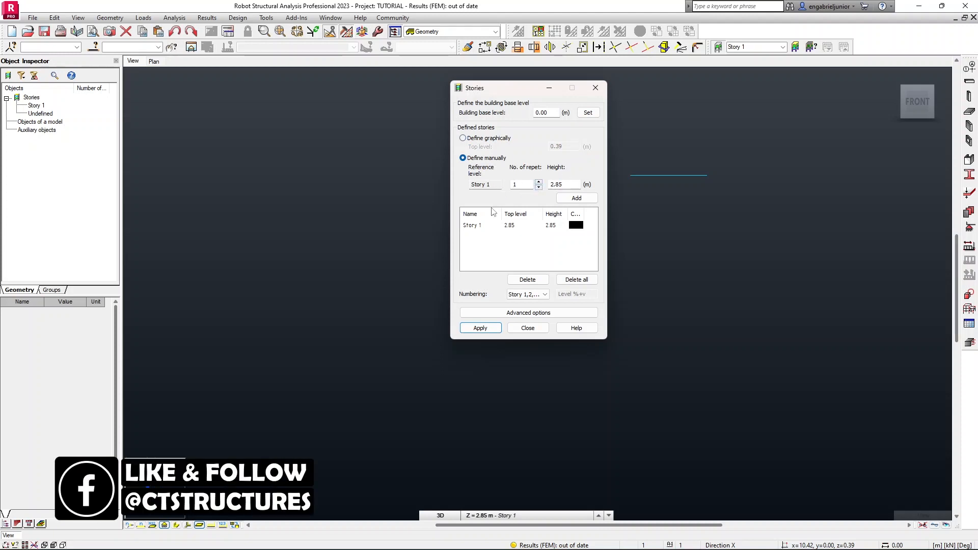
pyautogui.click(473, 225)
pyautogui.click(571, 281)
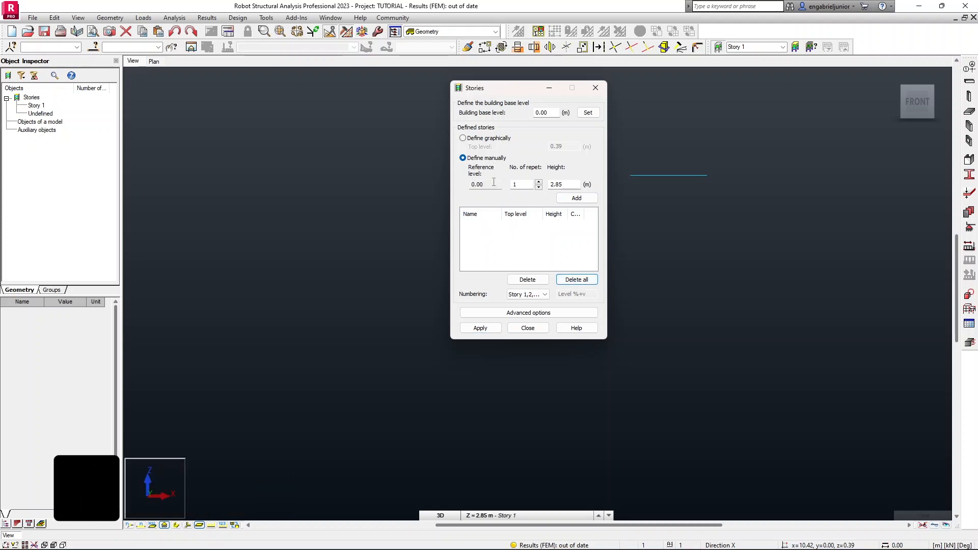
# Add five repeated stories 2.85 m high with custom numbering starting at Floor 1, apply and close the dialog.
pyautogui.click(541, 183)
pyautogui.click(541, 183)
pyautogui.click(541, 183)
pyautogui.click(540, 183)
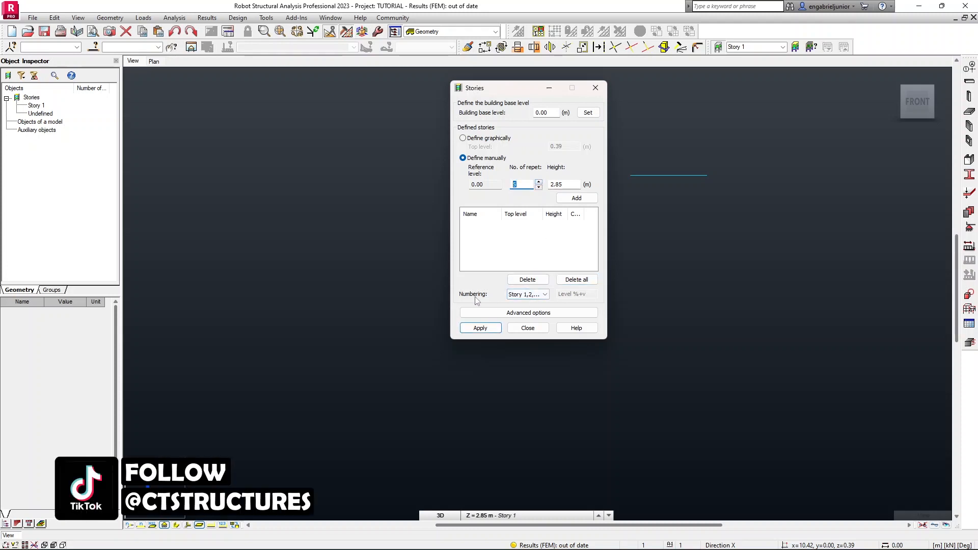
pyautogui.click(541, 297)
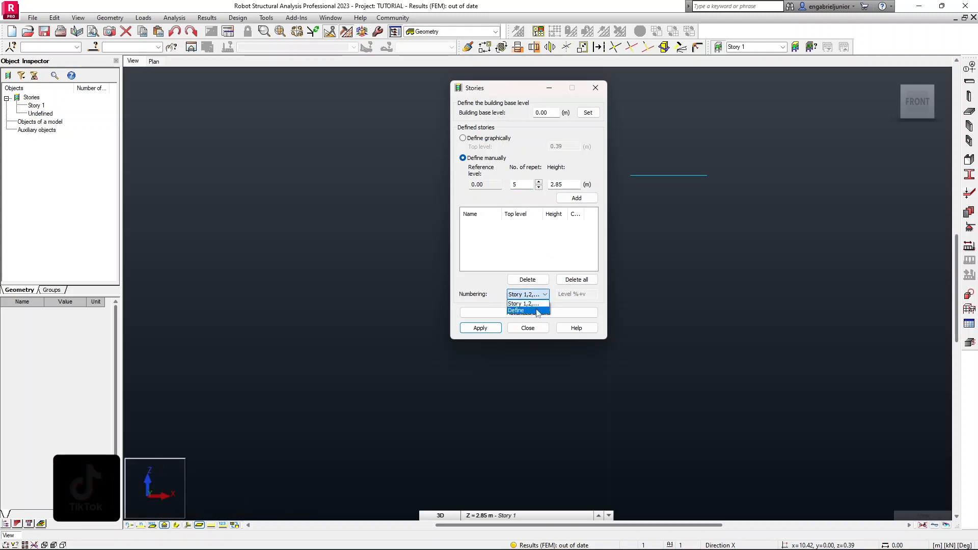
pyautogui.click(533, 310)
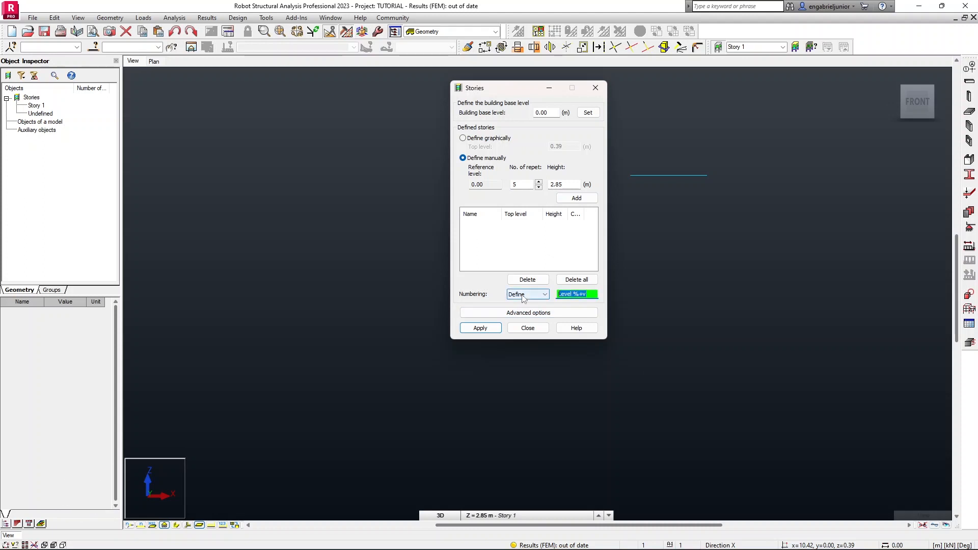
pyautogui.write('Floor 1')
pyautogui.click(576, 198)
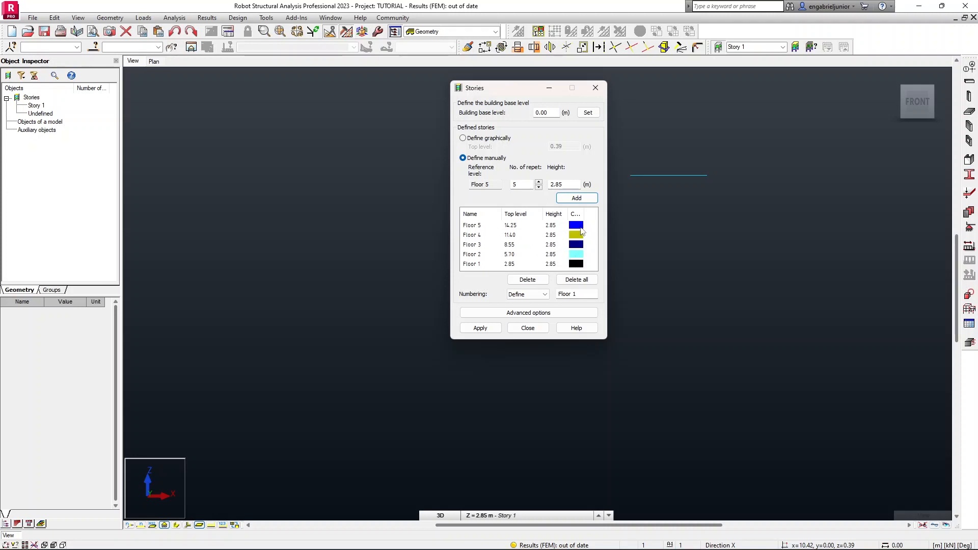
pyautogui.click(480, 330)
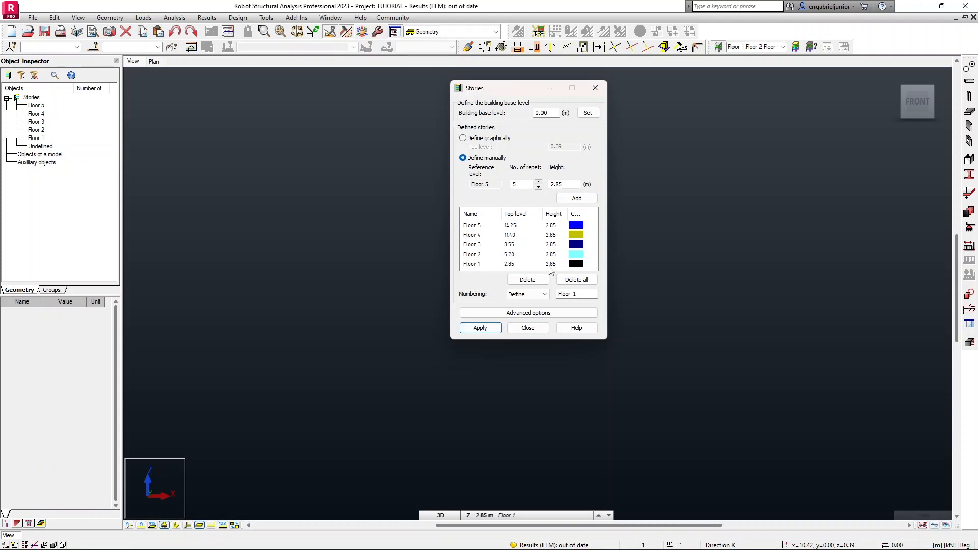
pyautogui.click(595, 88)
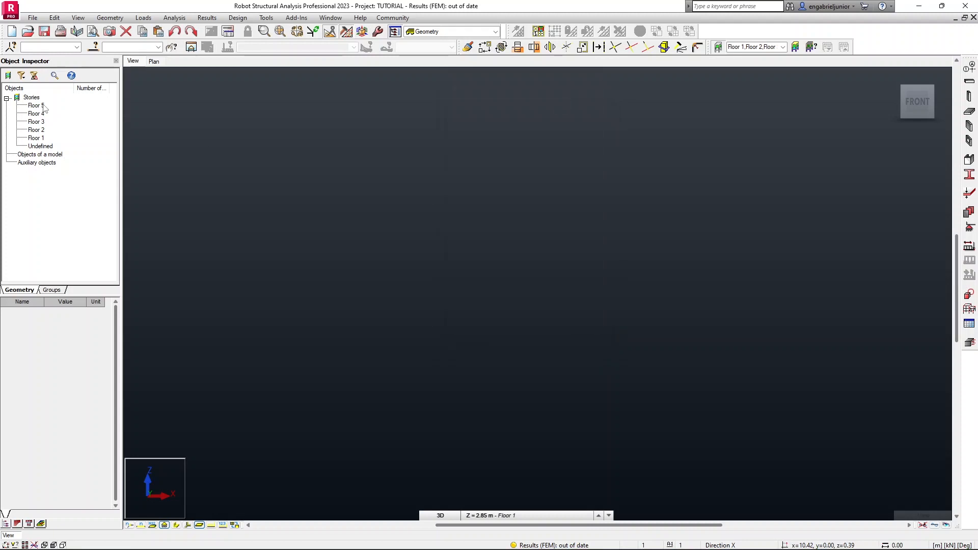
# Import the TUTORIAL FLOOR PLAN drawing as a DWG background.
pyautogui.click(32, 17)
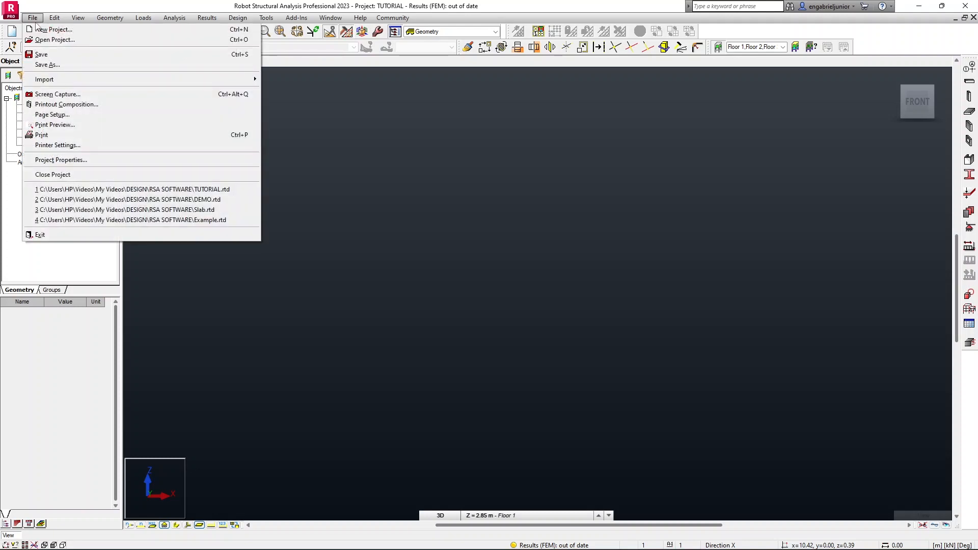
pyautogui.moveTo(185, 80)
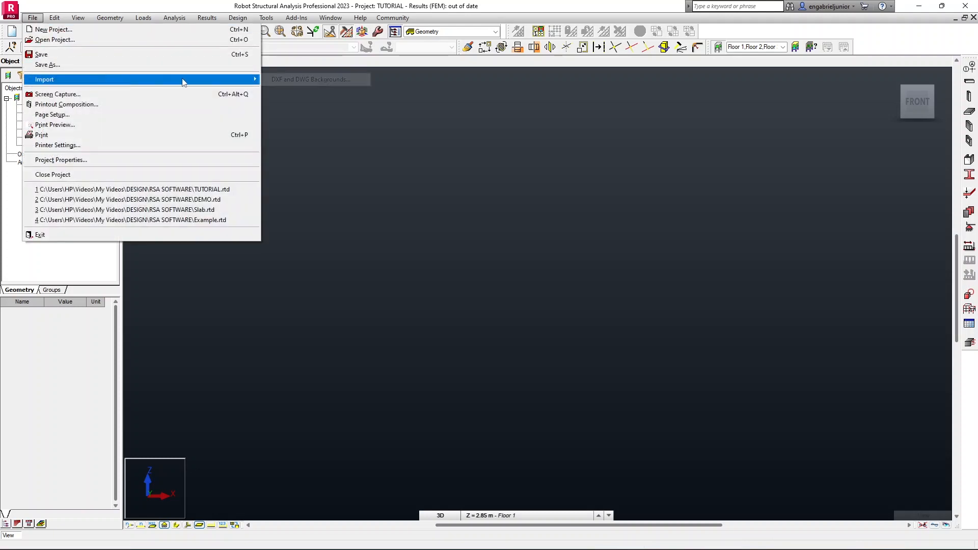
pyautogui.click(274, 81)
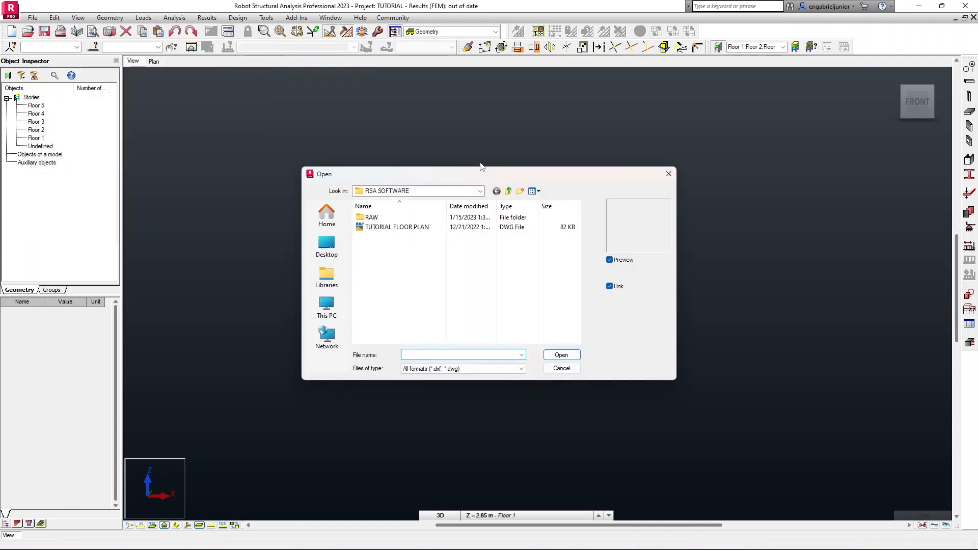
pyautogui.click(400, 227)
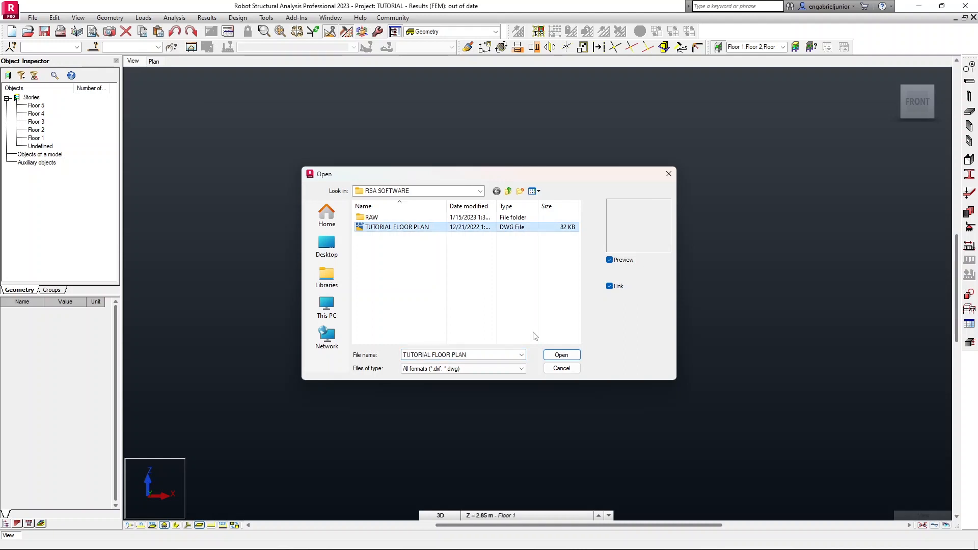
pyautogui.click(563, 355)
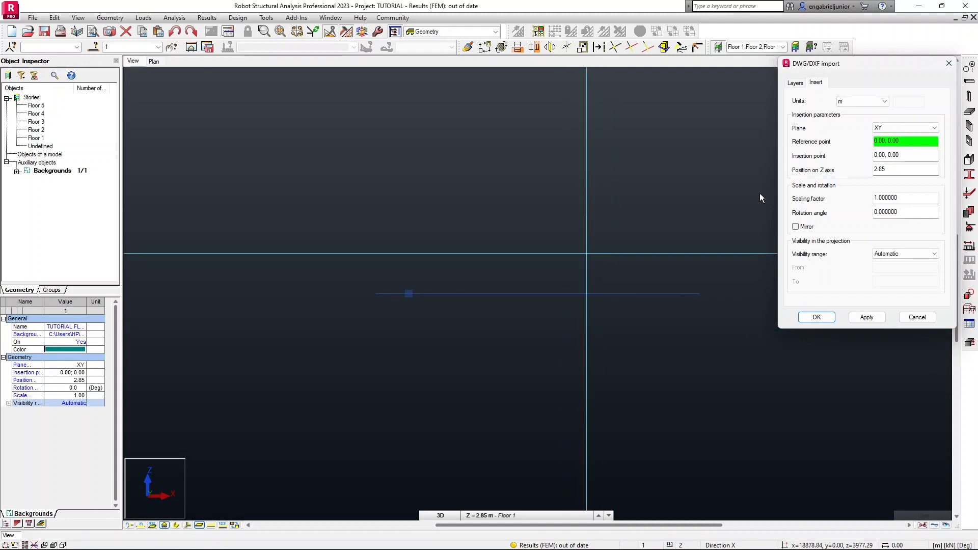
# Set the background's import units to mm and apply the insertion settings.
pyautogui.moveTo(857, 70); pyautogui.dragTo(471, 92)
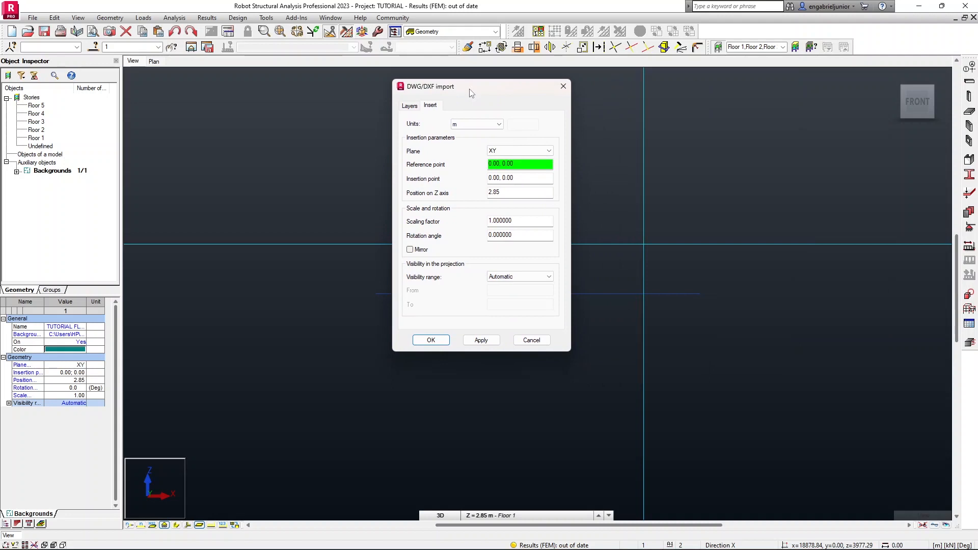
pyautogui.click(499, 124)
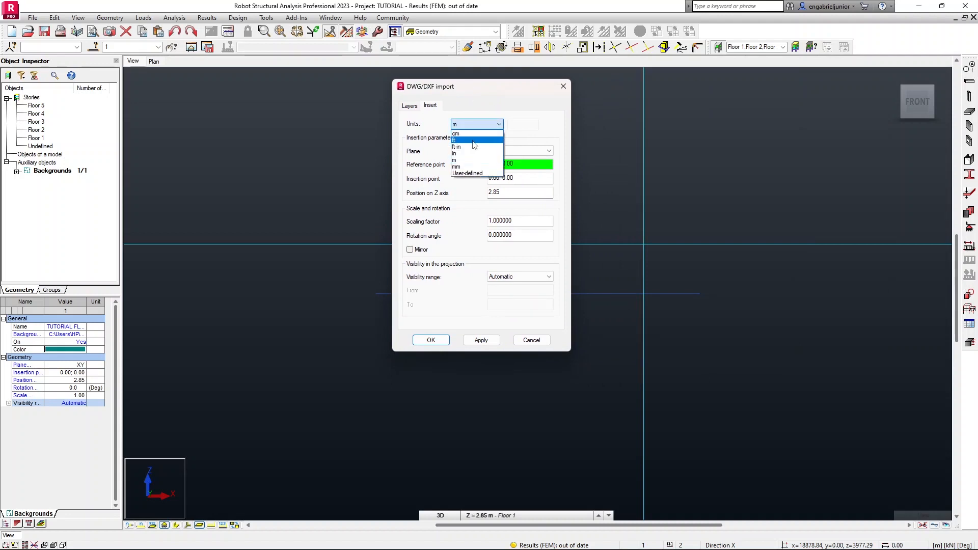
pyautogui.click(473, 167)
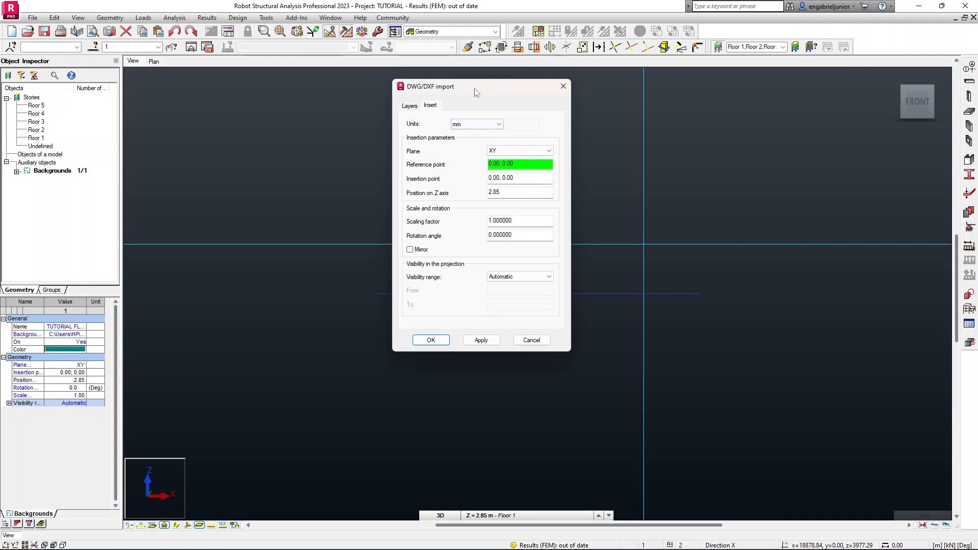
pyautogui.moveTo(473, 90); pyautogui.dragTo(678, 105)
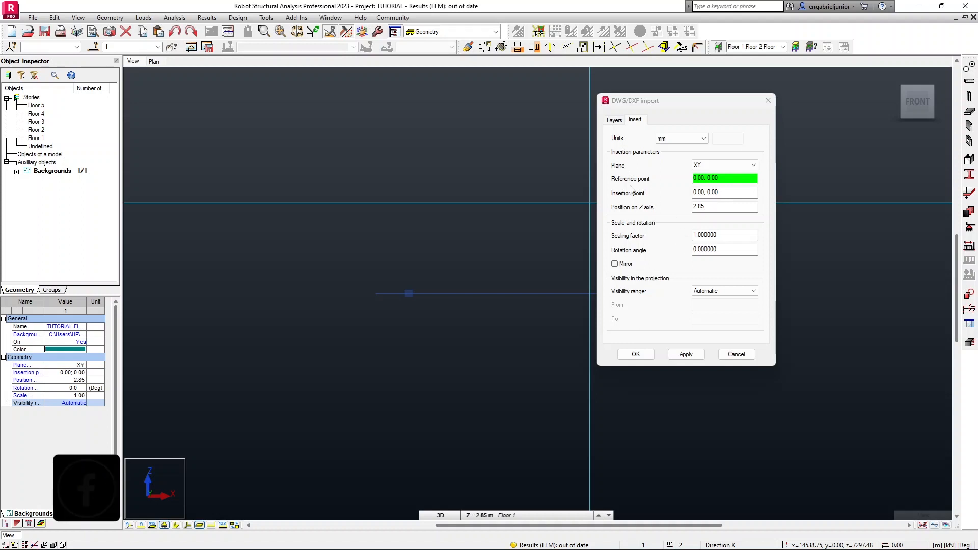
pyautogui.click(678, 355)
pyautogui.click(644, 356)
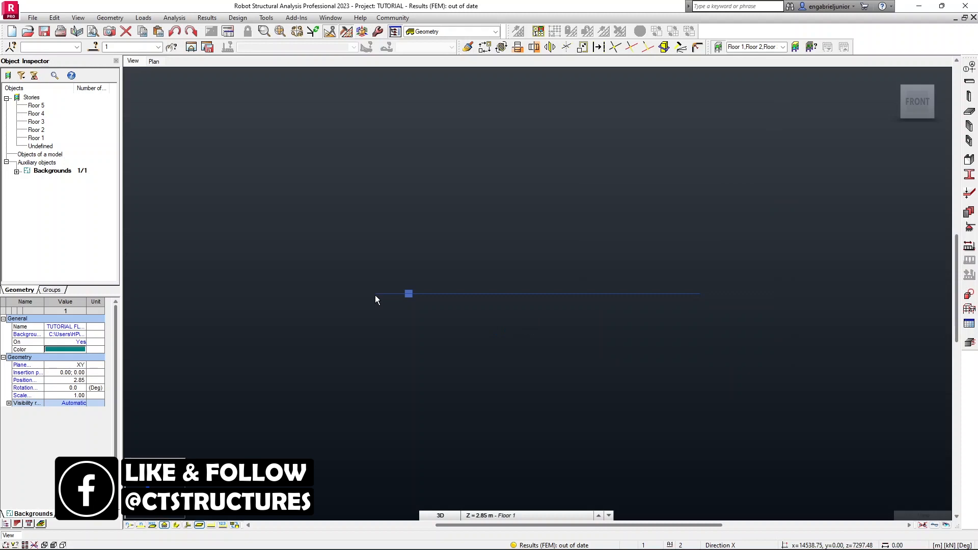
# Switch to the plan view and inspect the imported floor plan.
pyautogui.click(409, 294)
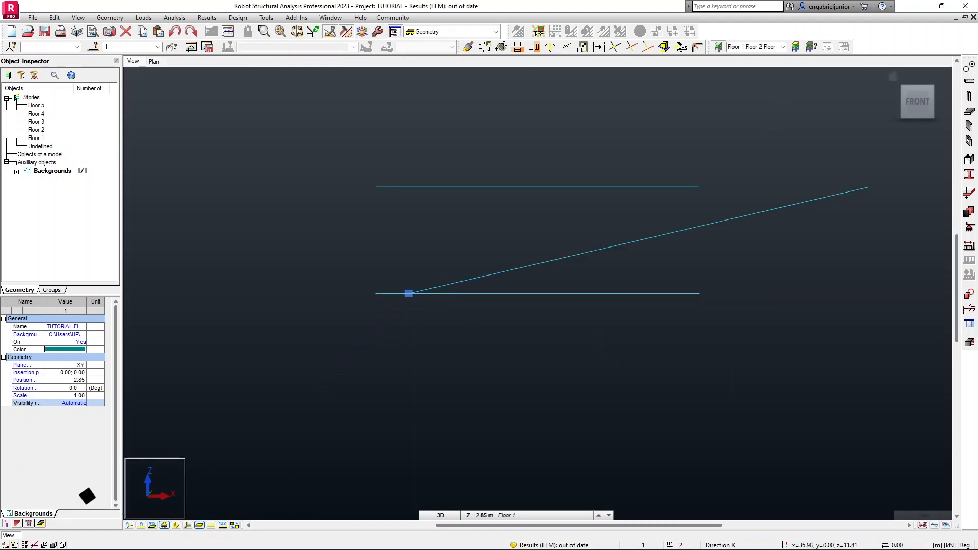
pyautogui.press('Escape')
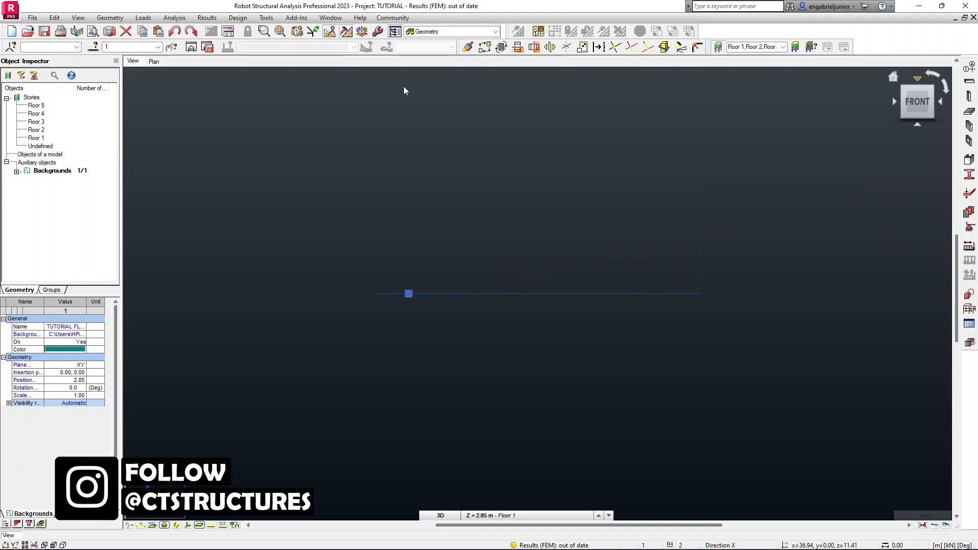
pyautogui.click(154, 61)
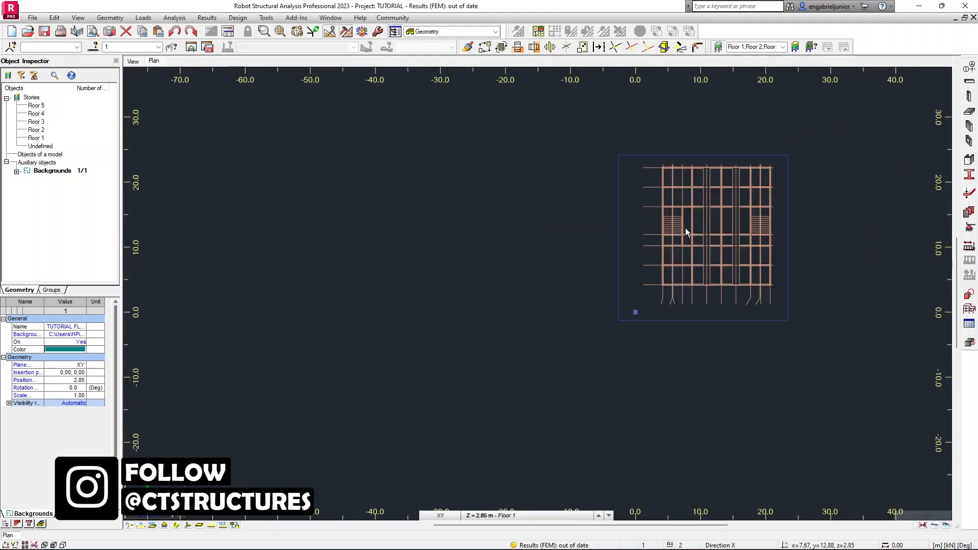
pyautogui.moveTo(723, 227); pyautogui.dragTo(555, 235, button='middle')
pyautogui.scroll(3, 555, 235)
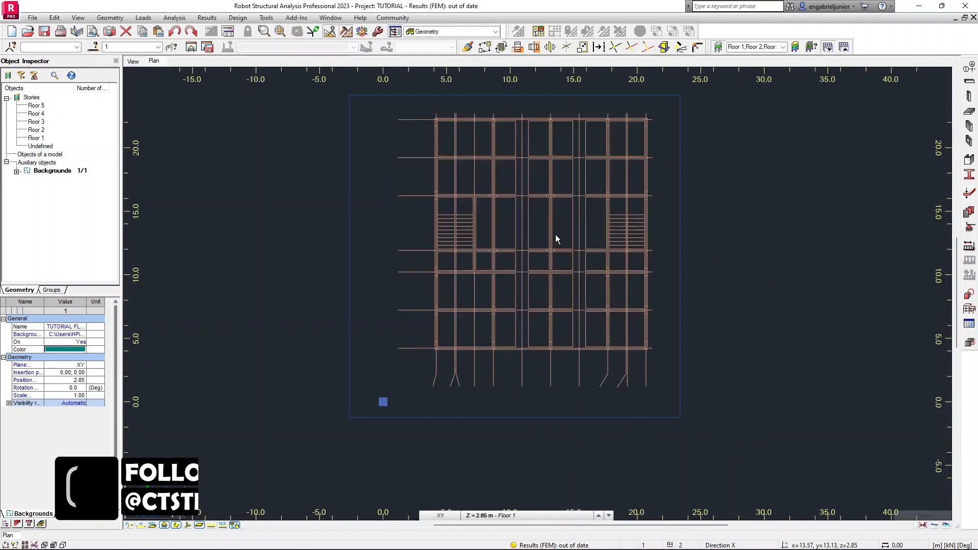
pyautogui.moveTo(499, 196); pyautogui.dragTo(450, 198, button='middle')
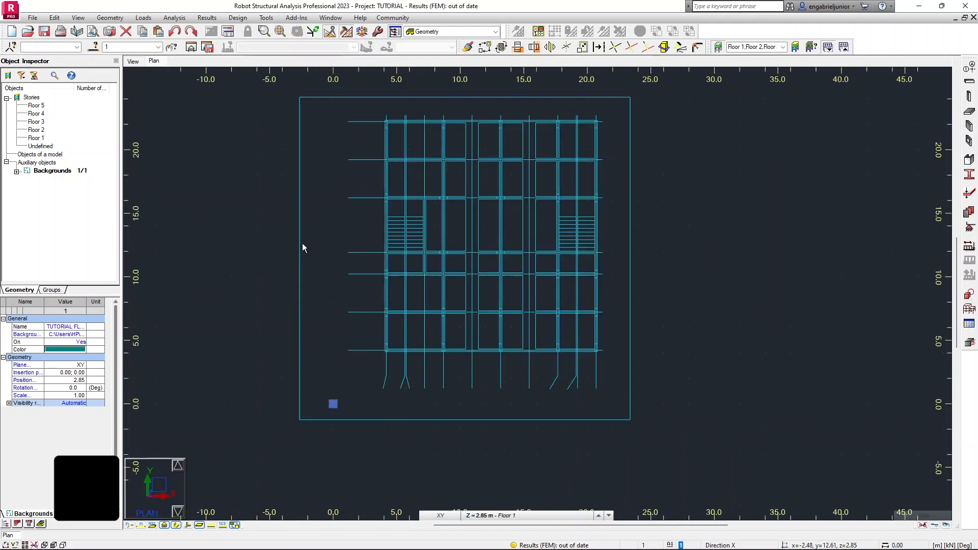
pyautogui.moveTo(300, 242); pyautogui.dragTo(282, 252)
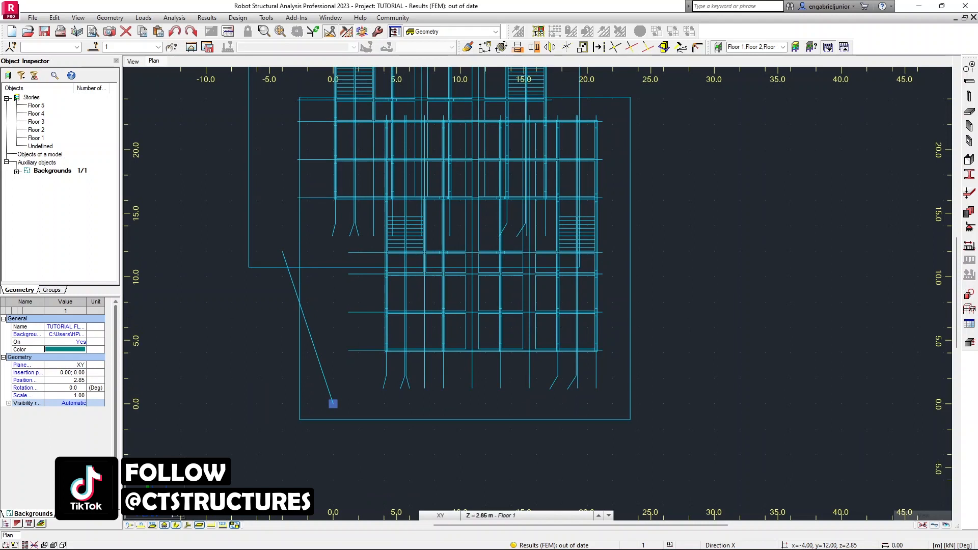
pyautogui.press('Escape')
# Open the background's properties and keep only the COLUMN GRIDS layer visible, unchecking the other layers.
pyautogui.rightClick(301, 257)
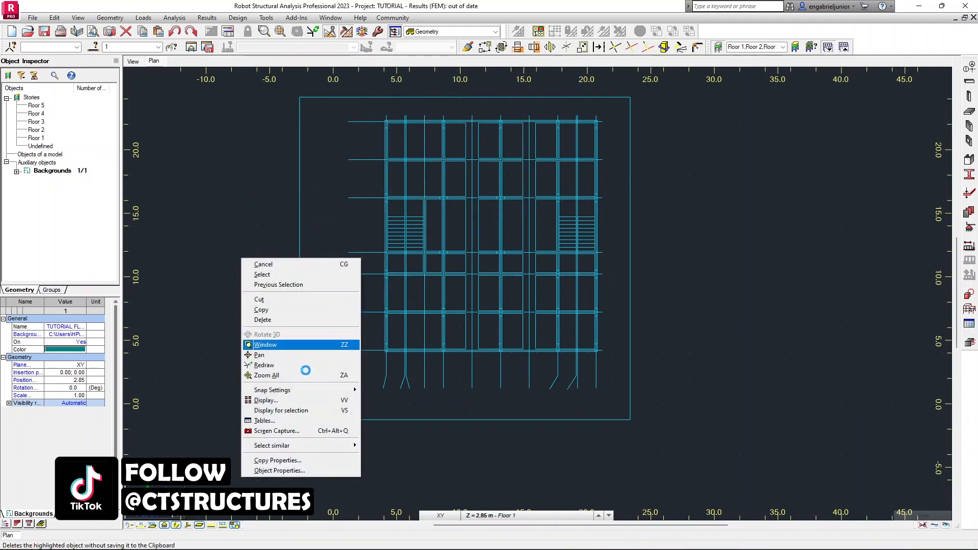
pyautogui.click(313, 469)
pyautogui.moveTo(666, 103); pyautogui.dragTo(774, 101)
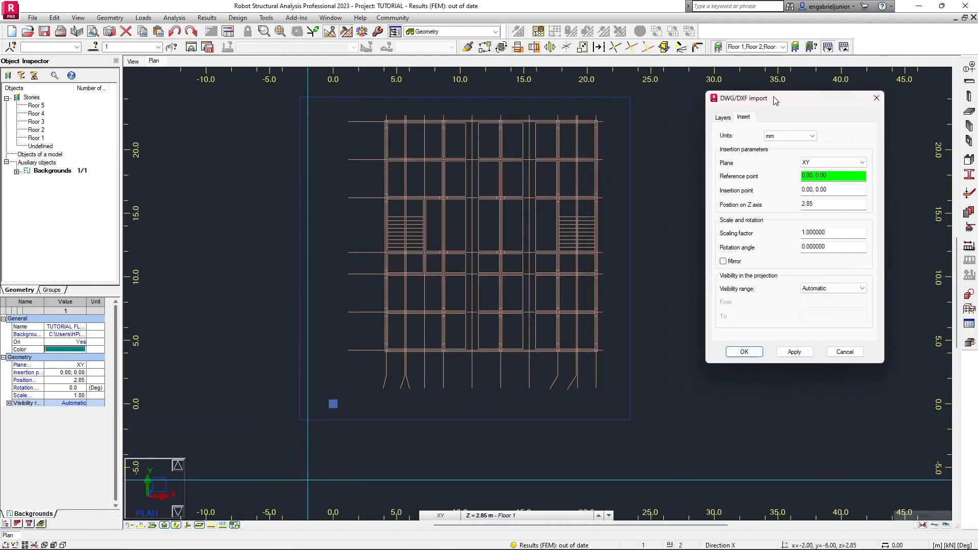
pyautogui.click(723, 118)
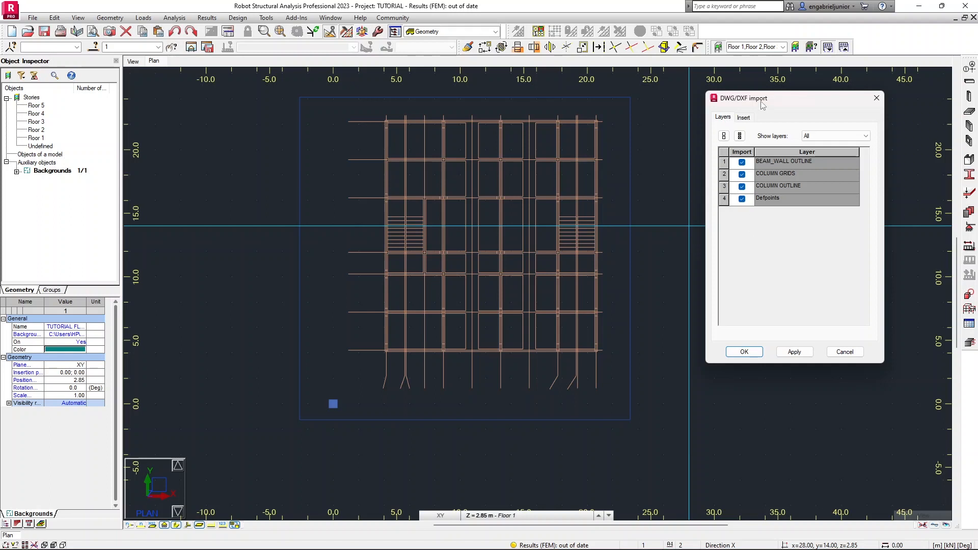
pyautogui.moveTo(759, 102); pyautogui.dragTo(765, 114)
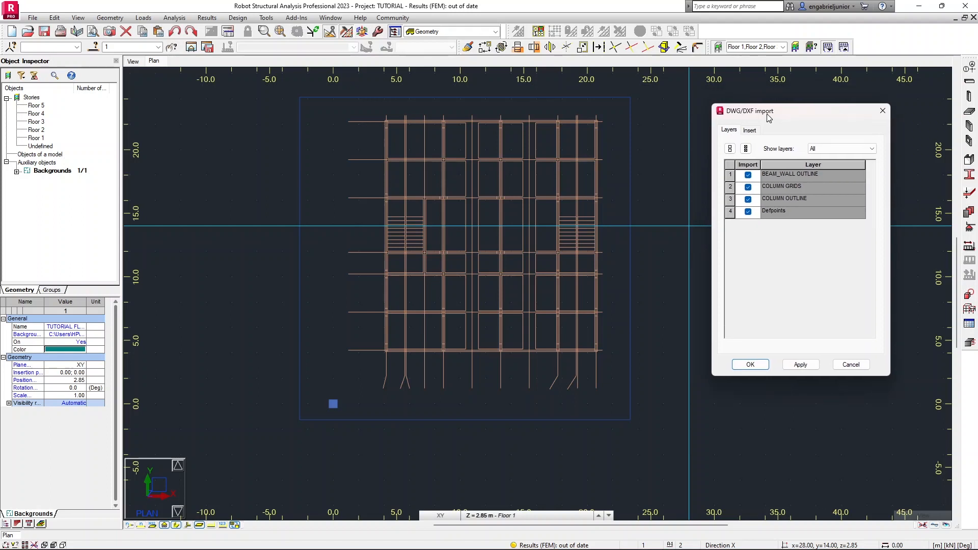
pyautogui.click(749, 176)
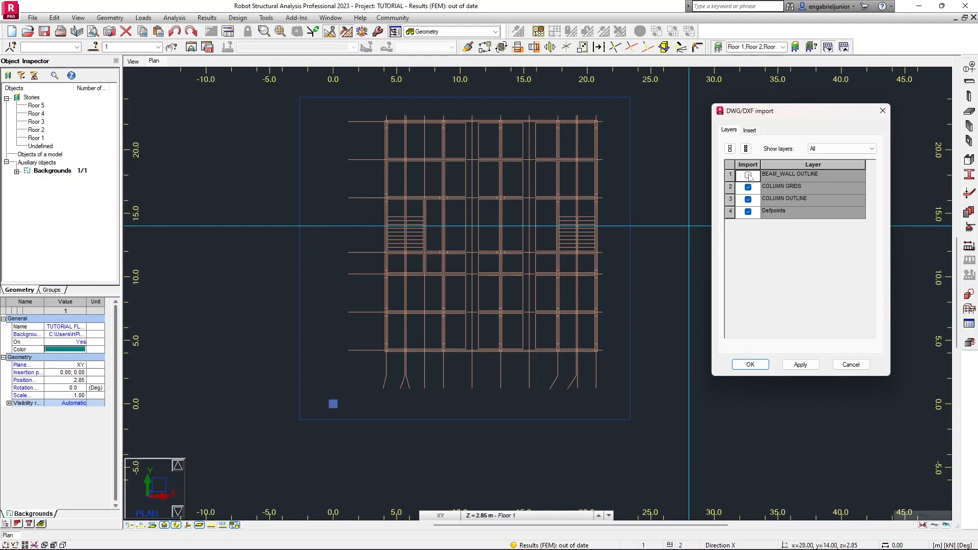
pyautogui.click(748, 199)
pyautogui.click(747, 211)
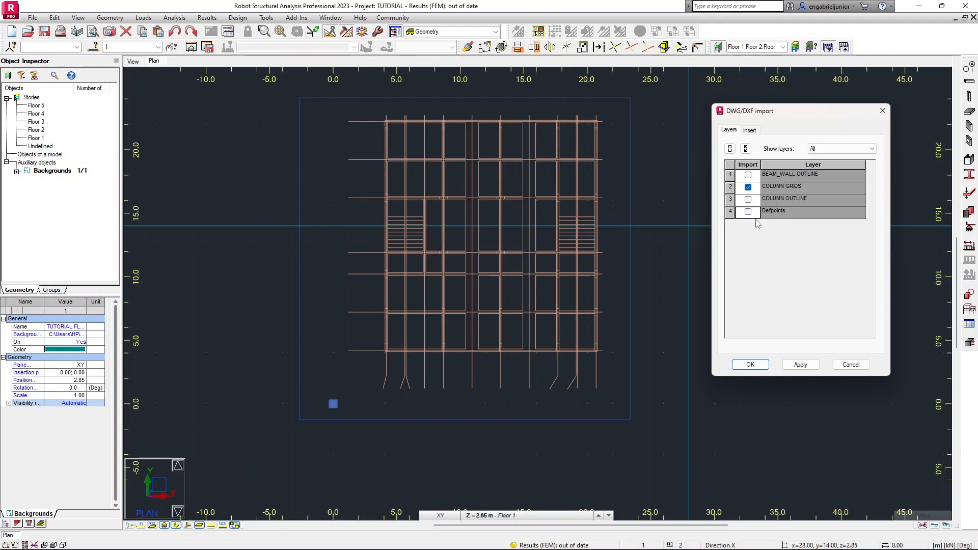
pyautogui.click(802, 365)
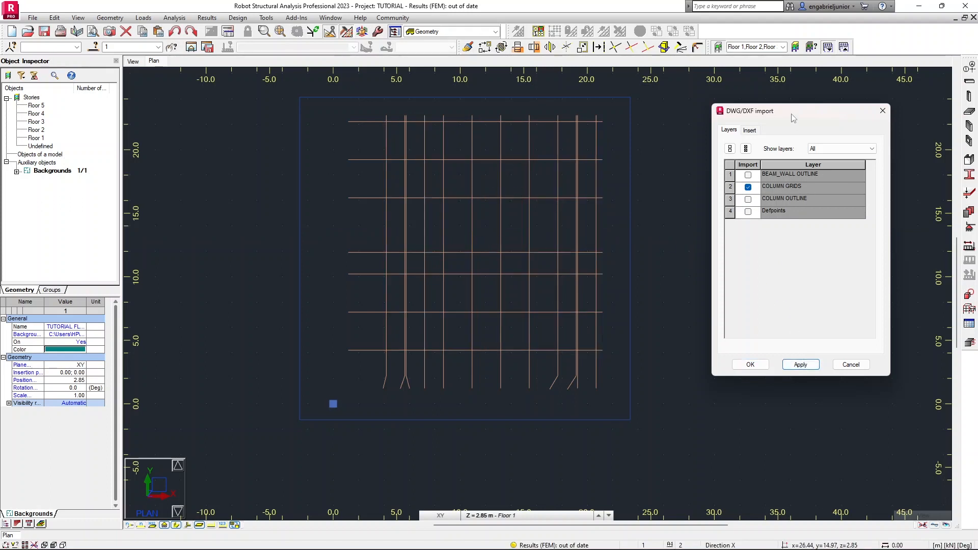
# Review the background's insertion settings and confirm the DWG import with only the COLUMN GRIDS layer.
pyautogui.moveTo(794, 116); pyautogui.dragTo(745, 109)
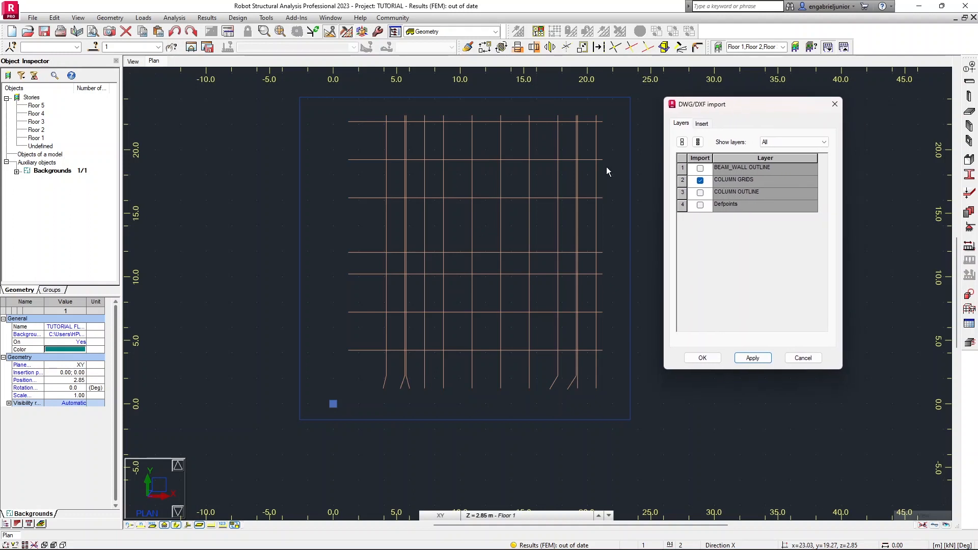
pyautogui.scroll(1, 528, 176)
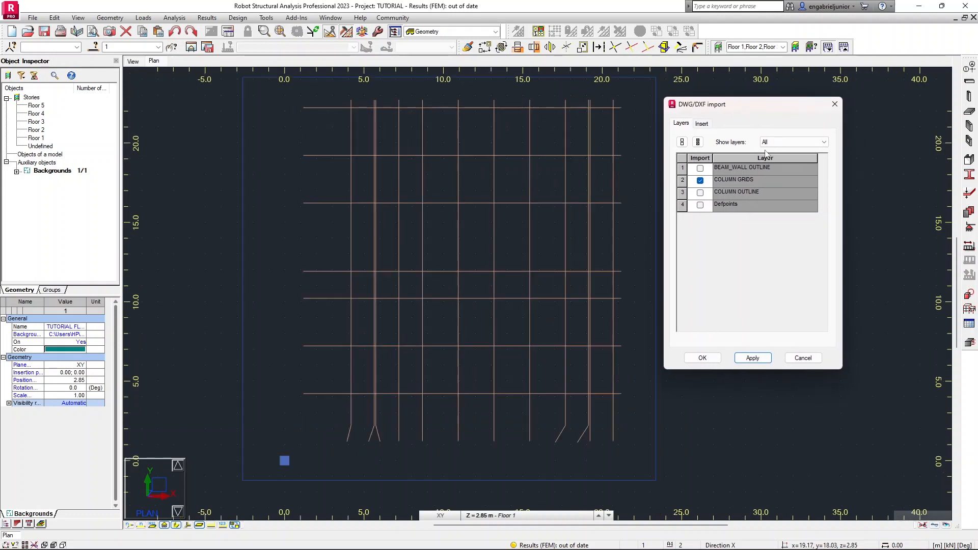
pyautogui.click(703, 124)
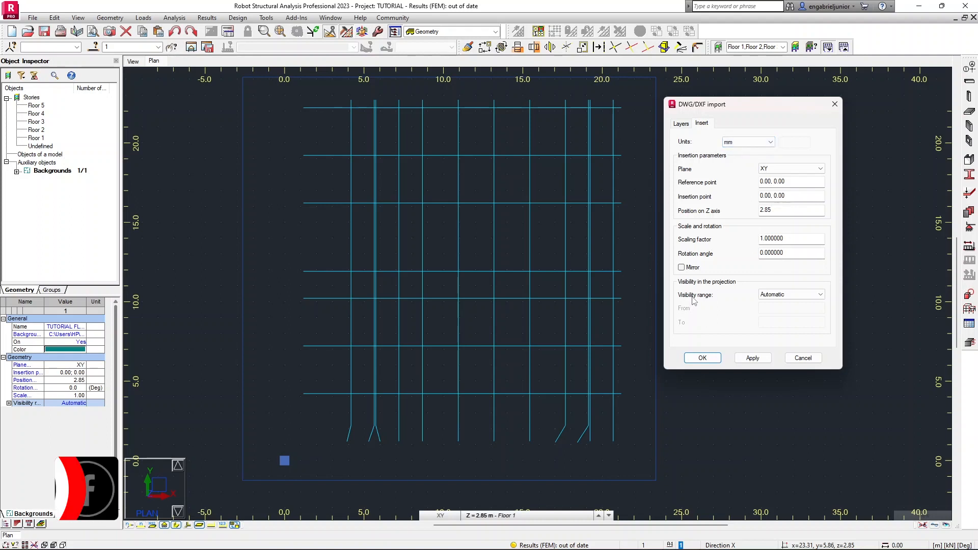
pyautogui.click(683, 124)
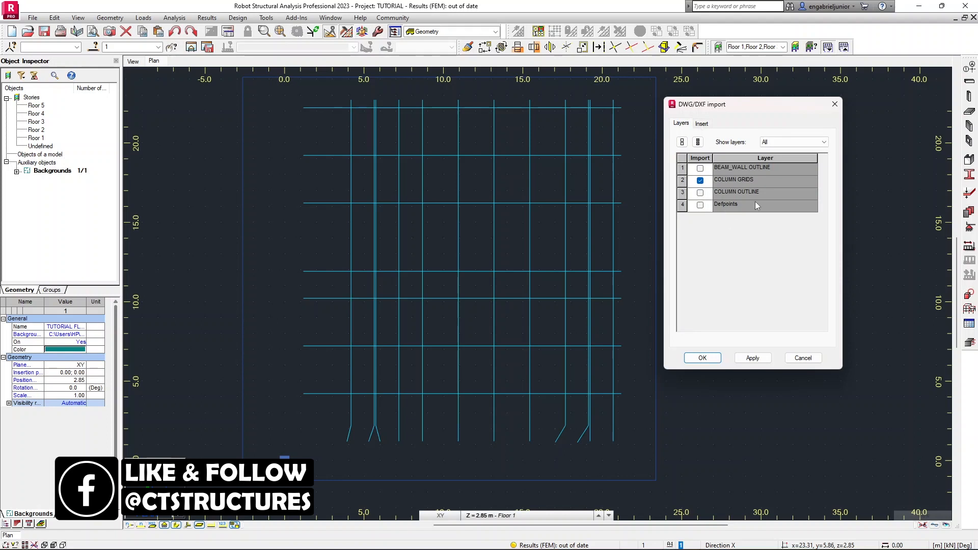
pyautogui.click(701, 124)
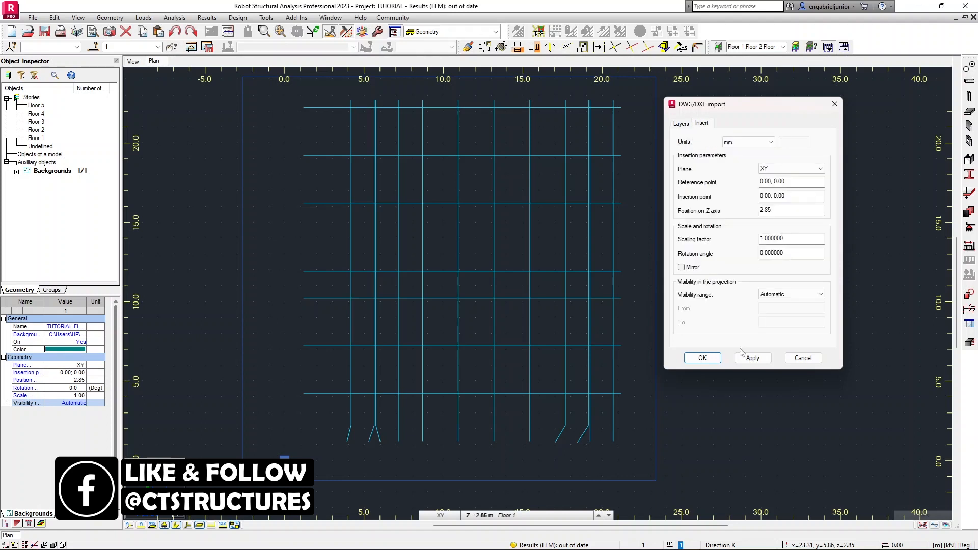
pyautogui.click(708, 362)
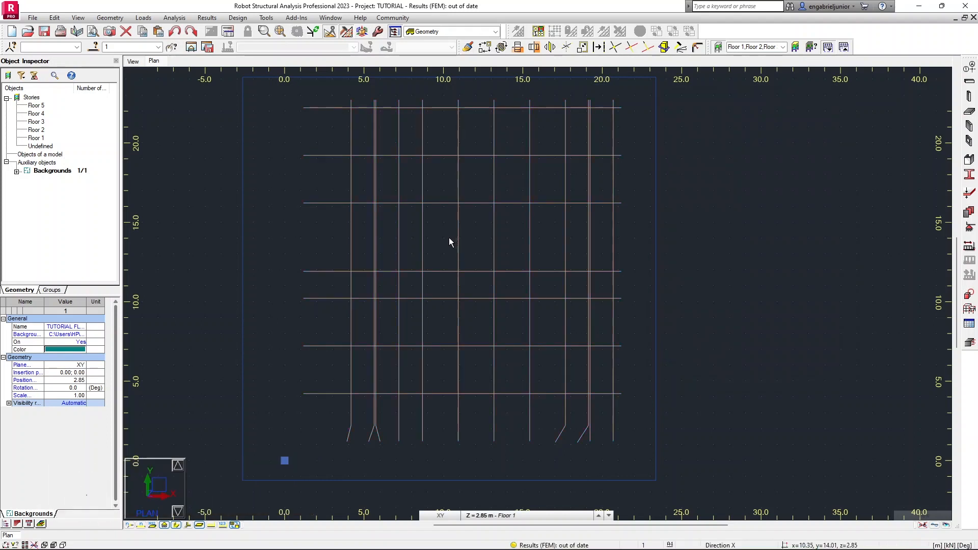
# Open the Structural Axis tool and add the first X axis at 4.18 m by snapping to the leftmost vertical grid line.
pyautogui.scroll(2, 463, 212)
pyautogui.scroll(-1, 463, 212)
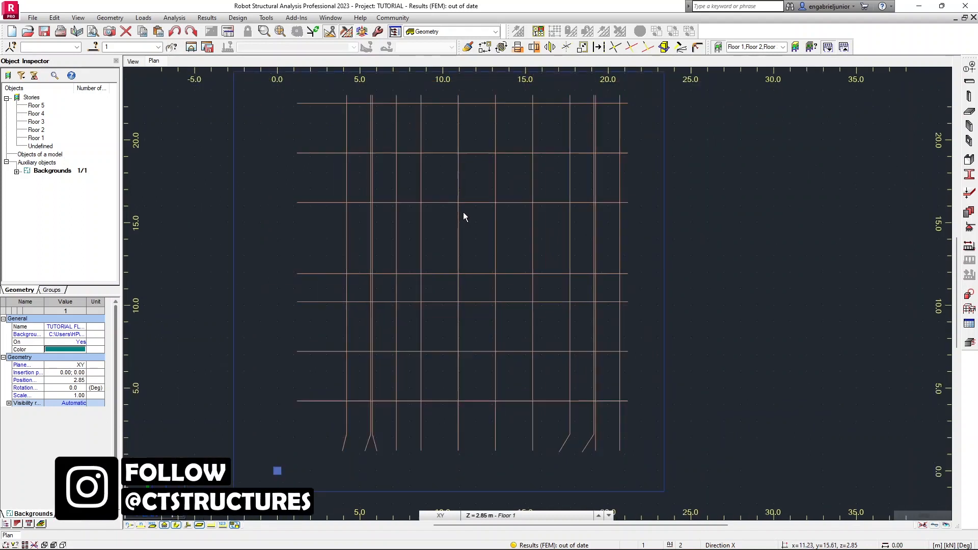
pyautogui.scroll(-1, 483, 206)
pyautogui.moveTo(482, 206); pyautogui.dragTo(500, 229, button='middle')
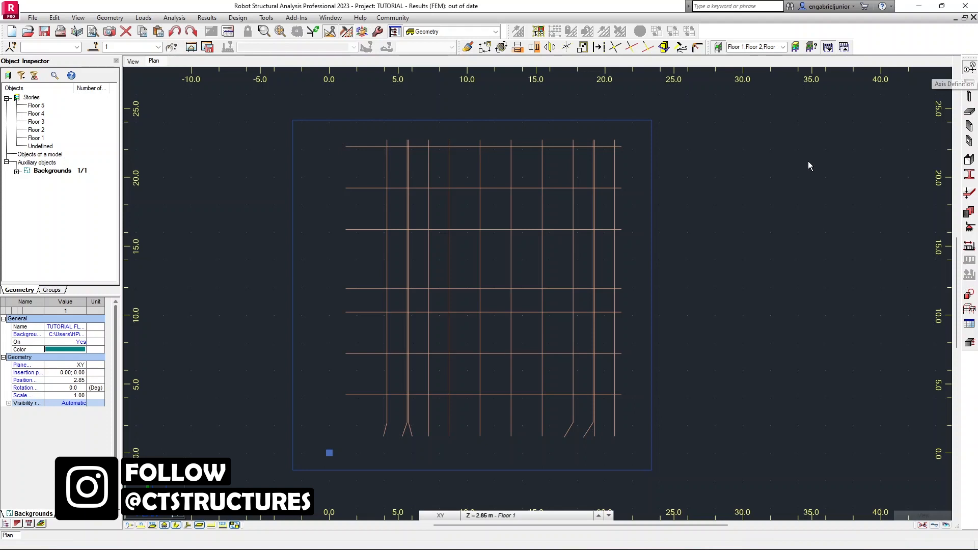
pyautogui.moveTo(402, 66); pyautogui.dragTo(752, 119)
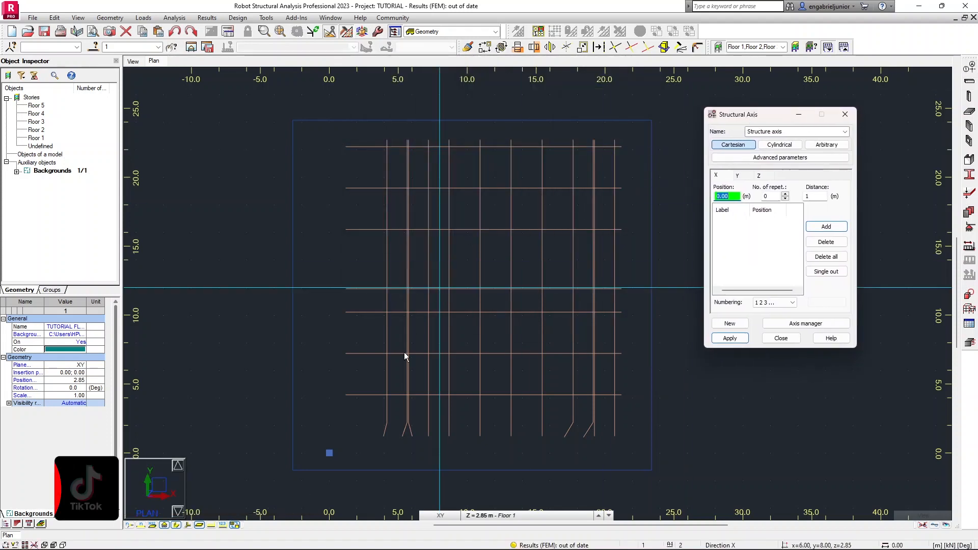
pyautogui.scroll(2, 407, 413)
pyautogui.scroll(2, 406, 414)
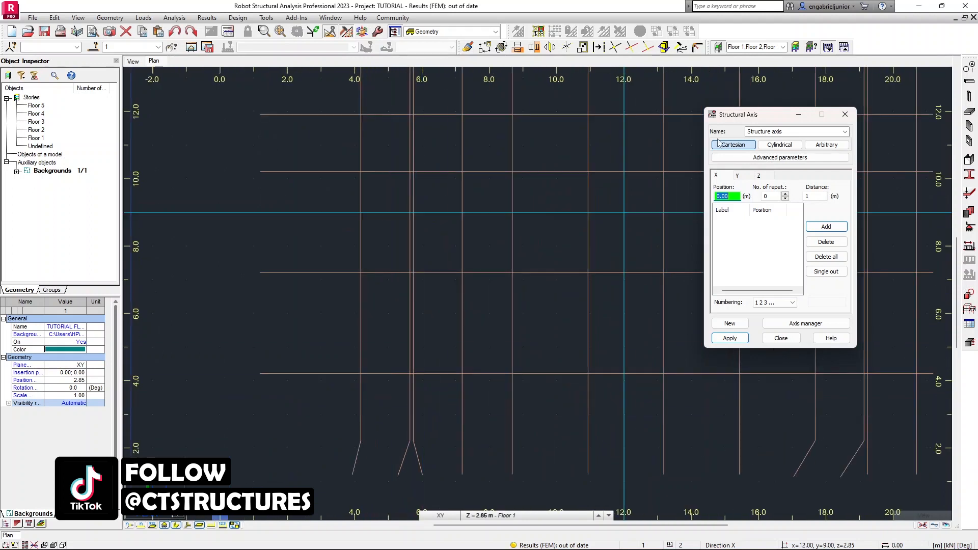
pyautogui.scroll(-3, 543, 197)
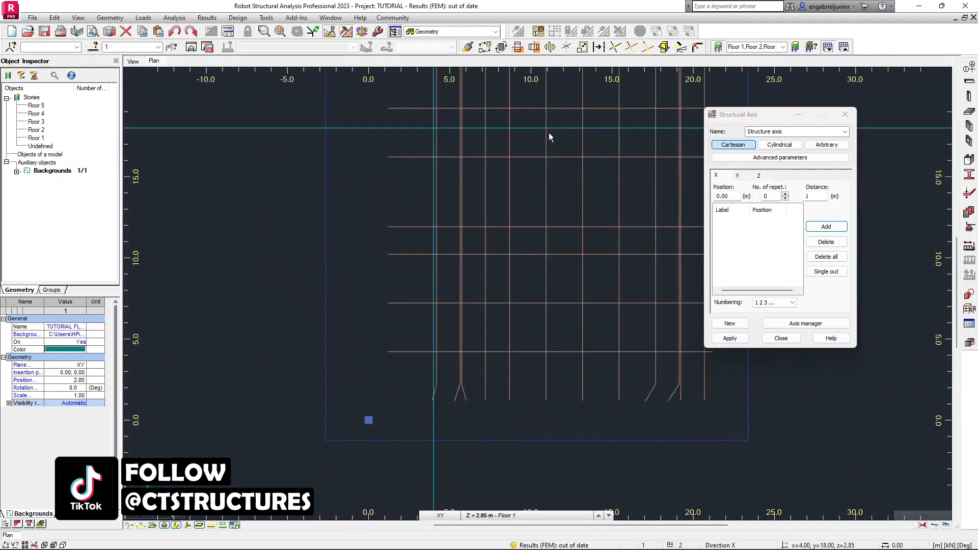
pyautogui.scroll(3, 430, 394)
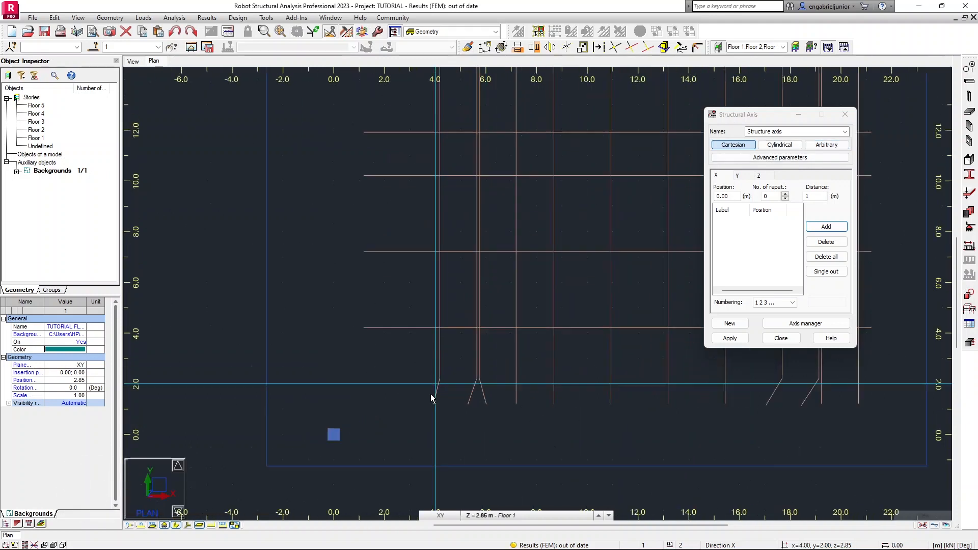
pyautogui.scroll(-3, 441, 390)
pyautogui.scroll(-2, 440, 369)
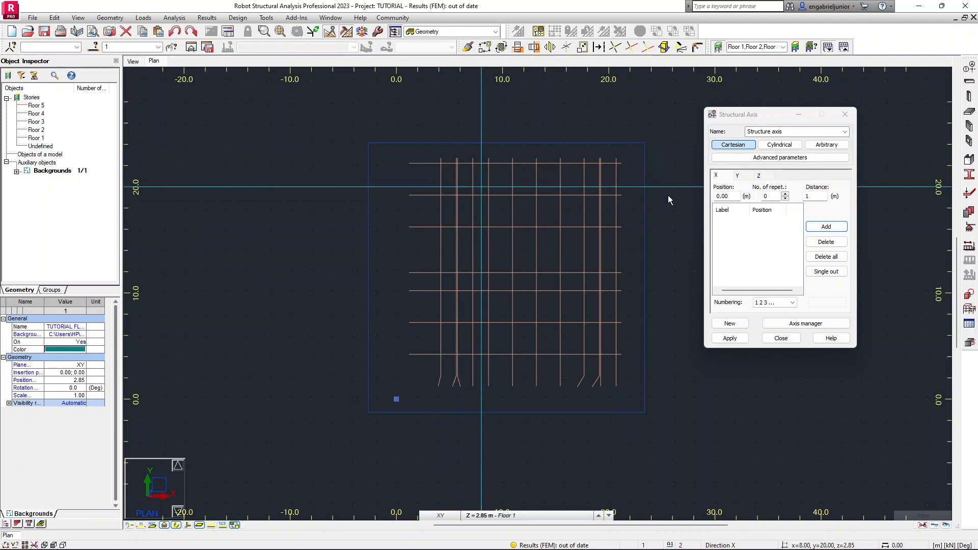
pyautogui.scroll(5, 442, 167)
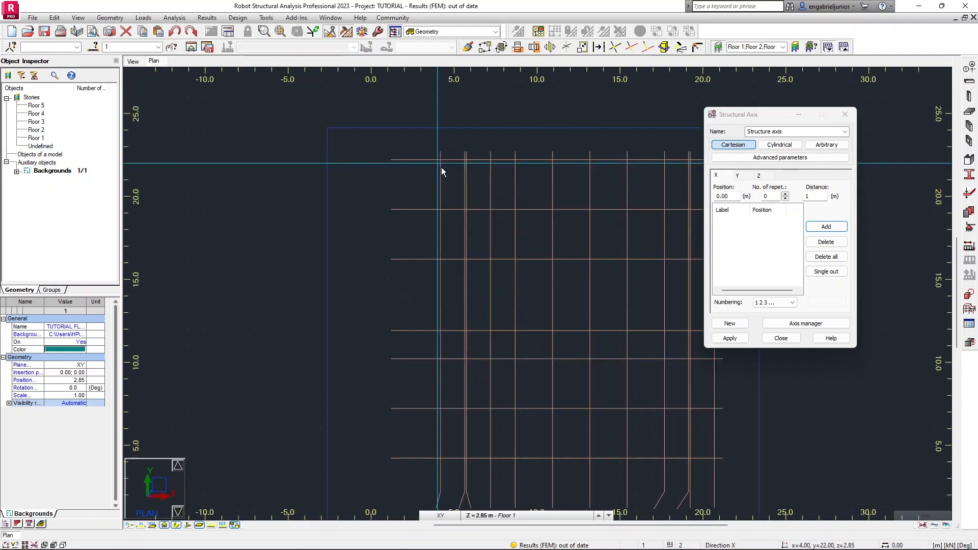
pyautogui.scroll(8, 441, 143)
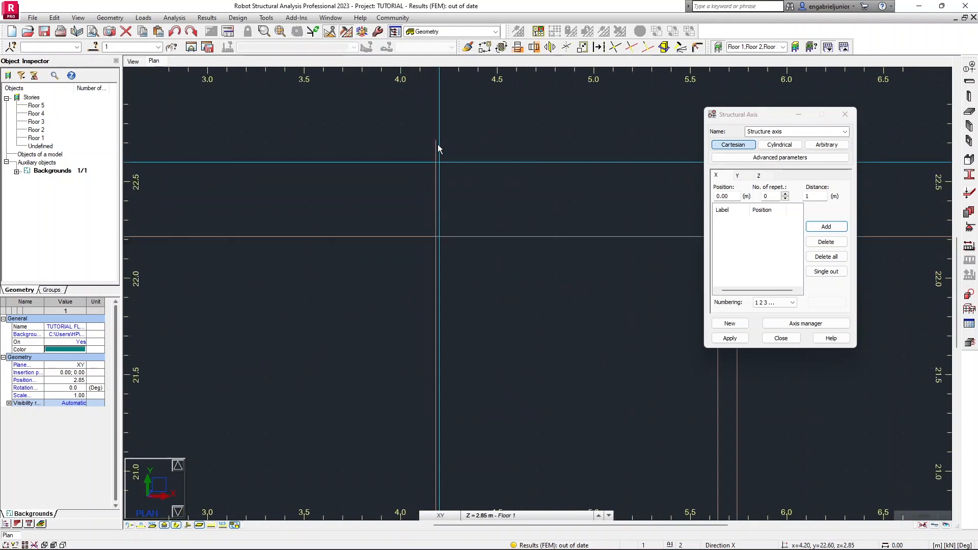
pyautogui.scroll(3, 436, 133)
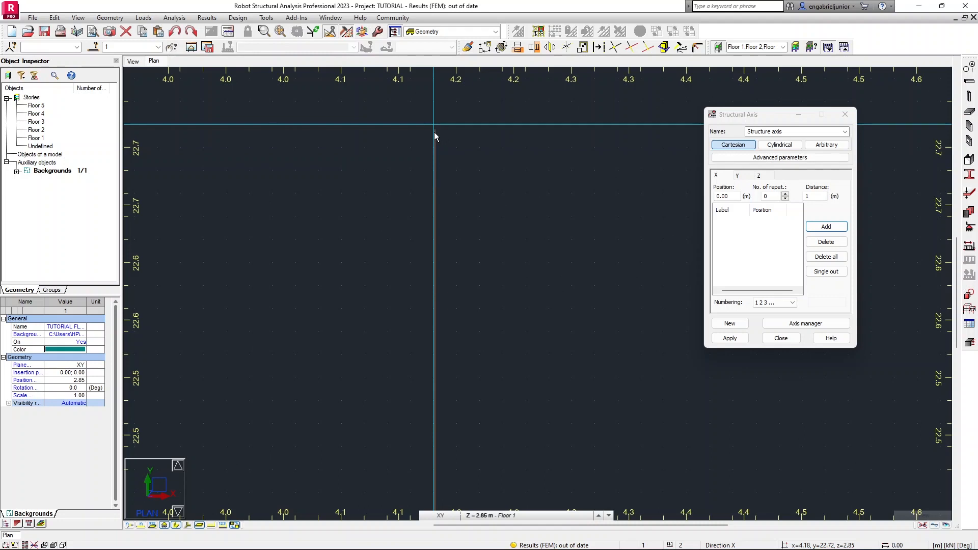
pyautogui.scroll(2, 434, 133)
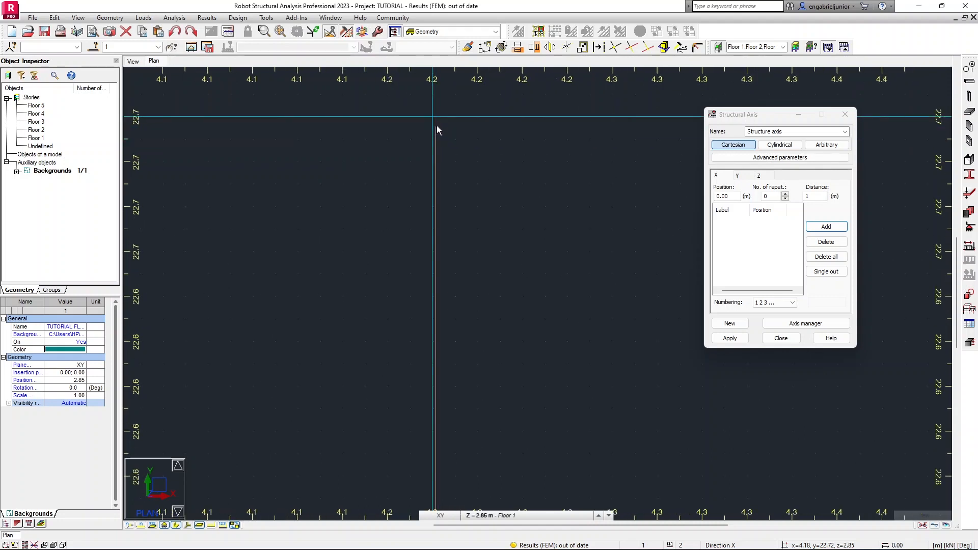
pyautogui.click(437, 126)
# Add X axes at 5.64 m, 5.74 m and 7.19 m by snapping to the next vertical grid lines.
pyautogui.scroll(-2, 458, 133)
pyautogui.scroll(-4, 433, 163)
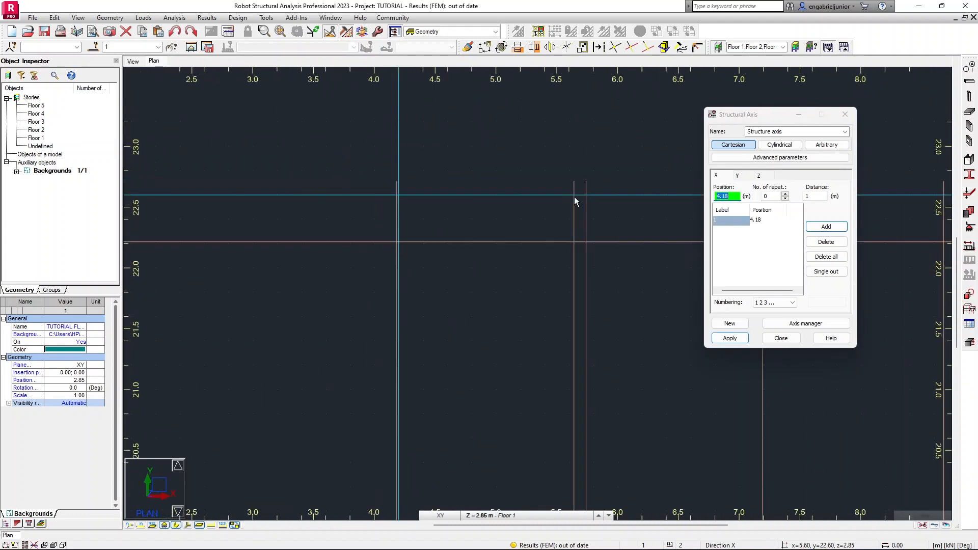
pyautogui.scroll(3, 575, 185)
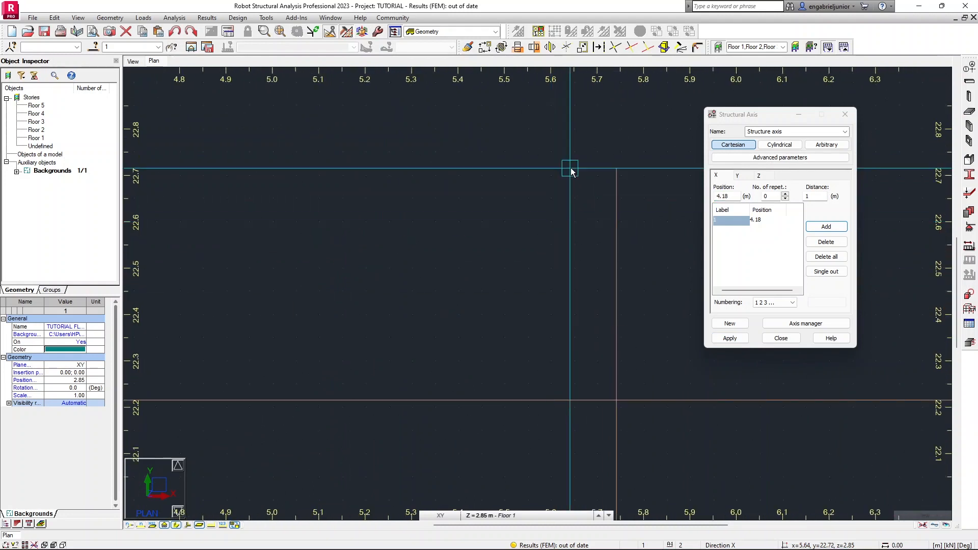
pyautogui.scroll(2, 570, 168)
pyautogui.click(569, 168)
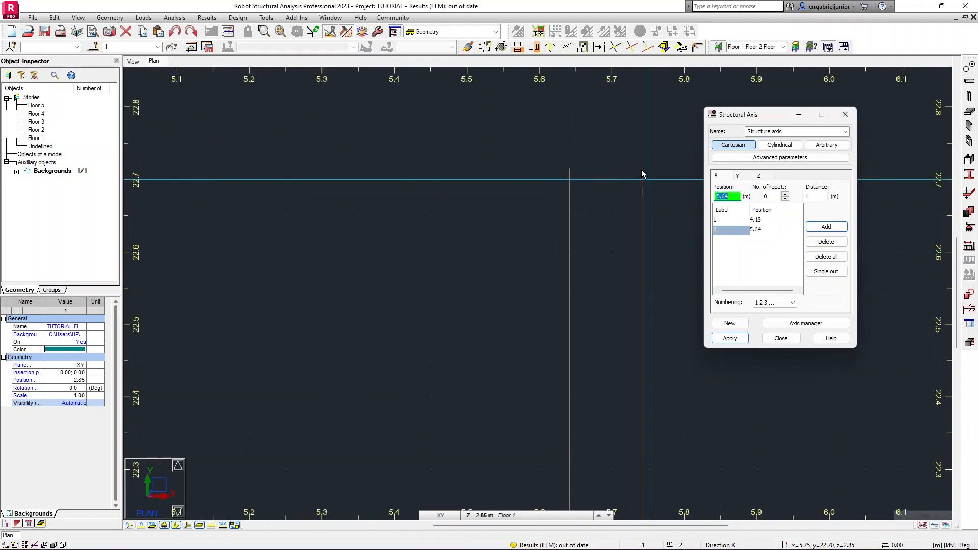
pyautogui.click(641, 169)
pyautogui.scroll(-2, 642, 169)
pyautogui.moveTo(641, 169); pyautogui.dragTo(357, 180, button='middle')
pyautogui.scroll(-6, 615, 203)
pyautogui.moveTo(615, 203); pyautogui.dragTo(546, 219, button='middle')
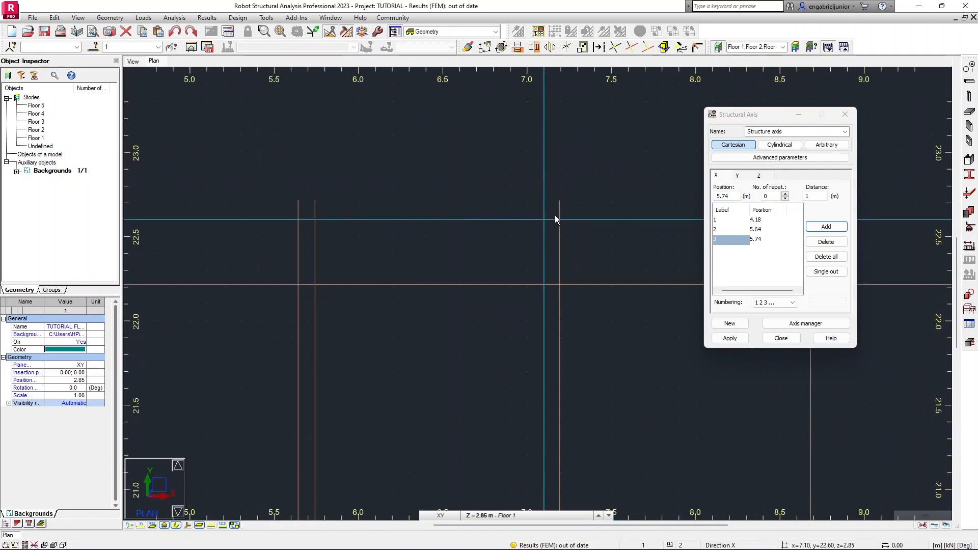
pyautogui.scroll(5, 560, 202)
pyautogui.scroll(2, 556, 197)
pyautogui.click(555, 198)
# Add X axes at 8.68 m, 10.93 m and 13.18 m by snapping to the following vertical grid lines.
pyautogui.scroll(-12, 555, 194)
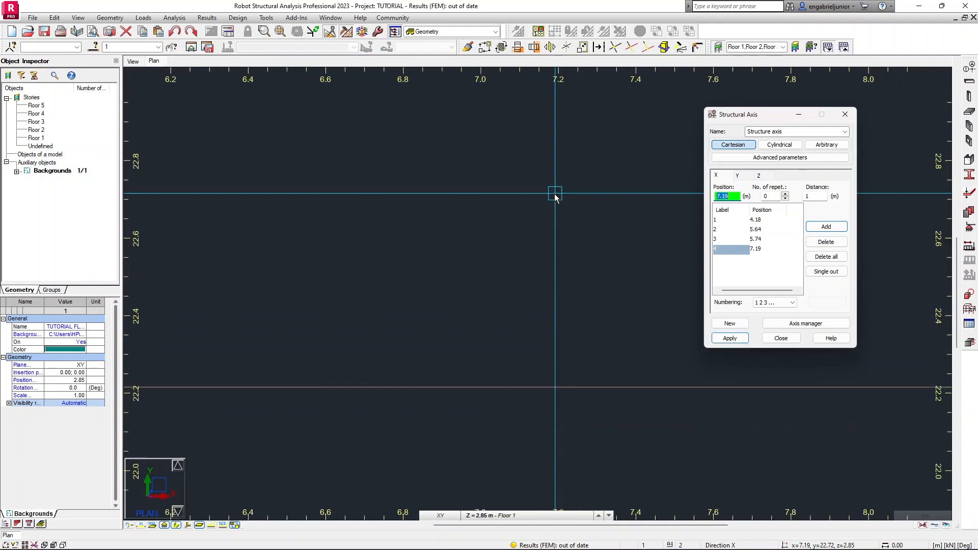
pyautogui.moveTo(554, 193); pyautogui.dragTo(360, 197, button='middle')
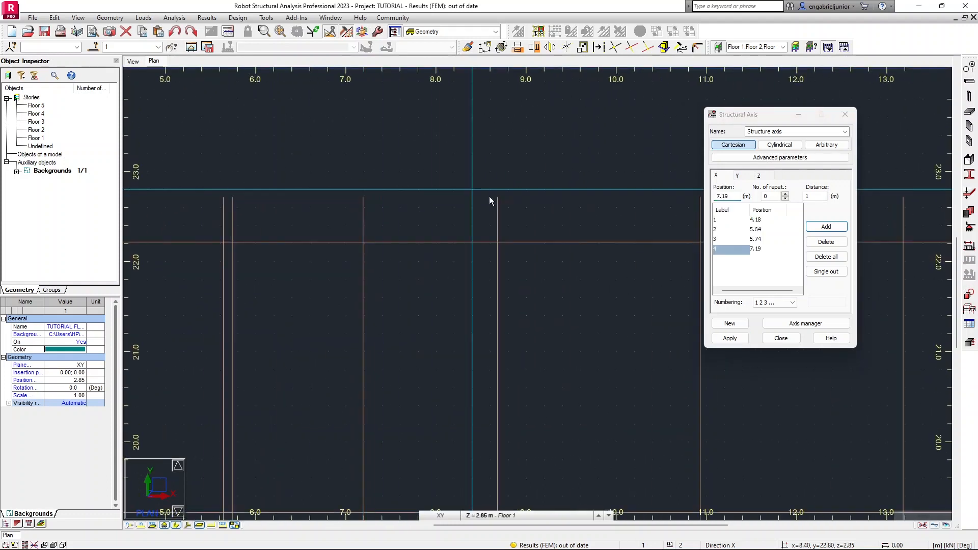
pyautogui.scroll(8, 497, 199)
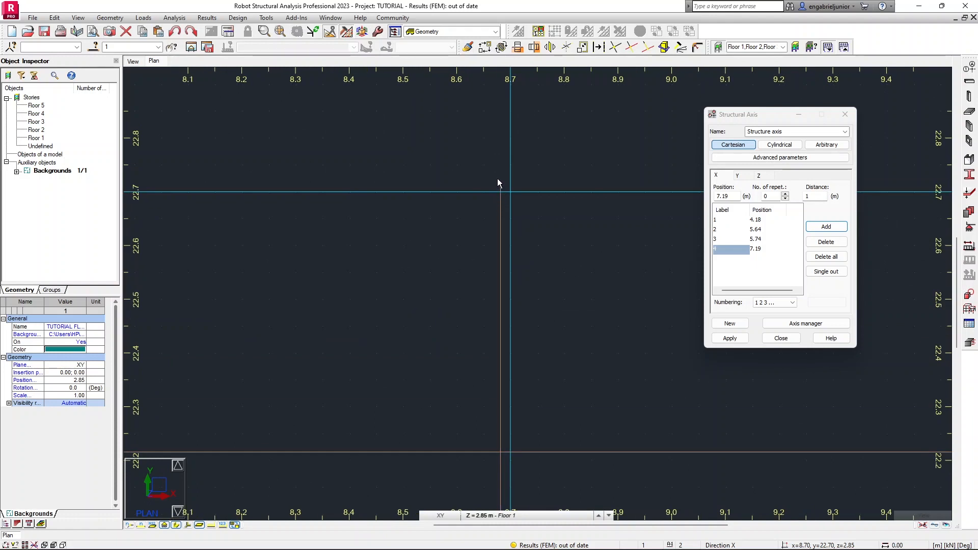
pyautogui.click(501, 188)
pyautogui.scroll(-6, 499, 186)
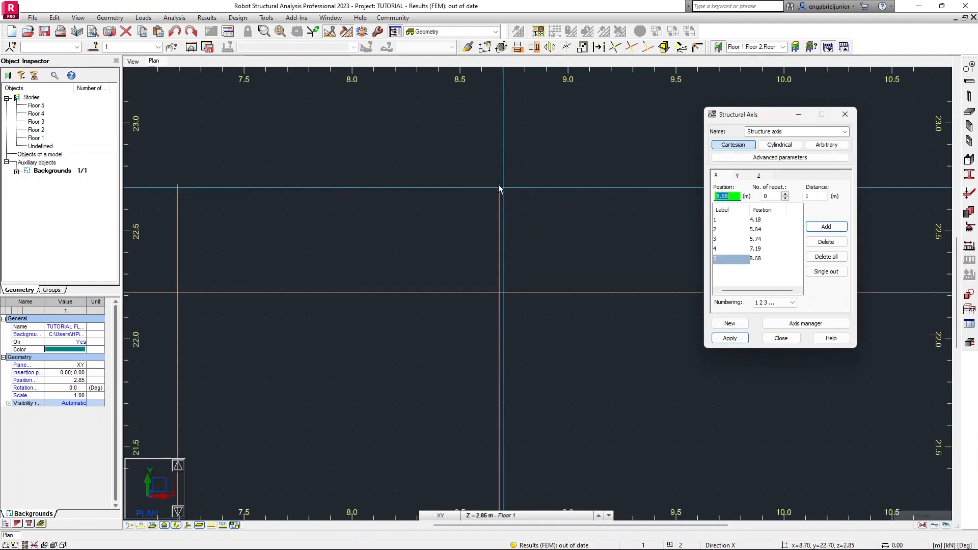
pyautogui.moveTo(595, 192); pyautogui.dragTo(388, 194, button='middle')
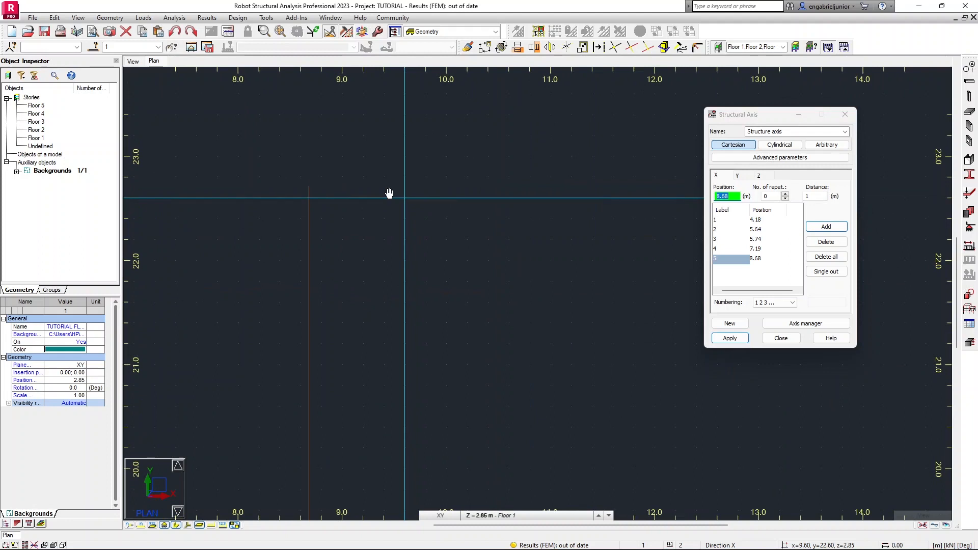
pyautogui.click(527, 187)
pyautogui.scroll(-1, 577, 194)
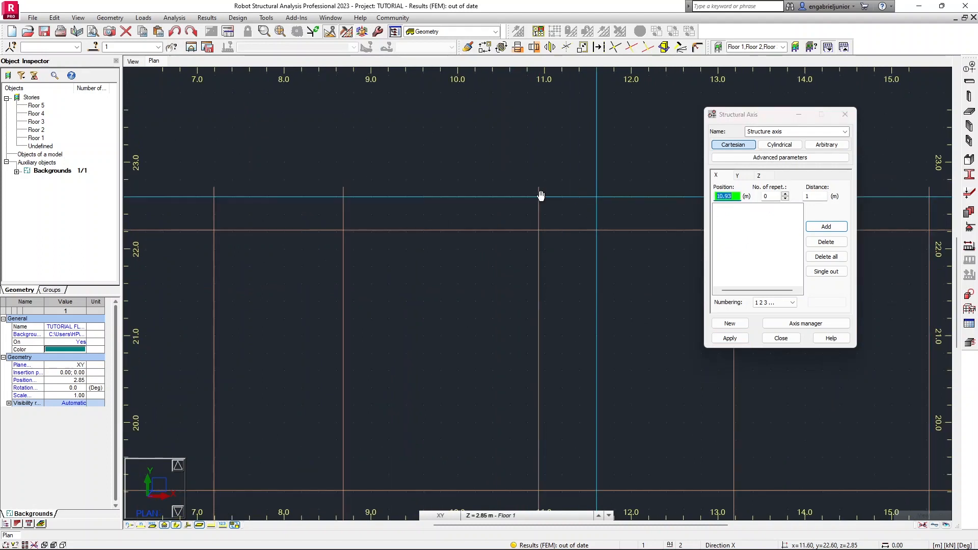
pyautogui.moveTo(576, 196); pyautogui.dragTo(364, 203, button='middle')
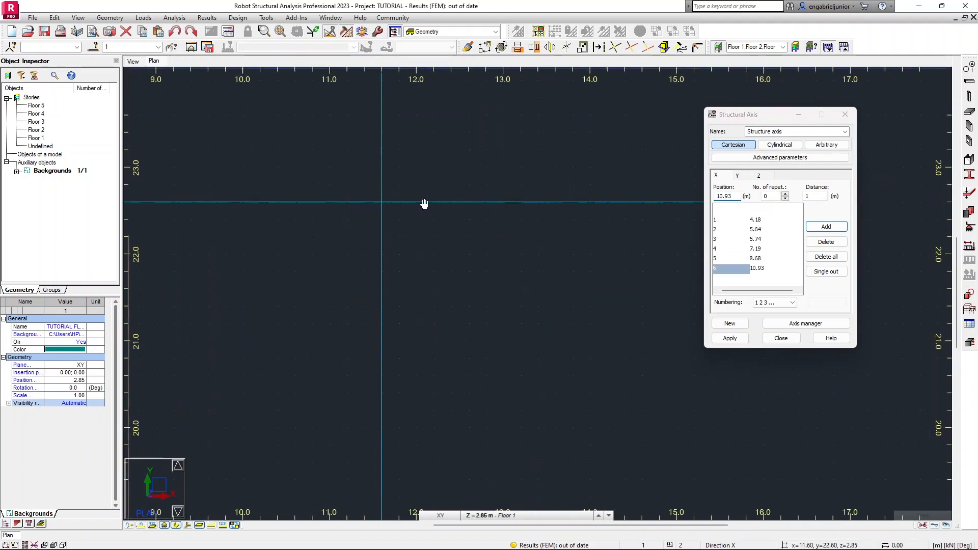
pyautogui.click(520, 193)
# Add X axes at 15.43 m, 17.68 m, 19.13 m, 19.23 m and 20.69 m along the remaining vertical grid lines.
pyautogui.moveTo(638, 220); pyautogui.dragTo(378, 225, button='middle')
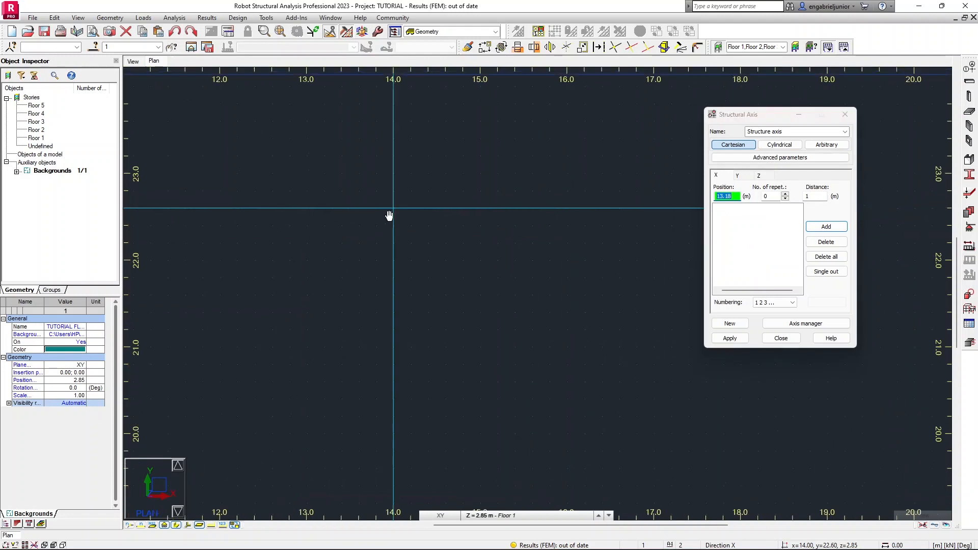
pyautogui.click(510, 200)
pyautogui.moveTo(590, 209); pyautogui.dragTo(408, 211, button='middle')
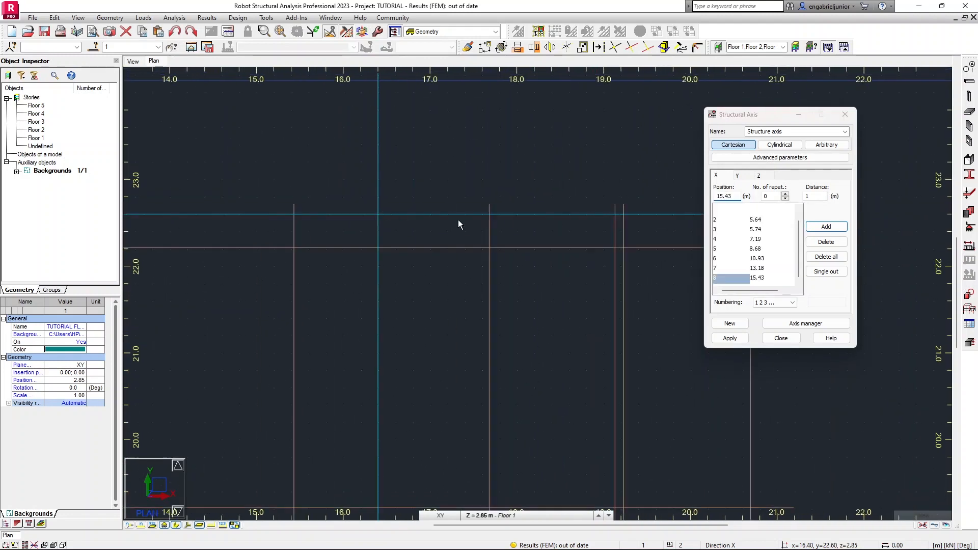
pyautogui.click(490, 206)
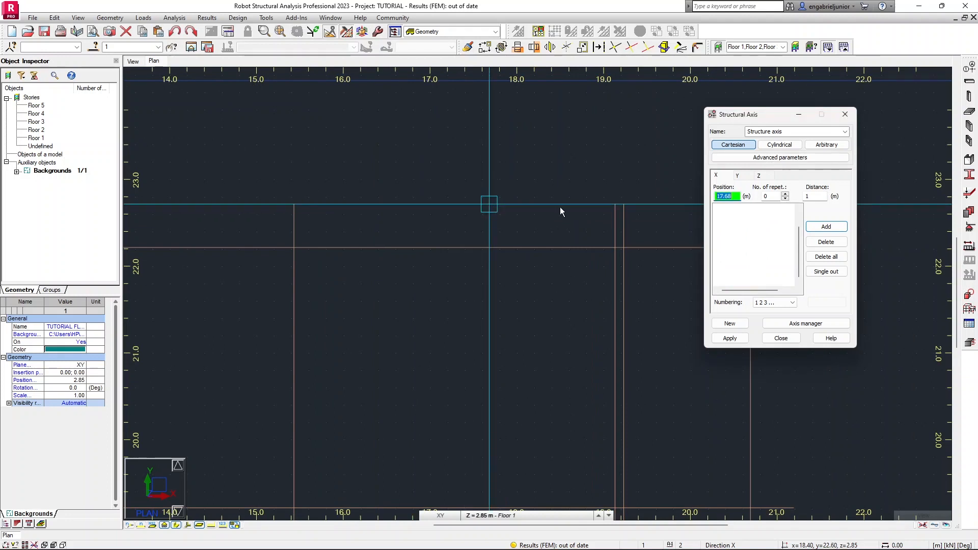
pyautogui.click(615, 204)
pyautogui.click(623, 205)
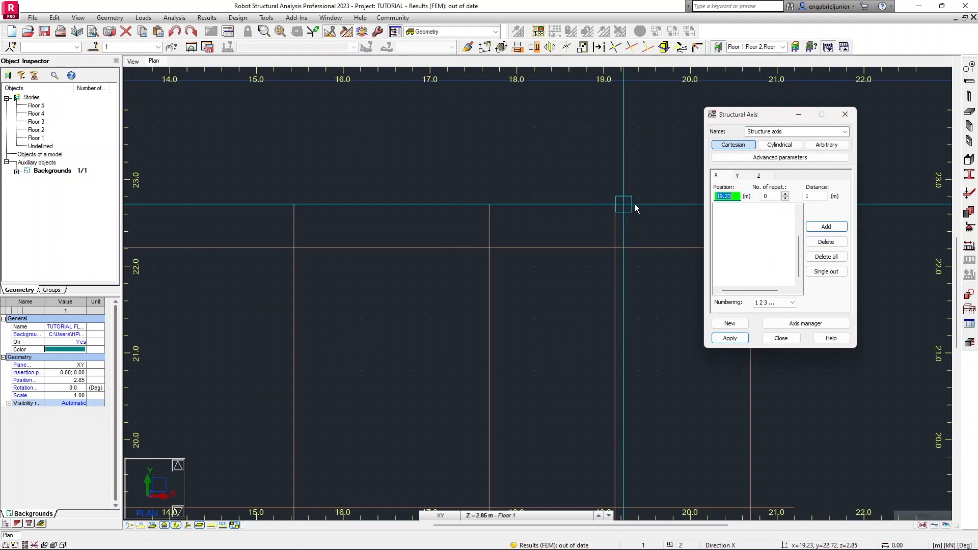
pyautogui.moveTo(631, 203); pyautogui.dragTo(452, 203, button='middle')
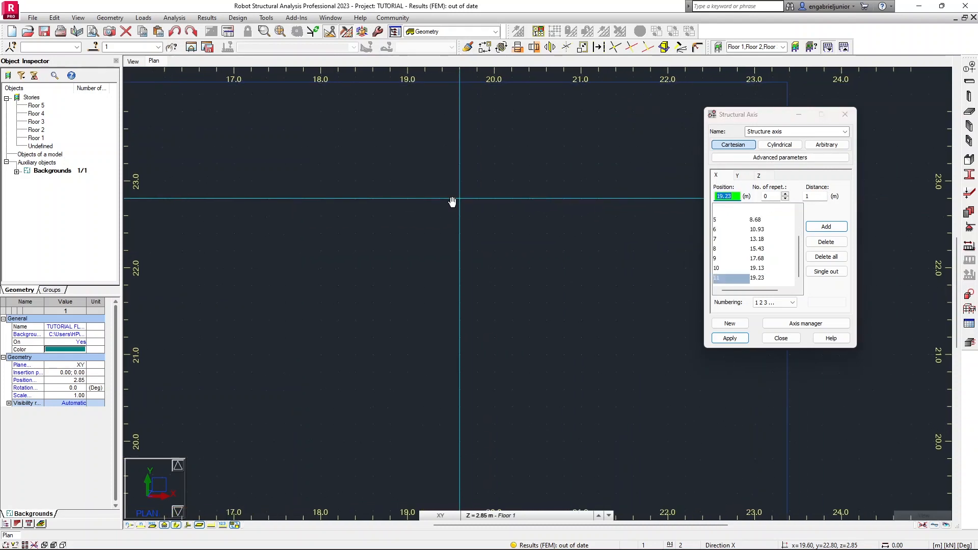
pyautogui.click(552, 207)
# Switch the structural axis definition to the Y direction and set its numbering to A B C.
pyautogui.scroll(-8, 549, 216)
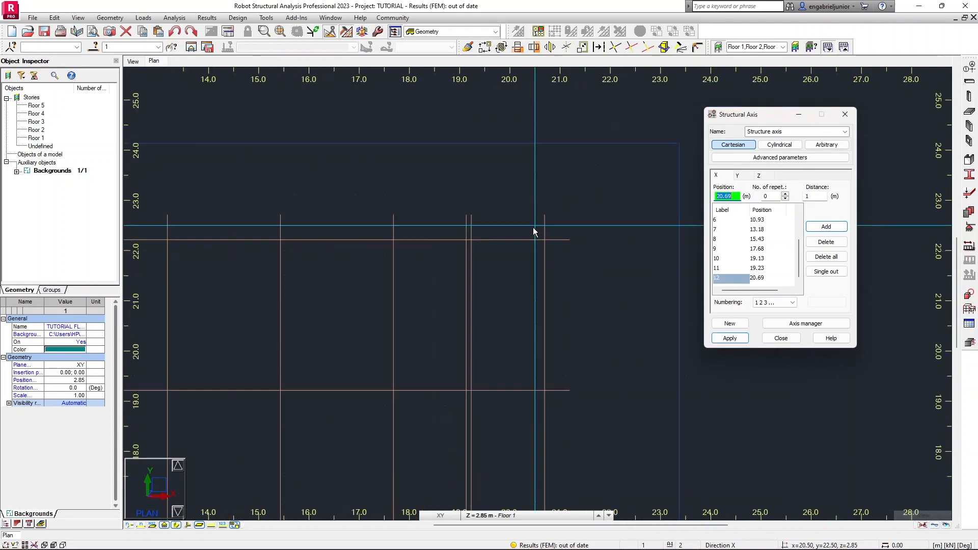
pyautogui.click(742, 178)
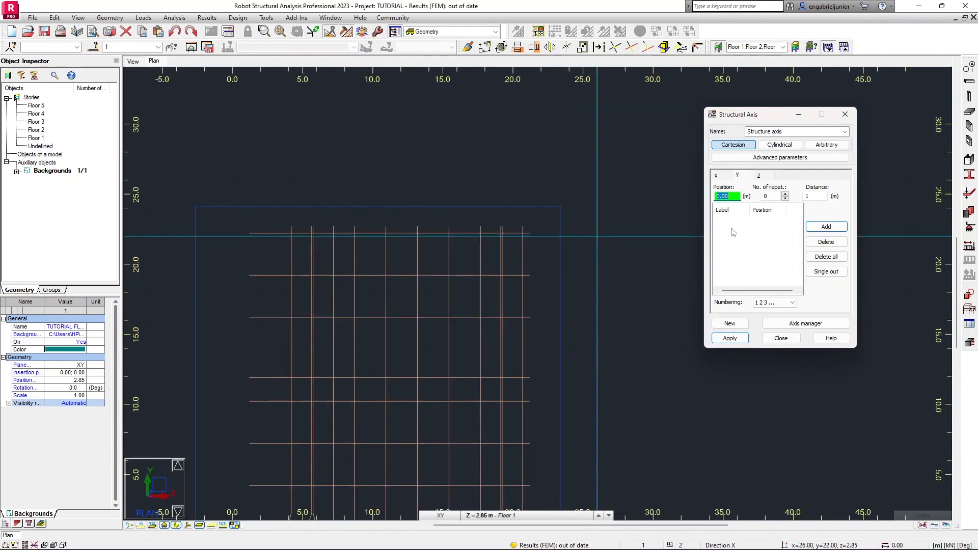
pyautogui.click(773, 303)
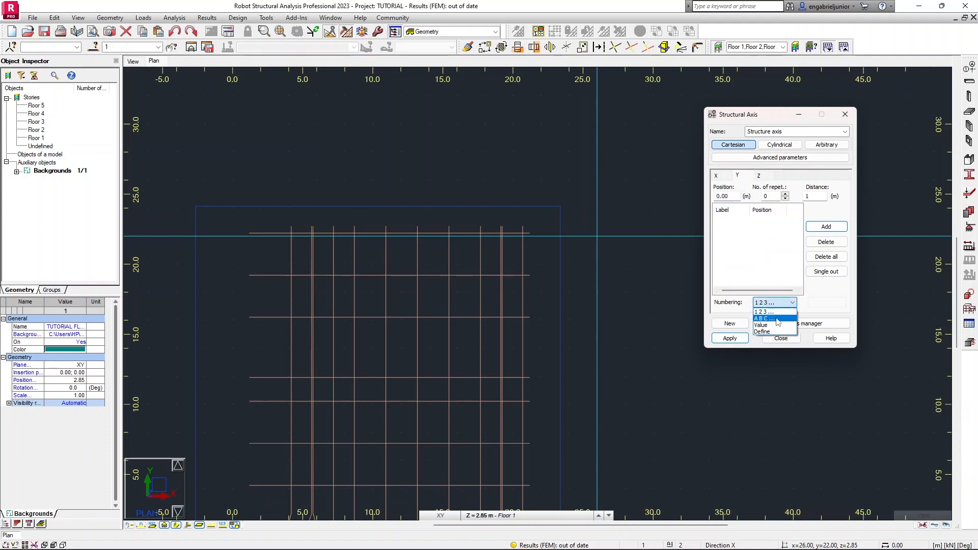
pyautogui.click(778, 314)
# Add the first Y axis at 4.22 m by snapping to the lowest horizontal grid line.
pyautogui.scroll(-3, 447, 249)
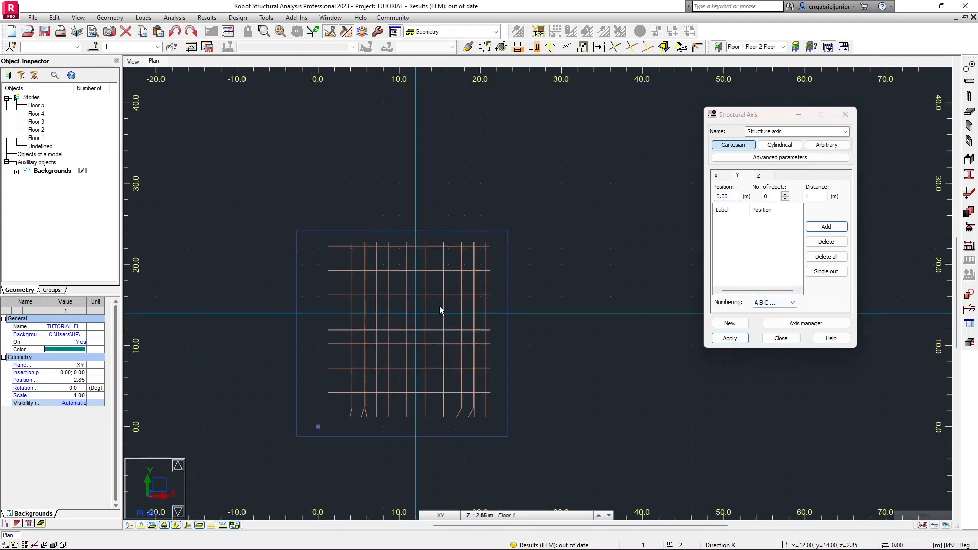
pyautogui.moveTo(419, 311); pyautogui.dragTo(559, 244, button='middle')
pyautogui.scroll(6, 473, 336)
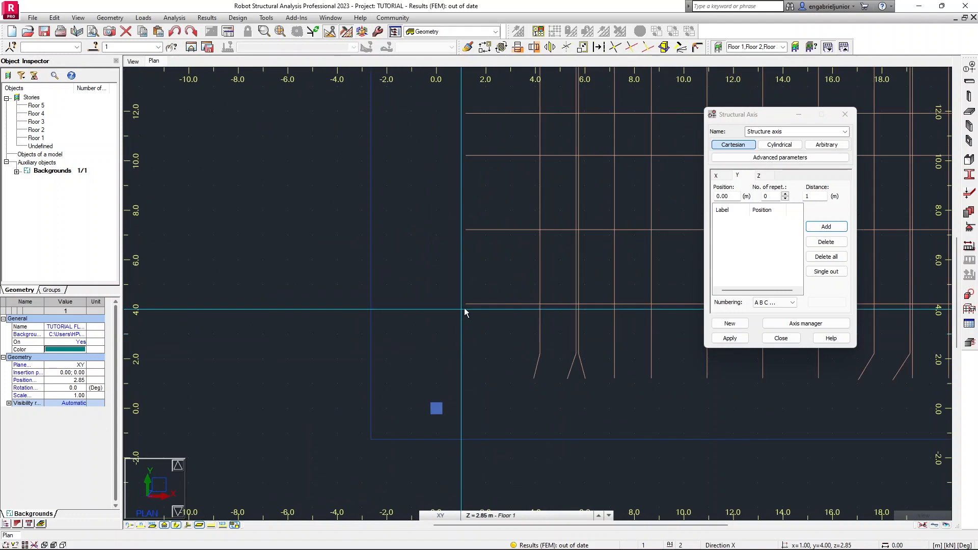
pyautogui.scroll(2, 467, 311)
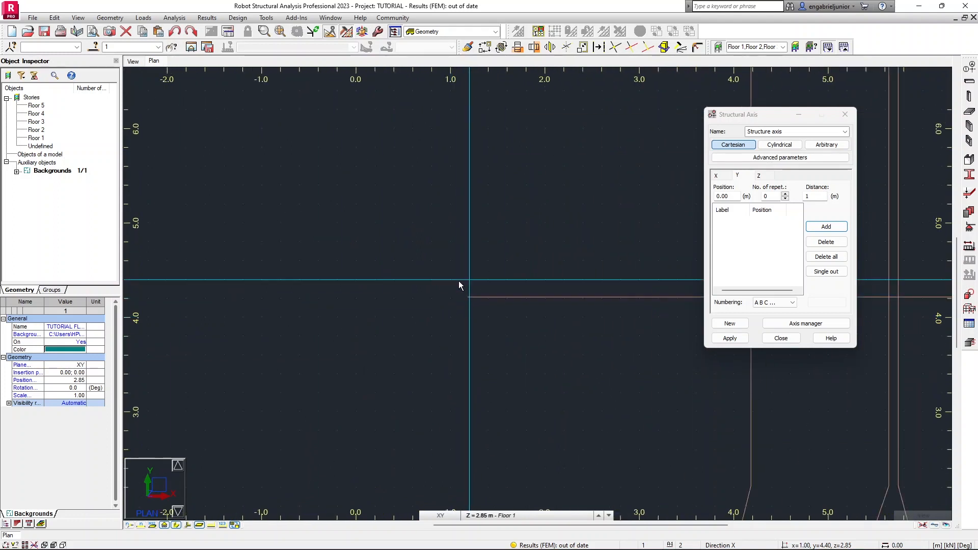
pyautogui.scroll(5, 468, 296)
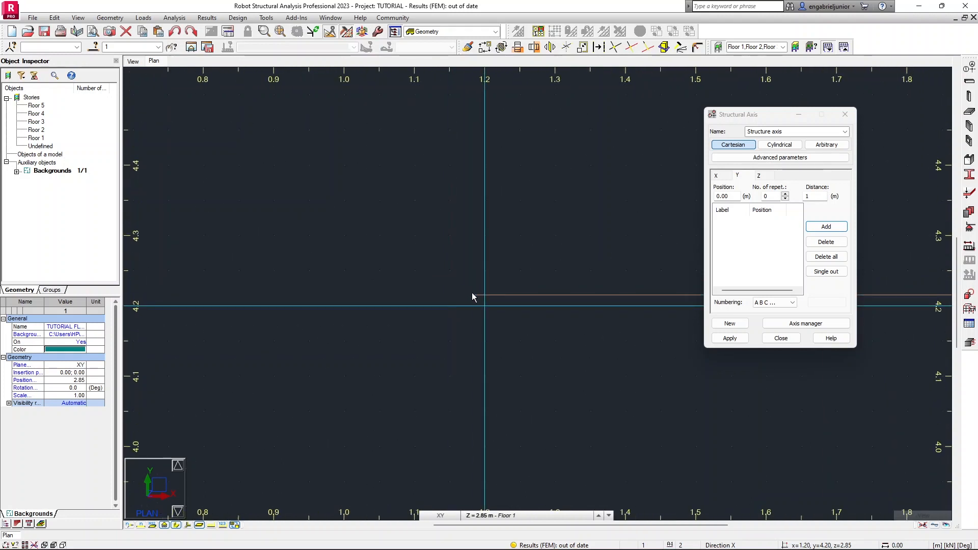
pyautogui.click(474, 299)
# Add Y axes at 7.22 m, 10.22 m and 11.92 m by snapping to the next horizontal grid lines.
pyautogui.scroll(-2, 475, 299)
pyautogui.scroll(-6, 473, 298)
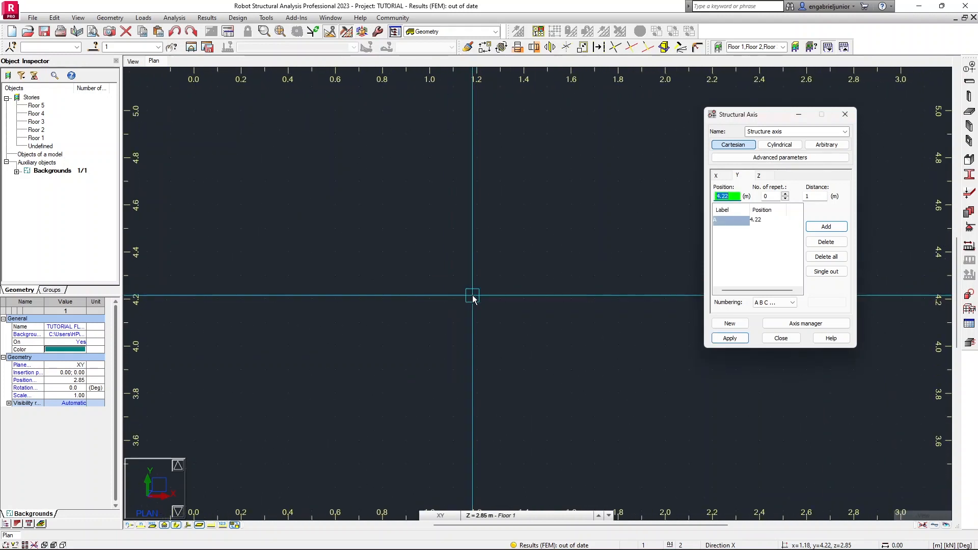
pyautogui.click(473, 161)
pyautogui.moveTo(474, 161); pyautogui.dragTo(454, 369, button='middle')
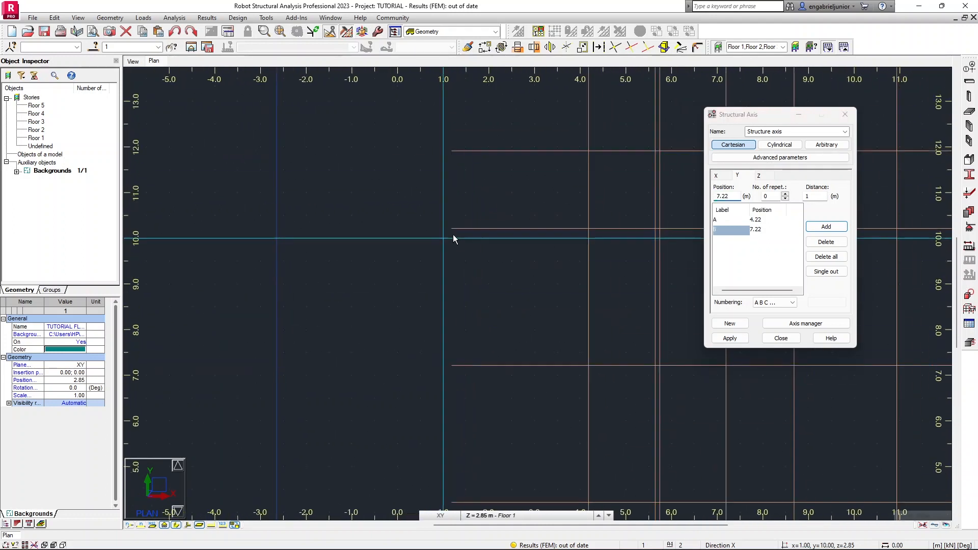
pyautogui.click(452, 230)
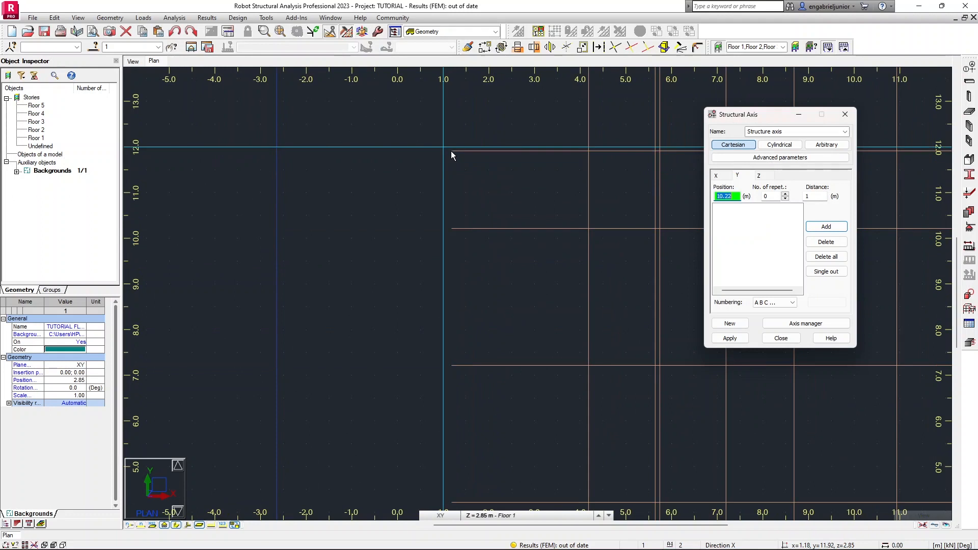
pyautogui.click(451, 151)
# Add Y axes at 16.22 m, 19.22 m and 22.22 m along the remaining horizontal grid lines.
pyautogui.moveTo(452, 148); pyautogui.dragTo(447, 372, button='middle')
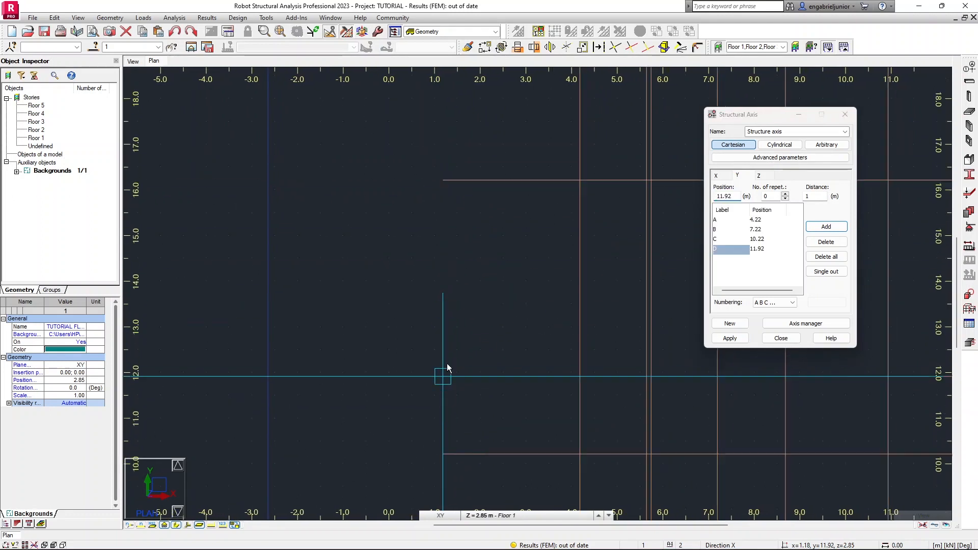
pyautogui.click(442, 180)
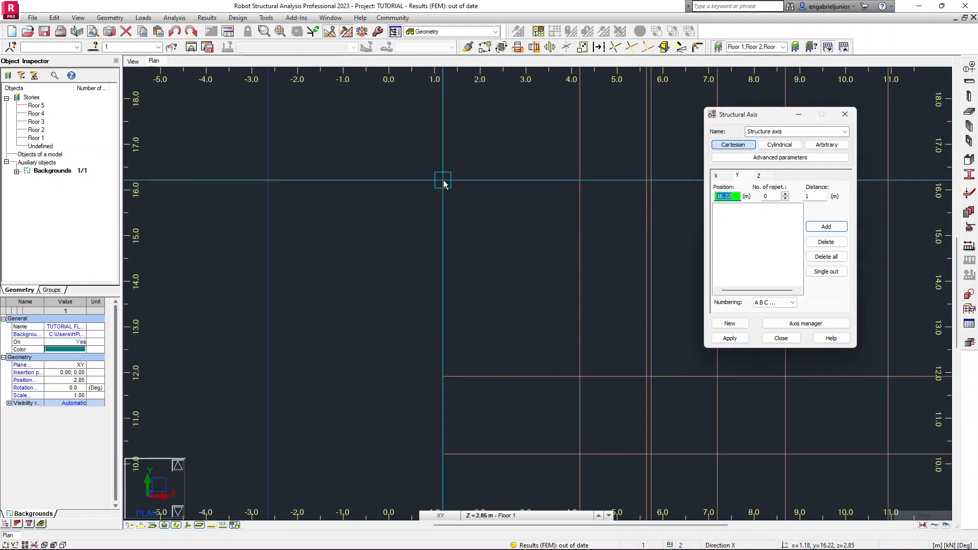
pyautogui.moveTo(438, 218); pyautogui.dragTo(430, 399, button='middle')
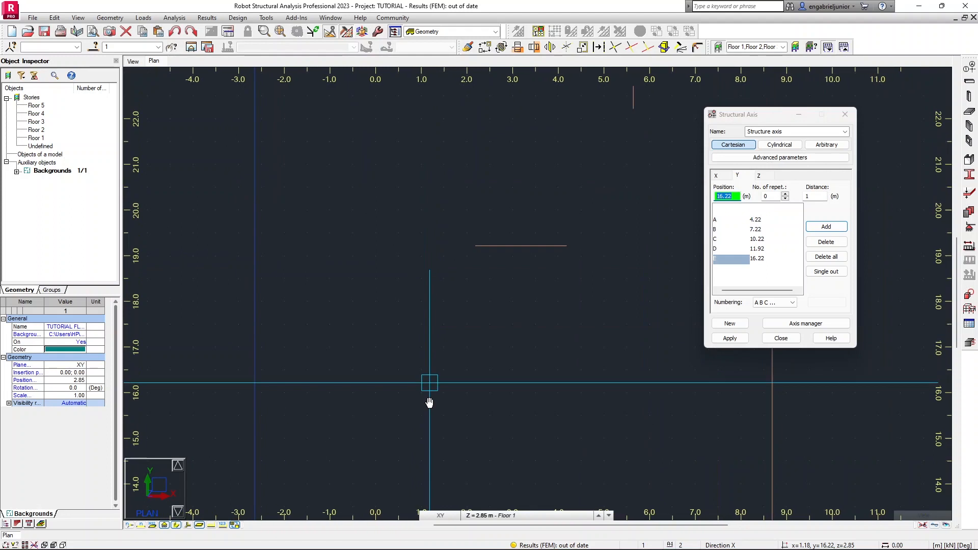
pyautogui.click(434, 266)
pyautogui.moveTo(436, 226); pyautogui.dragTo(428, 334, button='middle')
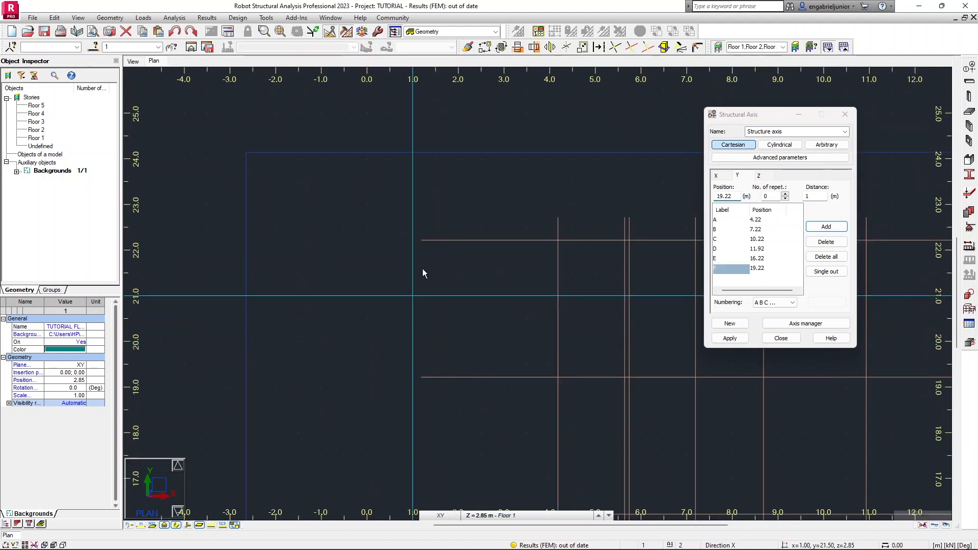
pyautogui.click(422, 380)
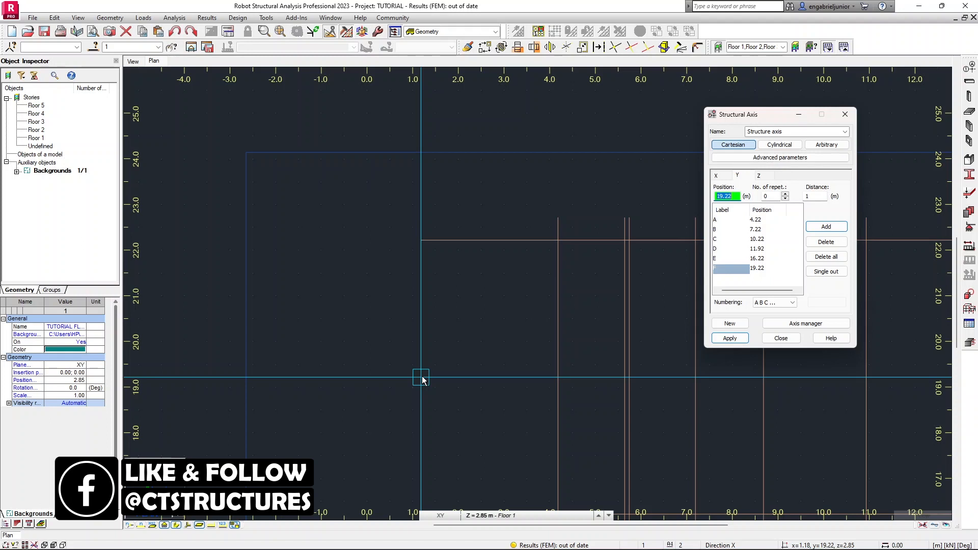
pyautogui.click(422, 244)
# Apply the defined X and Y structural axes to the model and close the Structural Axis dialog.
pyautogui.scroll(-4, 423, 244)
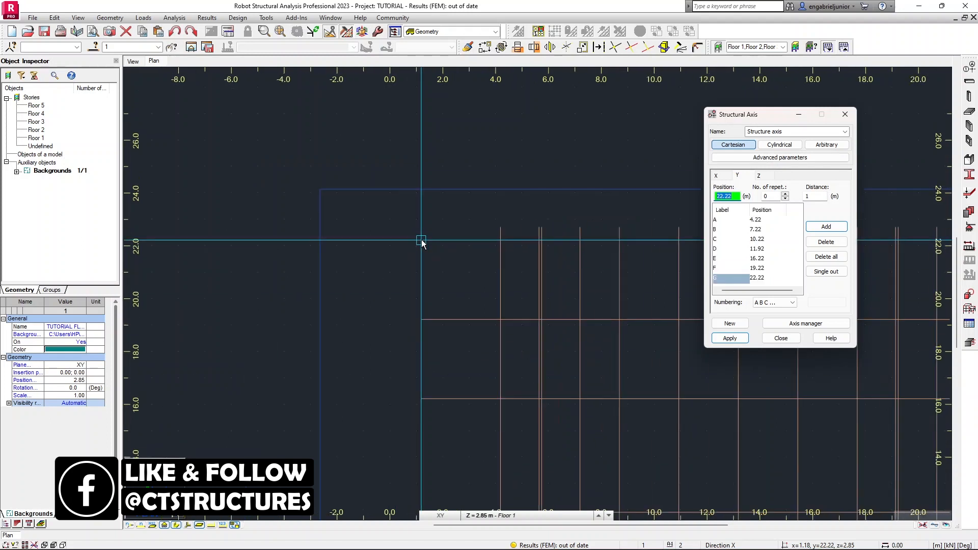
pyautogui.click(759, 175)
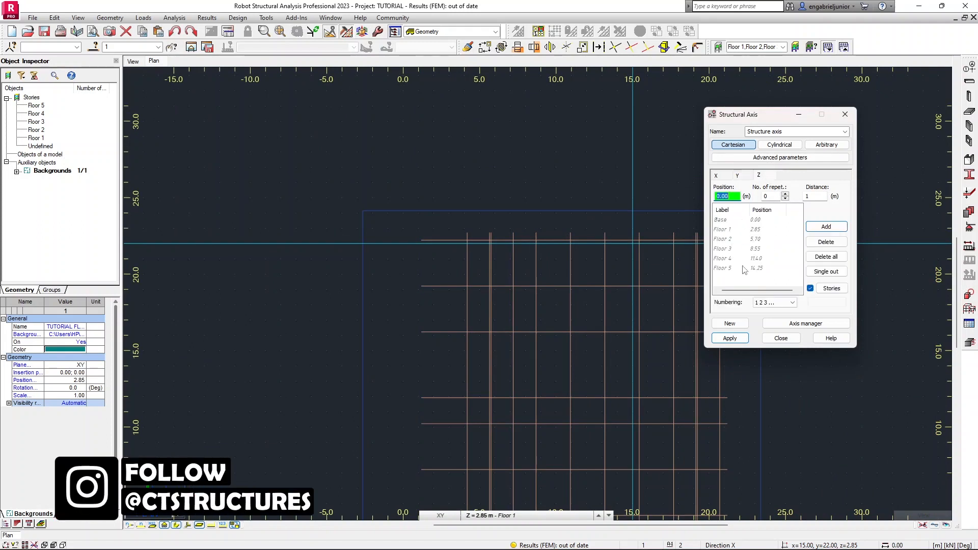
pyautogui.click(740, 176)
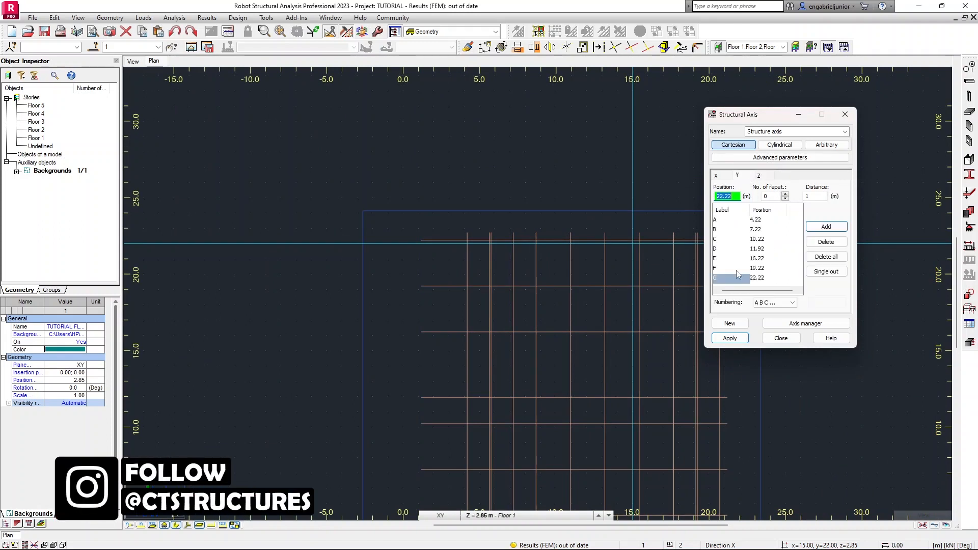
pyautogui.click(736, 338)
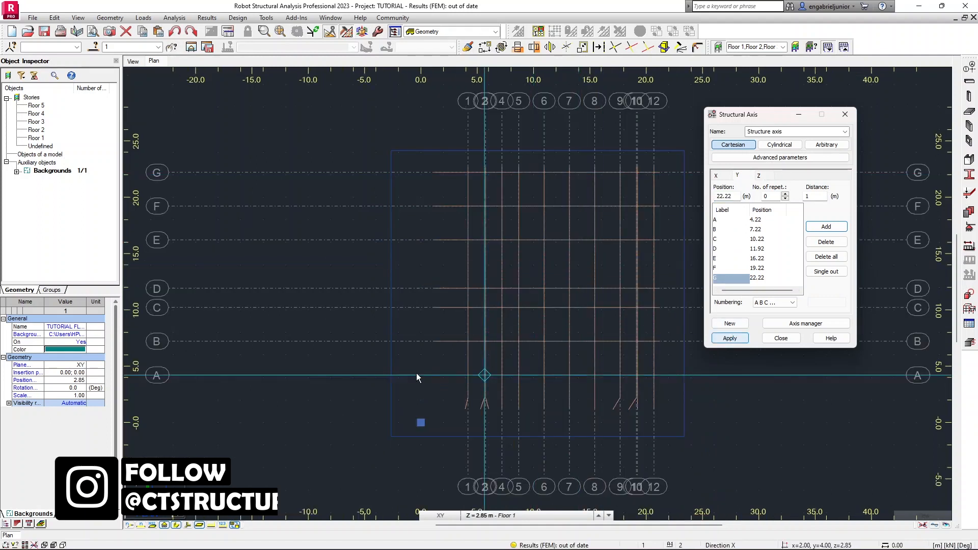
pyautogui.click(781, 337)
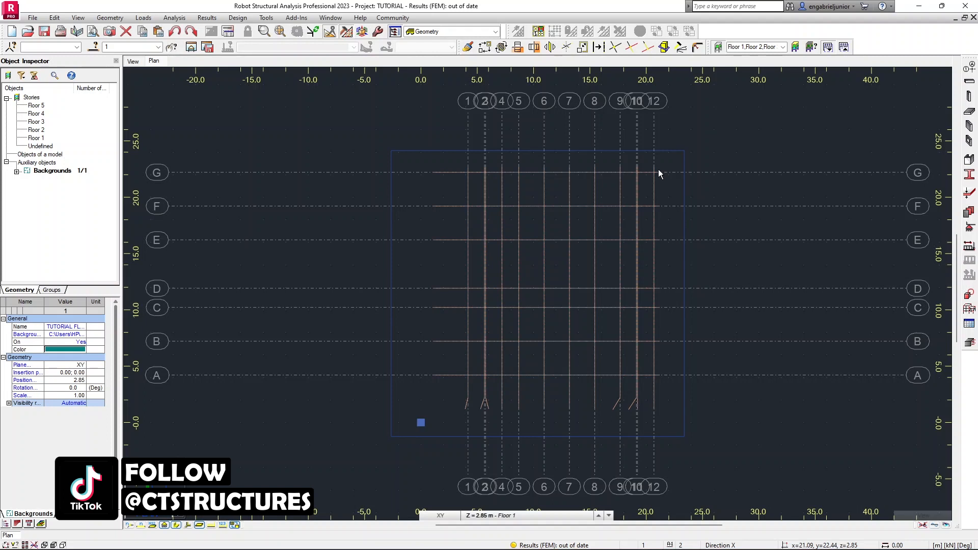
# Open the member Sections tool and start defining a new section.
pyautogui.scroll(2, 658, 170)
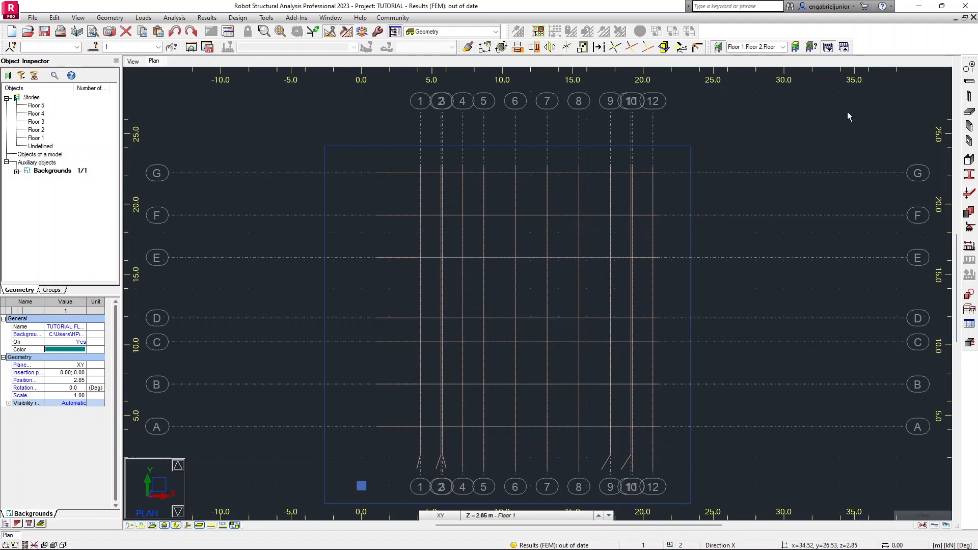
pyautogui.click(969, 176)
pyautogui.moveTo(722, 141); pyautogui.dragTo(490, 146)
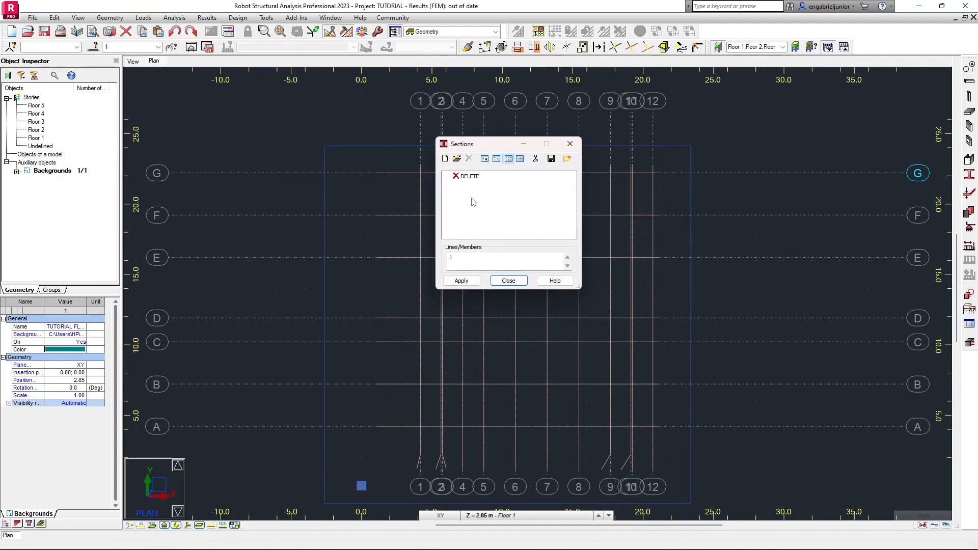
pyautogui.click(447, 162)
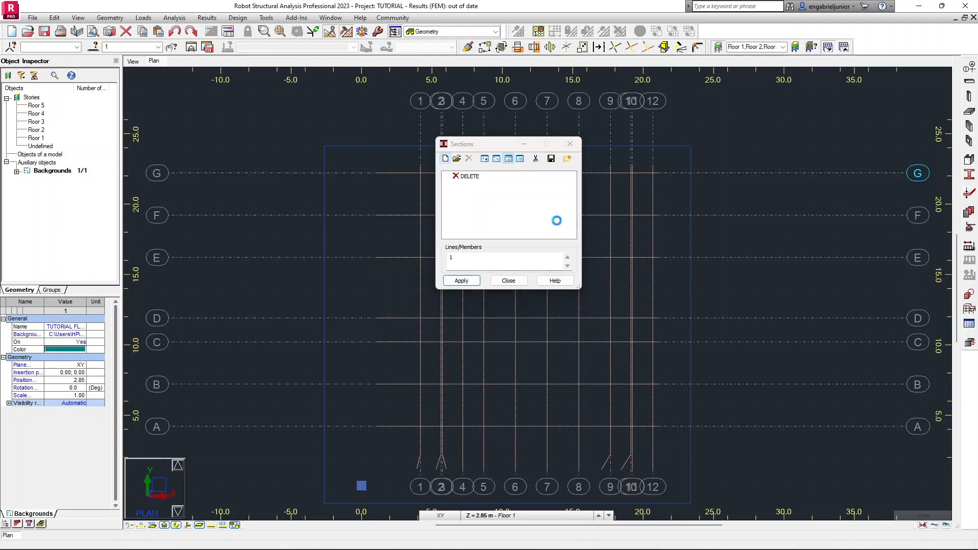
pyautogui.moveTo(563, 208); pyautogui.dragTo(560, 158)
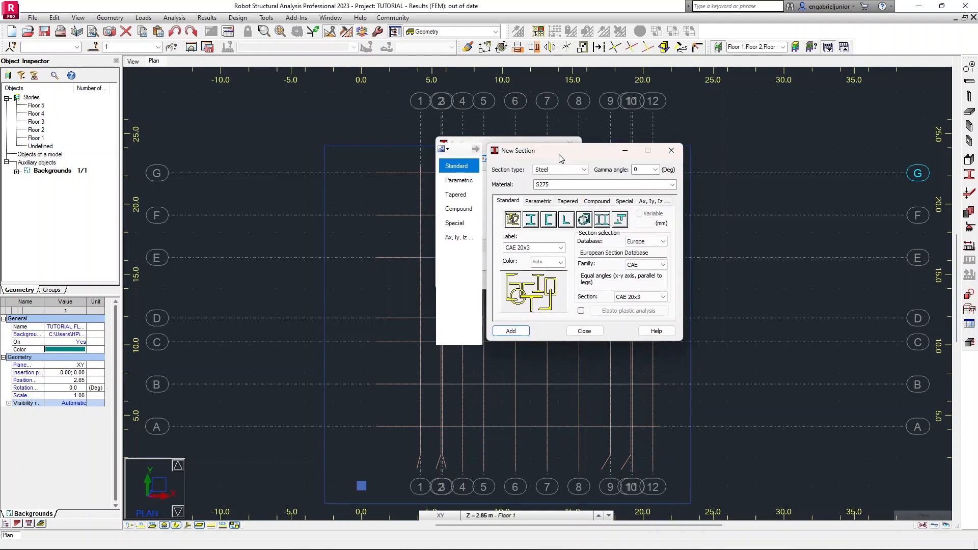
# Set the new section type to RC beam with b 200 mm and h 500 mm.
pyautogui.click(584, 171)
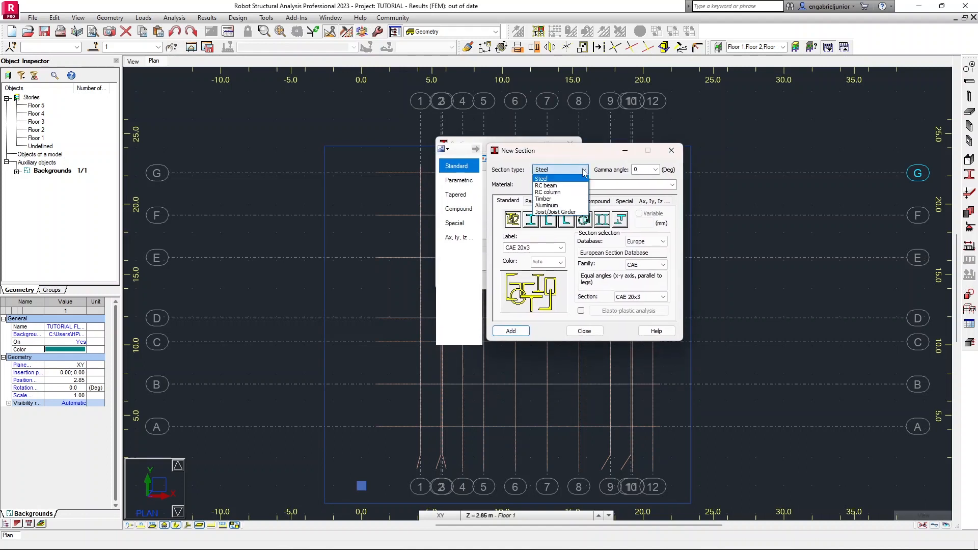
pyautogui.click(562, 185)
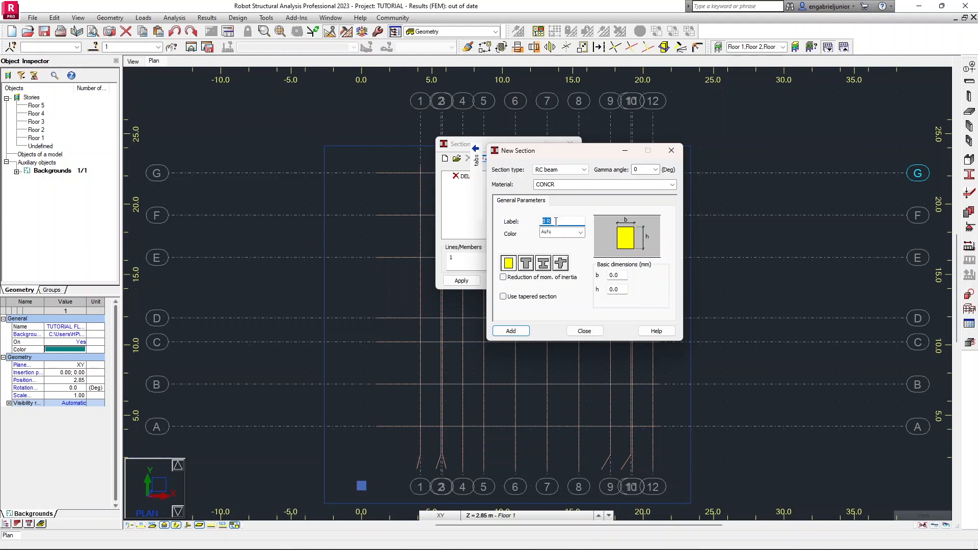
pyautogui.doubleClick(624, 275)
pyautogui.write('200')
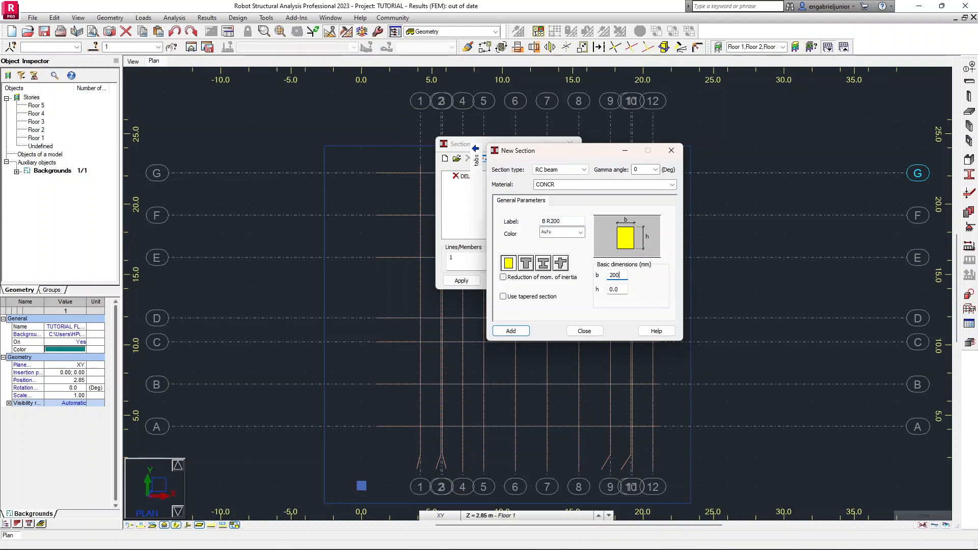
pyautogui.press('Tab')
pyautogui.write('500')
# Label the beam section B1, set its material to C20/25, and add it.
pyautogui.moveTo(577, 221); pyautogui.dragTo(524, 229)
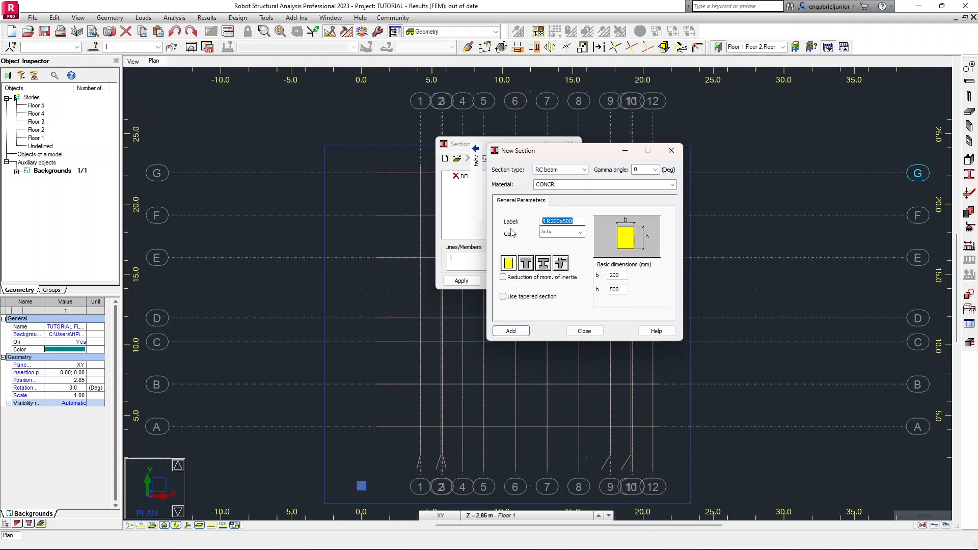
pyautogui.write('B')
pyautogui.write('B')
pyautogui.click(572, 184)
pyautogui.click(672, 184)
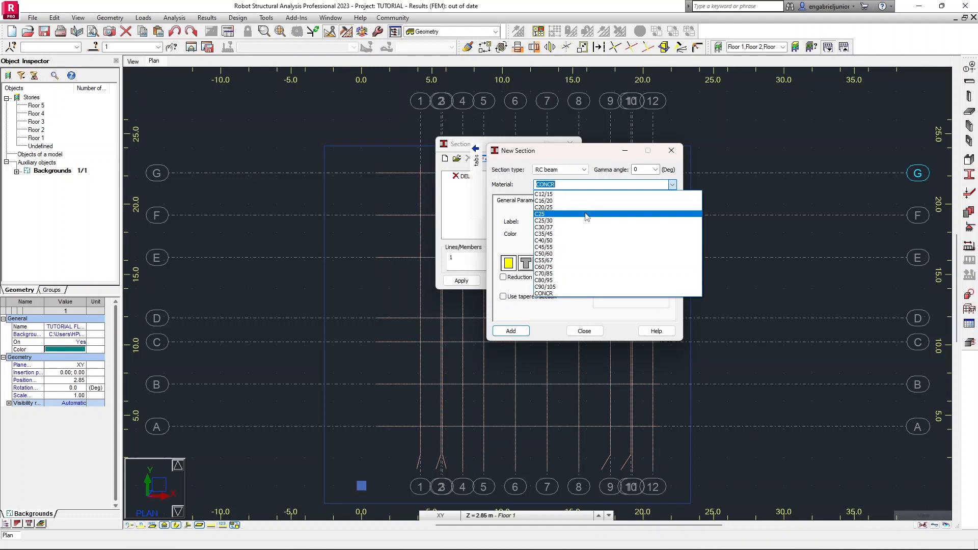
pyautogui.click(567, 206)
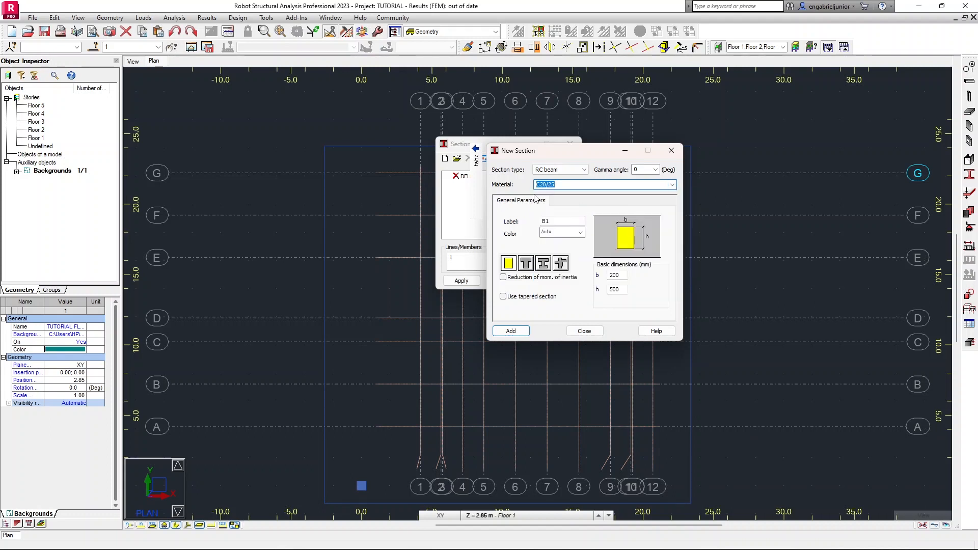
pyautogui.click(520, 331)
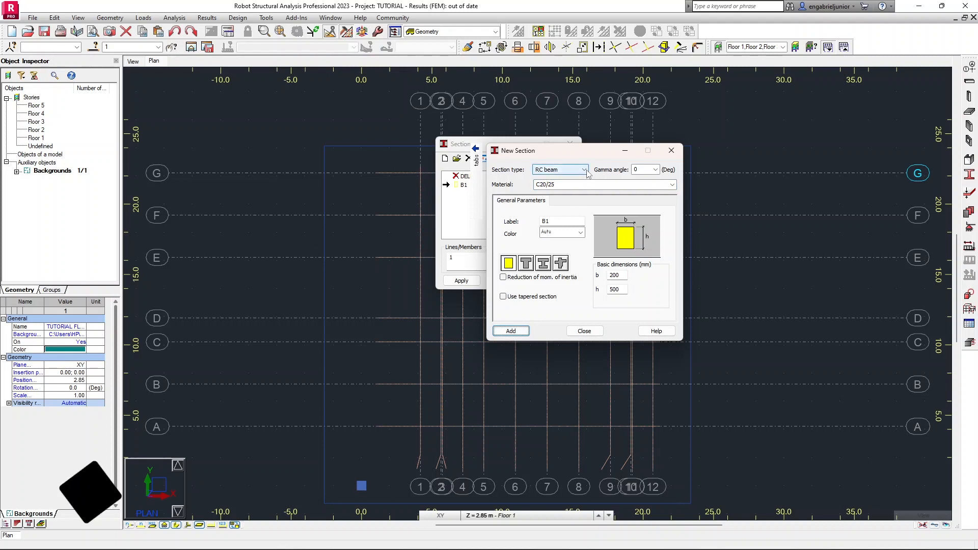
# Add a second RC beam section labelled B2 with b 1000 mm and h 150 mm.
pyautogui.doubleClick(625, 276)
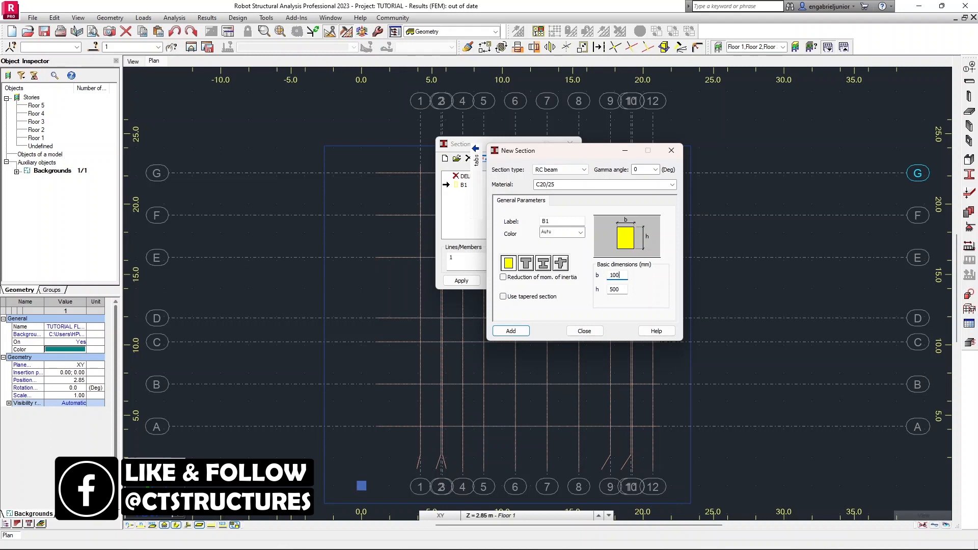
pyautogui.press('Tab')
pyautogui.write('150')
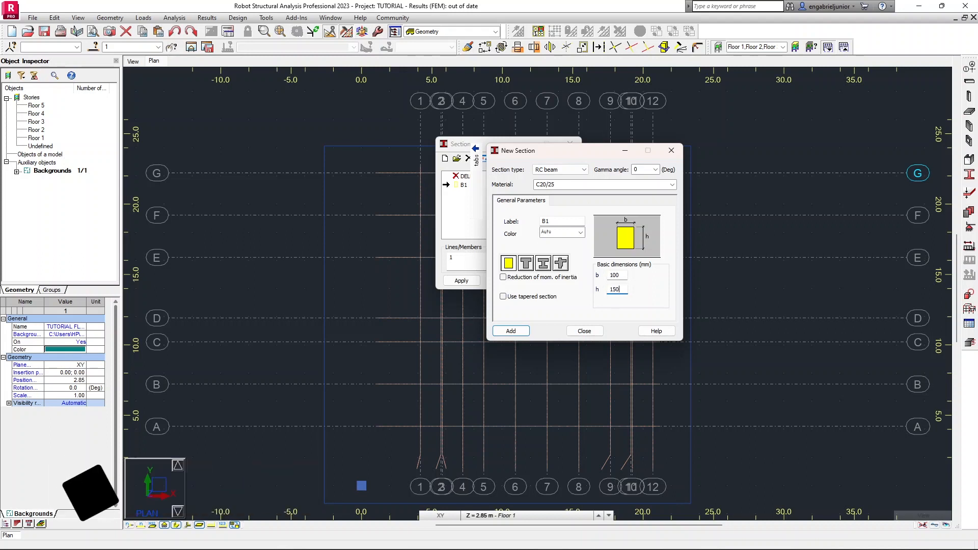
pyautogui.click(624, 275)
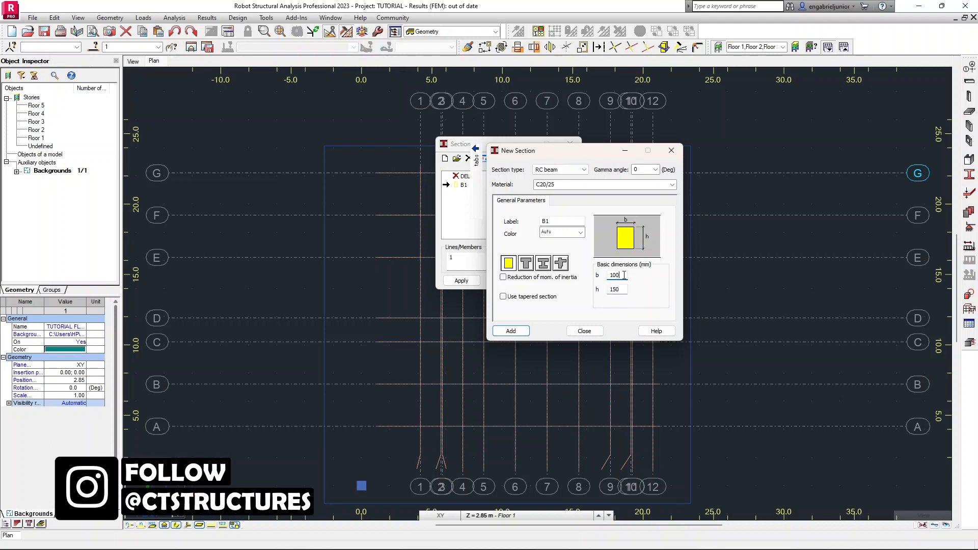
pyautogui.click(564, 220)
pyautogui.press('BackSpace')
pyautogui.write('2')
pyautogui.click(524, 337)
# Change the new section type to RC column and set b to 200 mm and h to 600 mm.
pyautogui.click(583, 169)
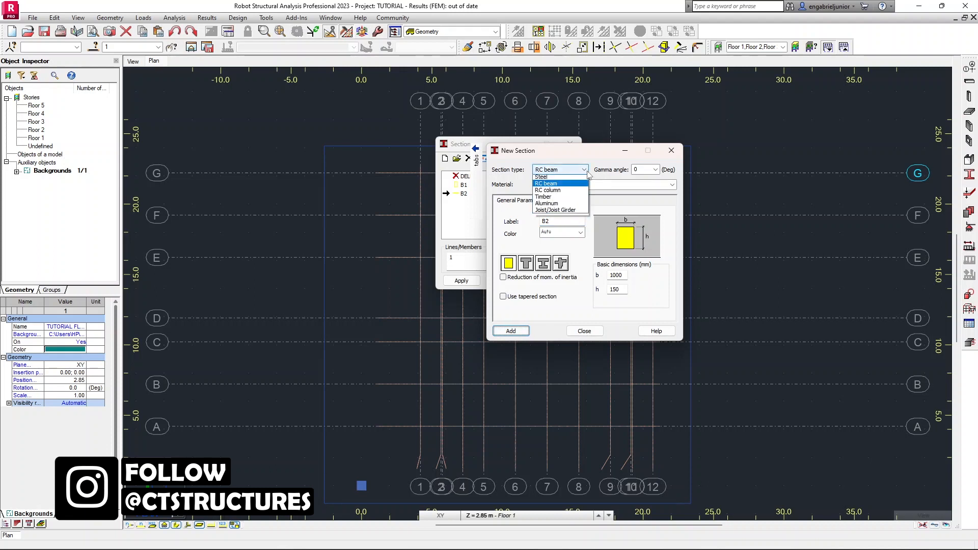
pyautogui.click(569, 192)
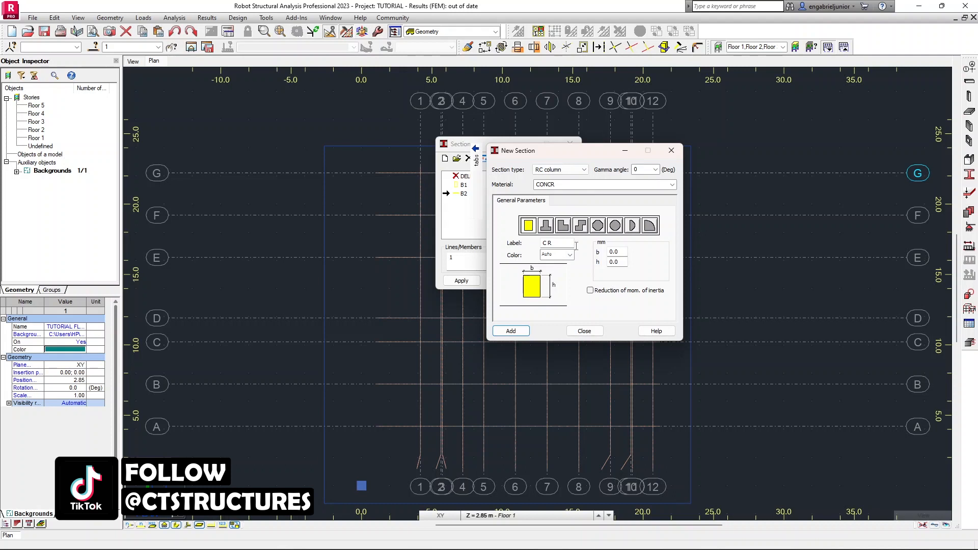
pyautogui.click(616, 252)
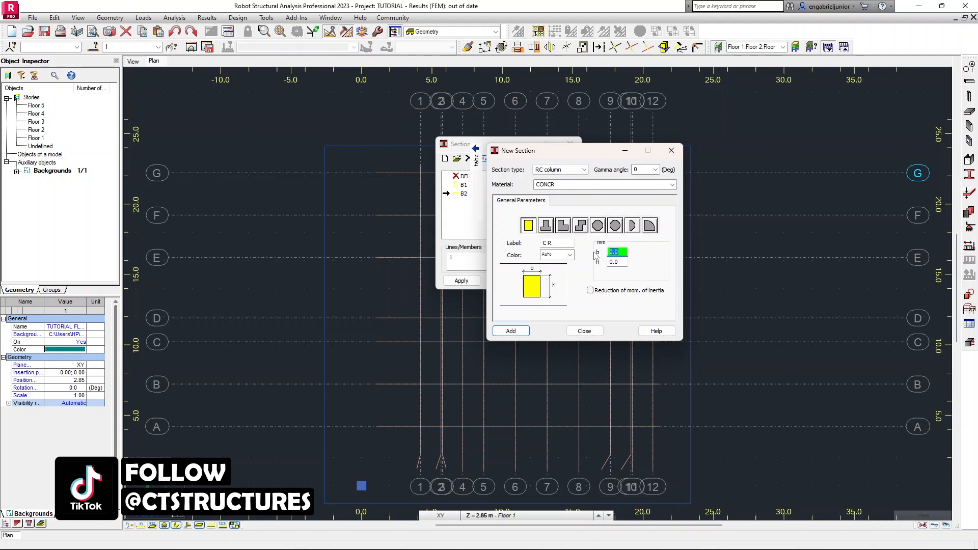
pyautogui.write('200')
pyautogui.press('Tab')
pyautogui.write('600')
# Label the column section C1, set its material to C20/25, add it and close the New Section dialog.
pyautogui.click(558, 243)
pyautogui.write('V')
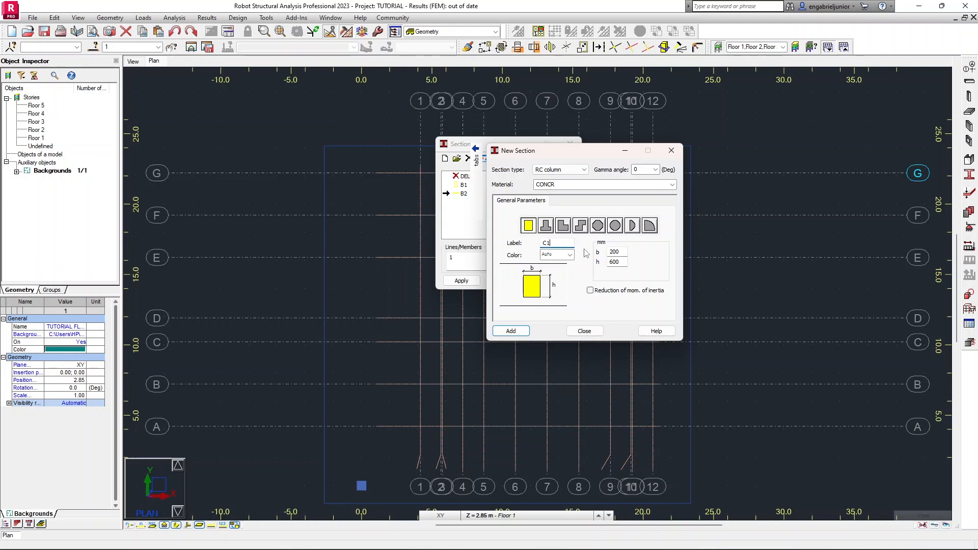
pyautogui.click(673, 185)
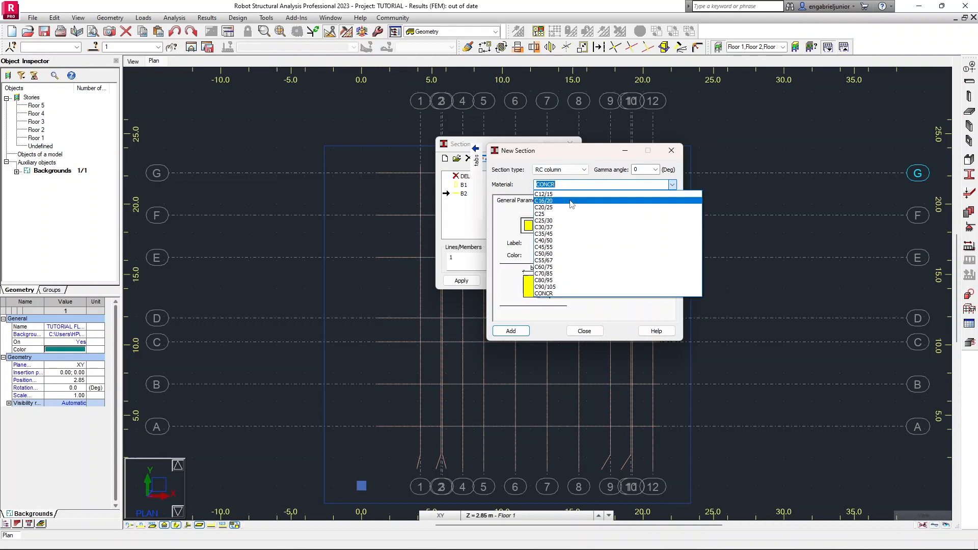
pyautogui.click(571, 207)
pyautogui.click(523, 335)
pyautogui.click(584, 331)
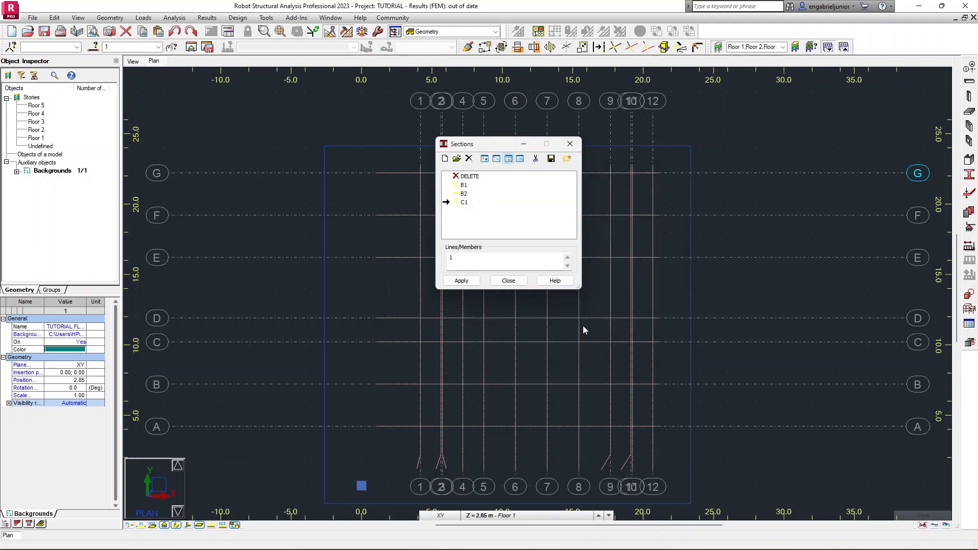
# Open the Label Manager and save the B1 section into the user-defined Beam Sections group, overwriting the existing B1.
pyautogui.click(569, 162)
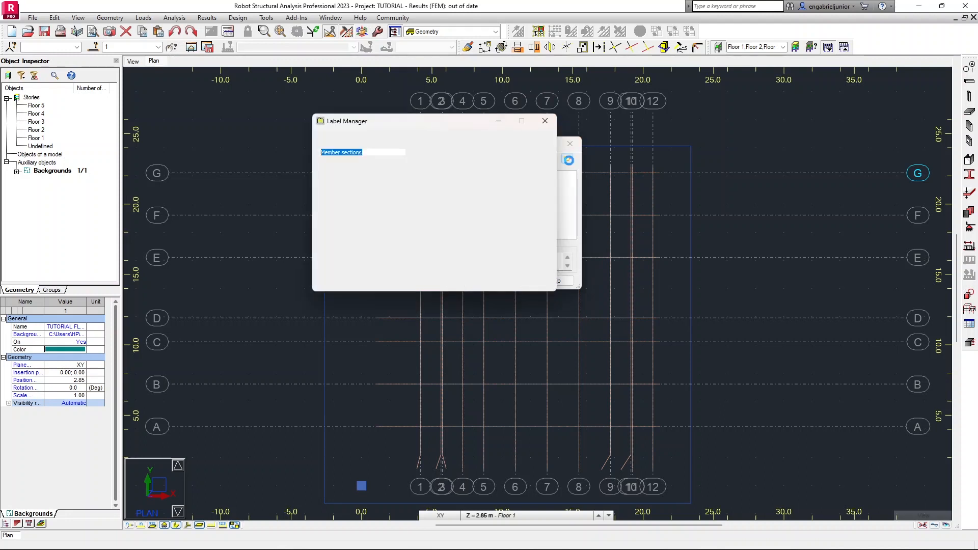
pyautogui.moveTo(414, 124); pyautogui.dragTo(722, 148)
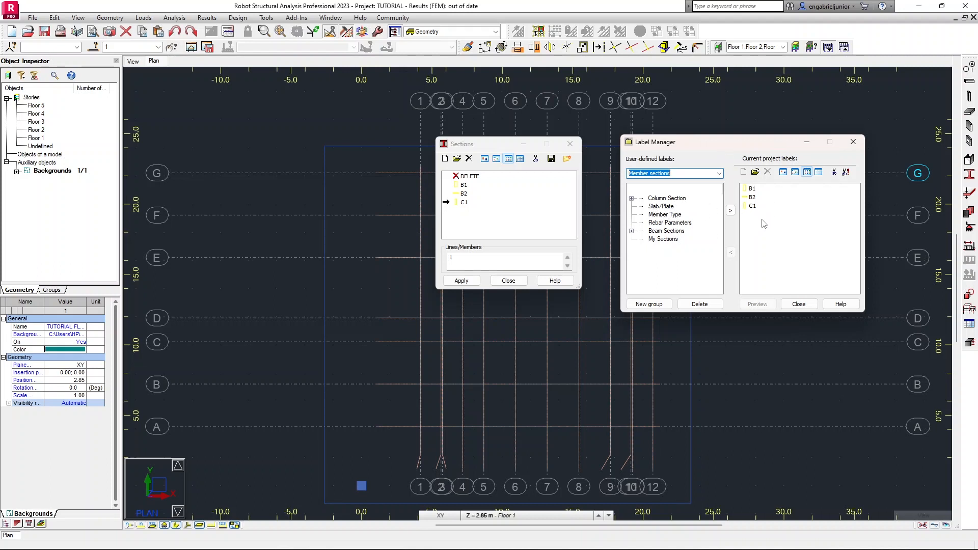
pyautogui.click(752, 198)
pyautogui.click(753, 205)
pyautogui.click(753, 190)
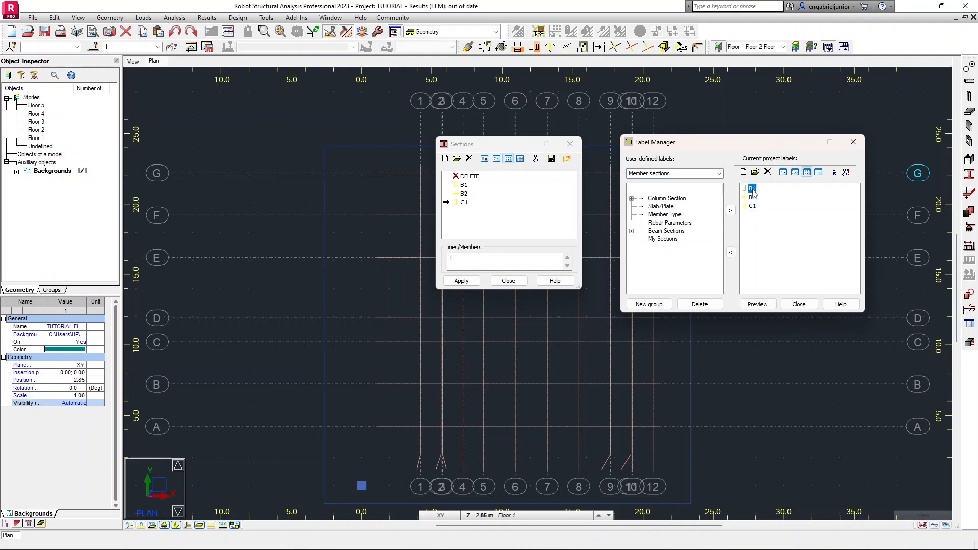
pyautogui.click(732, 252)
pyautogui.click(632, 231)
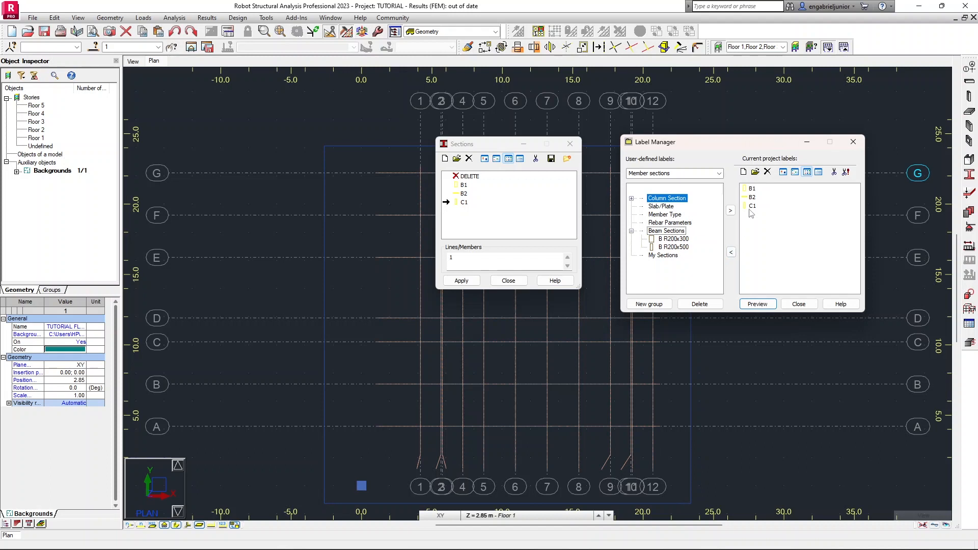
pyautogui.click(751, 189)
pyautogui.click(732, 253)
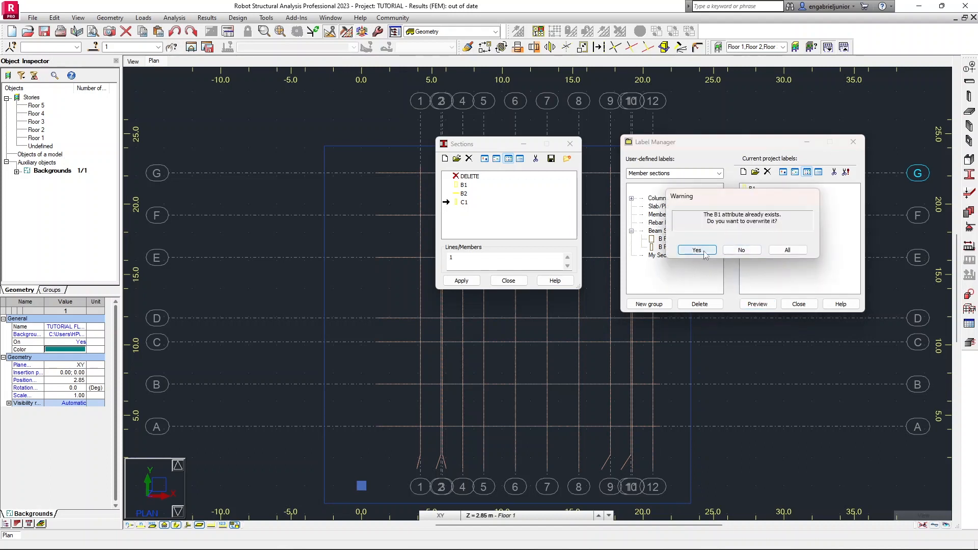
pyautogui.click(697, 251)
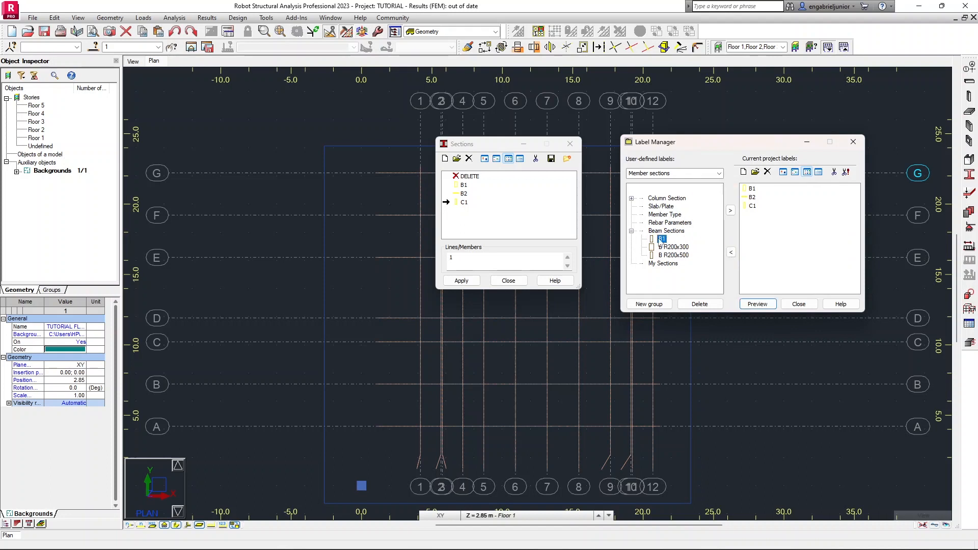
# Browse the stored beam section labels and user-defined label categories and close the Label Manager.
pyautogui.click(674, 247)
pyautogui.click(673, 254)
pyautogui.click(674, 250)
pyautogui.click(673, 254)
pyautogui.click(673, 248)
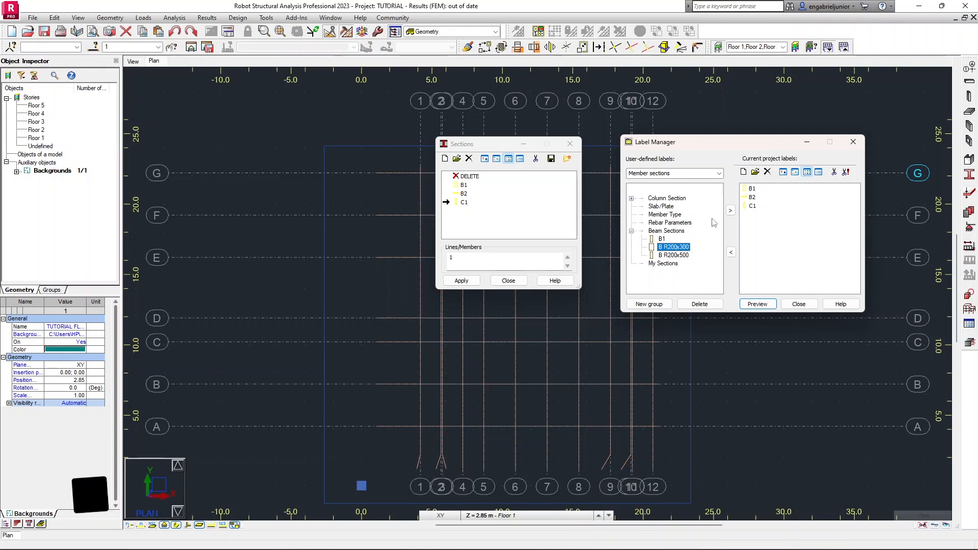
pyautogui.click(730, 210)
pyautogui.click(766, 209)
pyautogui.click(768, 172)
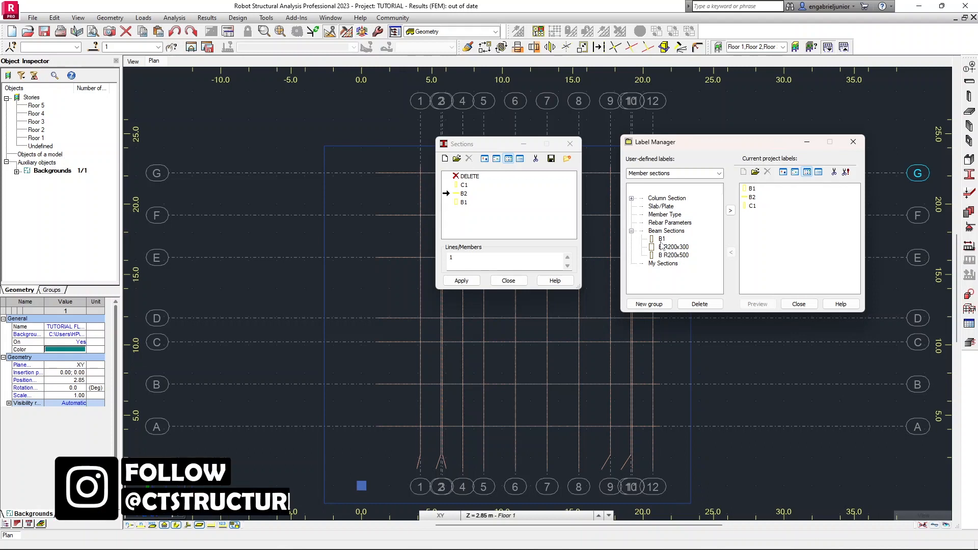
pyautogui.click(719, 173)
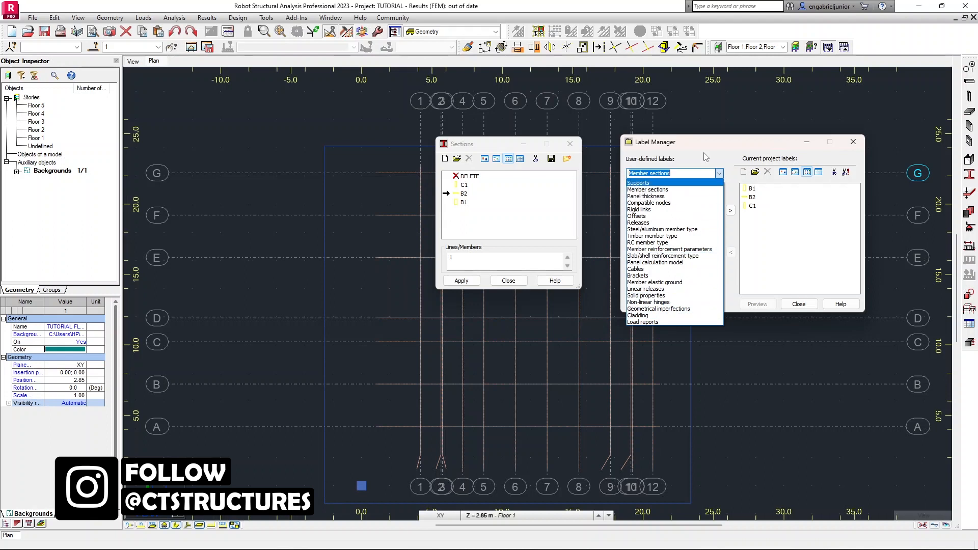
pyautogui.click(704, 161)
pyautogui.click(799, 304)
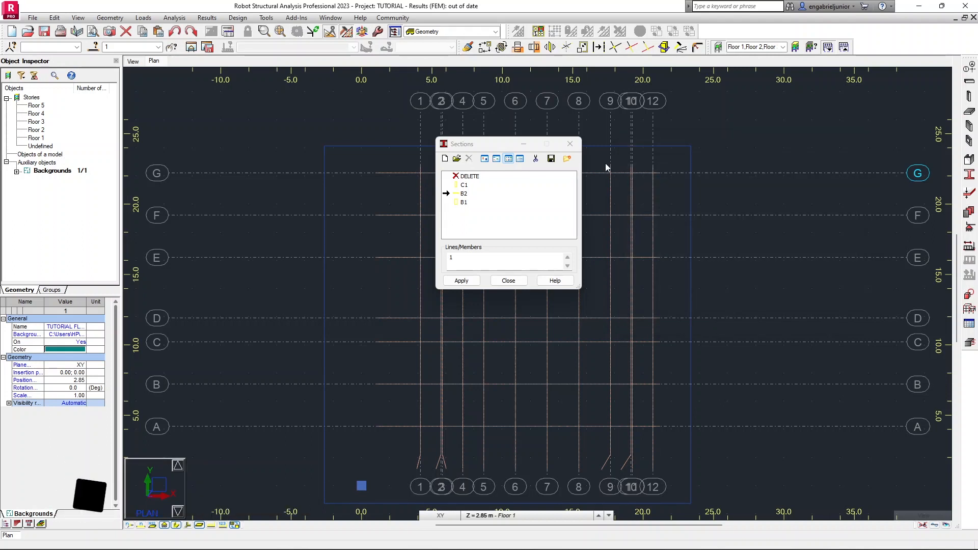
# Review the defined sections C1, B2 and B1 and close the Sections dialog.
pyautogui.click(464, 204)
pyautogui.click(465, 195)
pyautogui.click(464, 186)
pyautogui.click(465, 195)
pyautogui.click(465, 203)
pyautogui.click(571, 144)
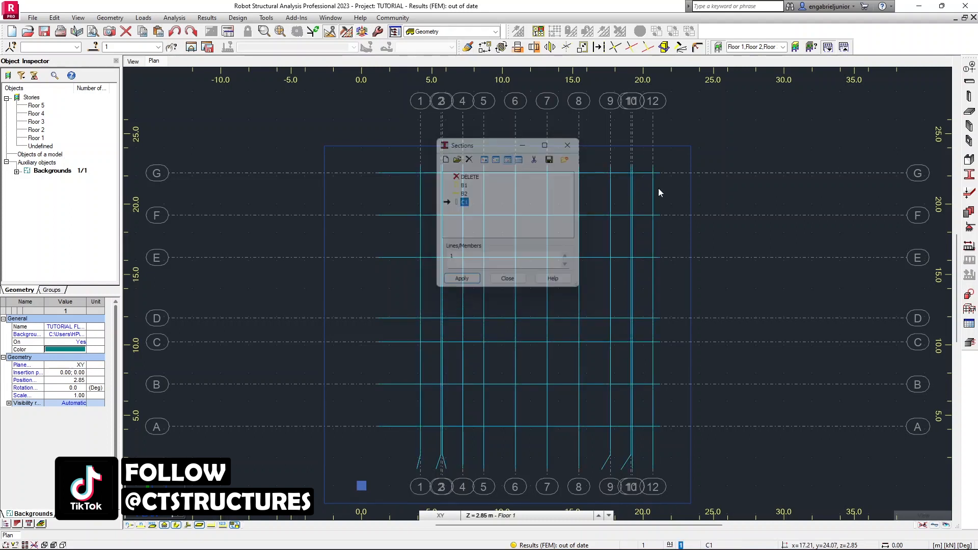
# Open the panel Thickness tool and start defining a new homogeneous thickness.
pyautogui.click(969, 194)
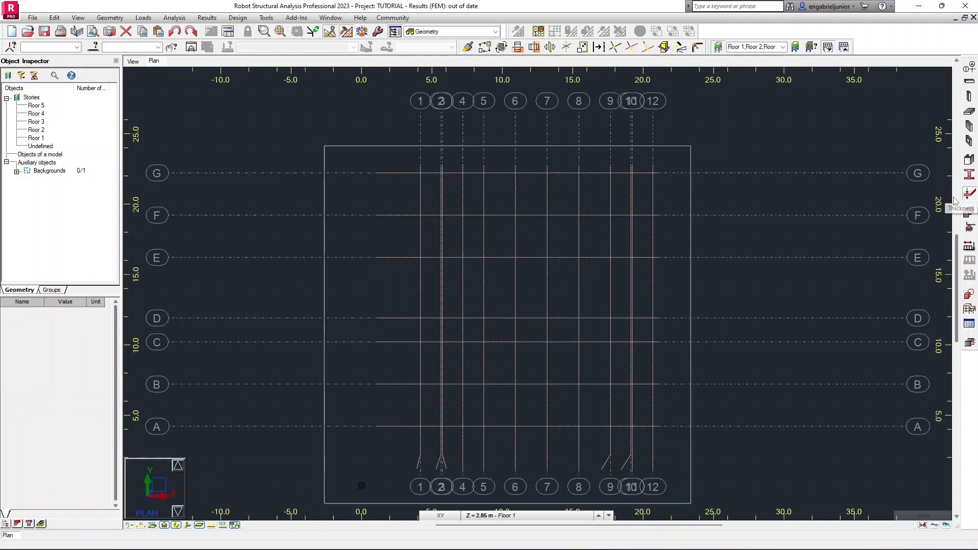
pyautogui.moveTo(420, 65); pyautogui.dragTo(574, 151)
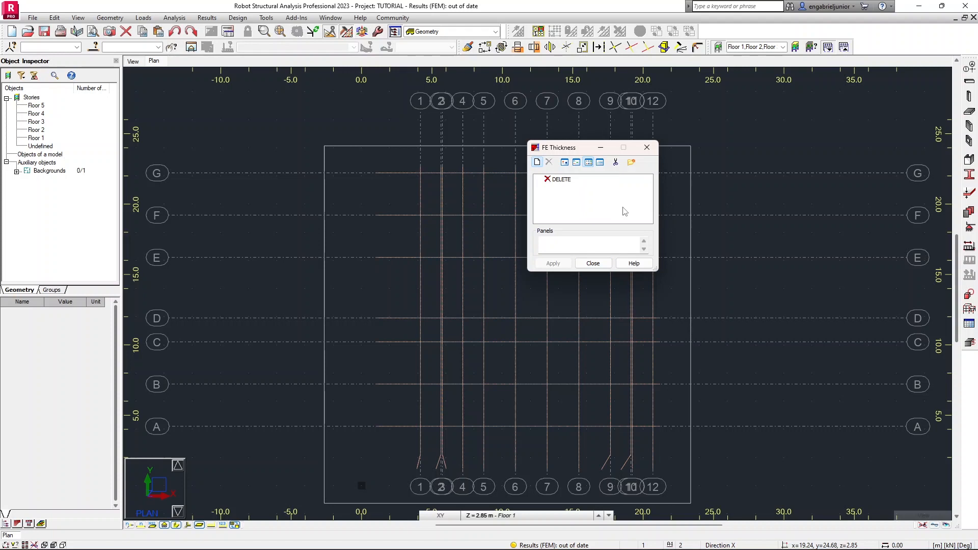
pyautogui.moveTo(700, 206); pyautogui.dragTo(359, 129)
pyautogui.click(413, 238)
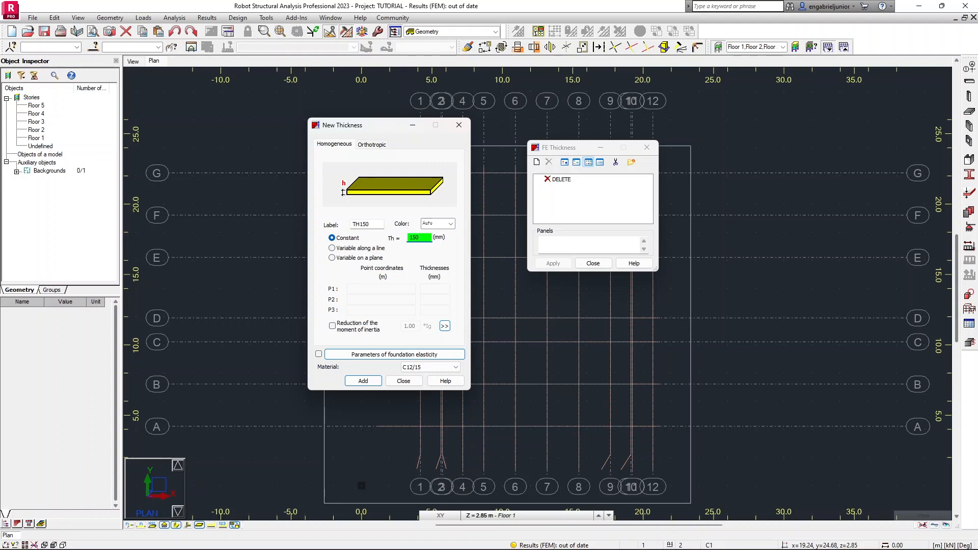
# Label the 150 mm thickness FLR 150, set its material to C20/25, add it and close the thickness dialogs.
pyautogui.click(371, 222)
pyautogui.write('Fl')
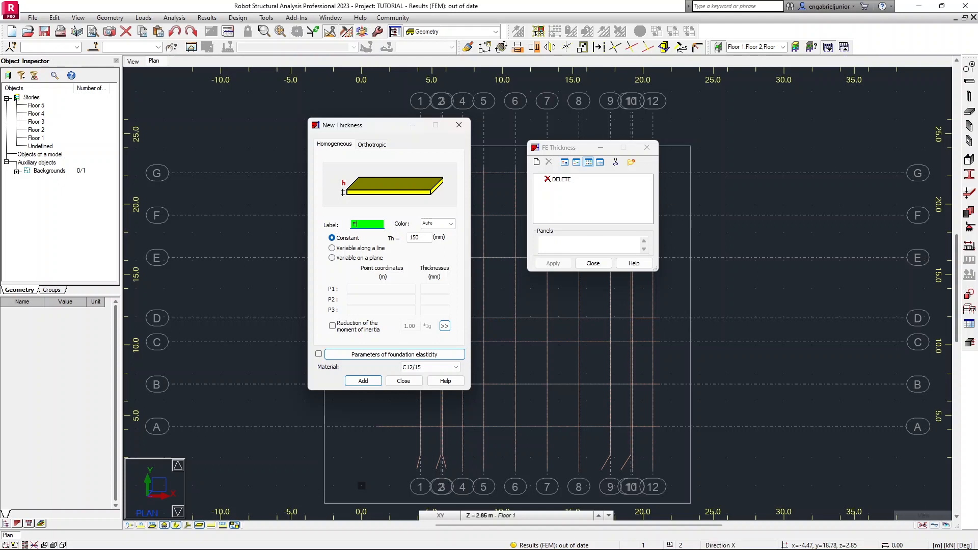
pyautogui.press('BackSpace')
pyautogui.click(455, 367)
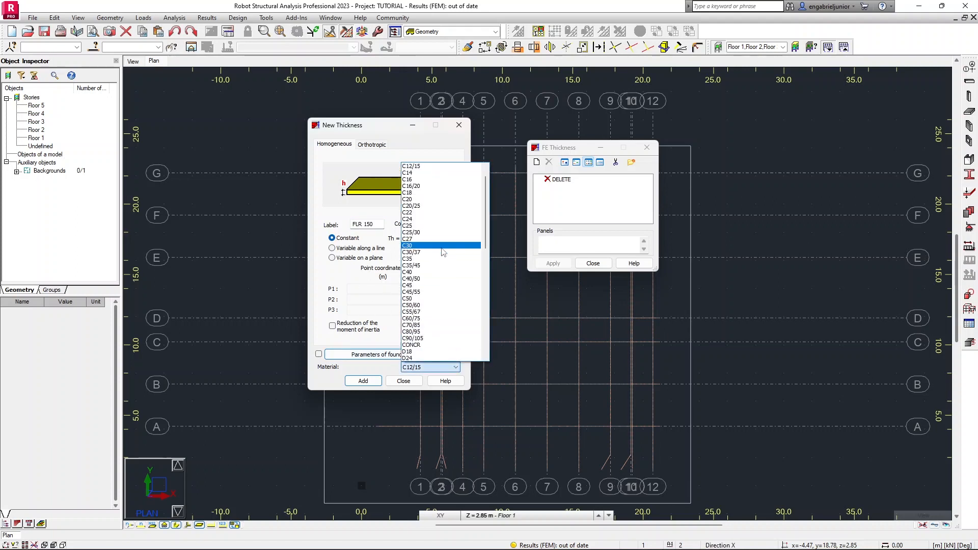
pyautogui.click(429, 205)
pyautogui.click(363, 381)
pyautogui.click(403, 382)
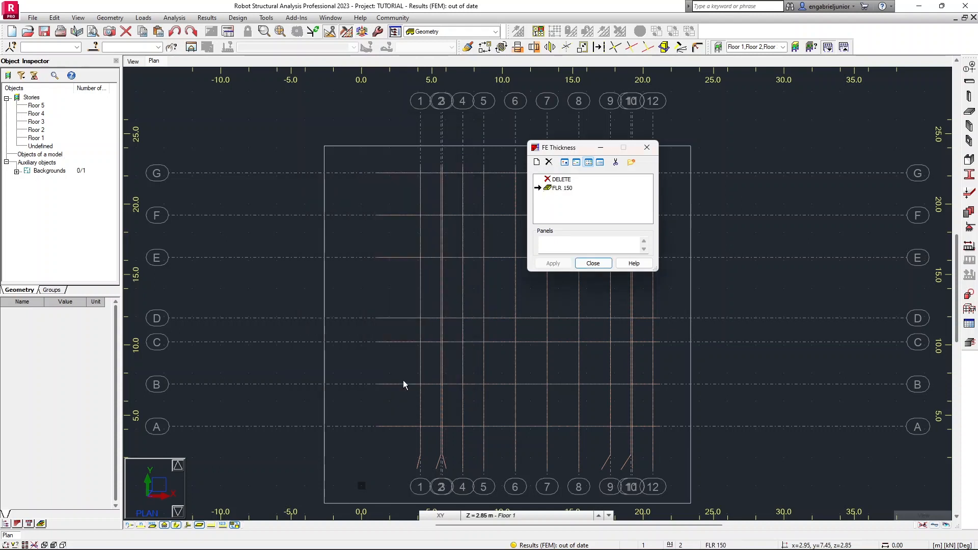
pyautogui.click(594, 263)
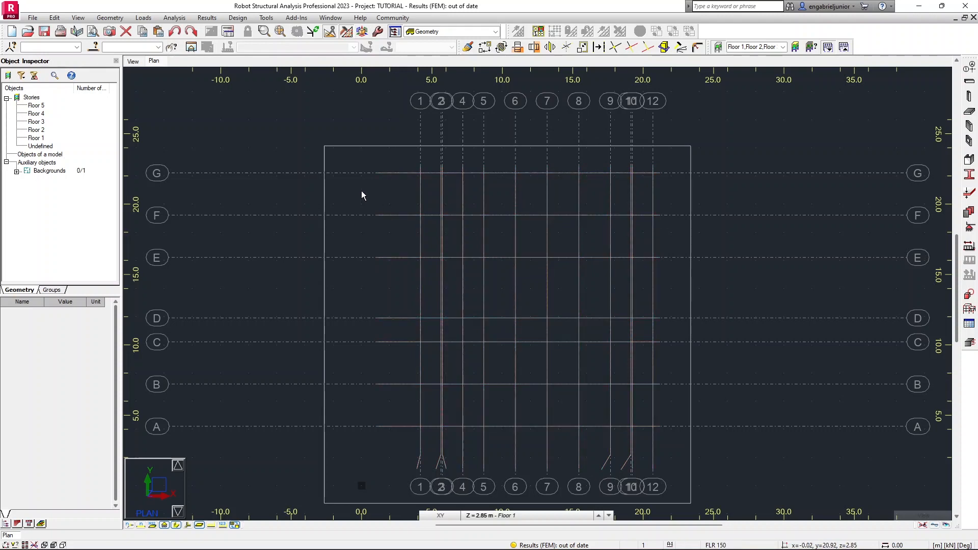
# Set the TUTORIAL FLOOR PLAN background to import only the COLUMN OUTLINE layer and apply it.
pyautogui.click(324, 197)
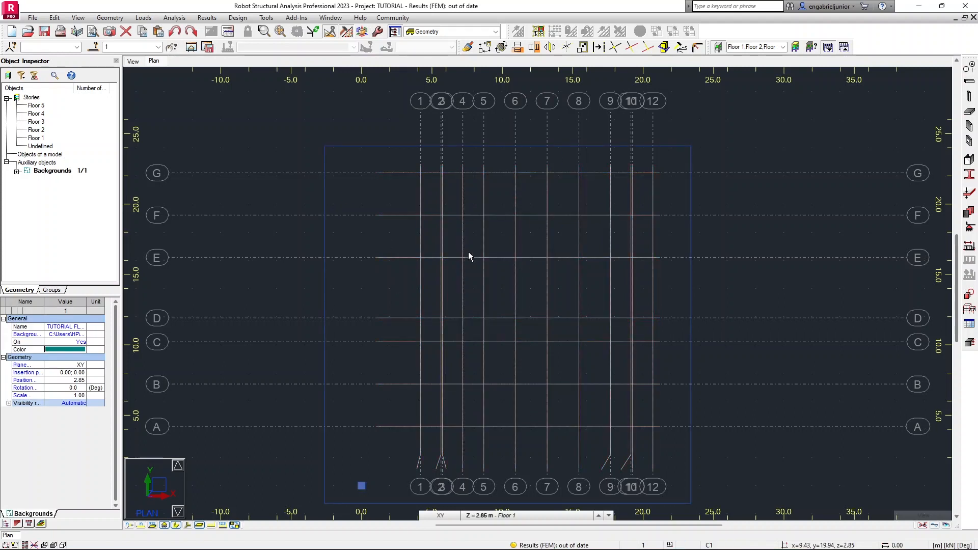
pyautogui.click(17, 172)
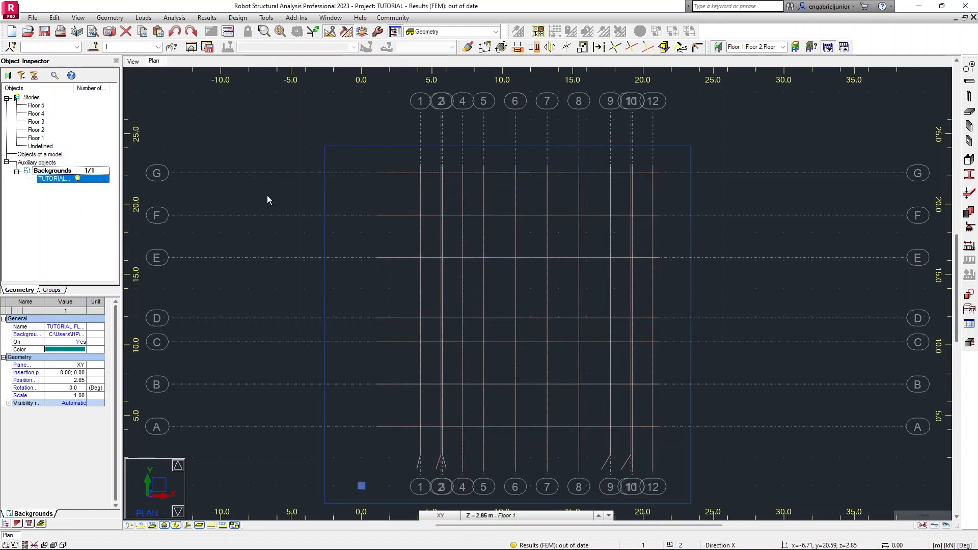
pyautogui.click(62, 187)
pyautogui.click(60, 179)
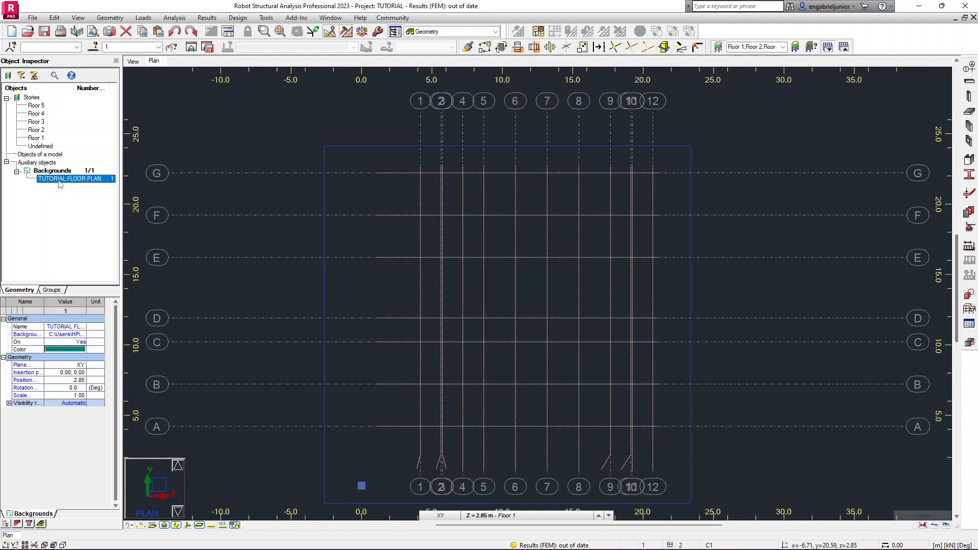
pyautogui.rightClick(87, 182)
pyautogui.click(237, 132)
pyautogui.rightClick(237, 131)
pyautogui.click(243, 284)
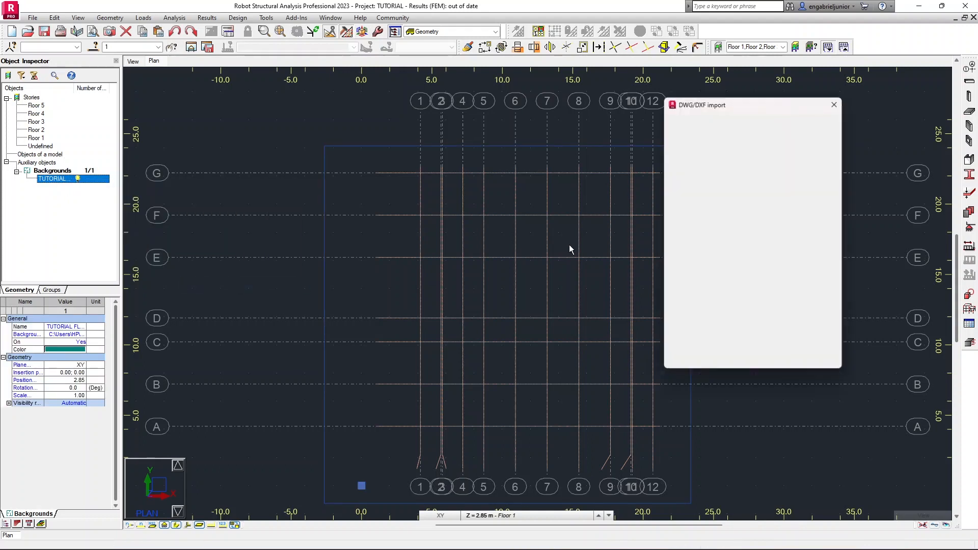
pyautogui.click(681, 124)
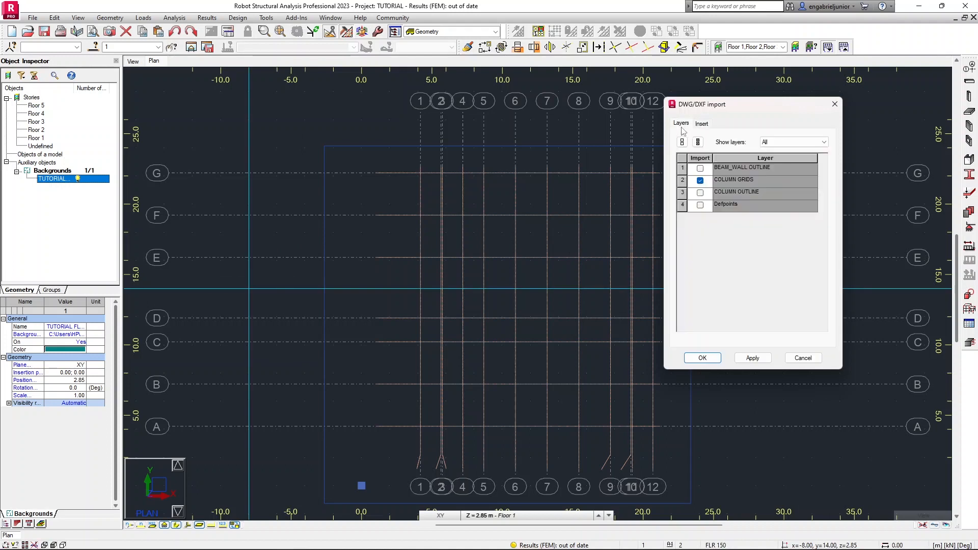
pyautogui.click(700, 193)
pyautogui.click(702, 182)
pyautogui.click(752, 358)
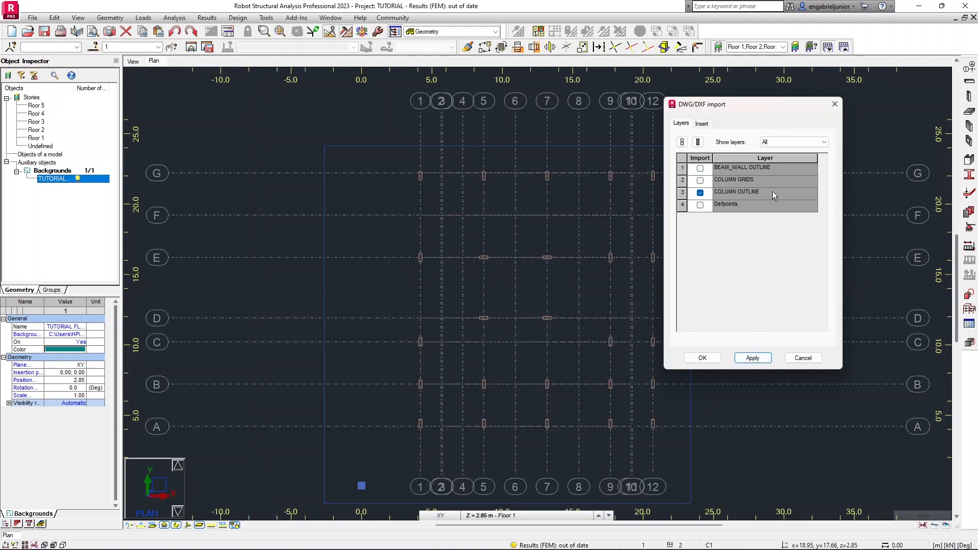
pyautogui.click(834, 104)
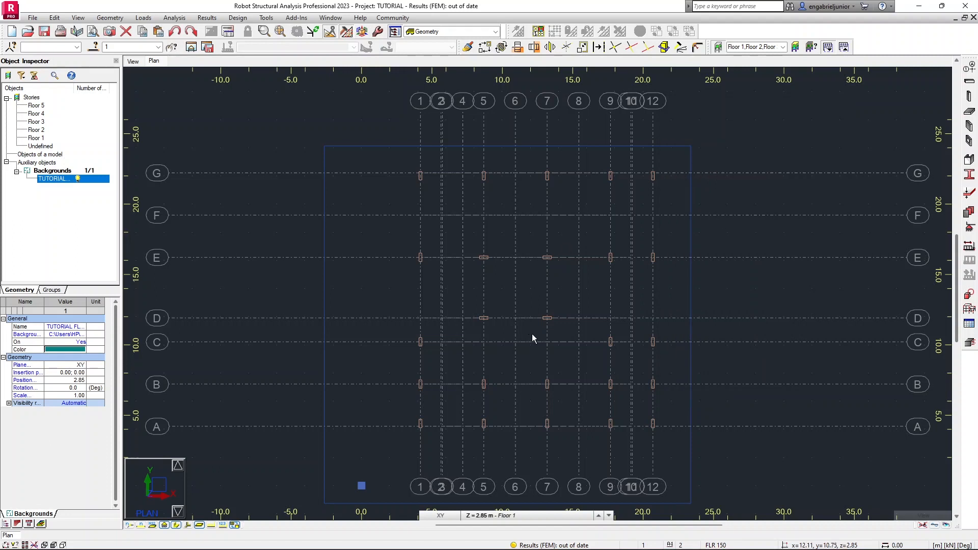
# Place a C1 RC column on Floor 1 at the intersection of axes 1 and G, then close the Column dialog.
pyautogui.scroll(2, 531, 334)
pyautogui.moveTo(456, 198); pyautogui.dragTo(425, 195, button='middle')
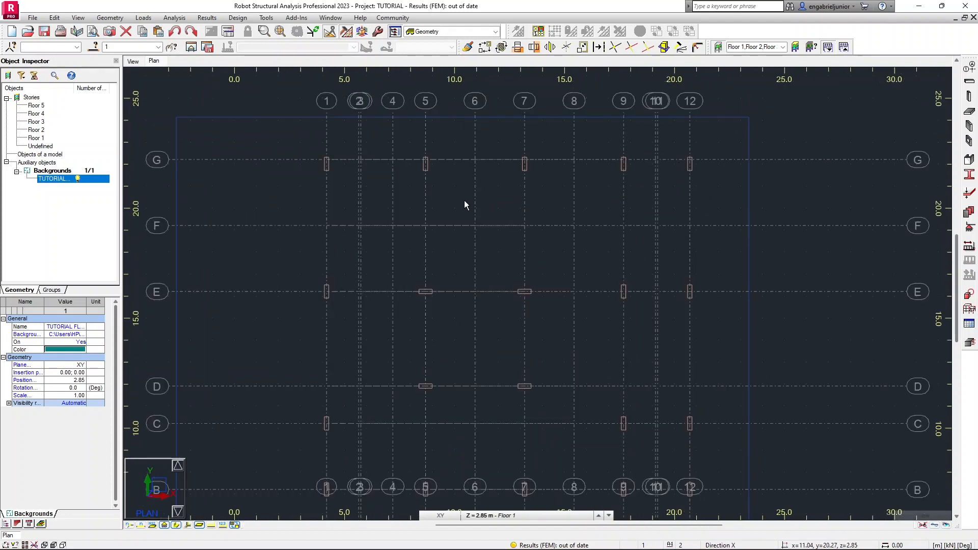
pyautogui.scroll(2, 389, 212)
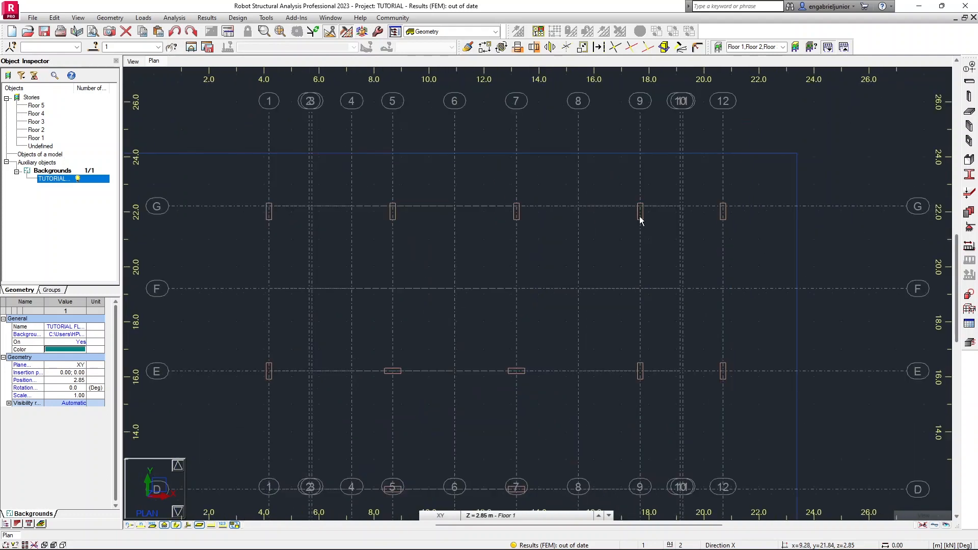
pyautogui.click(967, 97)
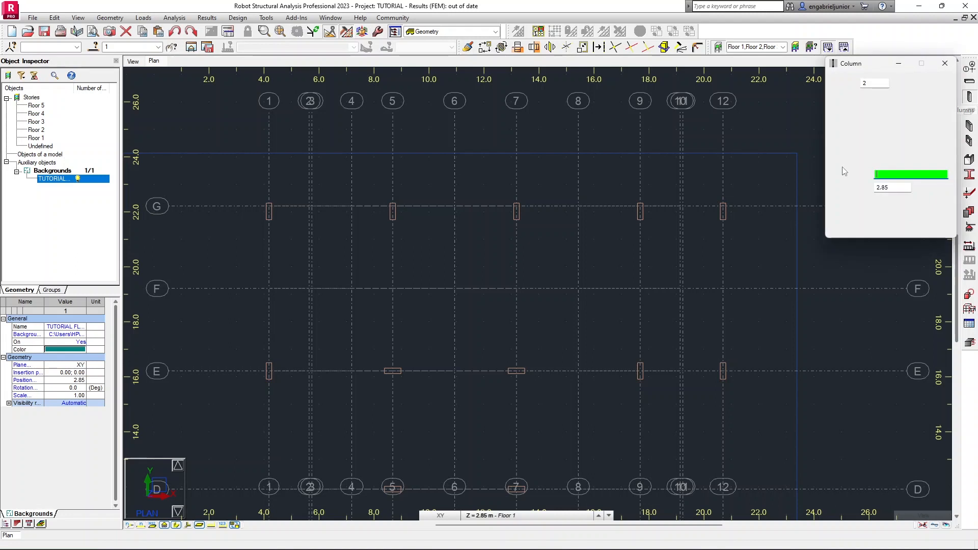
pyautogui.click(905, 118)
pyautogui.click(892, 134)
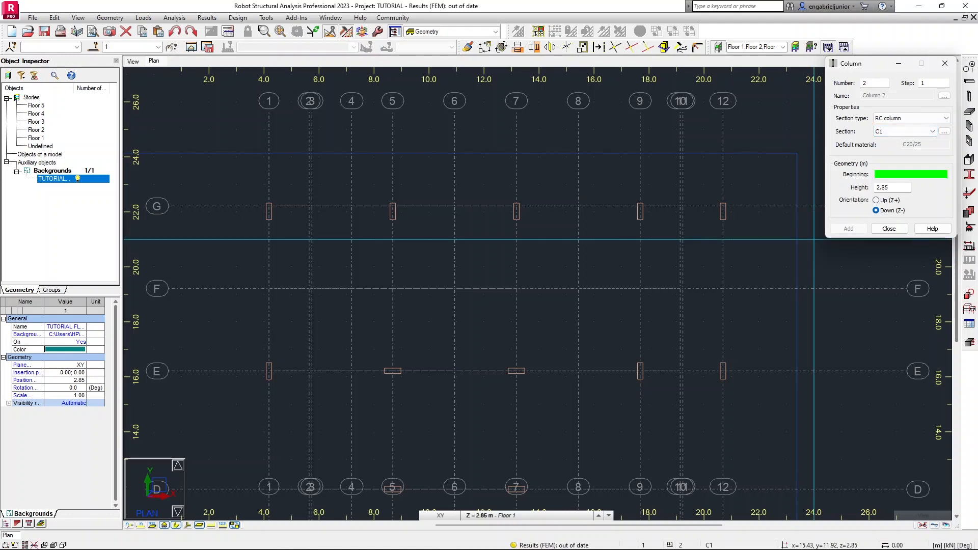
pyautogui.click(490, 516)
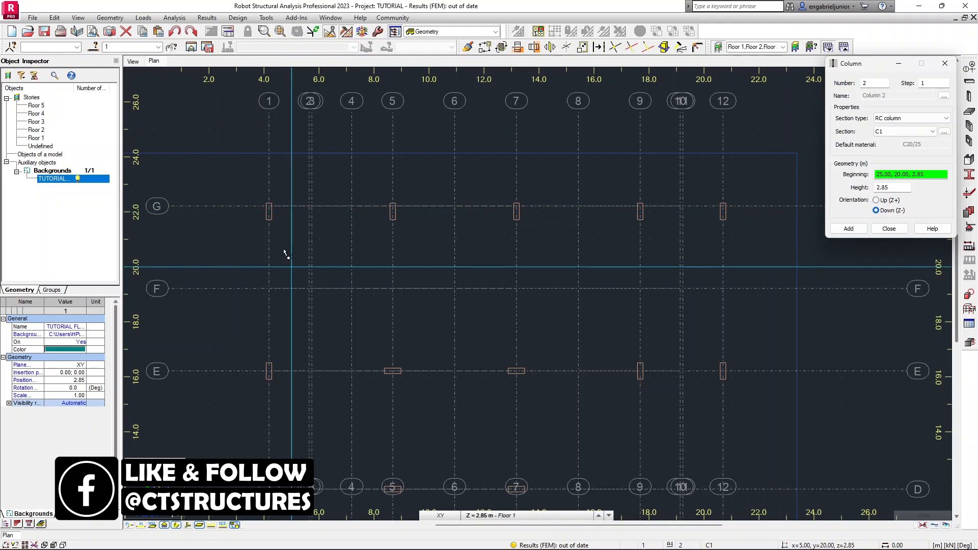
pyautogui.scroll(3, 242, 217)
pyautogui.scroll(2, 278, 199)
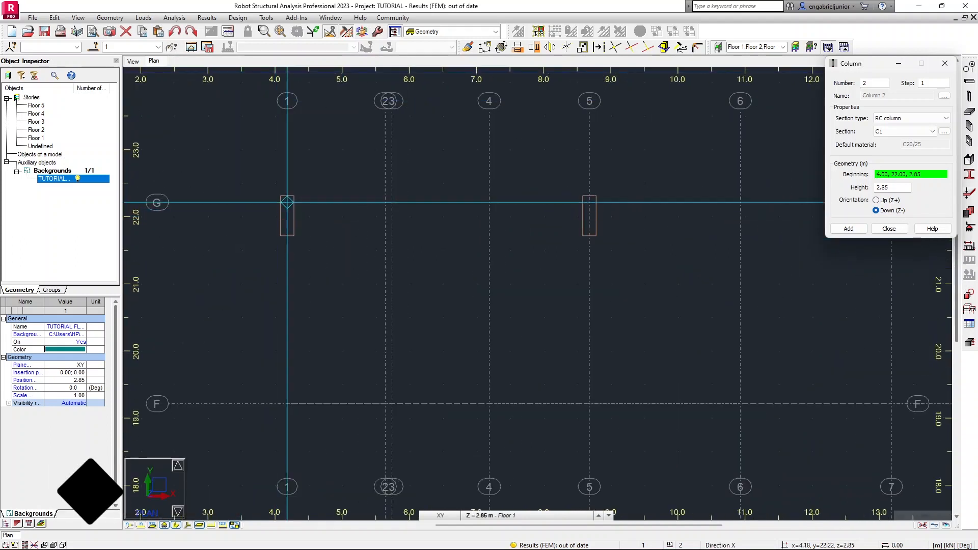
pyautogui.click(292, 205)
pyautogui.click(292, 205)
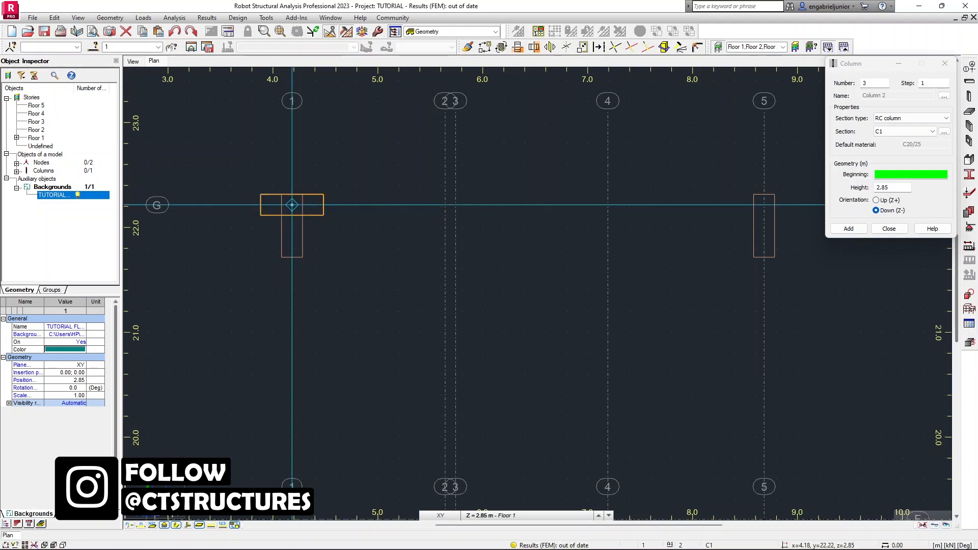
pyautogui.scroll(-2, 280, 225)
pyautogui.scroll(-3, 275, 237)
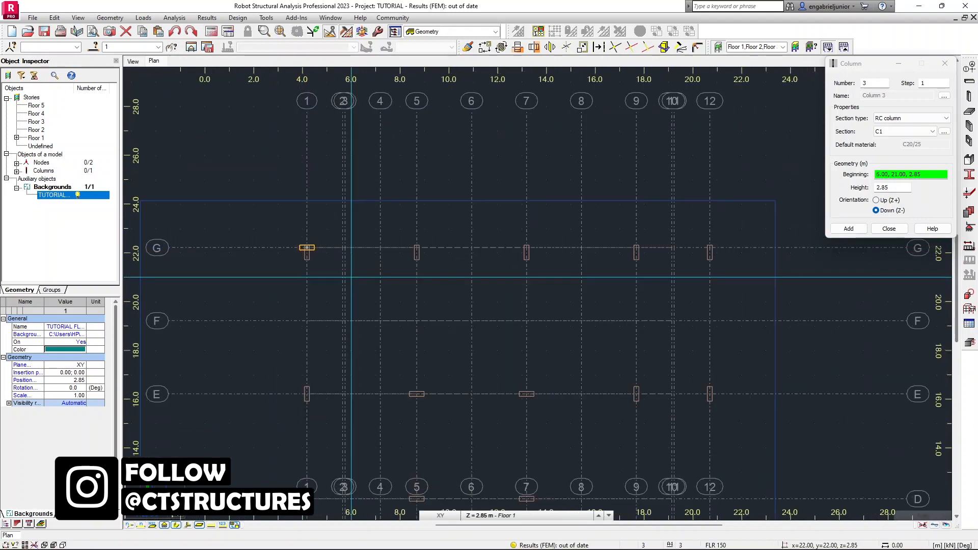
pyautogui.click(888, 228)
# Rotate the column at axes 1/G by setting its Gamma angle to 90 degrees.
pyautogui.scroll(4, 308, 254)
pyautogui.scroll(2, 295, 262)
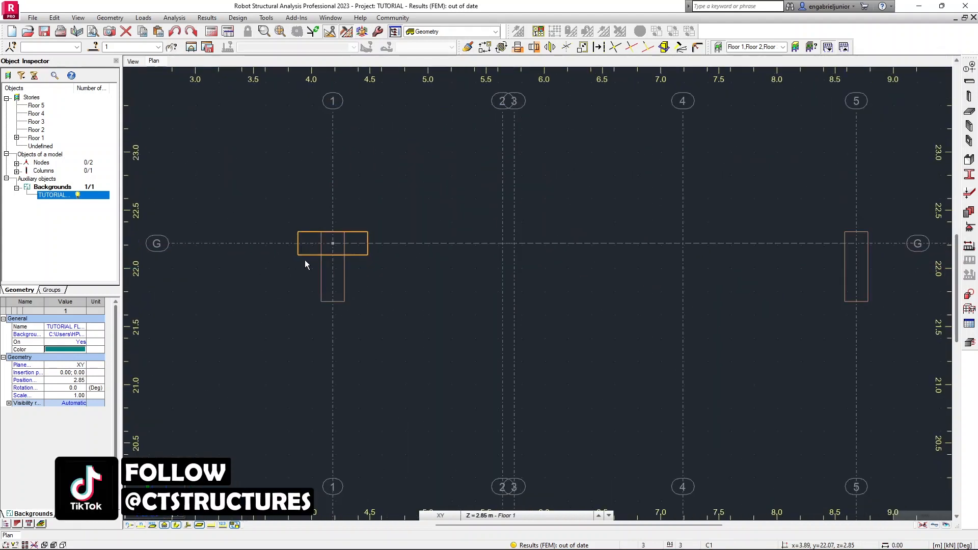
pyautogui.click(306, 254)
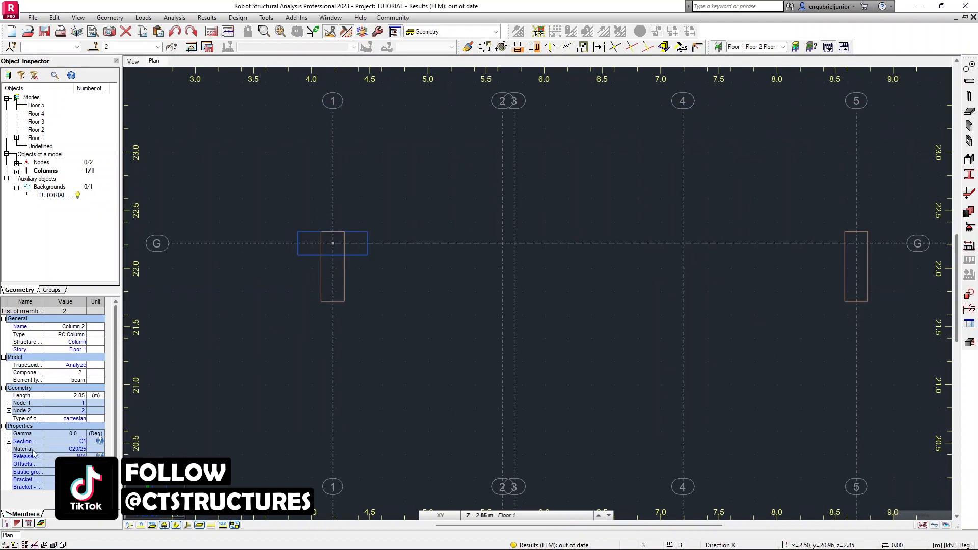
pyautogui.click(9, 433)
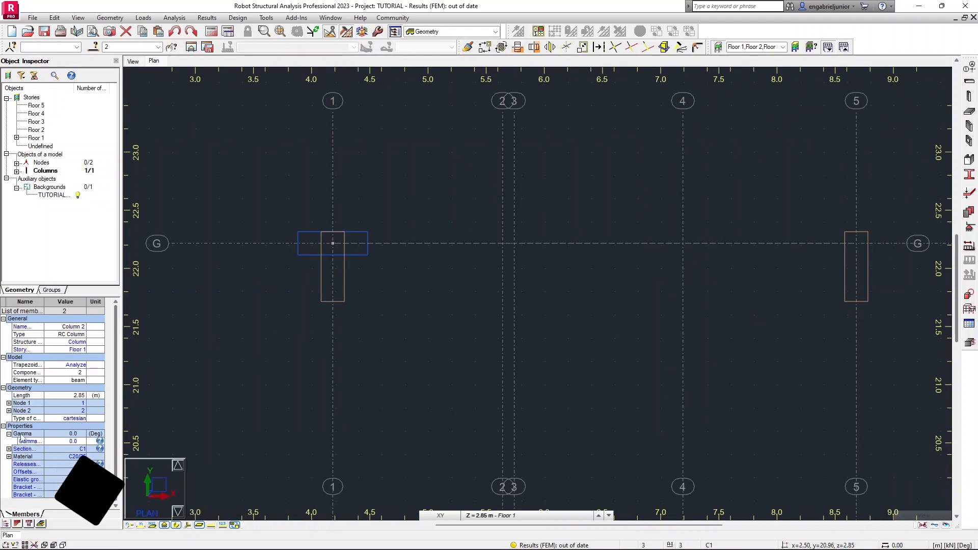
pyautogui.click(71, 442)
pyautogui.doubleClick(70, 442)
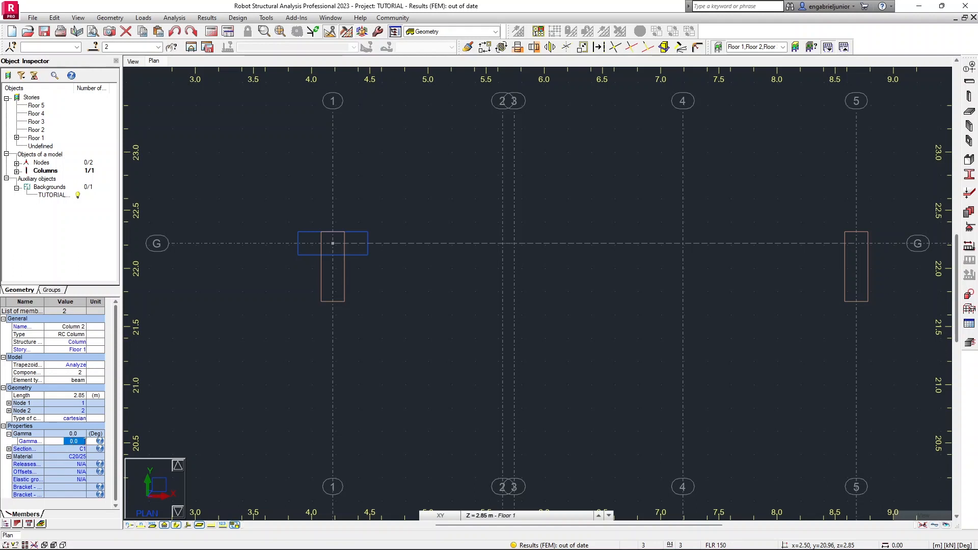
pyautogui.write('90')
pyautogui.press('Return')
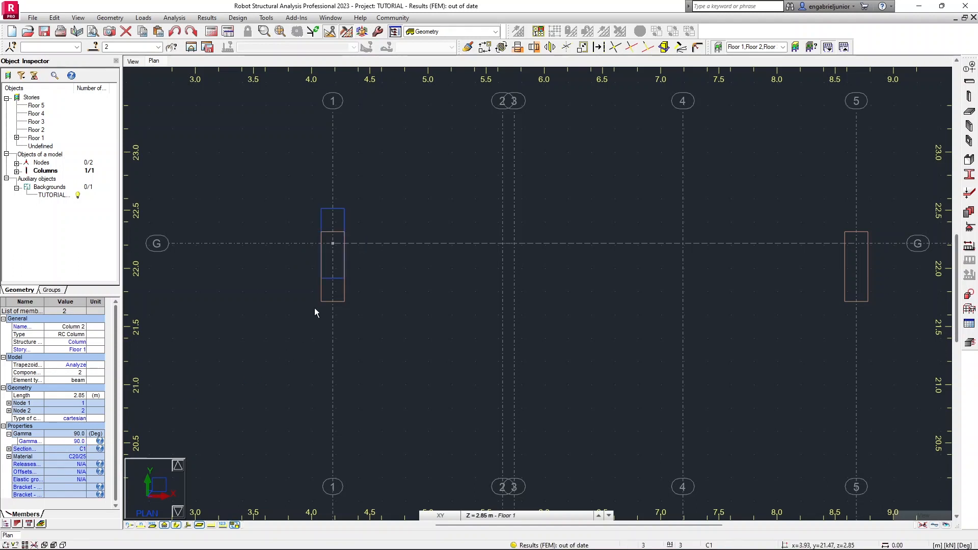
pyautogui.click(387, 266)
# Start a Move/copy translation of the selected column with the edit mode set to Move.
pyautogui.scroll(5, 335, 221)
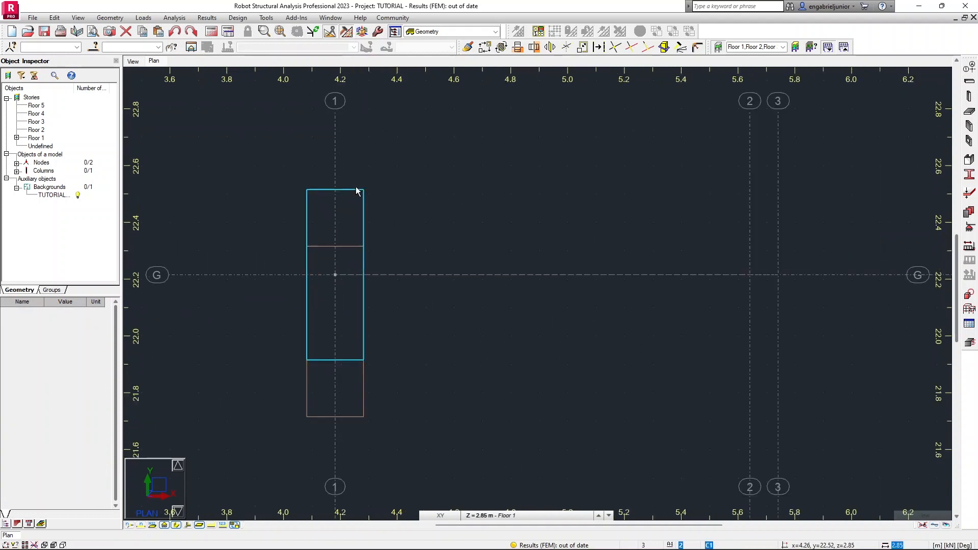
pyautogui.click(420, 189)
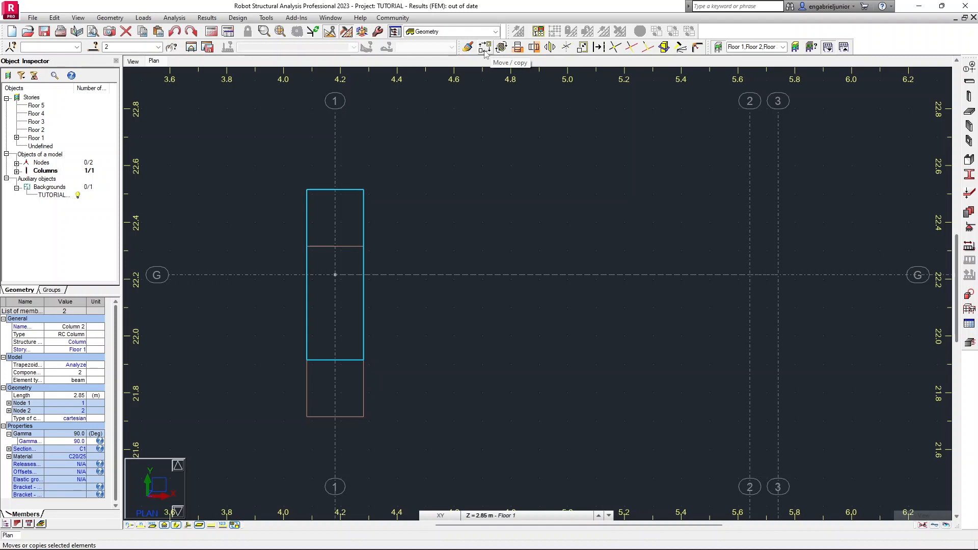
pyautogui.click(331, 33)
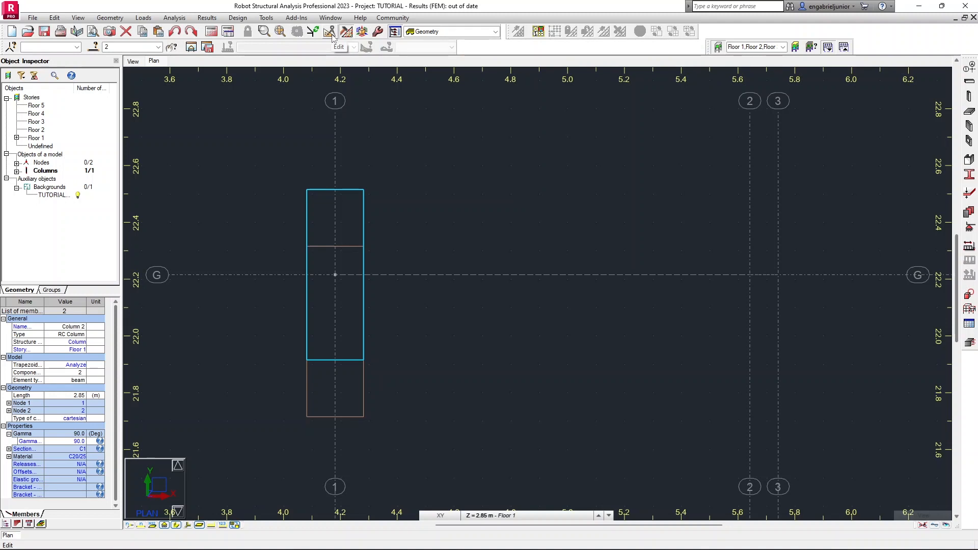
pyautogui.click(330, 33)
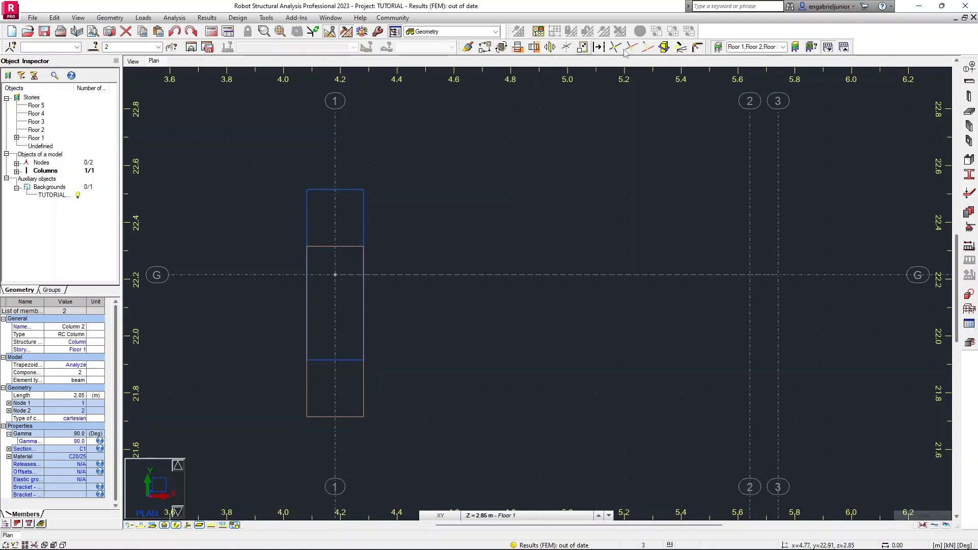
pyautogui.click(485, 49)
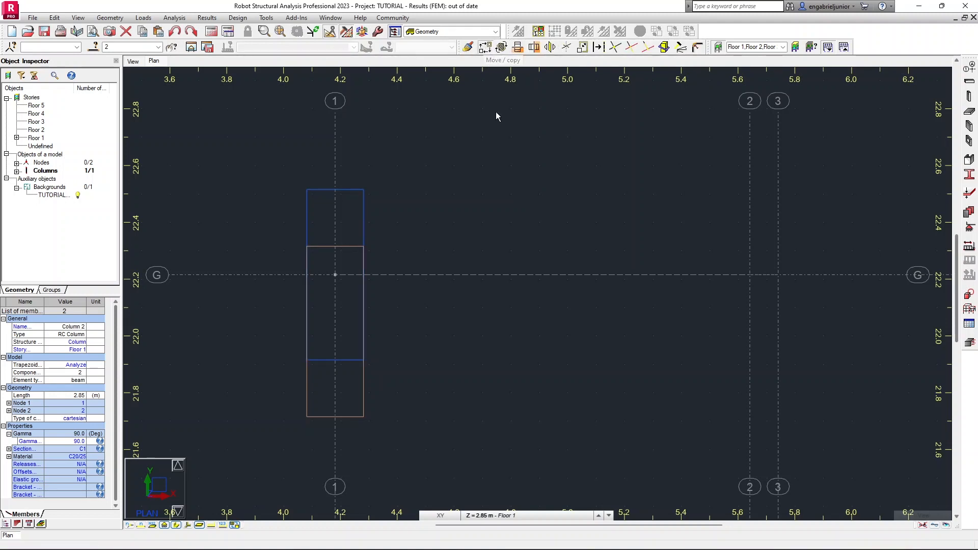
pyautogui.moveTo(865, 71); pyautogui.dragTo(692, 118)
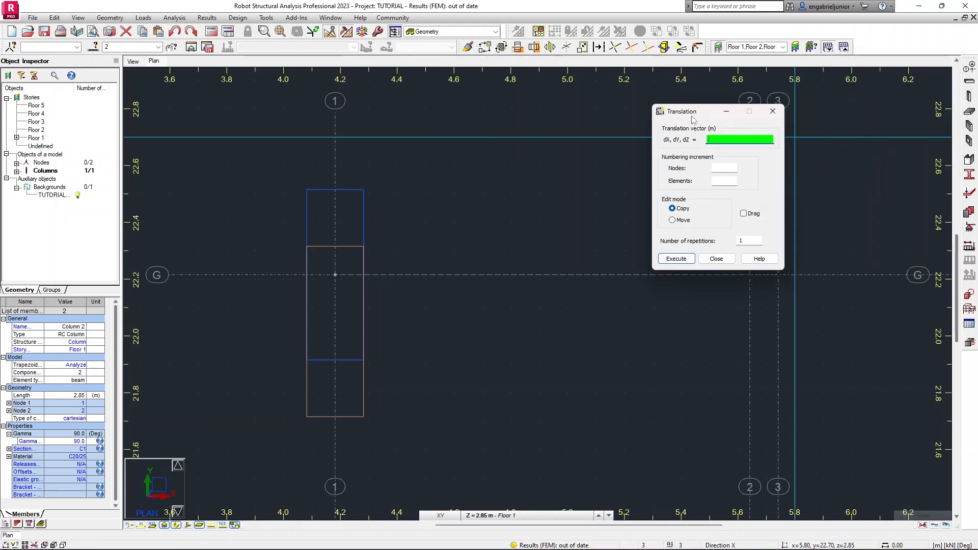
pyautogui.click(687, 224)
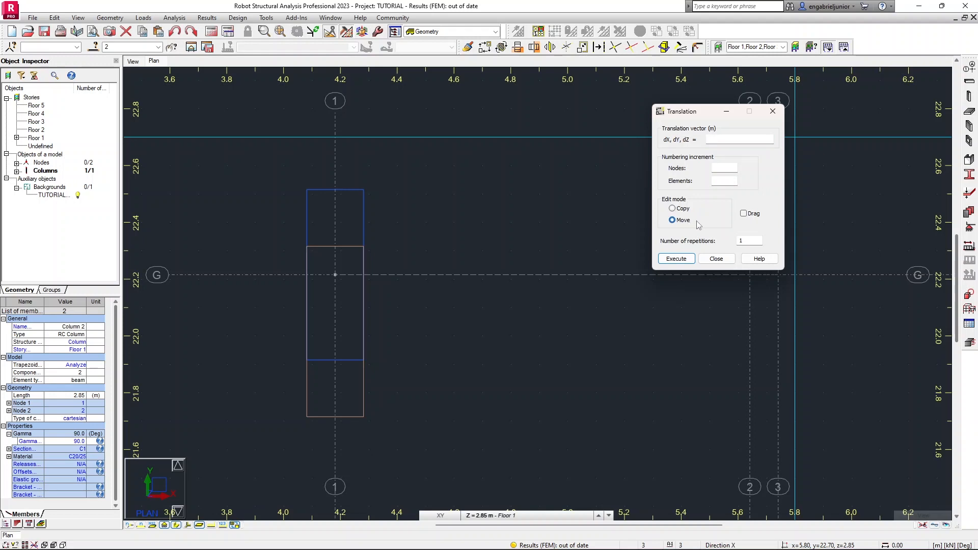
pyautogui.click(708, 140)
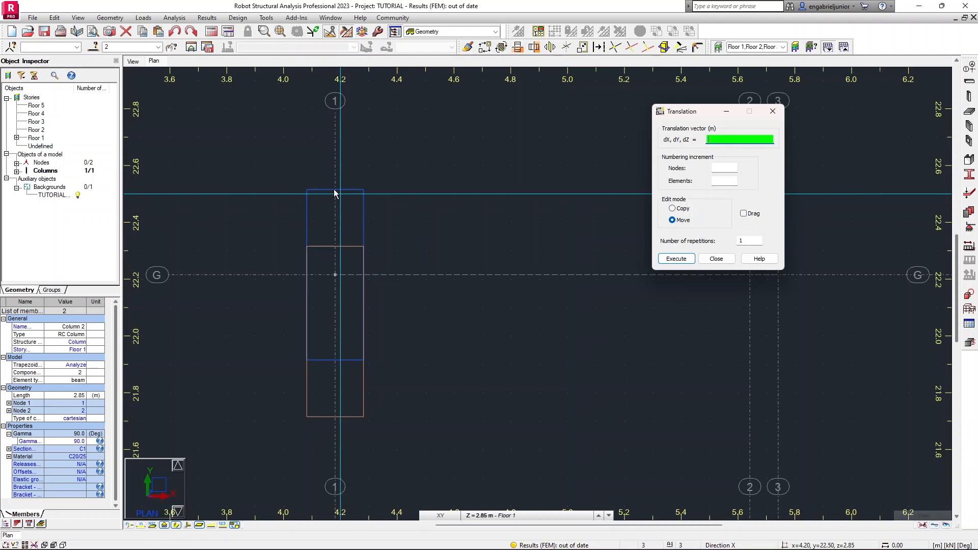
# Move the column at axes 1/G by 0.00, -0.20, 0.00 m so it fits the plan's column outline, then close the Translation dialog.
pyautogui.scroll(5, 335, 193)
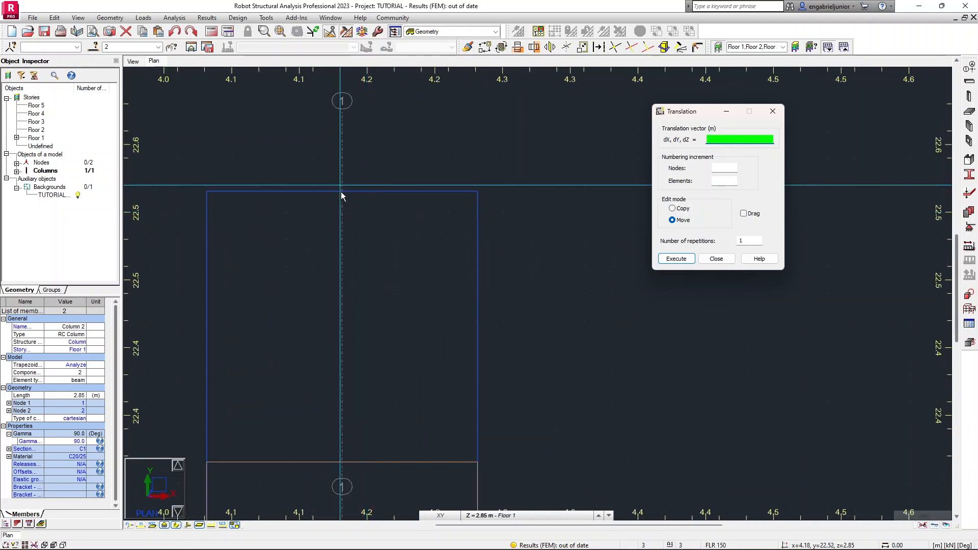
pyautogui.scroll(2, 342, 198)
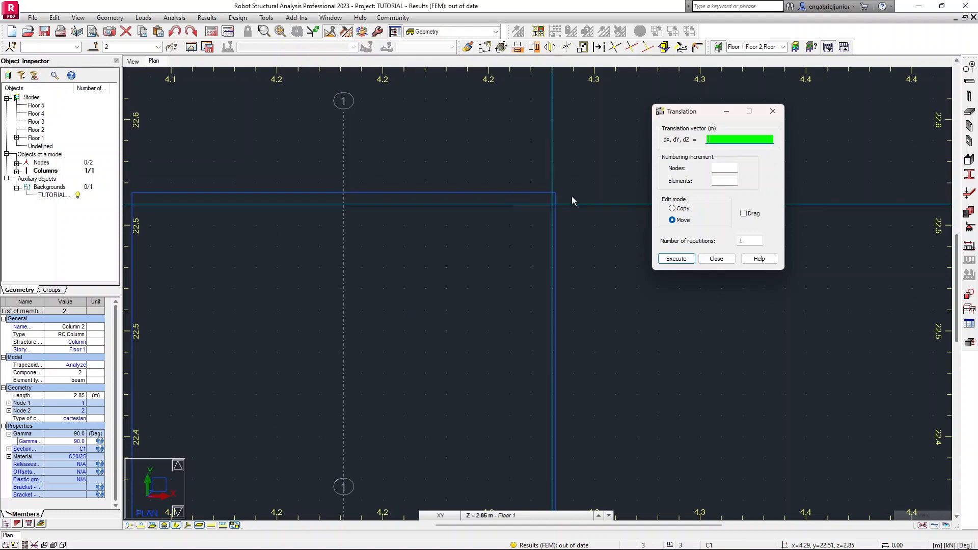
pyautogui.scroll(3, 556, 192)
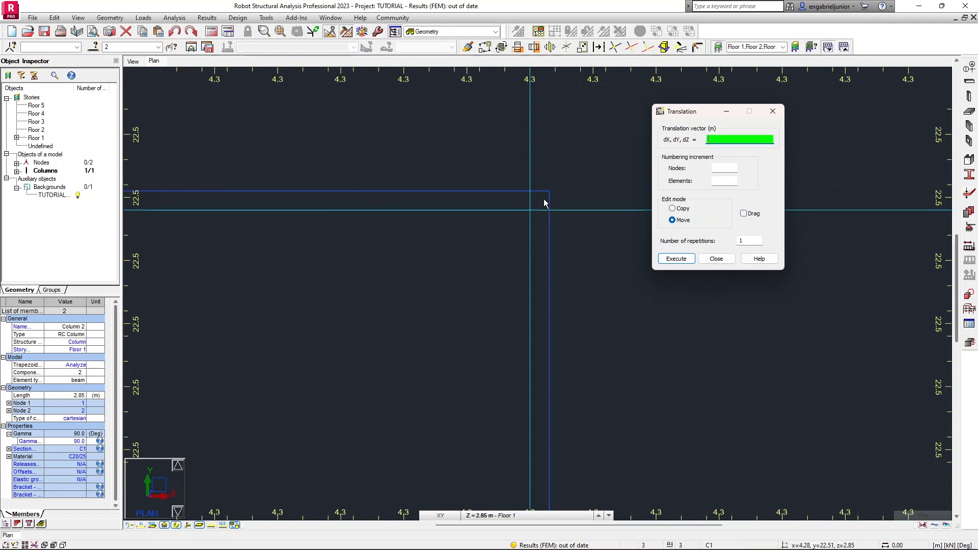
pyautogui.scroll(3, 548, 193)
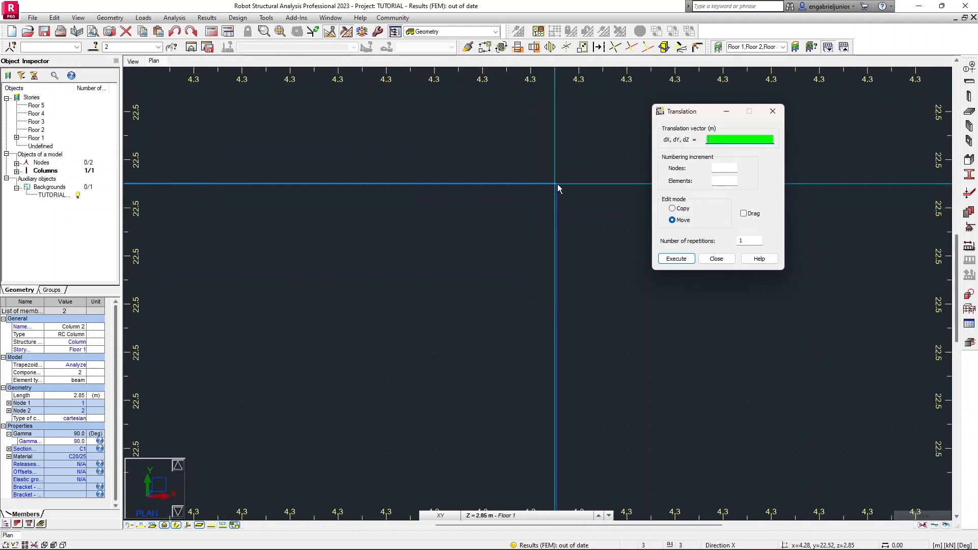
pyautogui.scroll(-1, 556, 183)
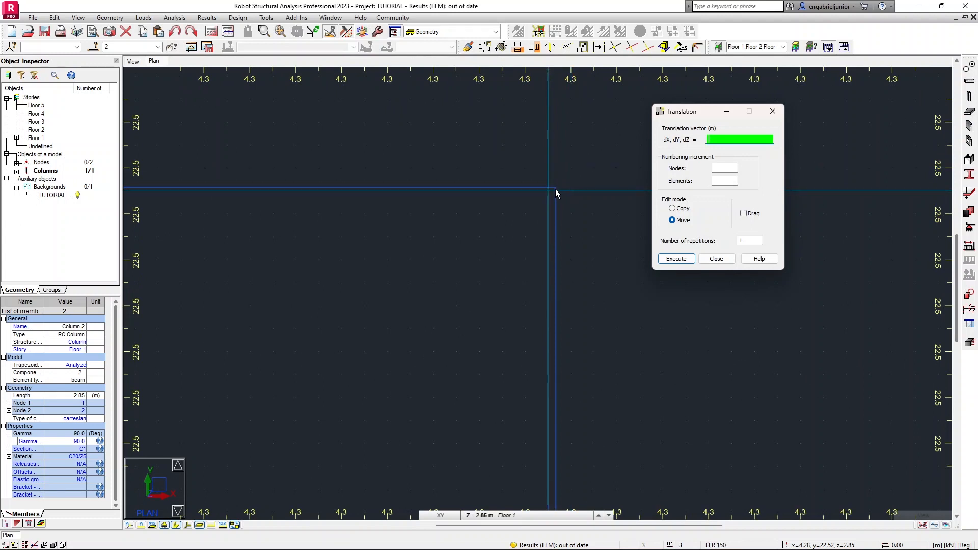
pyautogui.scroll(2, 541, 213)
pyautogui.scroll(-2, 505, 233)
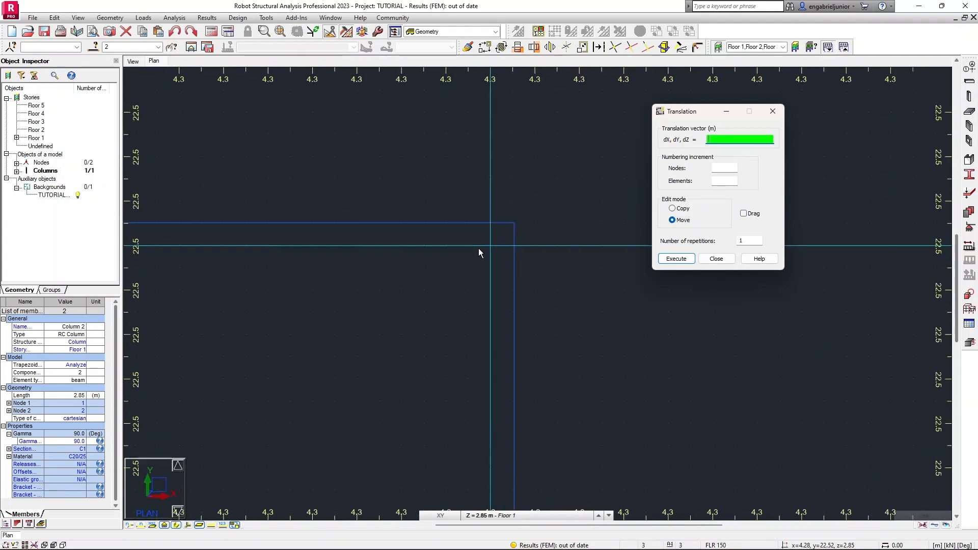
pyautogui.scroll(1, 475, 253)
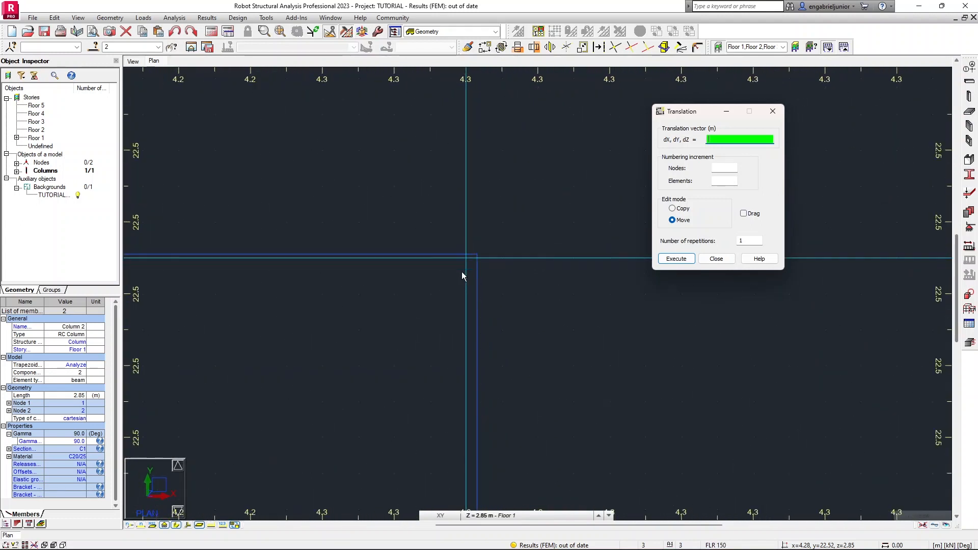
pyautogui.scroll(-5, 462, 279)
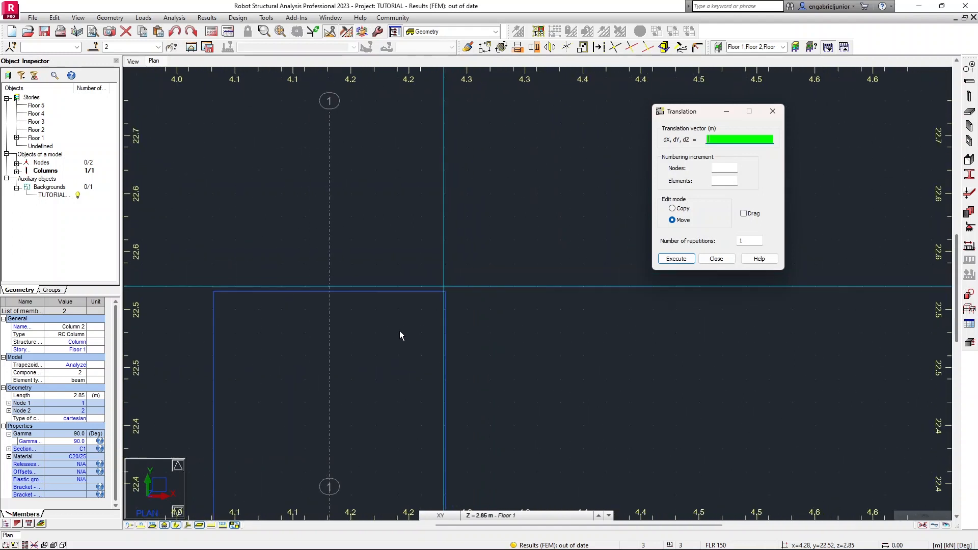
pyautogui.scroll(-3, 471, 215)
pyautogui.moveTo(431, 337); pyautogui.dragTo(509, 215, button='middle')
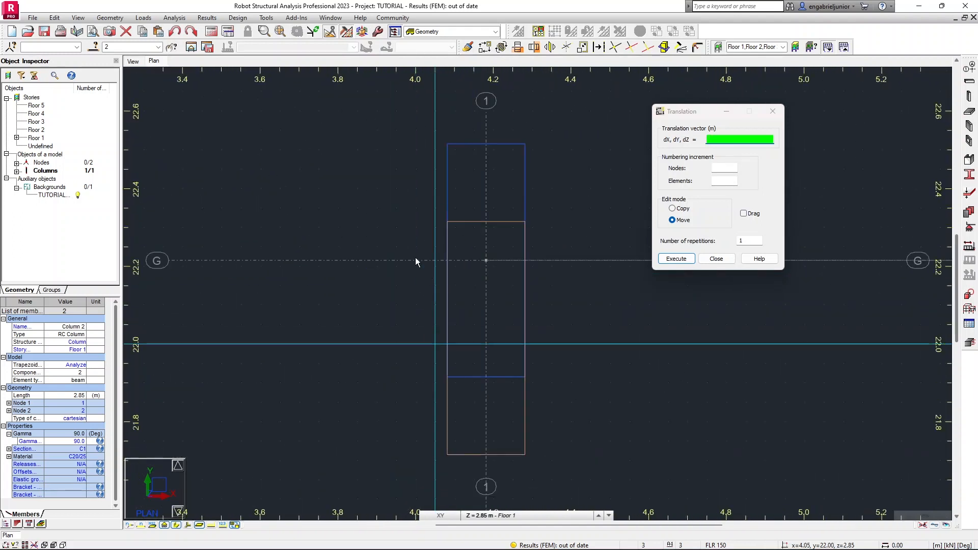
pyautogui.moveTo(503, 444); pyautogui.dragTo(478, 341, button='middle')
pyautogui.scroll(6, 465, 277)
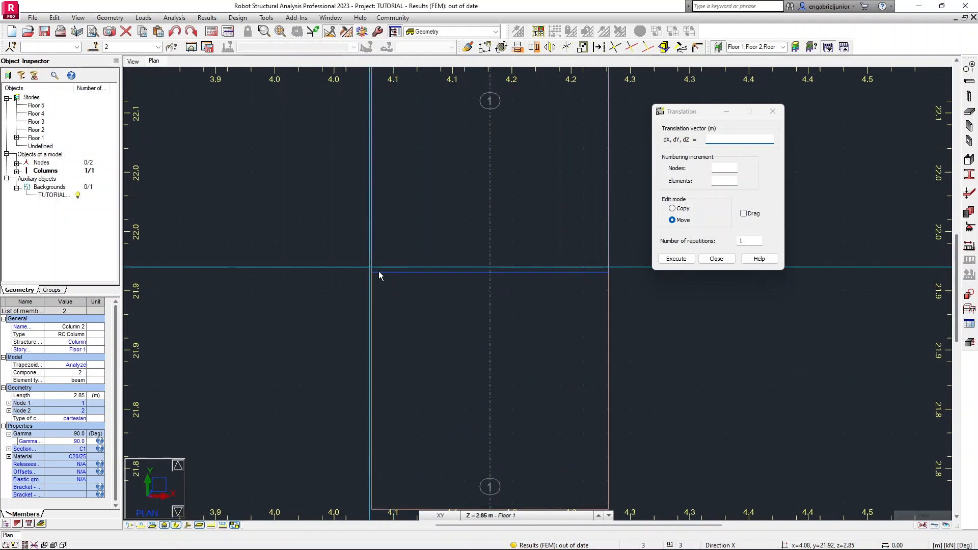
pyautogui.scroll(4, 363, 273)
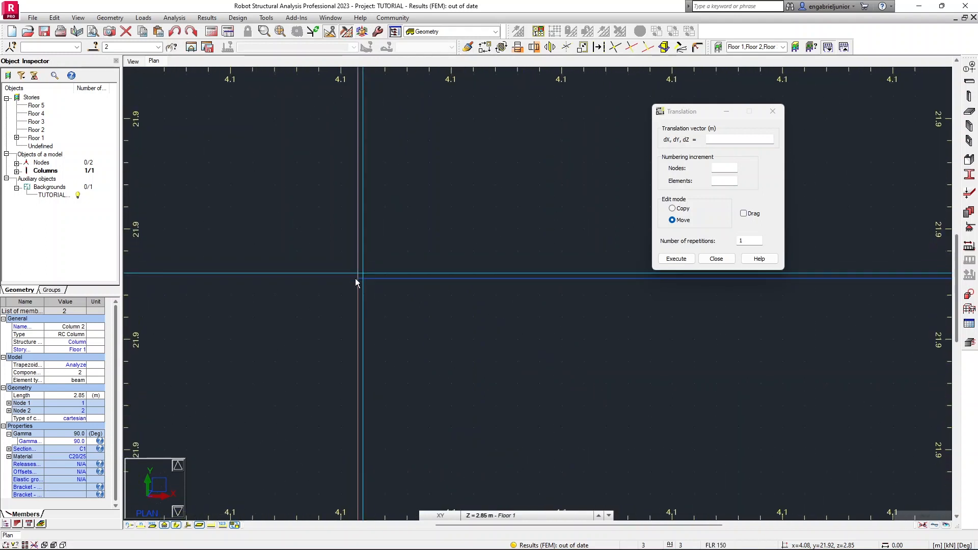
pyautogui.scroll(2, 358, 280)
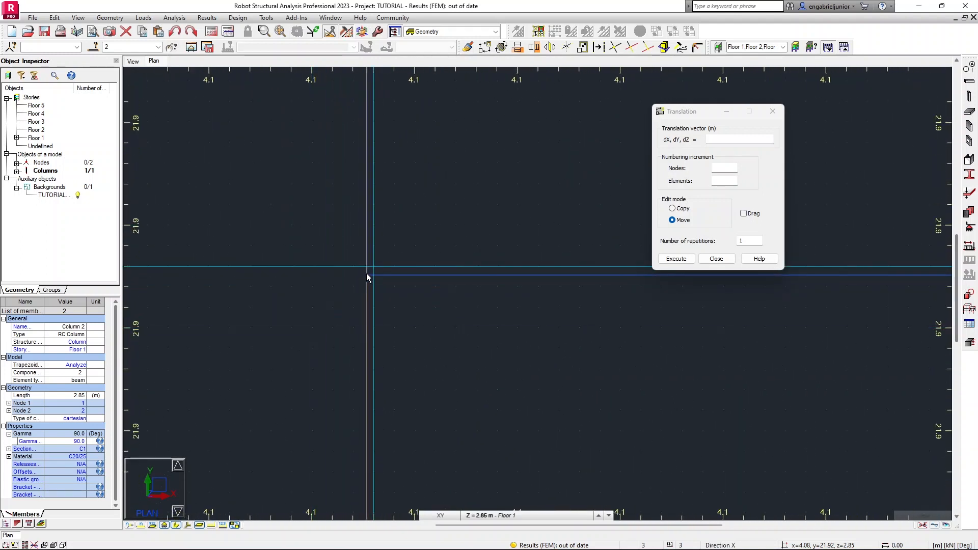
pyautogui.scroll(-2, 368, 277)
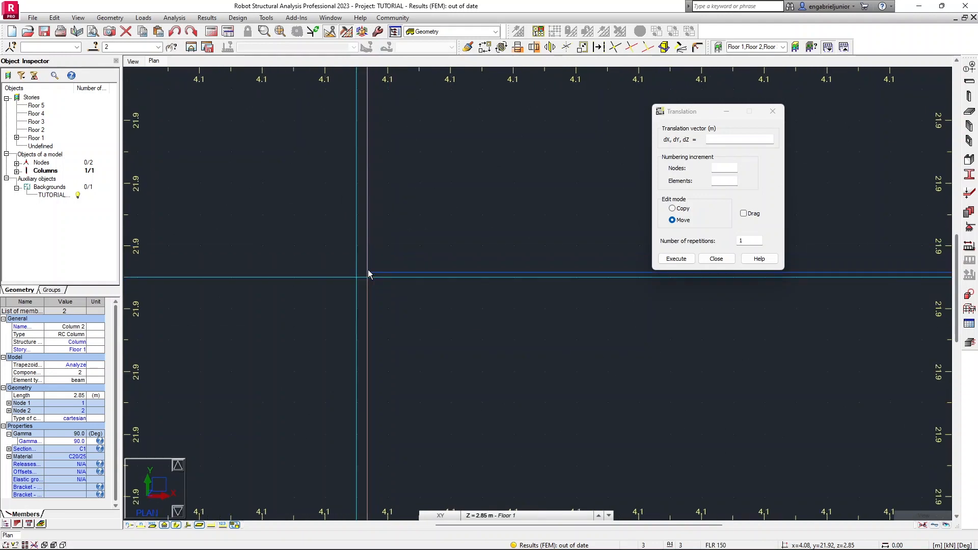
pyautogui.scroll(2, 366, 273)
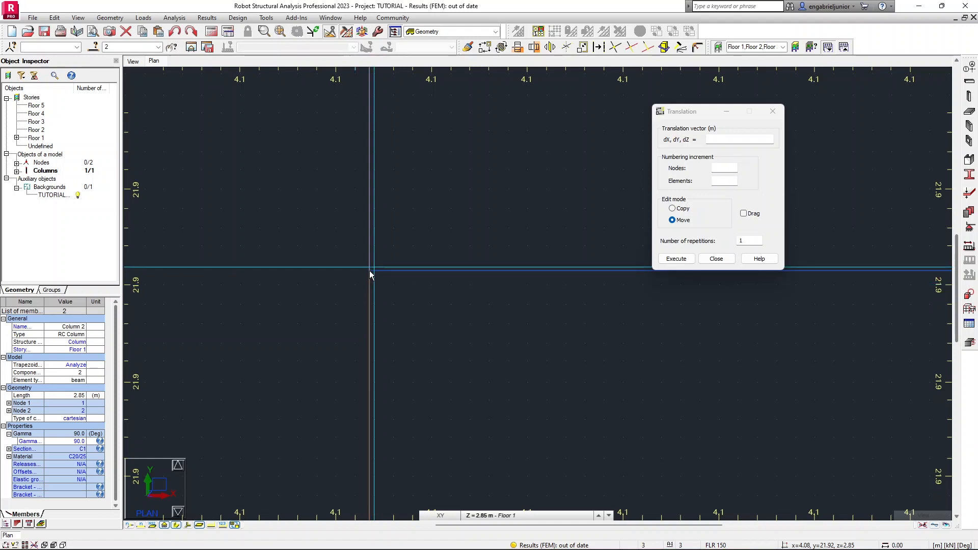
pyautogui.scroll(-2, 375, 277)
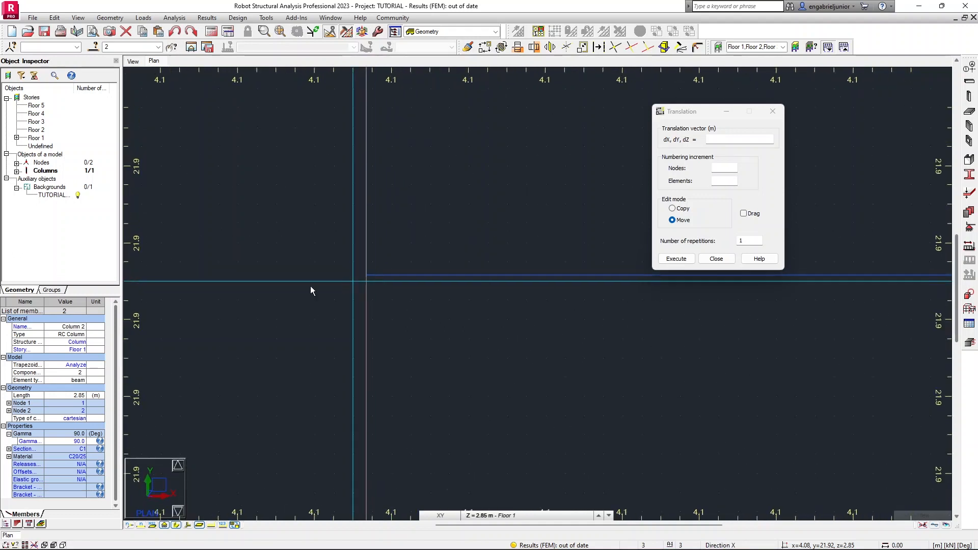
pyautogui.scroll(2, 384, 296)
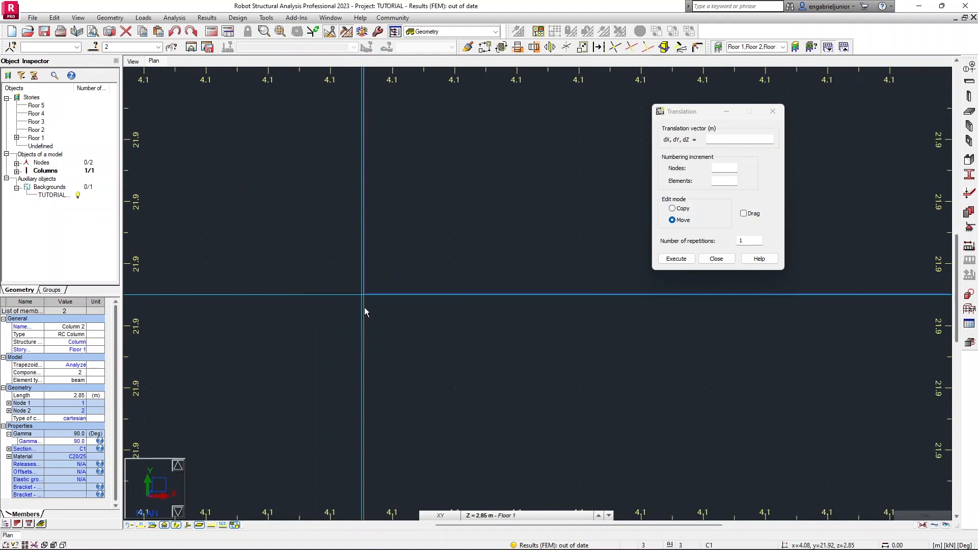
pyautogui.scroll(-2, 355, 321)
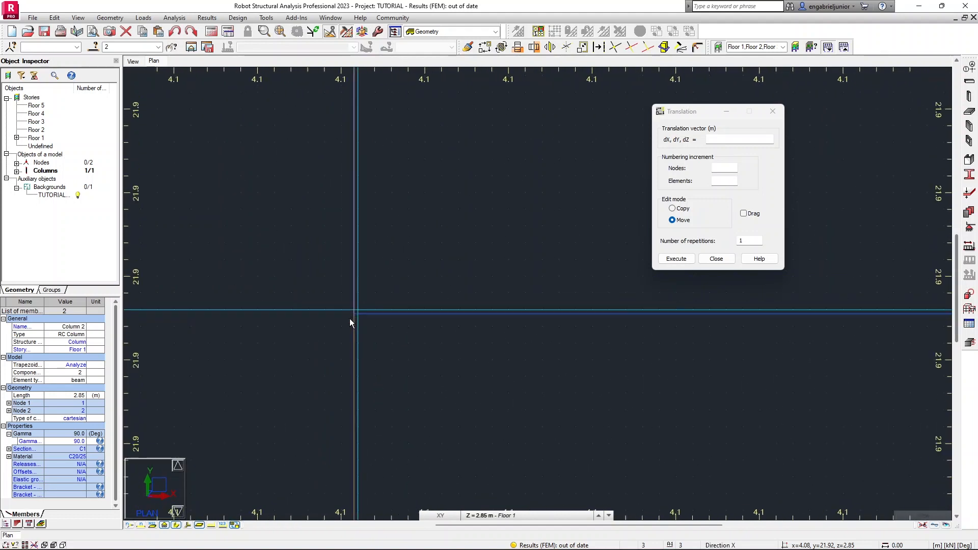
pyautogui.scroll(-3, 352, 319)
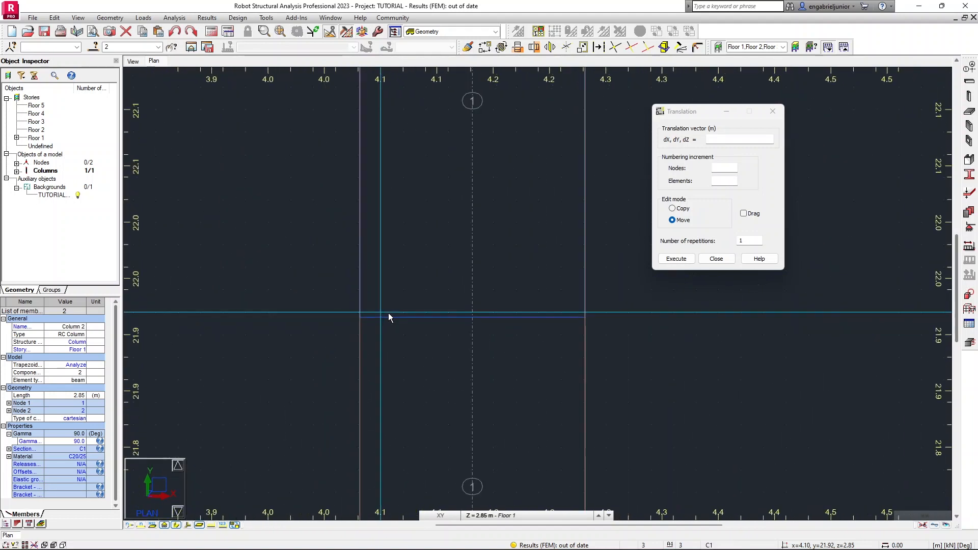
pyautogui.scroll(-4, 404, 307)
pyautogui.moveTo(418, 200); pyautogui.dragTo(414, 306, button='middle')
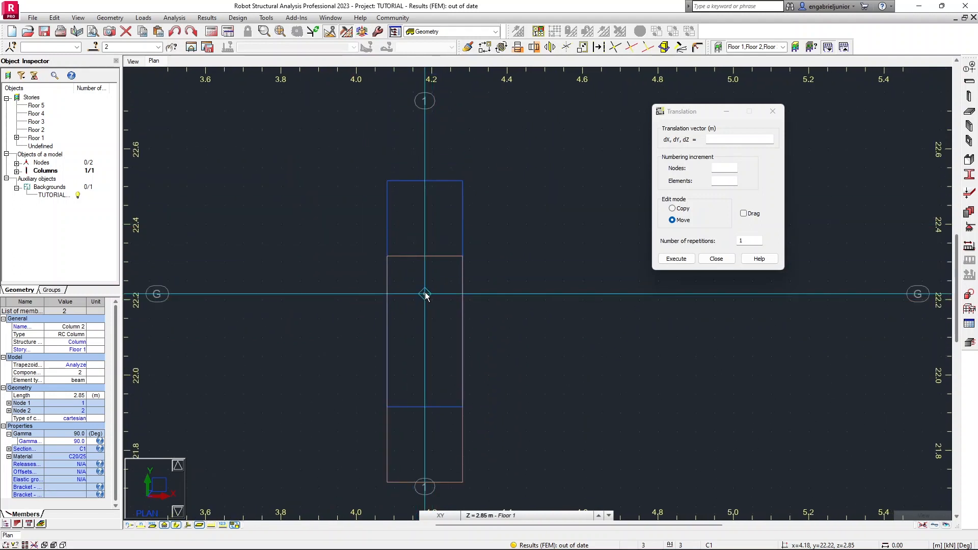
pyautogui.click(425, 294)
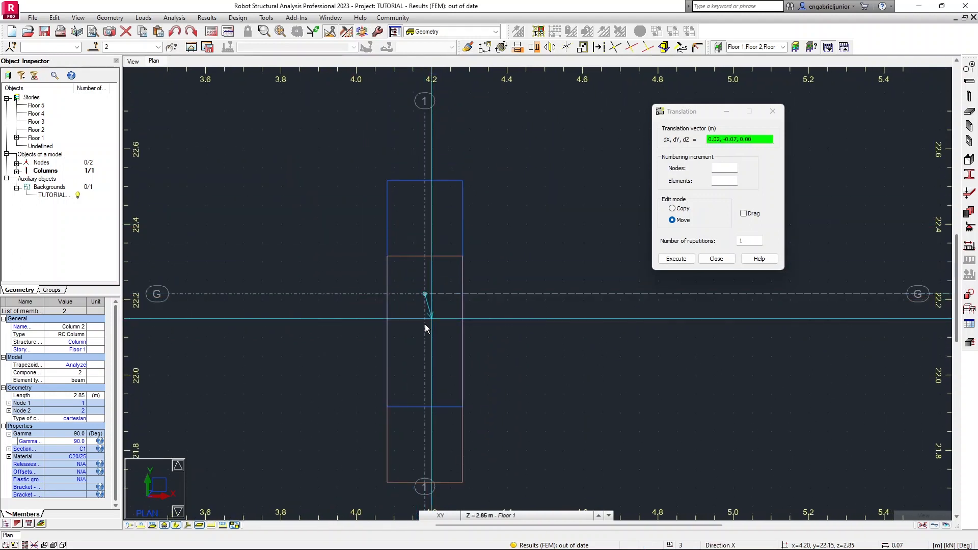
pyautogui.click(421, 376)
pyautogui.scroll(-2, 410, 296)
pyautogui.scroll(-2, 378, 293)
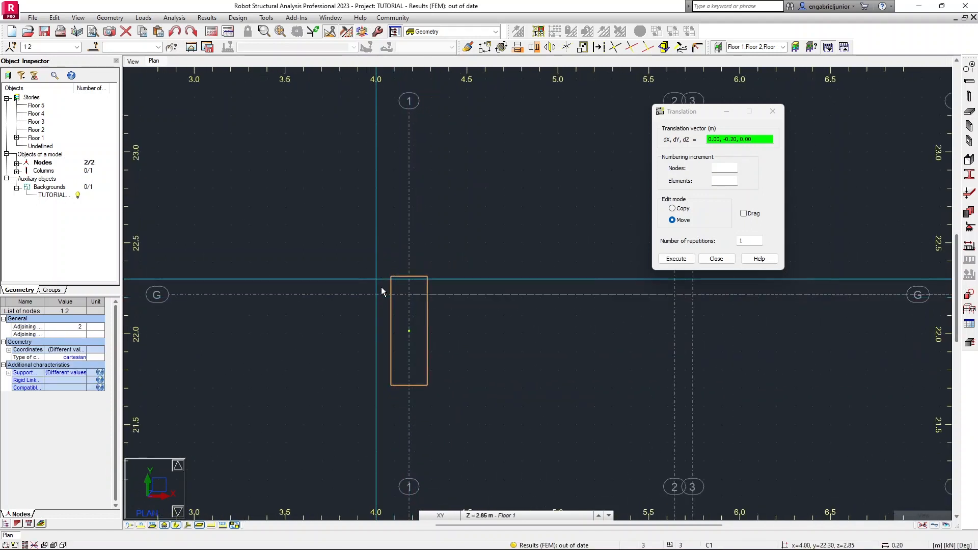
pyautogui.click(716, 259)
# Select the column and copy it 4.50 m along X onto axis 5 at line G.
pyautogui.moveTo(328, 218); pyautogui.dragTo(491, 429)
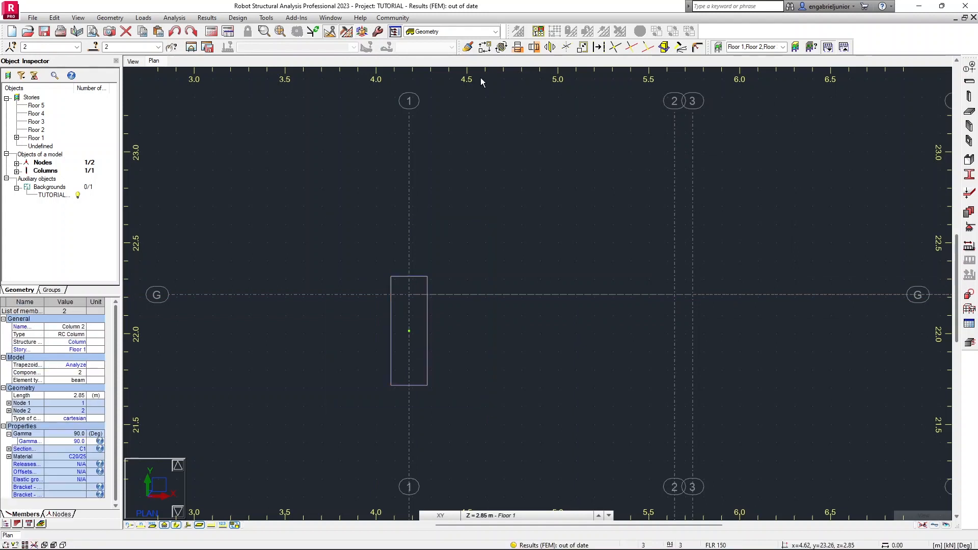
pyautogui.click(485, 51)
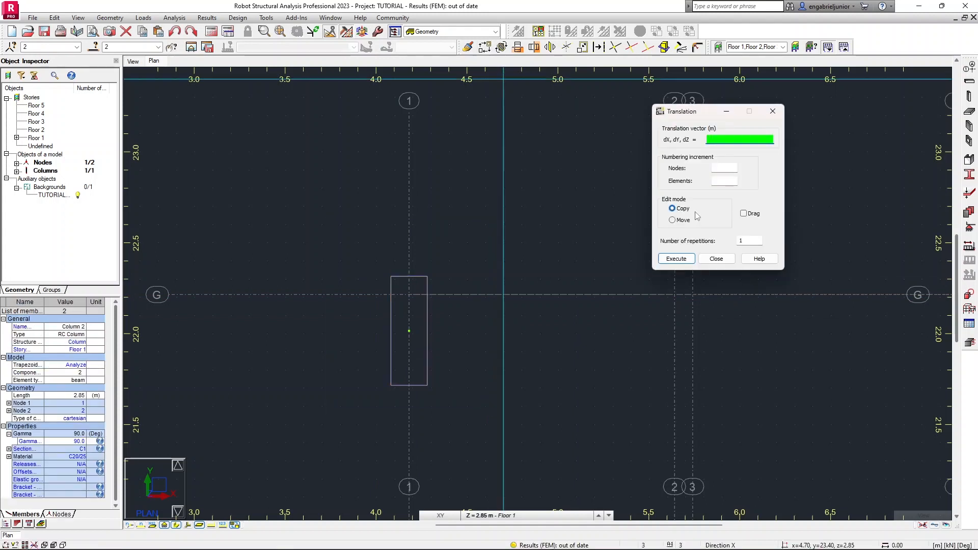
pyautogui.scroll(-6, 439, 228)
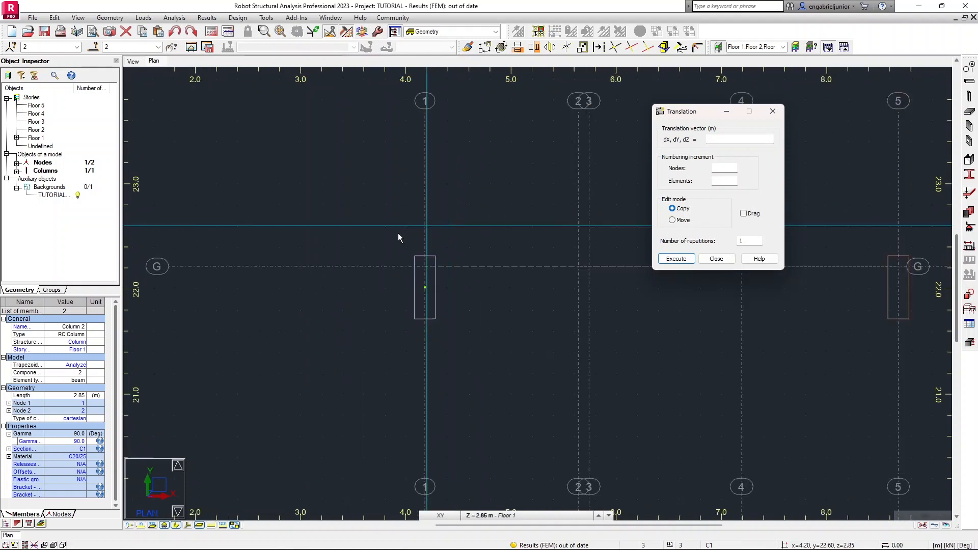
pyautogui.moveTo(525, 243); pyautogui.dragTo(395, 275, button='middle')
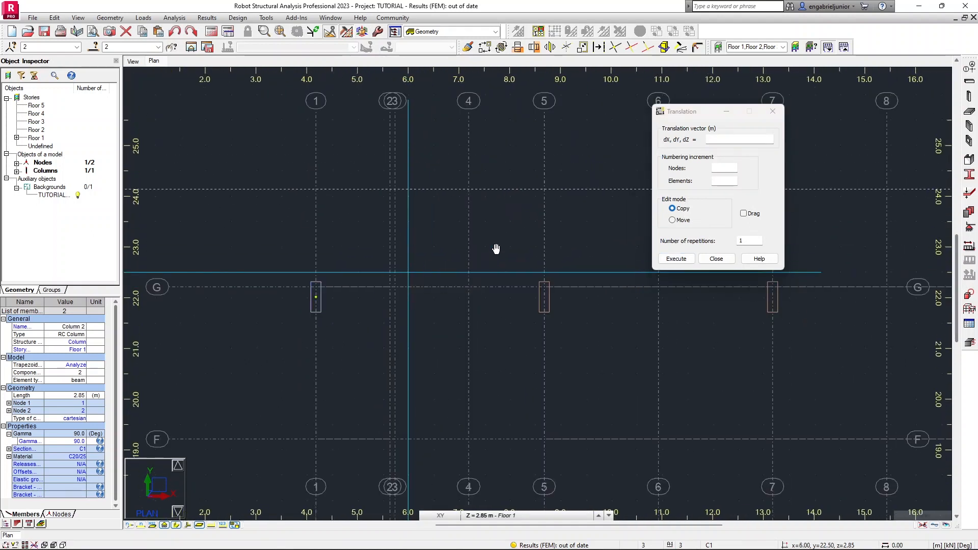
pyautogui.click(719, 139)
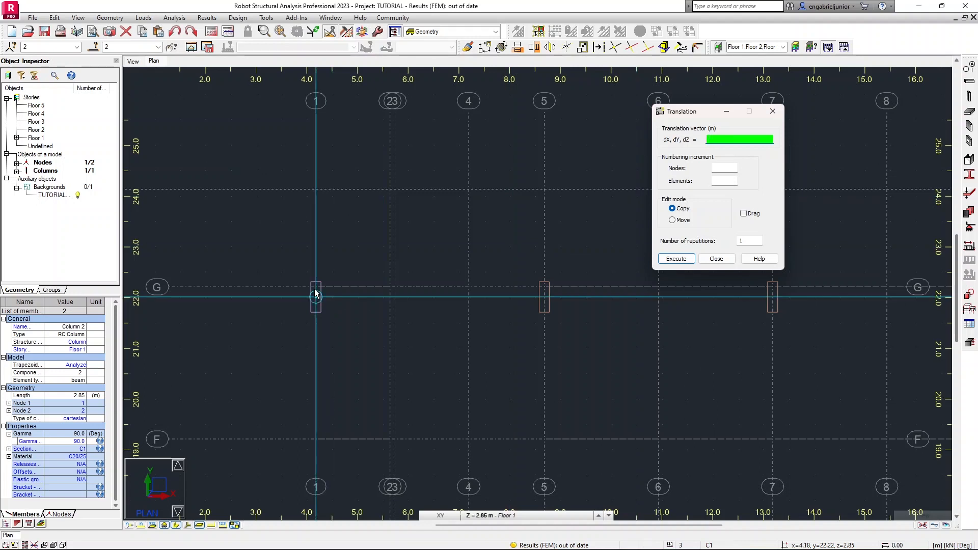
pyautogui.click(362, 320)
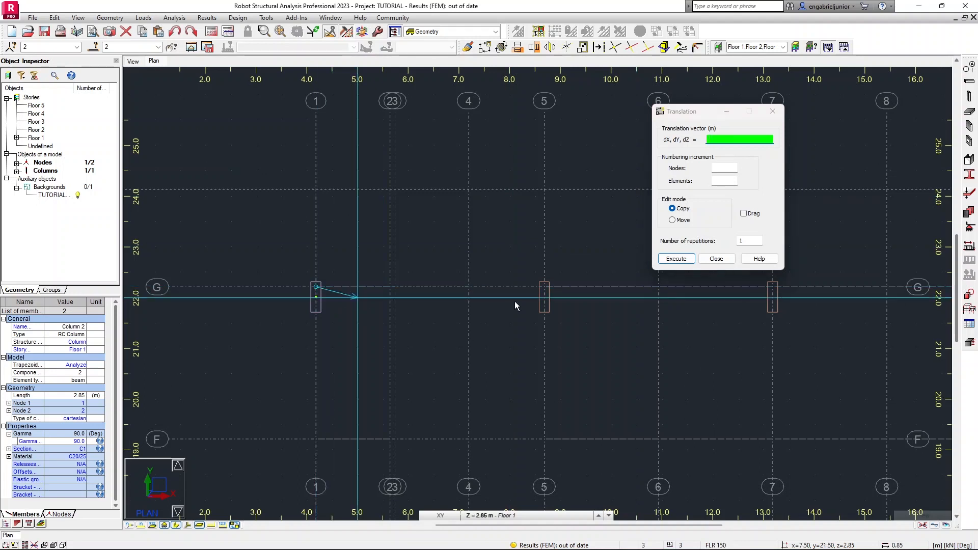
pyautogui.click(543, 287)
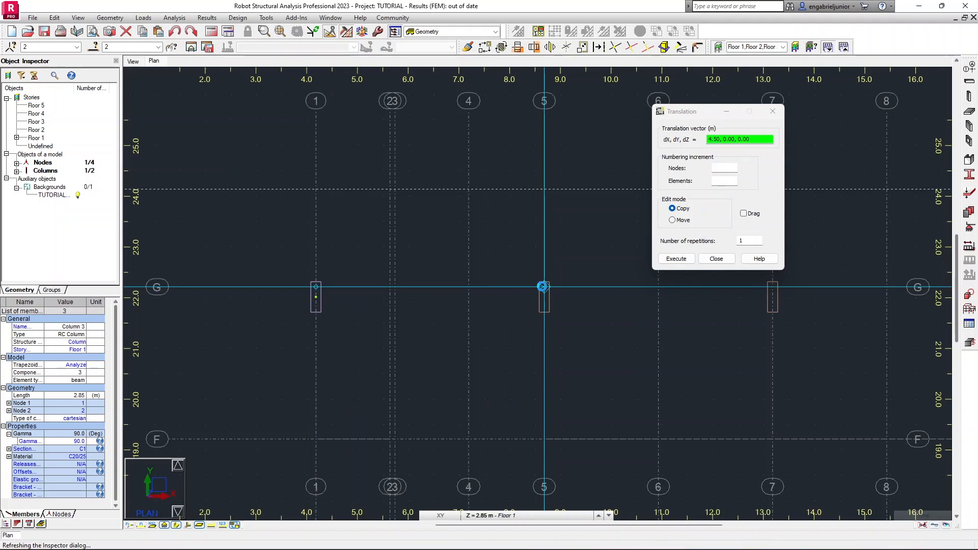
# Copy columns onto axes 7 and 9 along line G with the same 4.50 m translation.
pyautogui.moveTo(611, 293); pyautogui.dragTo(420, 298, button='middle')
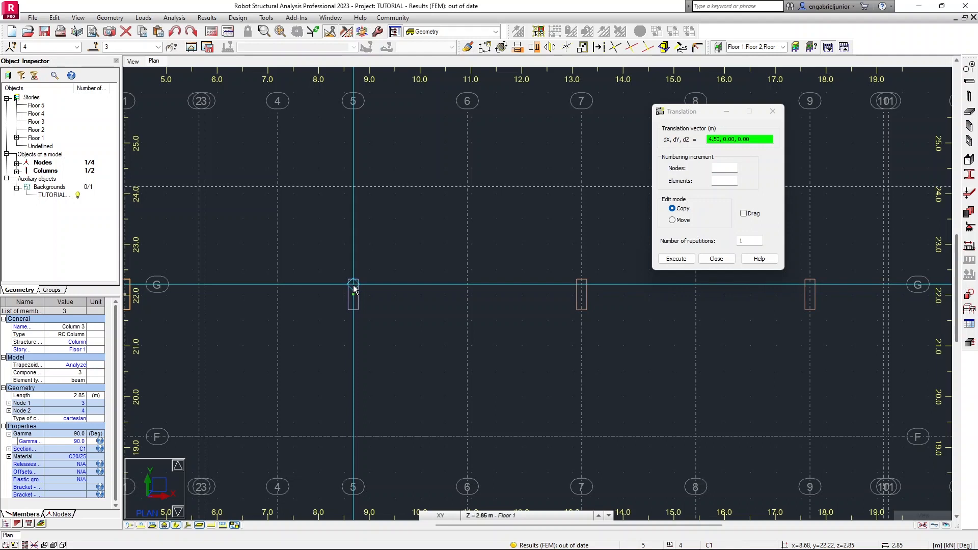
pyautogui.click(580, 284)
pyautogui.moveTo(618, 283); pyautogui.dragTo(338, 288, button='middle')
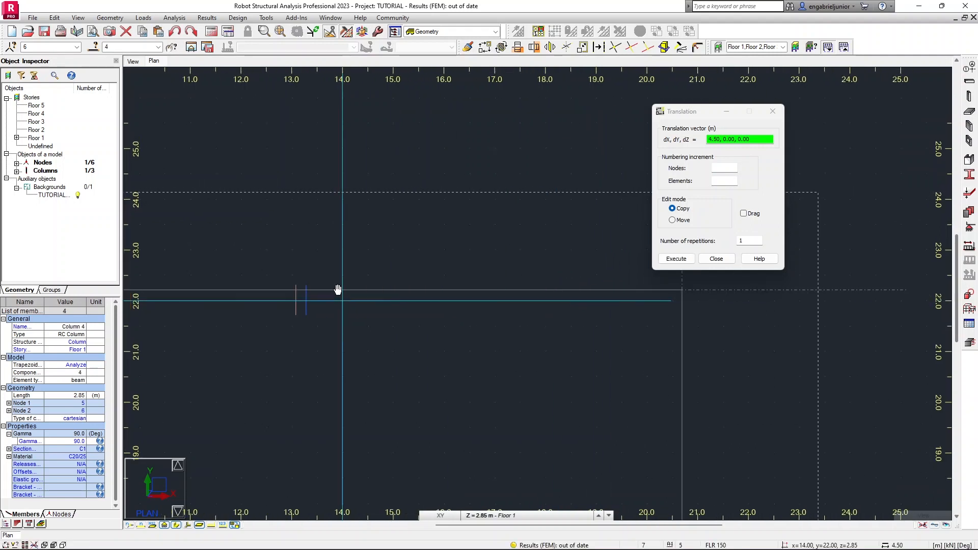
pyautogui.click(301, 290)
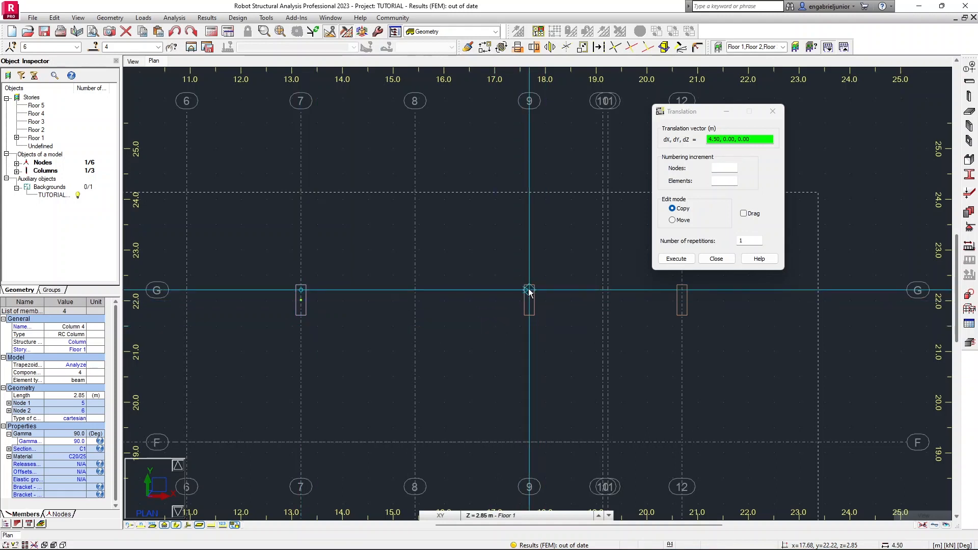
pyautogui.click(529, 289)
# Copy a column onto axis 12 along line G with a 3.01 m translation, then close the Translation dialog.
pyautogui.moveTo(613, 291); pyautogui.dragTo(413, 292, button='middle')
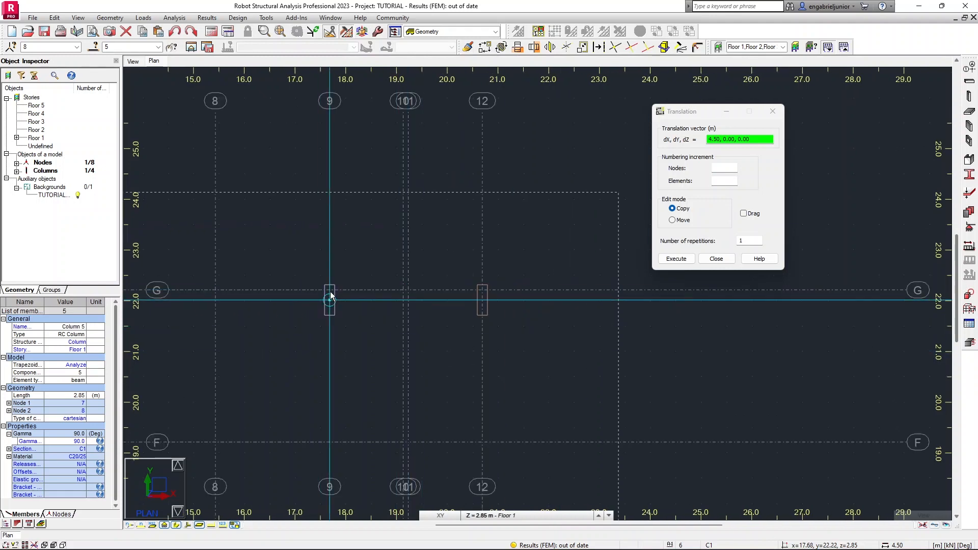
pyautogui.click(482, 290)
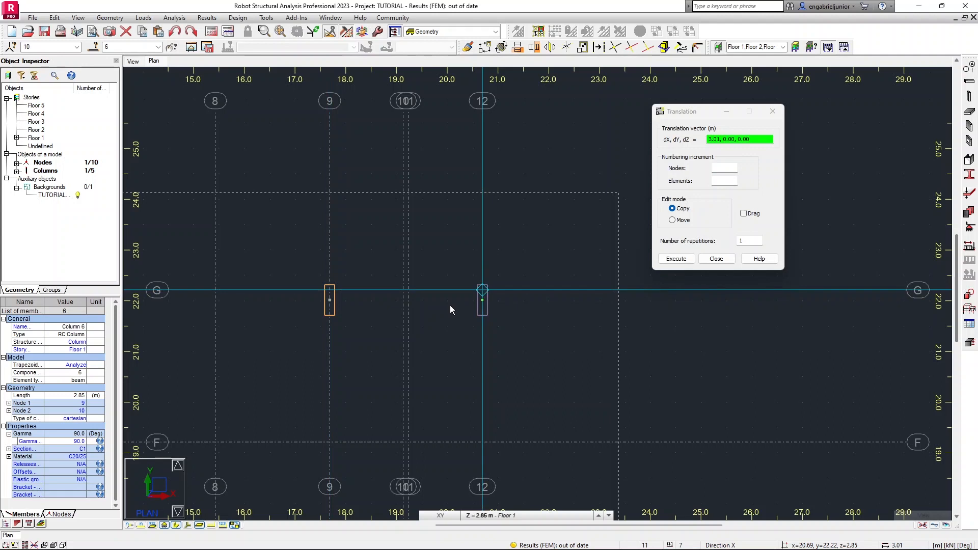
pyautogui.scroll(-3, 448, 305)
pyautogui.click(713, 259)
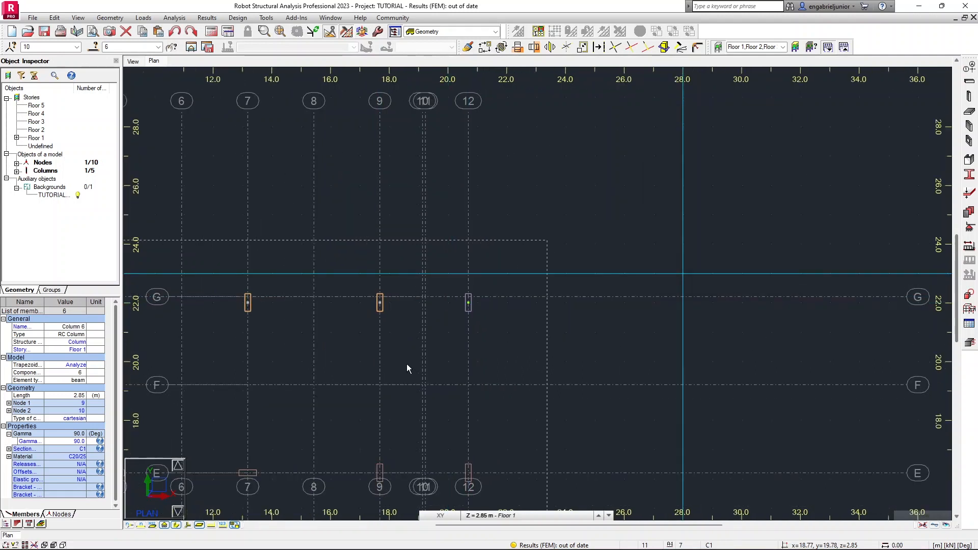
# Select the five columns on line G and copy them 5.80 m in negative Y onto line E, then close the Translation dialog.
pyautogui.scroll(-2, 408, 365)
pyautogui.moveTo(405, 362); pyautogui.dragTo(596, 299, button='middle')
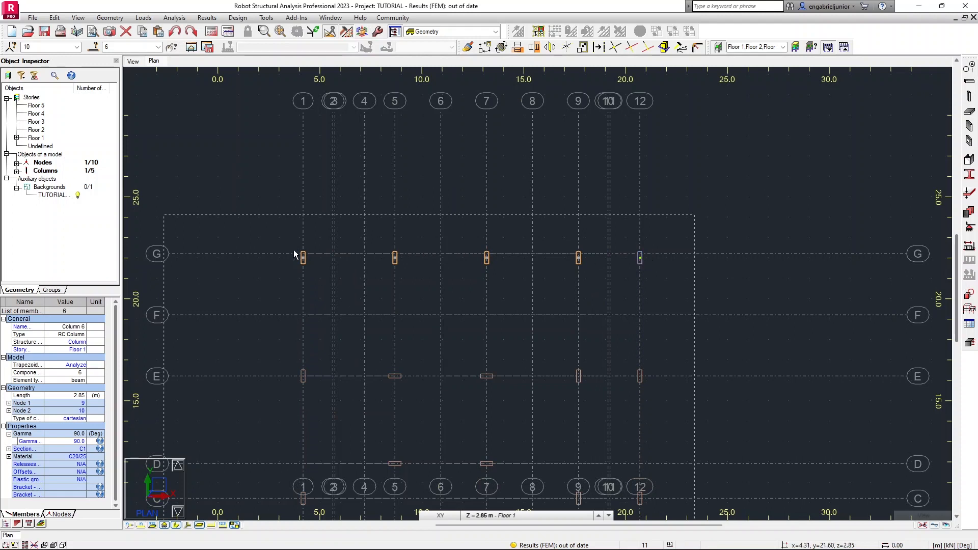
pyautogui.moveTo(277, 230); pyautogui.dragTo(663, 287)
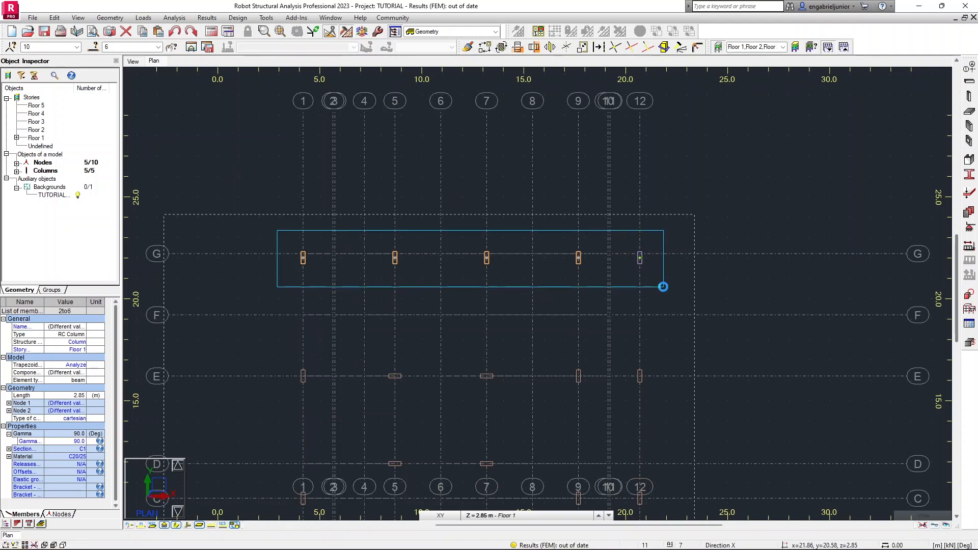
pyautogui.click(501, 48)
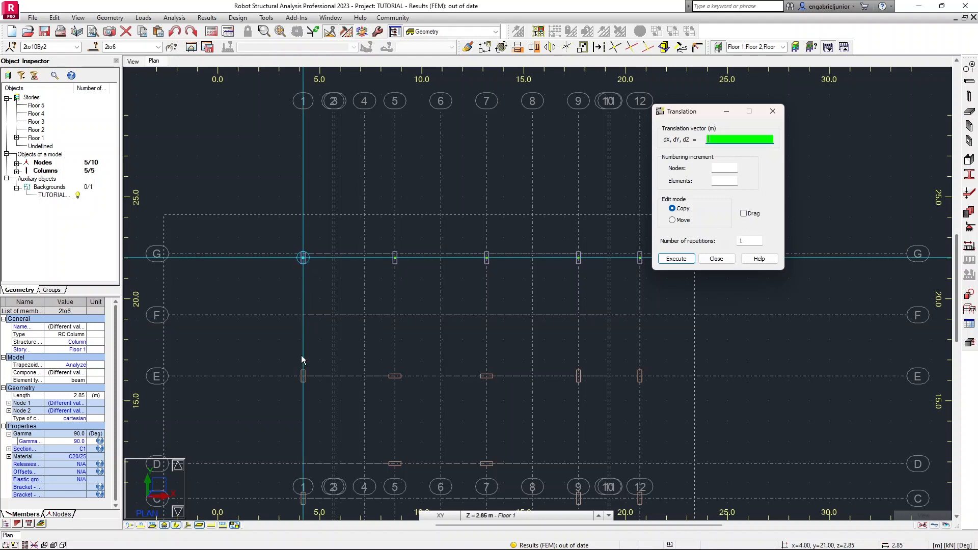
pyautogui.scroll(2, 309, 278)
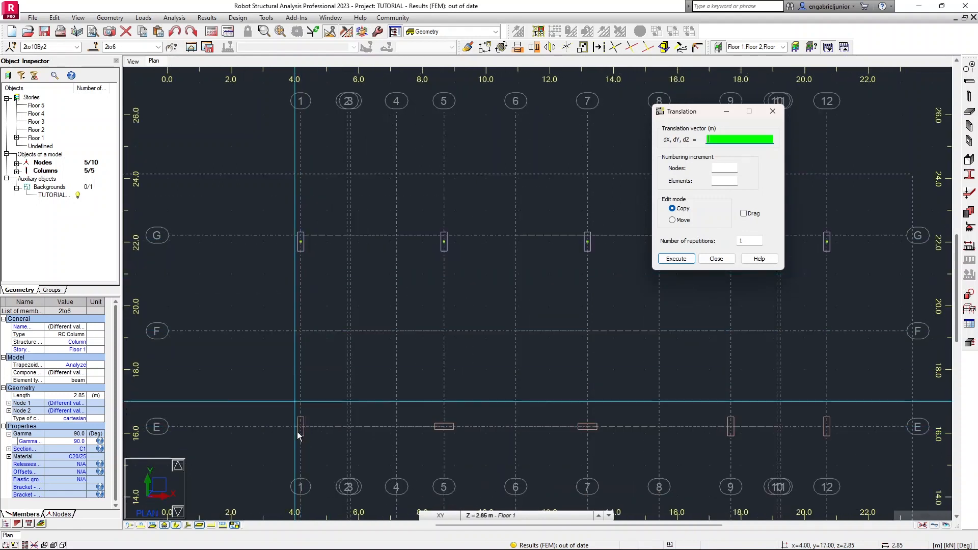
pyautogui.scroll(1, 295, 245)
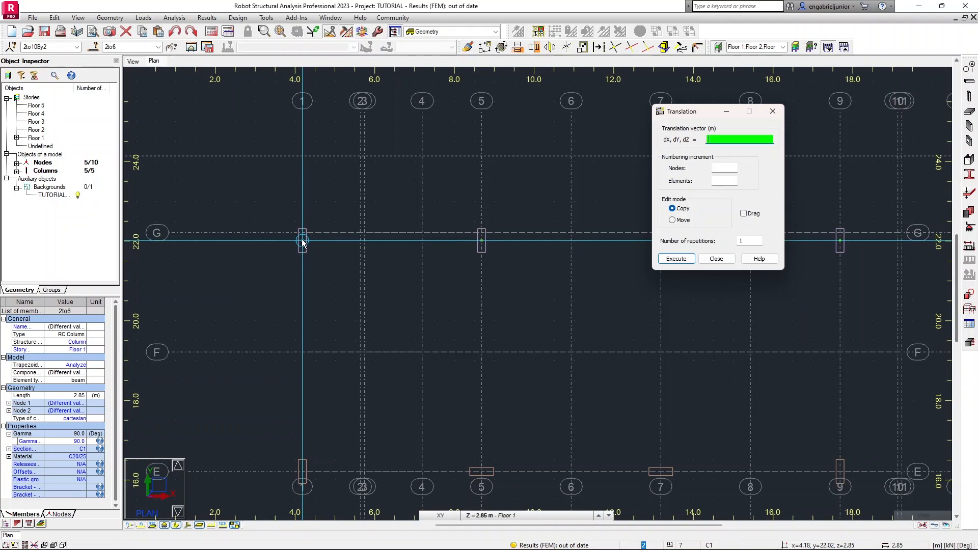
pyautogui.click(304, 474)
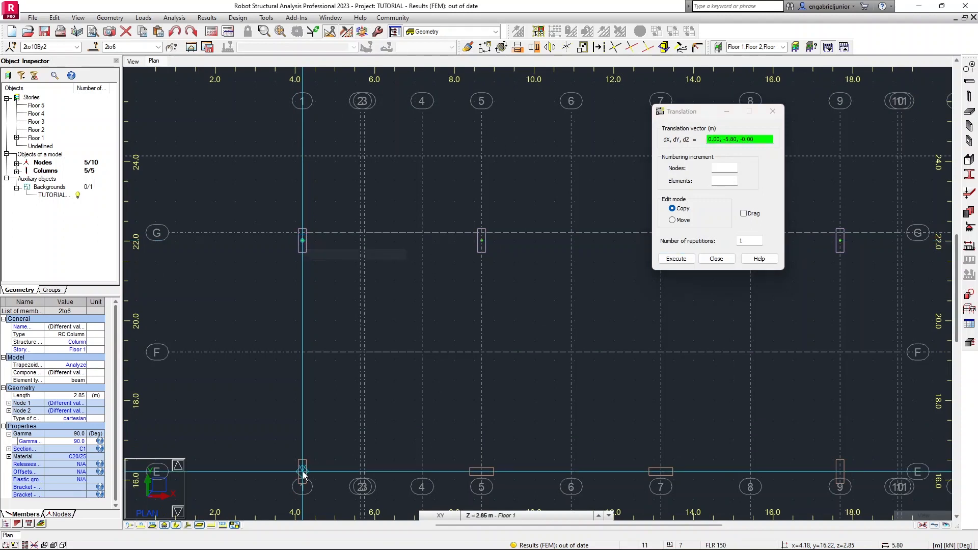
pyautogui.click(303, 472)
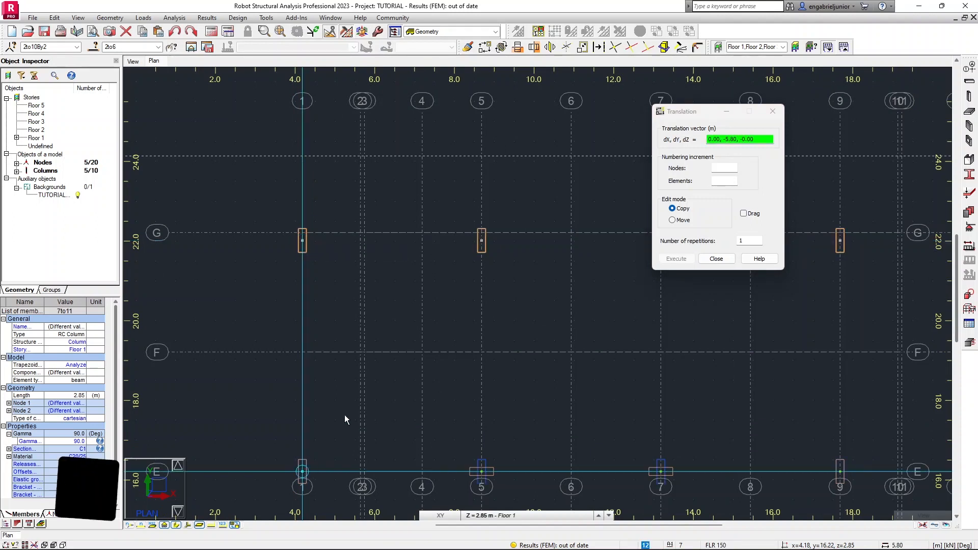
pyautogui.scroll(-3, 410, 380)
pyautogui.moveTo(433, 382); pyautogui.dragTo(356, 273, button='middle')
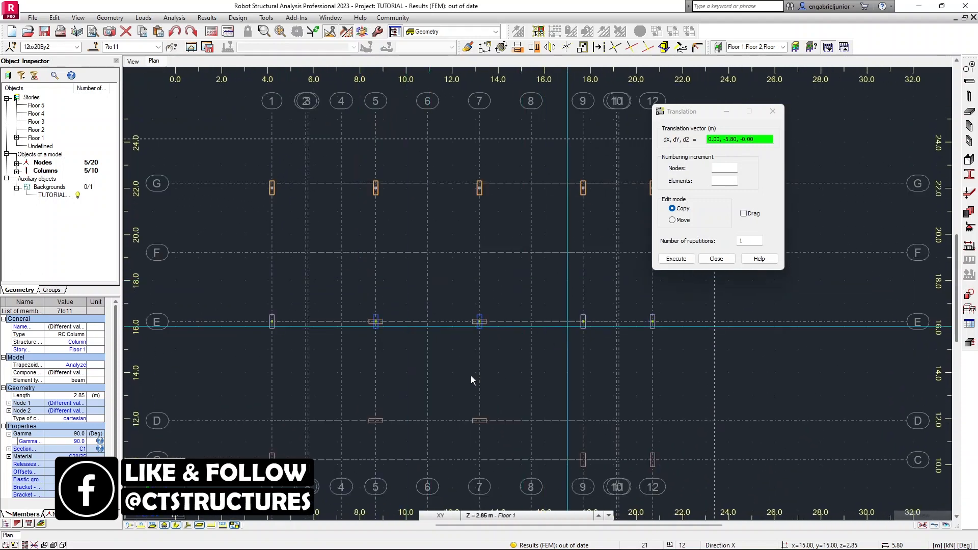
pyautogui.moveTo(388, 389); pyautogui.dragTo(421, 338, button='middle')
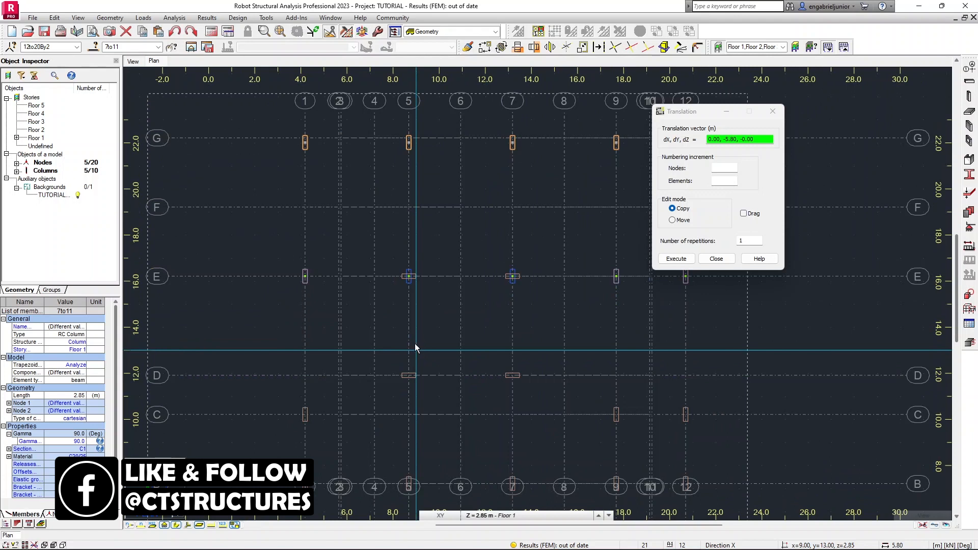
pyautogui.click(716, 259)
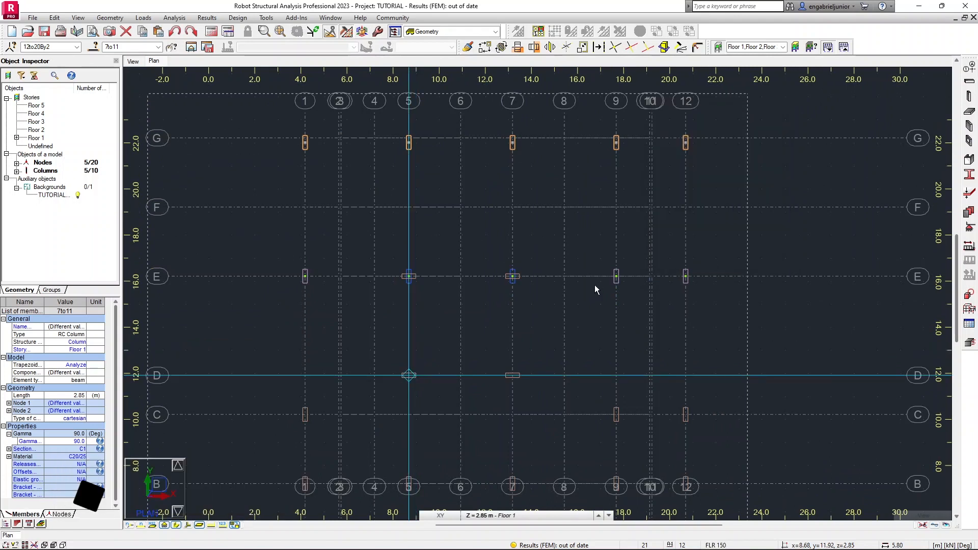
# Select the copied columns at E/5 and E/7 and set their Gamma angle to 0.
pyautogui.click(435, 292)
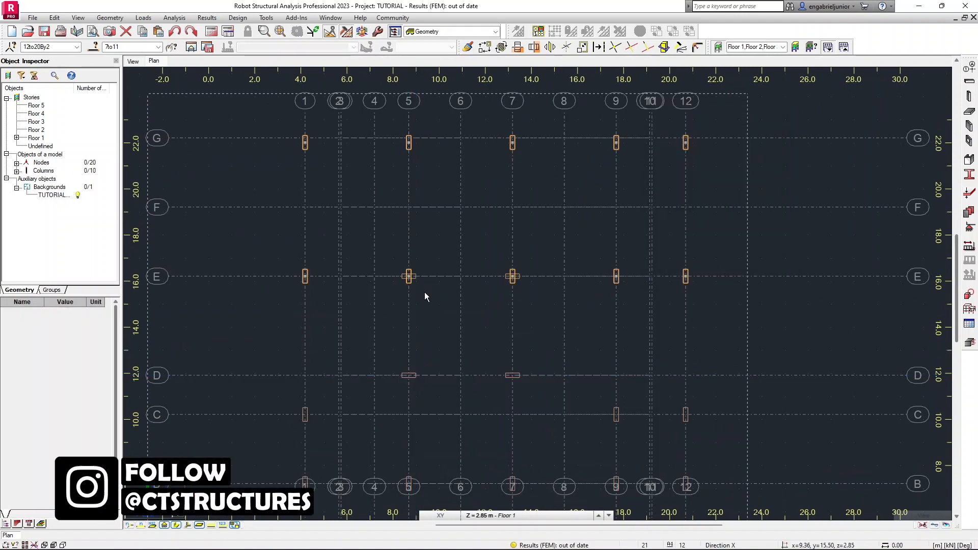
pyautogui.scroll(3, 425, 296)
pyautogui.moveTo(357, 209); pyautogui.dragTo(453, 315)
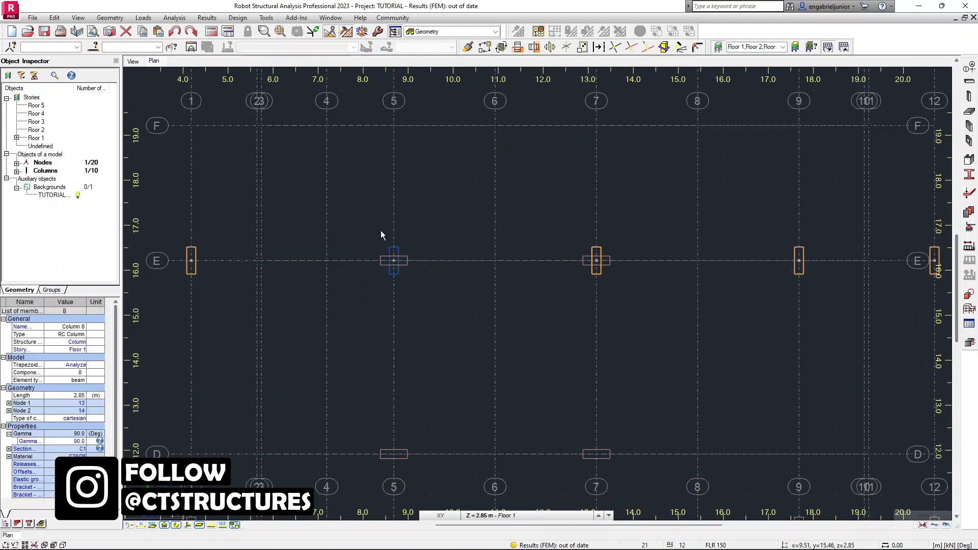
pyautogui.moveTo(350, 195); pyautogui.dragTo(632, 335)
pyautogui.scroll(2, 258, 354)
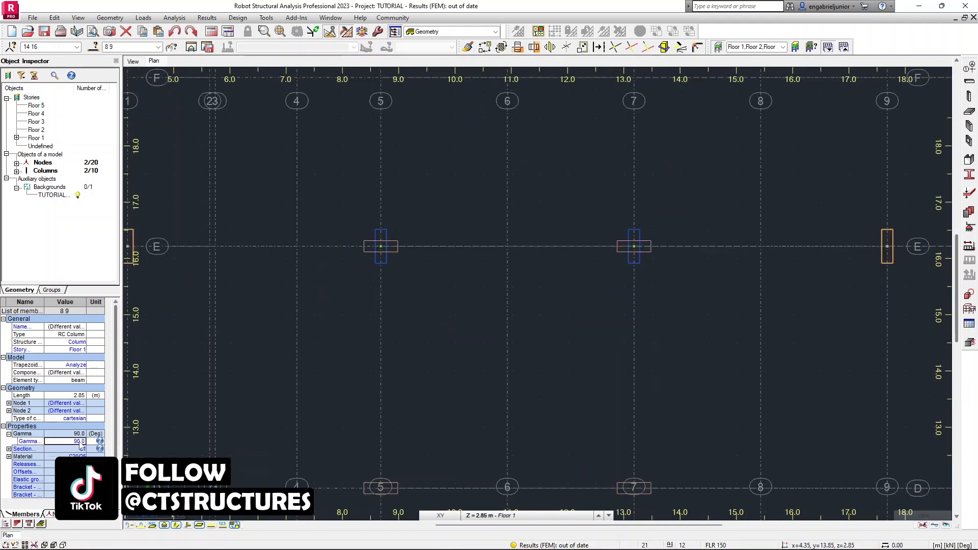
pyautogui.click(253, 402)
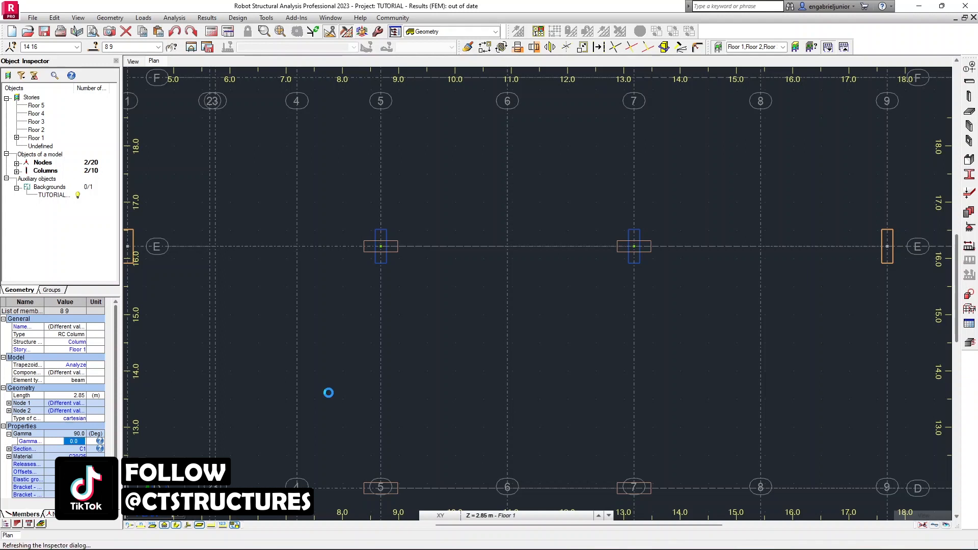
# Inspect the rotated columns on line E against the plan's column outlines.
pyautogui.scroll(-2, 407, 359)
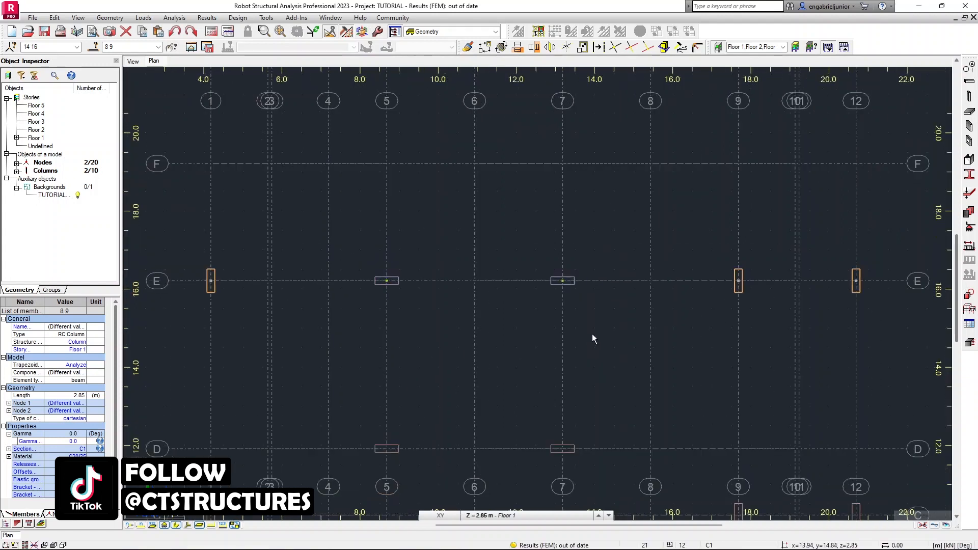
pyautogui.click(701, 334)
pyautogui.moveTo(701, 330); pyautogui.dragTo(574, 329, button='middle')
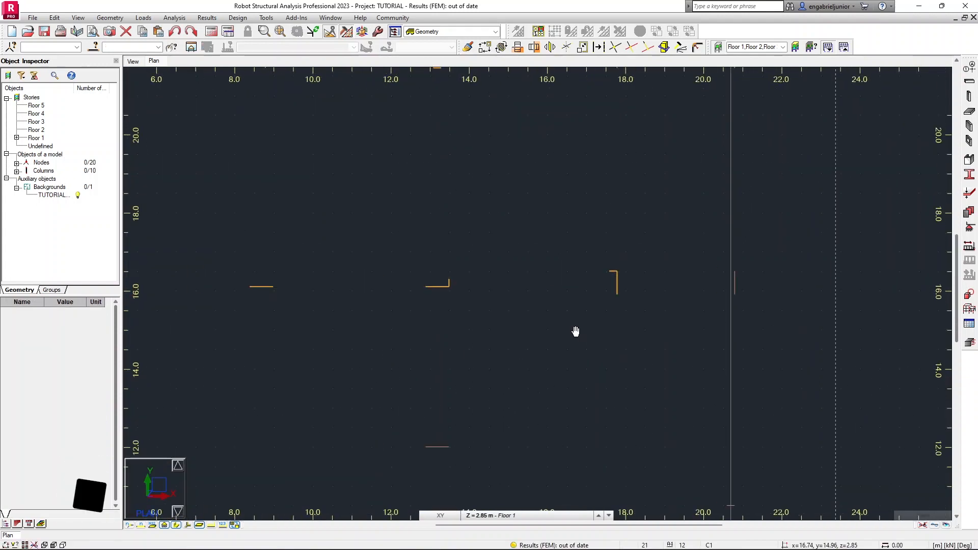
pyautogui.scroll(-2, 567, 336)
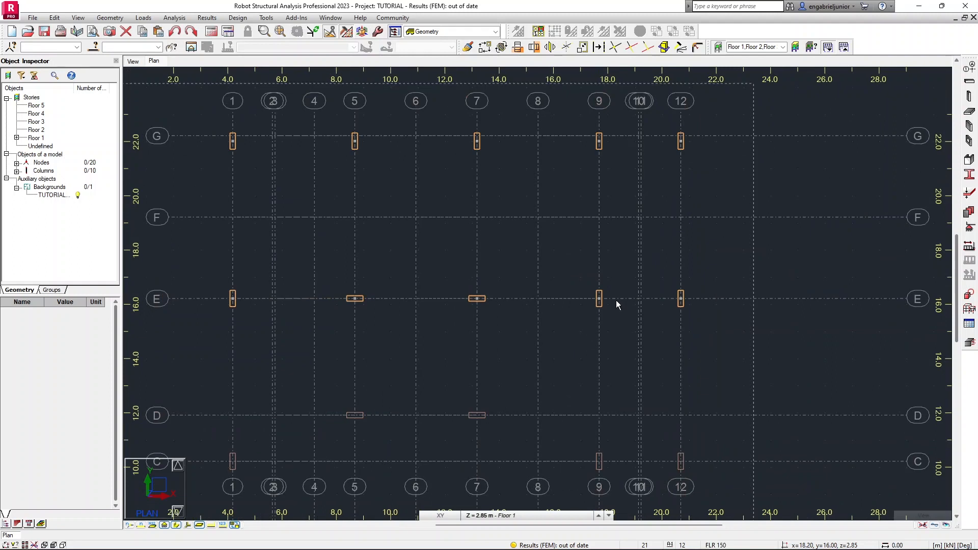
pyautogui.scroll(3, 616, 302)
pyautogui.scroll(2, 585, 298)
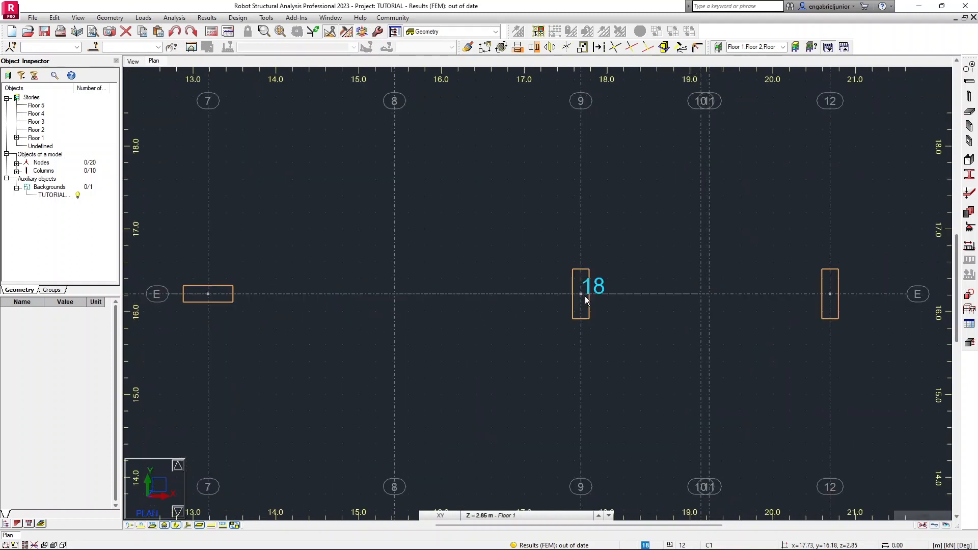
pyautogui.scroll(-1, 630, 336)
pyautogui.scroll(-6, 353, 326)
# Copy the columns at E/5 and E/7 4.30 m in negative Y onto line D, then close the Translation dialog.
pyautogui.moveTo(345, 325); pyautogui.dragTo(457, 270, button='middle')
pyautogui.moveTo(347, 252); pyautogui.dragTo(471, 295)
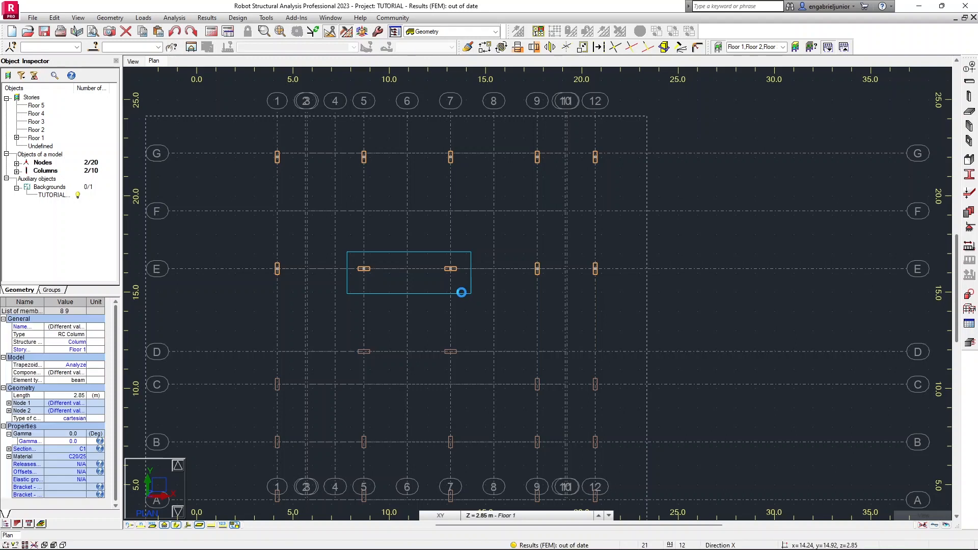
pyautogui.click(534, 47)
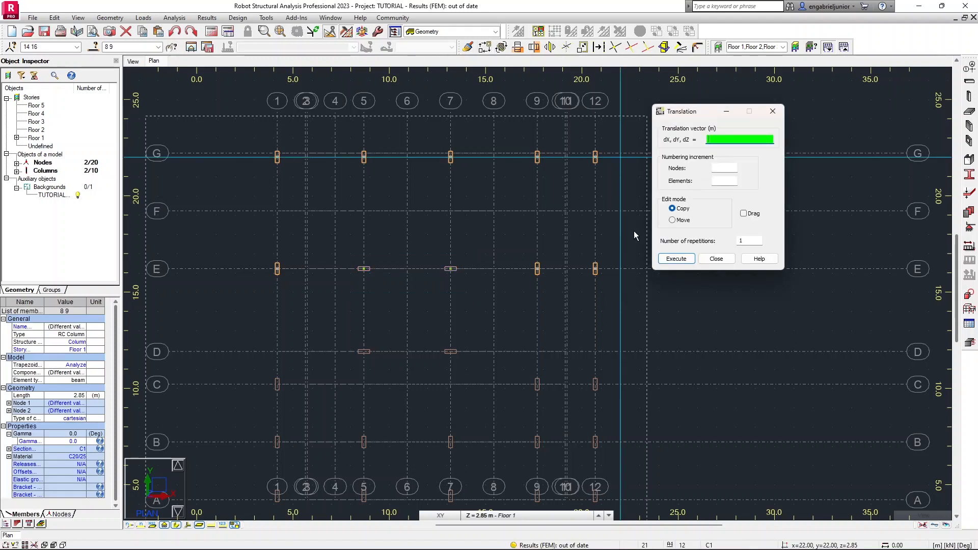
pyautogui.scroll(5, 363, 270)
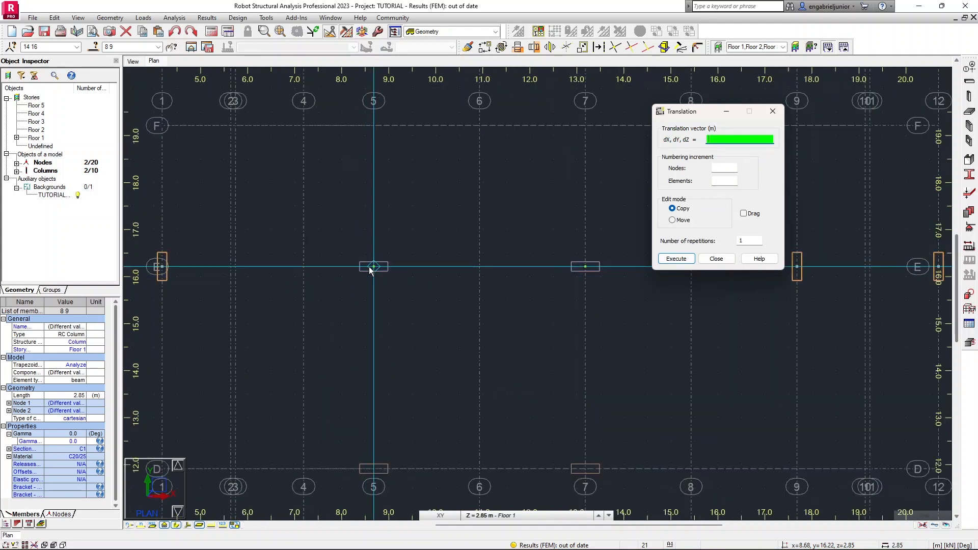
pyautogui.click(368, 267)
pyautogui.click(376, 471)
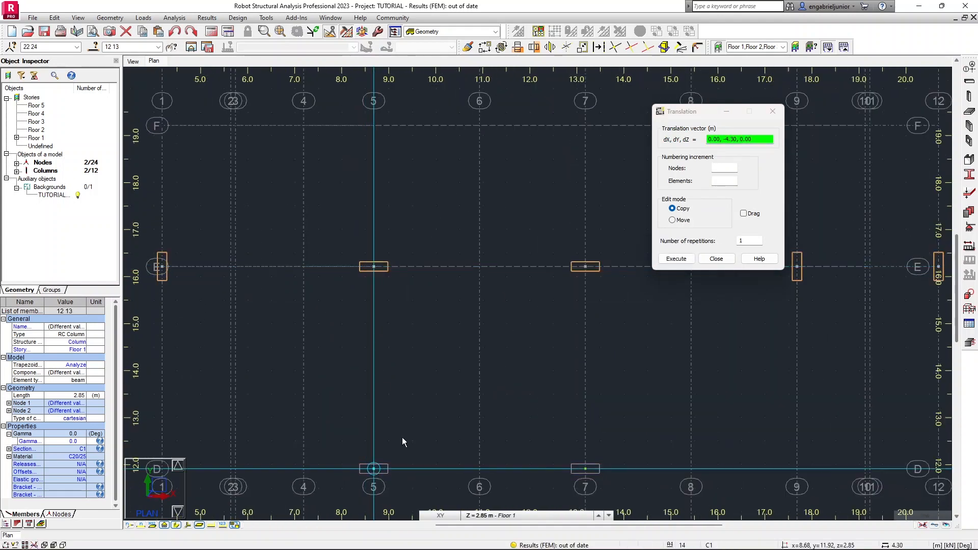
pyautogui.scroll(-2, 432, 396)
pyautogui.moveTo(432, 396); pyautogui.dragTo(345, 299, button='middle')
pyautogui.scroll(-2, 343, 298)
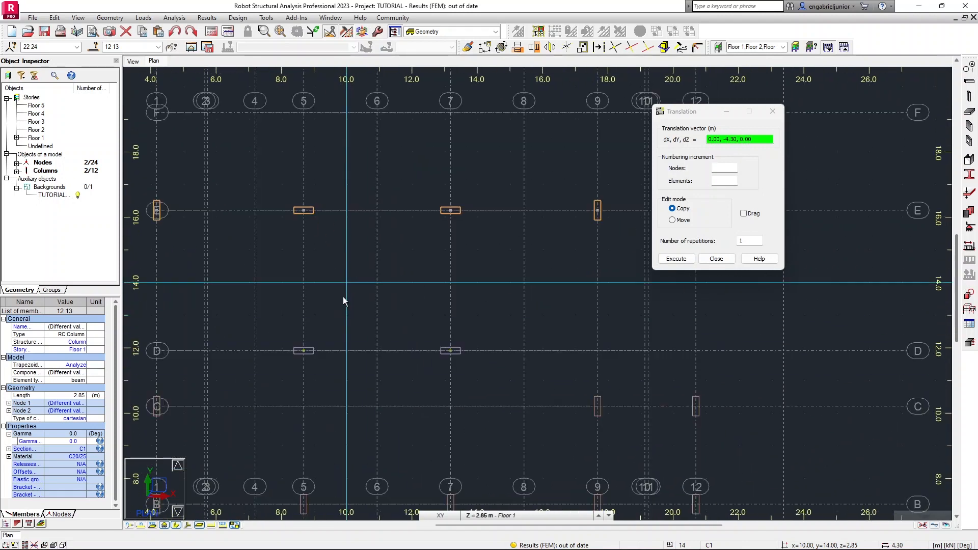
pyautogui.click(727, 255)
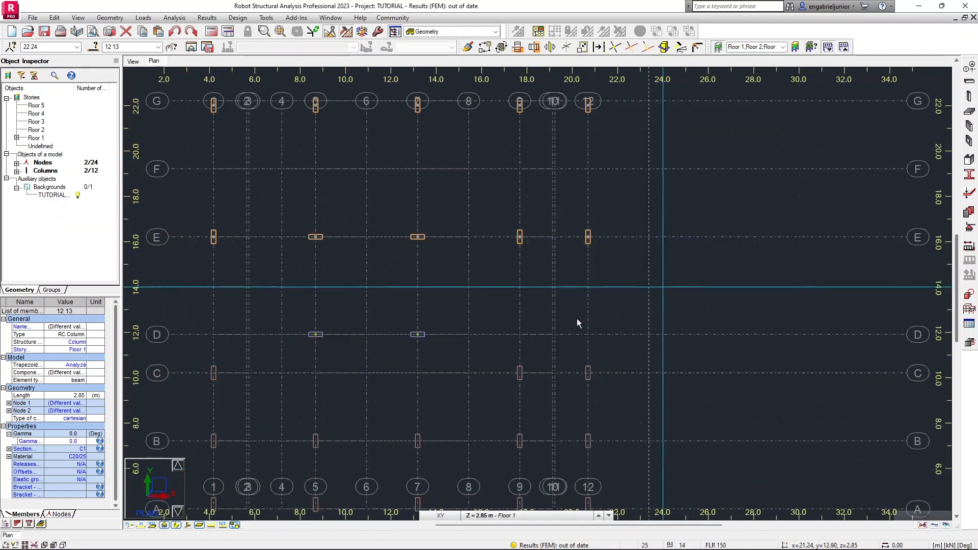
# Select the line E columns at axes 1, 9 and 12 and copy them 6.00 m in negative Y onto line C, then close Translation.
pyautogui.moveTo(407, 355); pyautogui.dragTo(460, 331, button='middle')
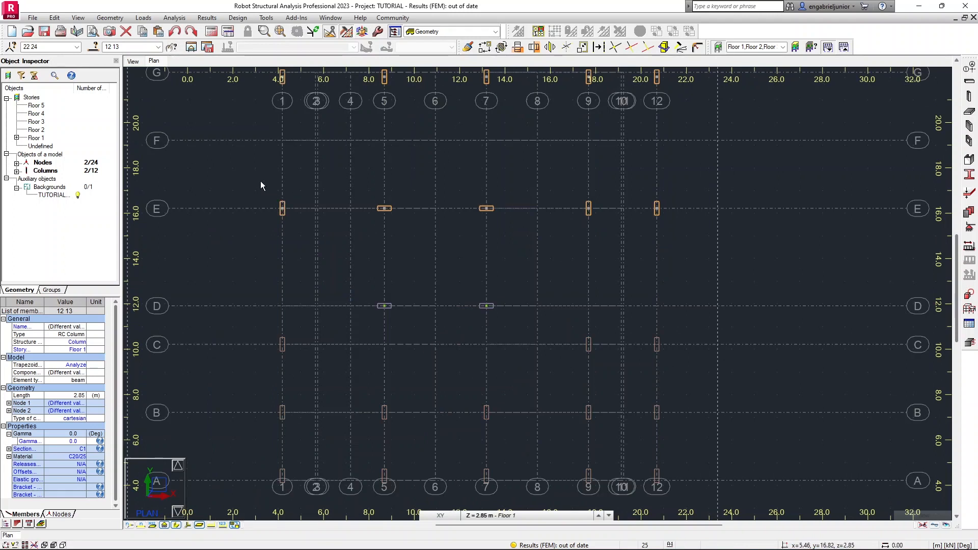
pyautogui.moveTo(311, 246); pyautogui.dragTo(257, 178)
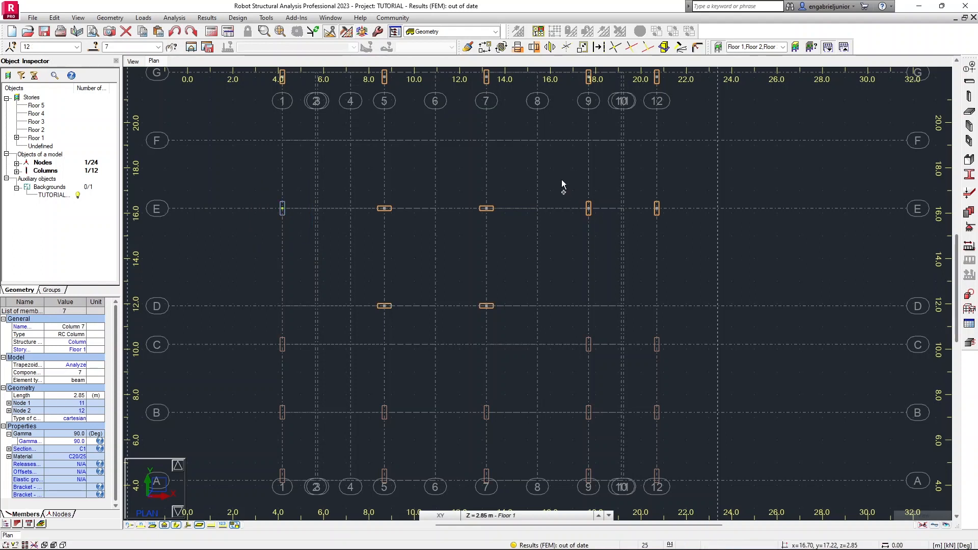
pyautogui.keyDown('ctrl'); pyautogui.moveTo(680, 247); pyautogui.dragTo(680, 247); pyautogui.keyUp('ctrl')
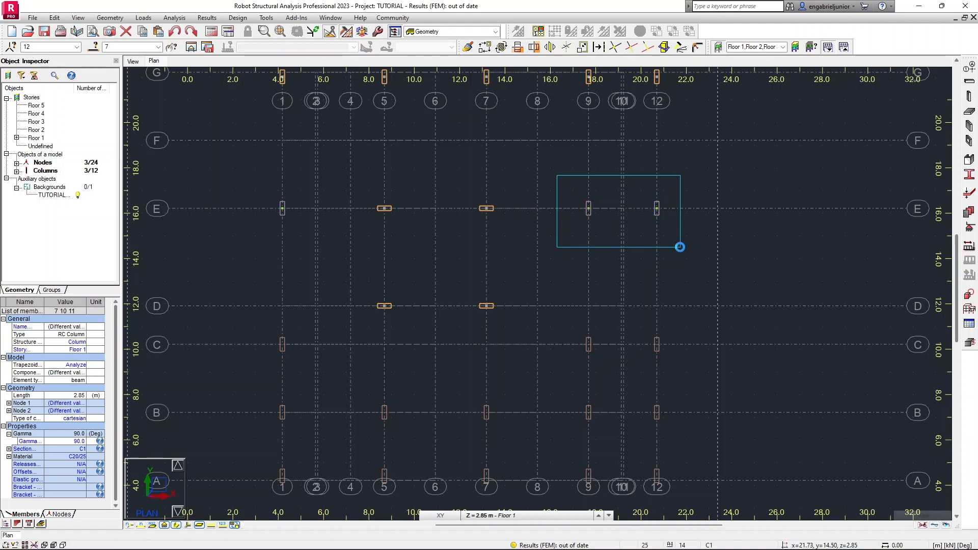
pyautogui.click(486, 48)
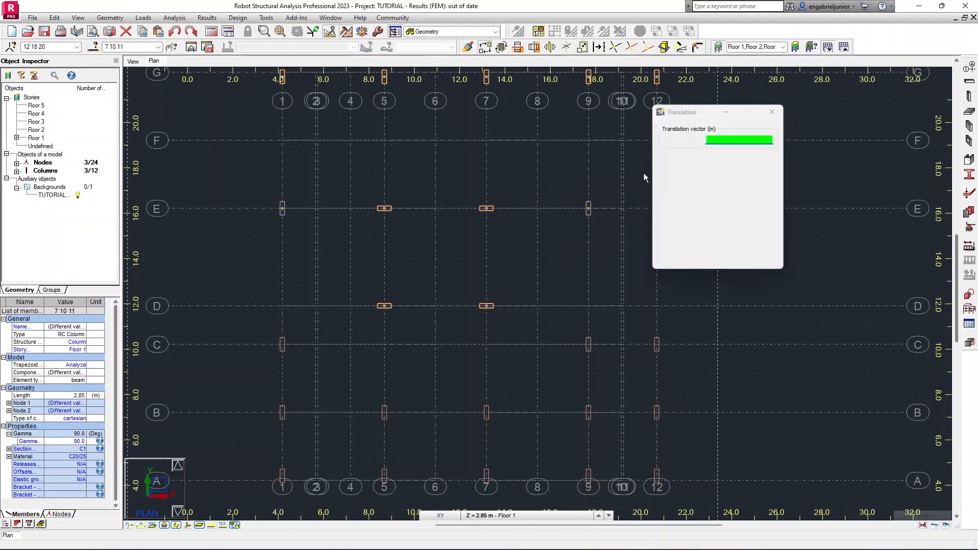
pyautogui.scroll(1, 283, 208)
pyautogui.scroll(1, 283, 208)
pyautogui.click(283, 209)
pyautogui.click(284, 423)
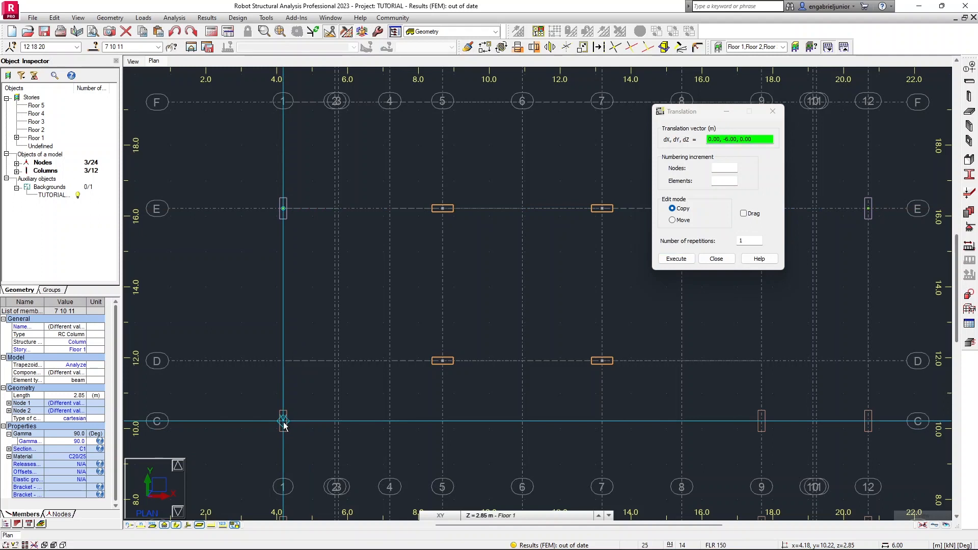
pyautogui.press('Return')
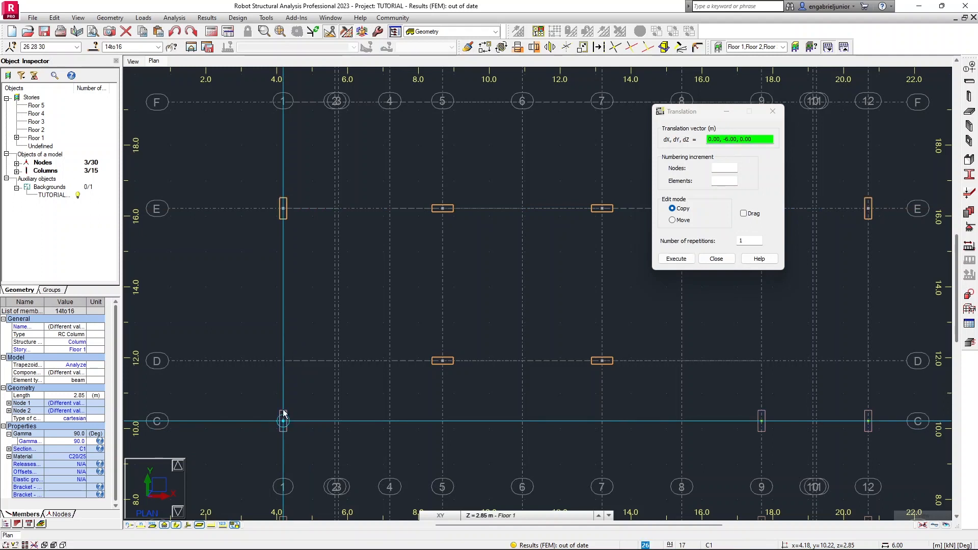
pyautogui.scroll(-1, 285, 415)
pyautogui.scroll(-2, 284, 413)
pyautogui.scroll(-1, 363, 428)
pyautogui.moveTo(363, 428); pyautogui.dragTo(377, 329, button='middle')
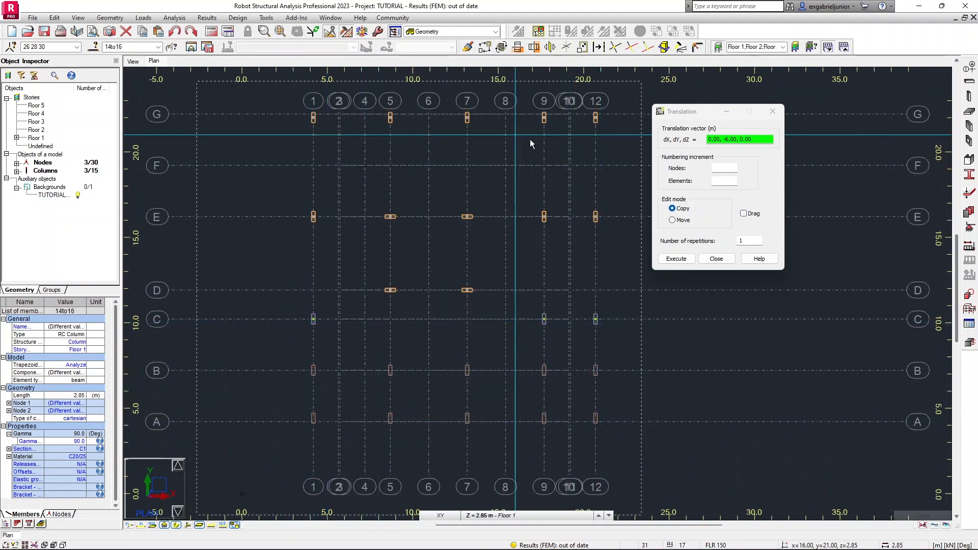
pyautogui.click(716, 259)
# Select the line G columns and copy them 14.80 m in negative Y onto line B.
pyautogui.scroll(-1, 408, 230)
pyautogui.moveTo(408, 230); pyautogui.dragTo(339, 210, button='middle')
pyautogui.moveTo(297, 174); pyautogui.dragTo(581, 216)
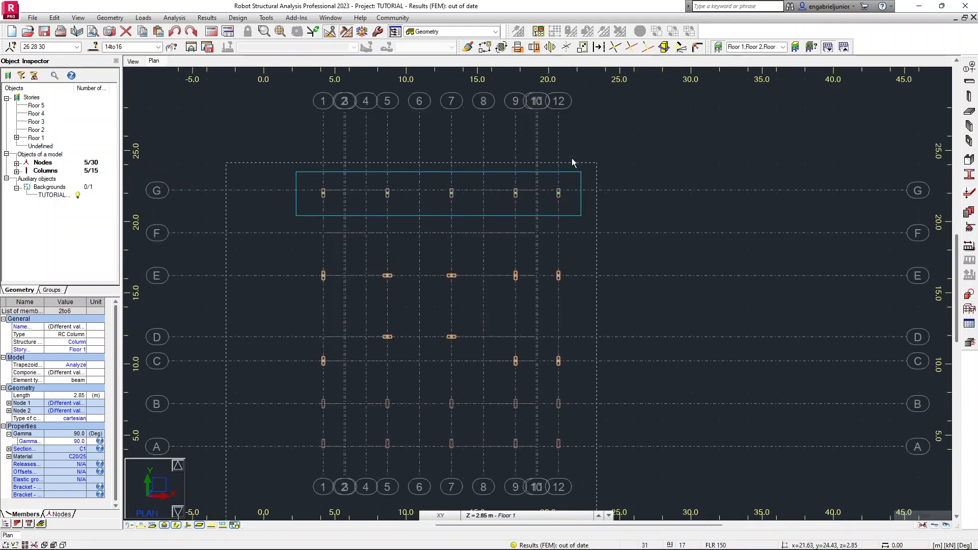
pyautogui.click(487, 49)
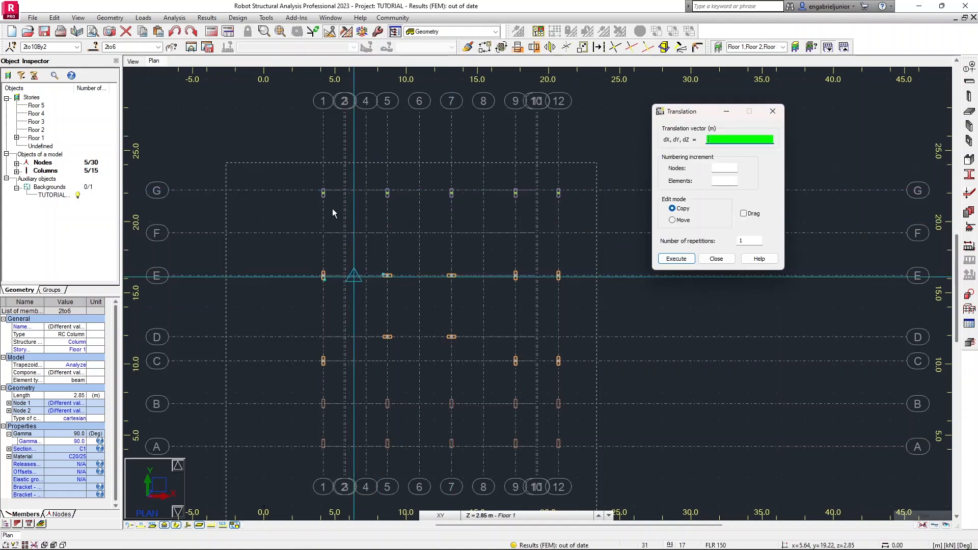
pyautogui.scroll(1, 324, 195)
pyautogui.scroll(2, 324, 196)
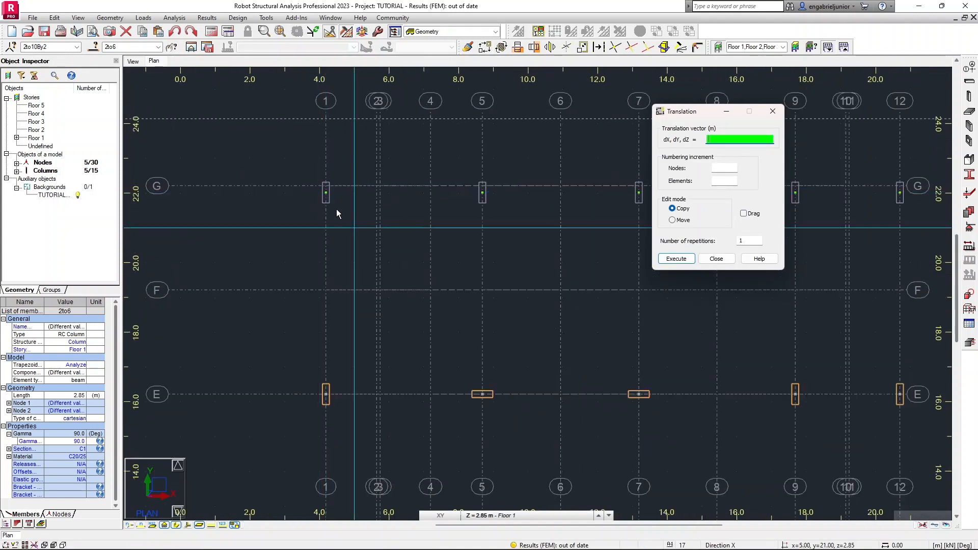
pyautogui.click(326, 193)
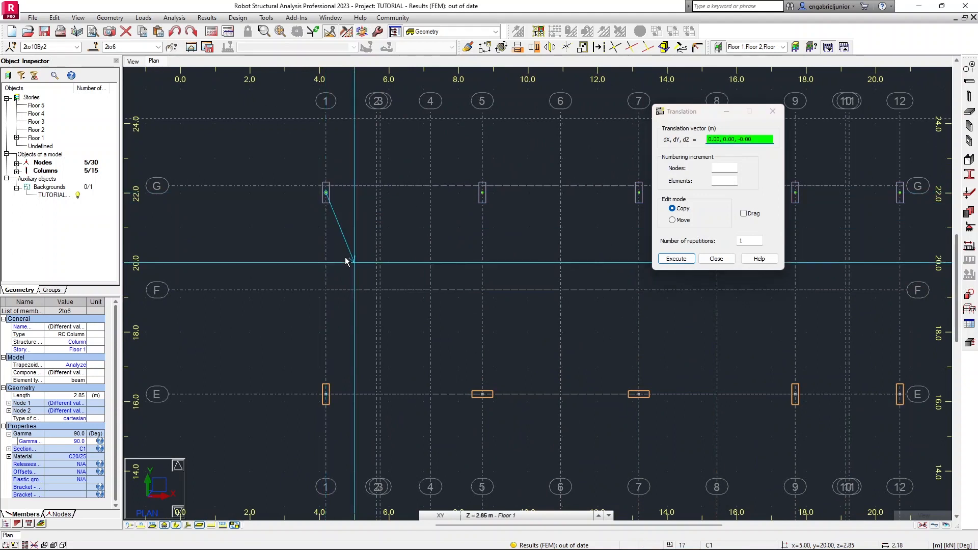
pyautogui.scroll(-3, 345, 296)
pyautogui.moveTo(344, 233); pyautogui.dragTo(347, 202, button='middle')
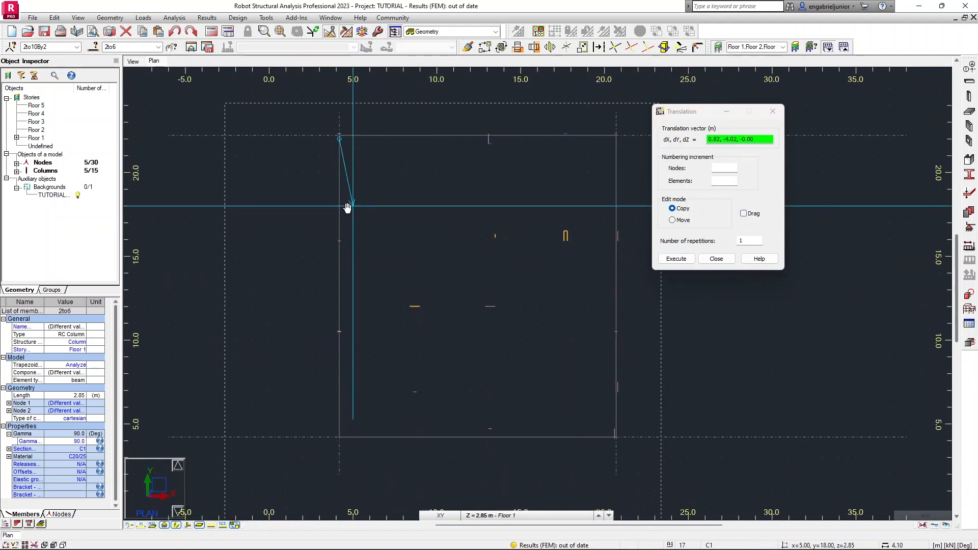
pyautogui.scroll(4, 339, 389)
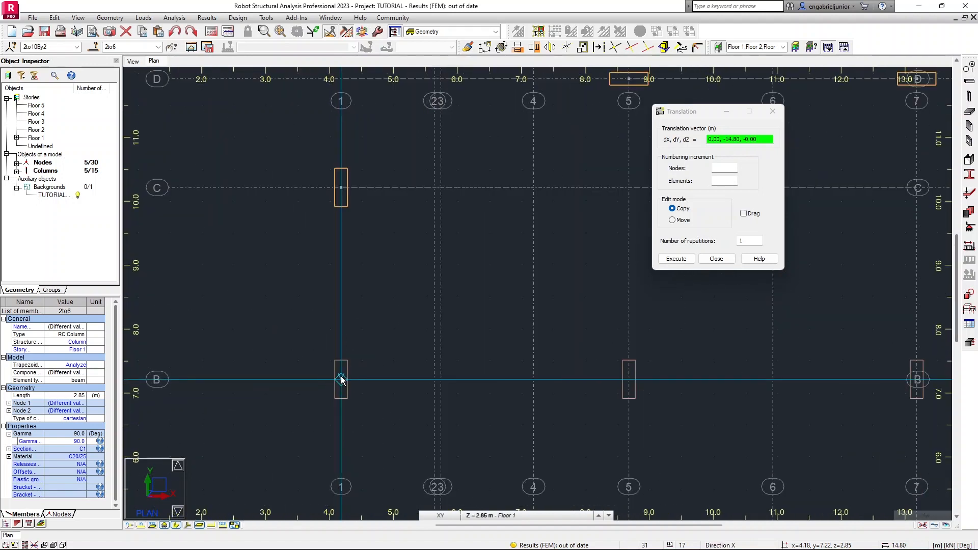
pyautogui.click(341, 381)
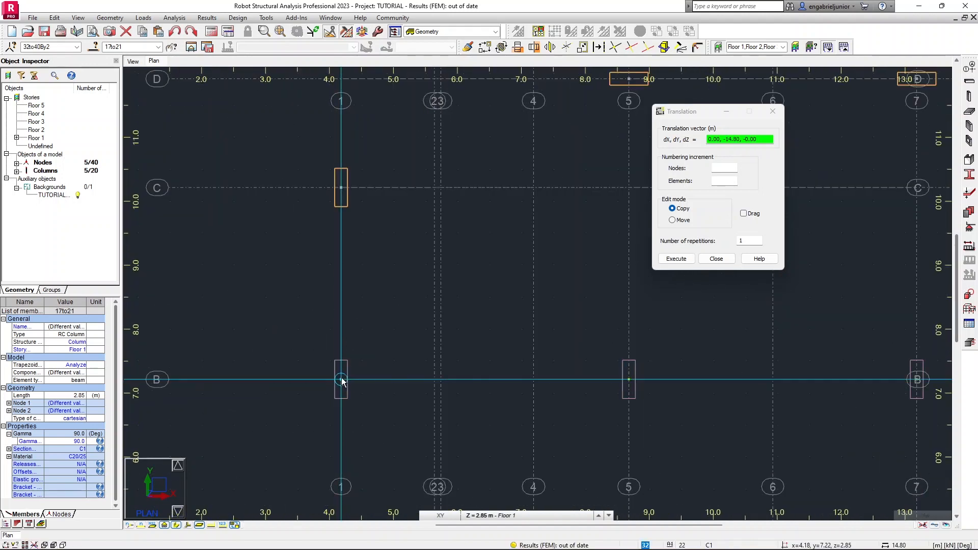
# Copy the new line B columns 2.80 m in negative Y onto line A, then close the Translation dialog.
pyautogui.scroll(-1, 340, 381)
pyautogui.scroll(-3, 340, 381)
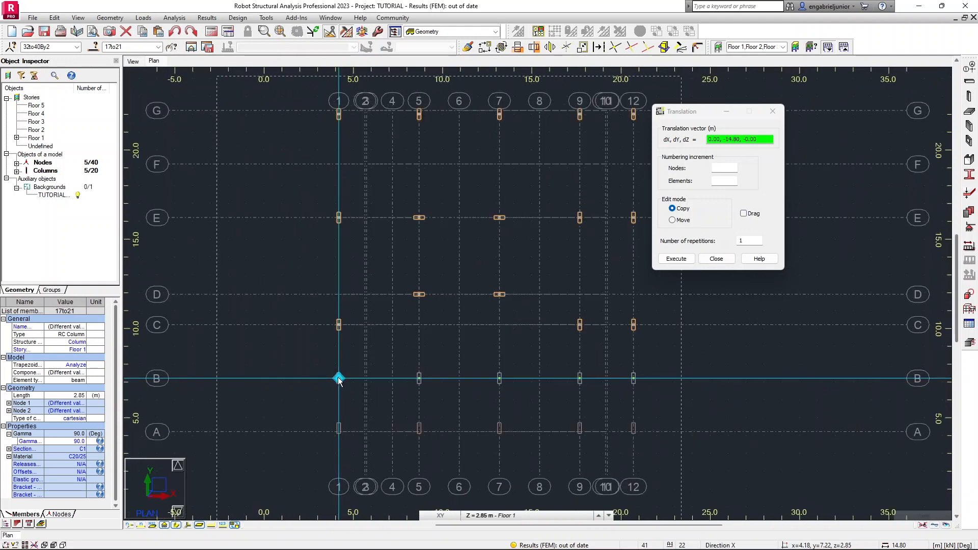
pyautogui.scroll(4, 340, 379)
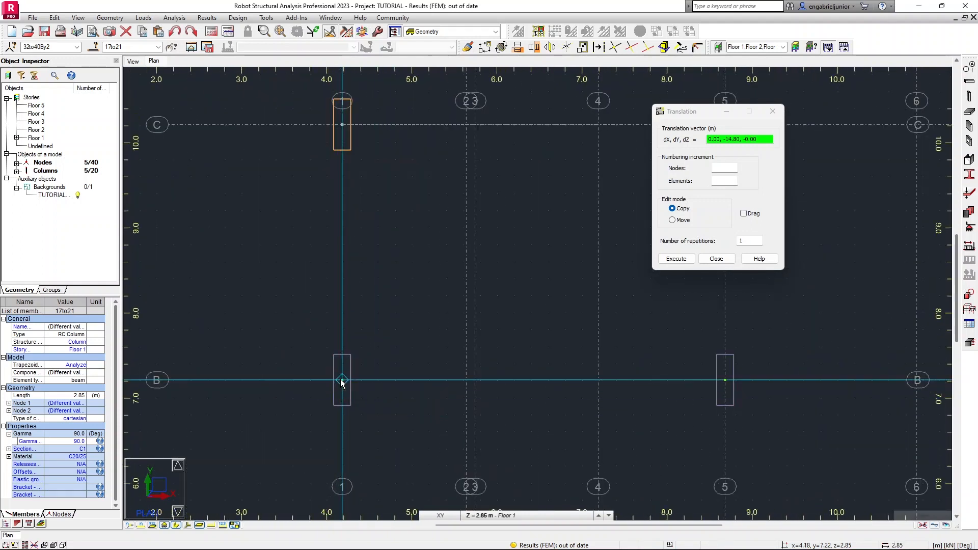
pyautogui.scroll(-3, 342, 383)
pyautogui.moveTo(341, 383); pyautogui.dragTo(344, 271, button='middle')
pyautogui.click(343, 271)
pyautogui.scroll(3, 342, 356)
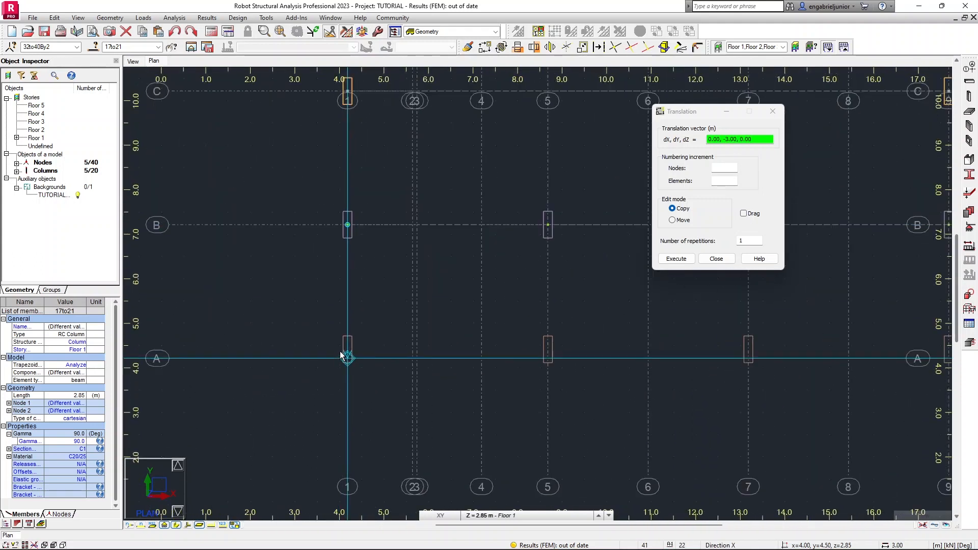
pyautogui.click(346, 360)
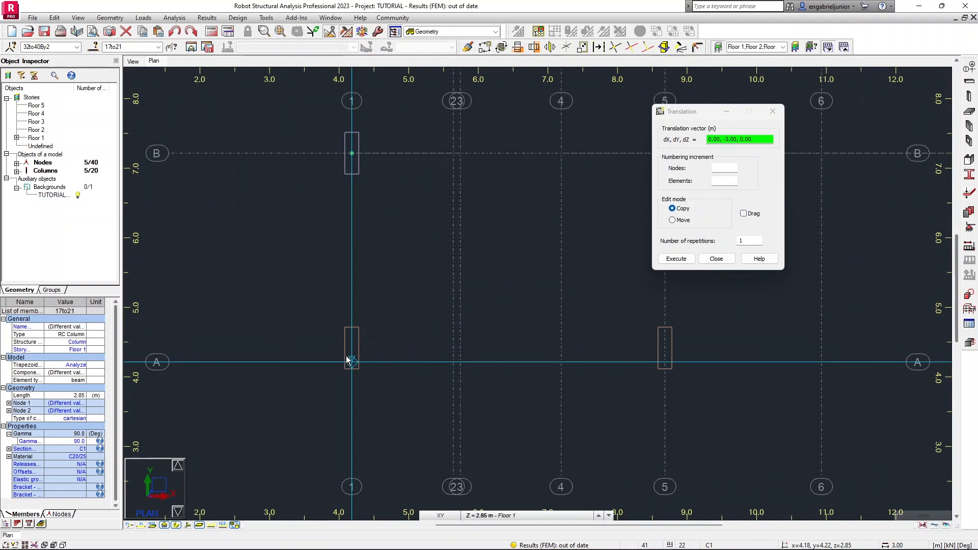
pyautogui.scroll(2, 346, 359)
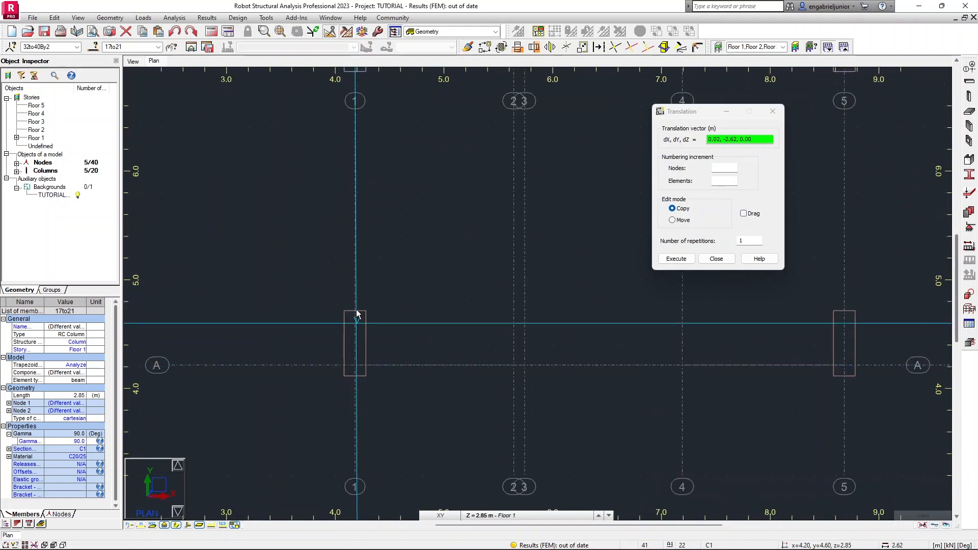
pyautogui.click(354, 345)
pyautogui.scroll(-2, 354, 346)
pyautogui.scroll(-1, 354, 346)
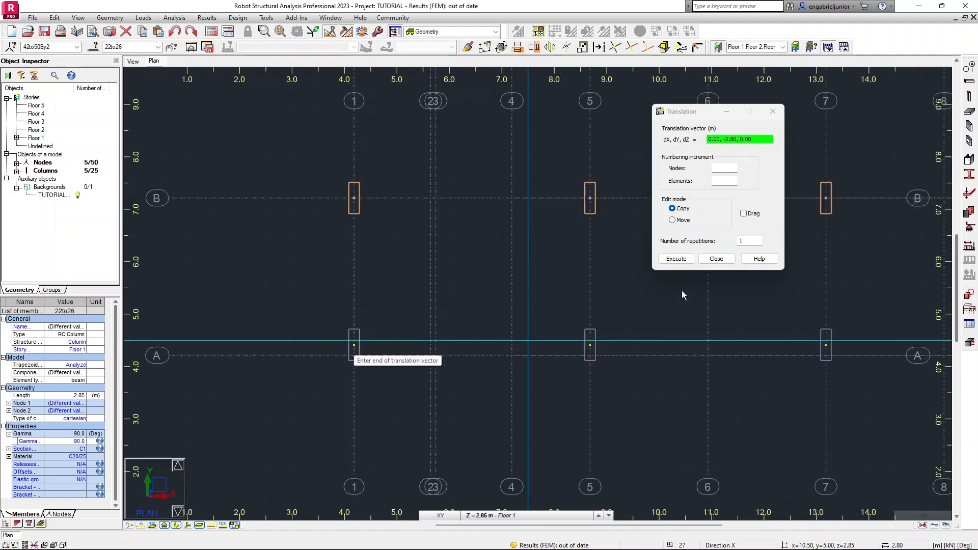
pyautogui.click(716, 259)
# Switch to a 3D view and inspect the placed columns across all storeys.
pyautogui.scroll(-4, 462, 307)
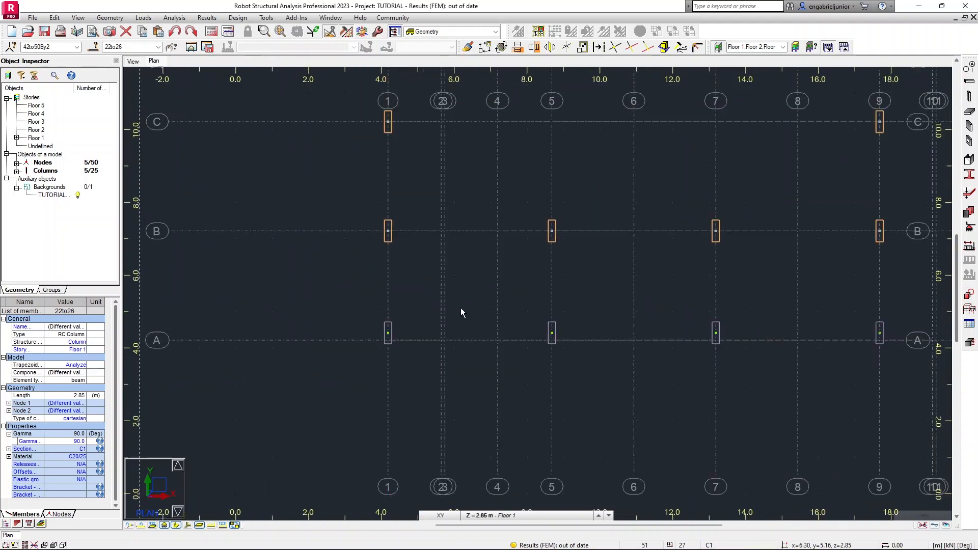
pyautogui.scroll(-2, 579, 277)
pyautogui.moveTo(597, 253); pyautogui.dragTo(518, 329, button='middle')
pyautogui.click(137, 63)
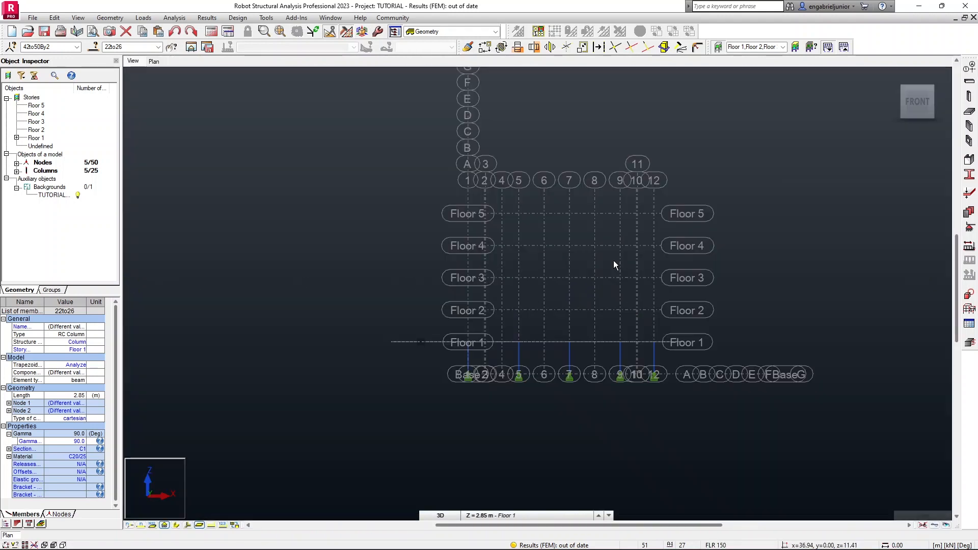
pyautogui.click(894, 77)
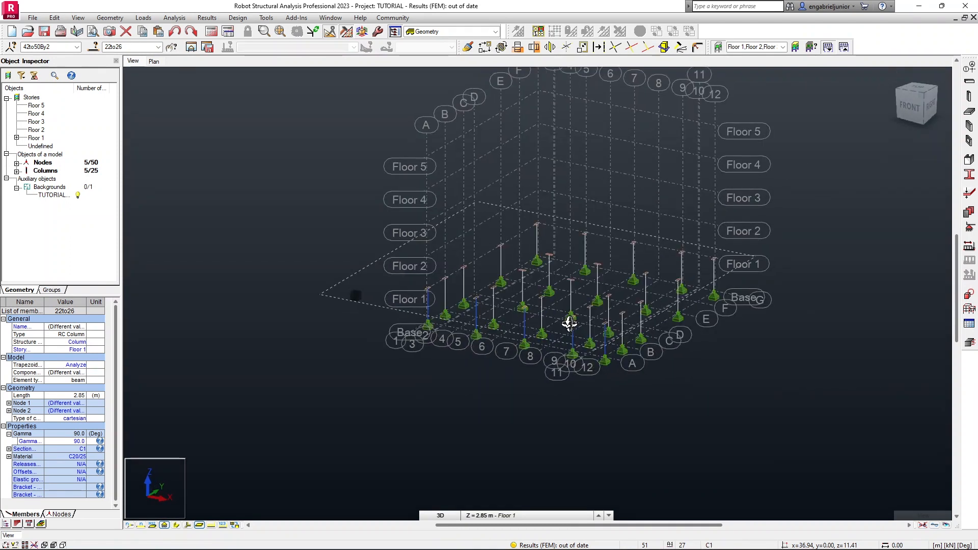
pyautogui.scroll(5, 570, 324)
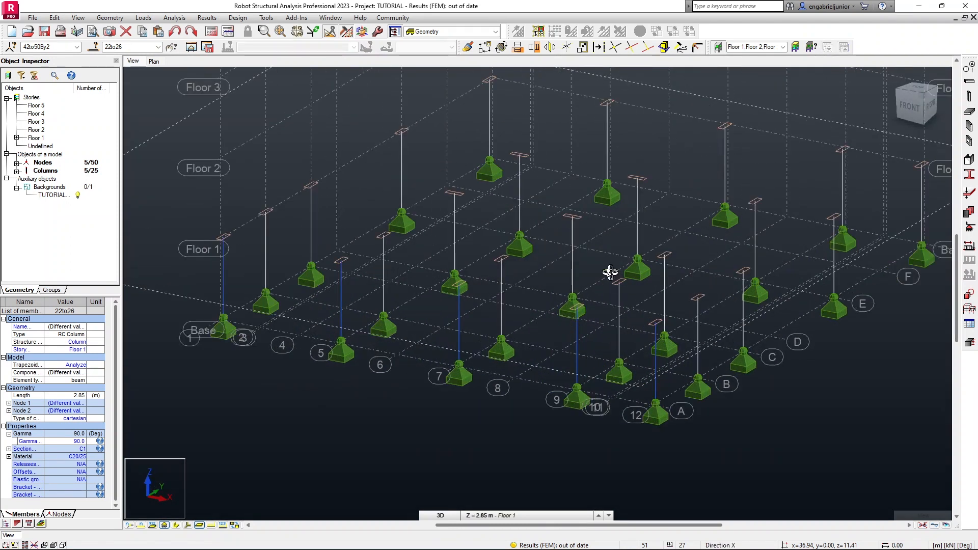
pyautogui.rightClick(554, 339)
pyautogui.click(553, 342)
pyautogui.moveTo(723, 257); pyautogui.dragTo(663, 303, button='middle')
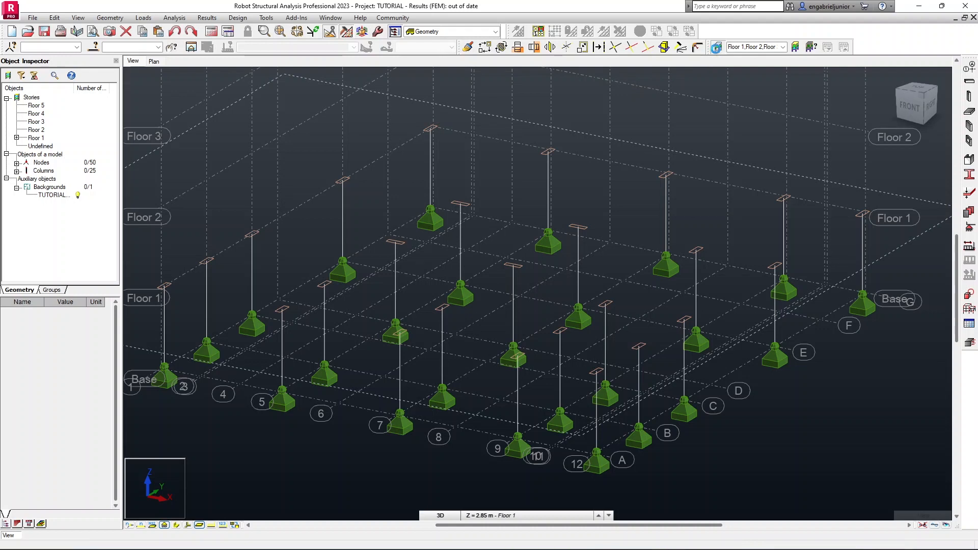
pyautogui.click(718, 48)
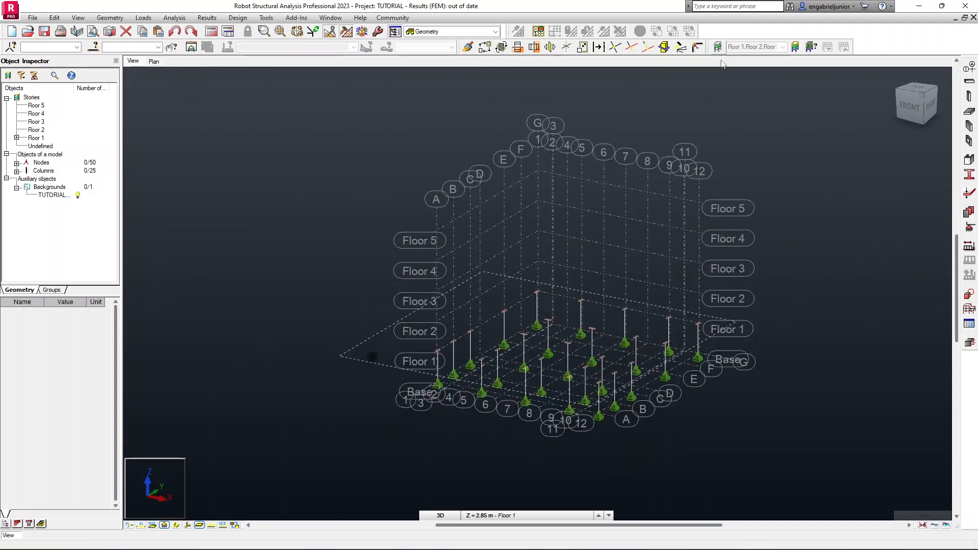
pyautogui.scroll(3, 599, 359)
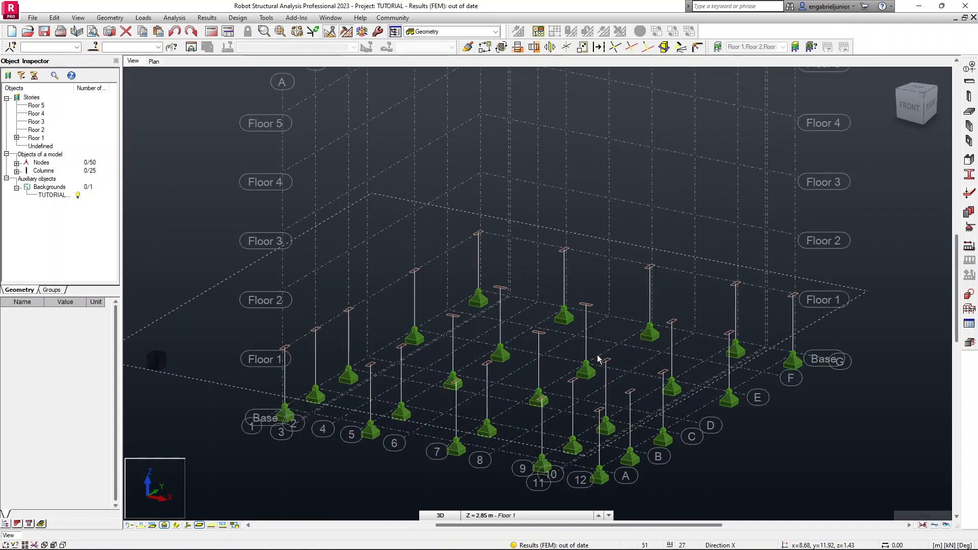
# Set the background floor plan's position on the Z axis to 0.
pyautogui.click(51, 197)
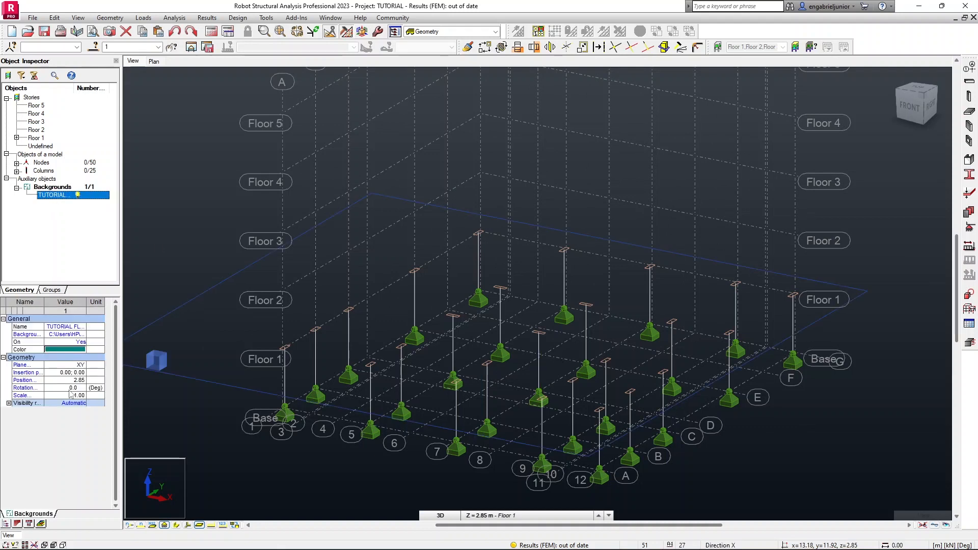
pyautogui.rightClick(188, 189)
pyautogui.click(164, 339)
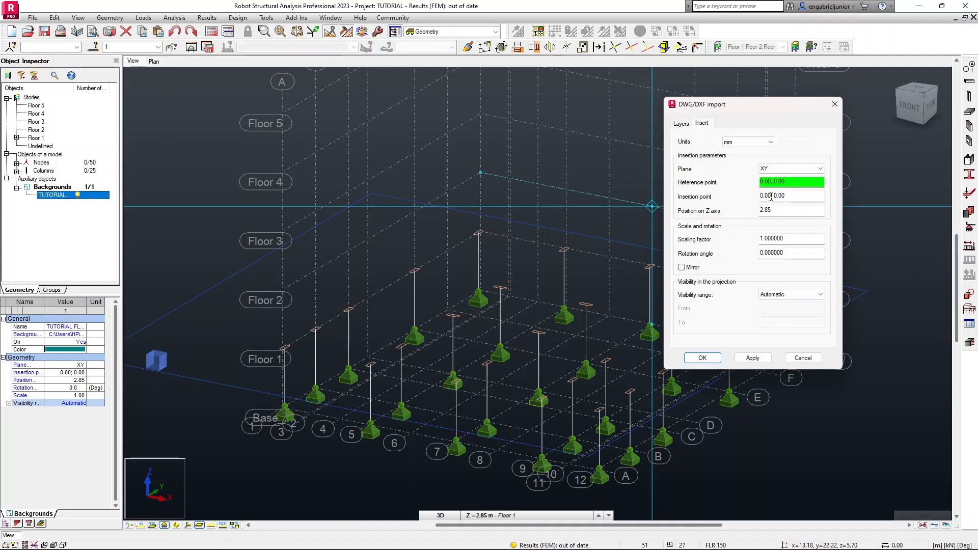
pyautogui.click(778, 209)
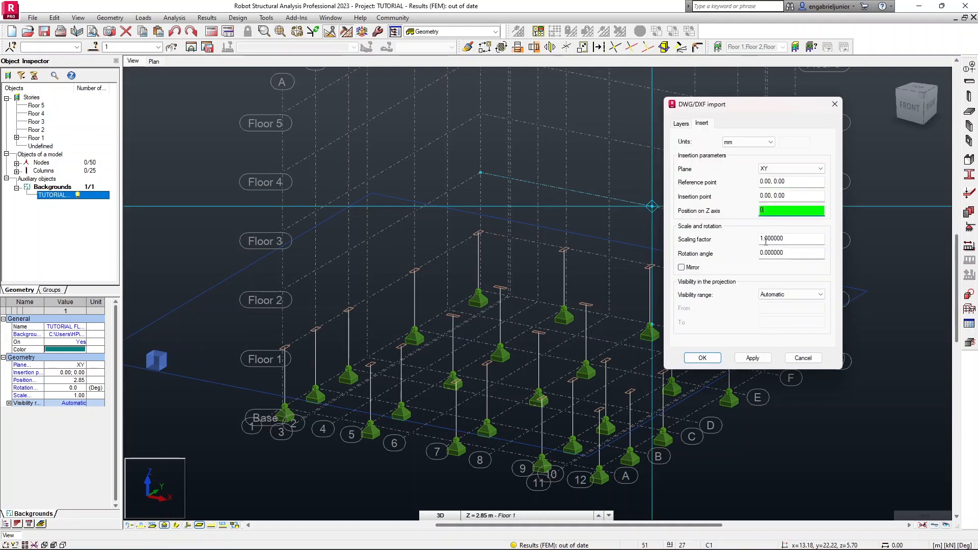
pyautogui.write('0')
pyautogui.click(752, 358)
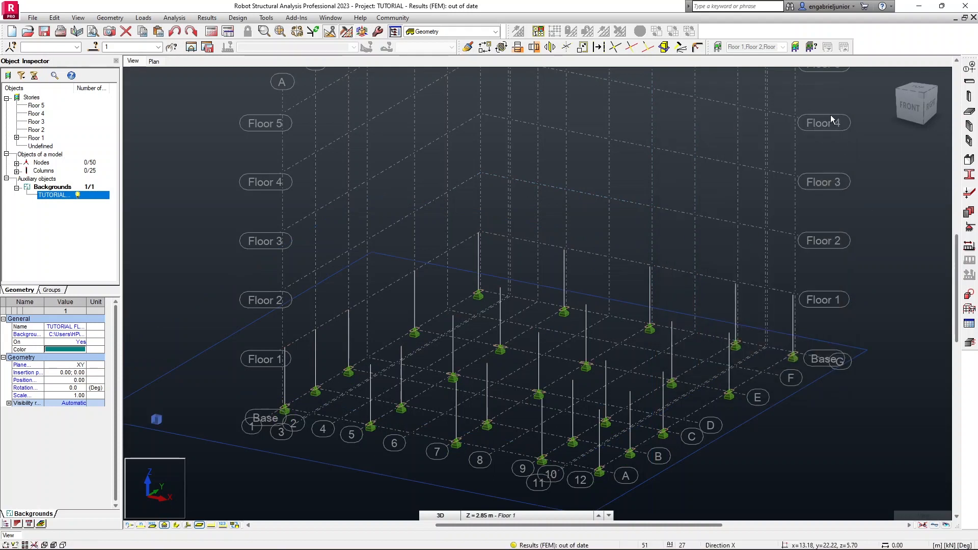
# Turn on the BEAM_WALL OUTLINE and COLUMN GRIDS layers of the background floor plan.
pyautogui.click(717, 48)
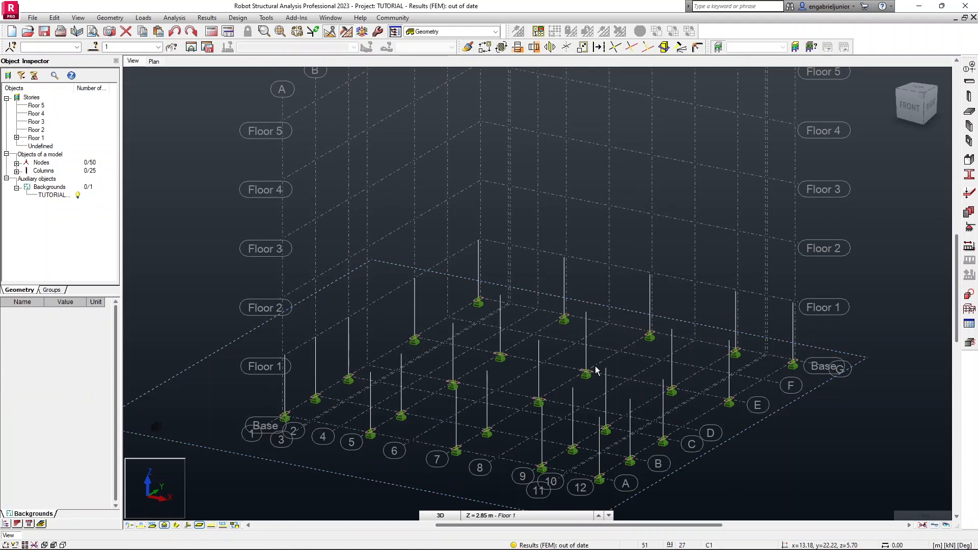
pyautogui.moveTo(594, 367); pyautogui.dragTo(613, 276, button='middle')
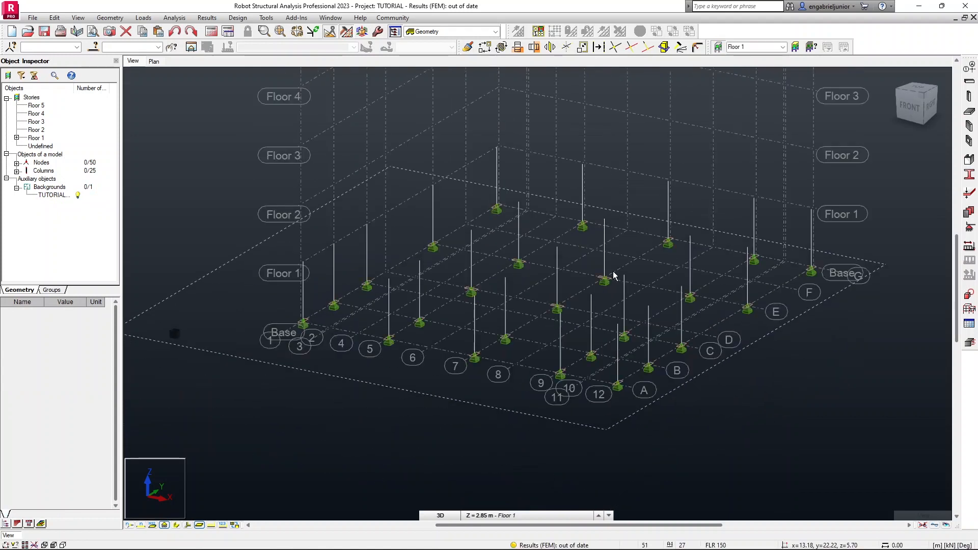
pyautogui.click(718, 47)
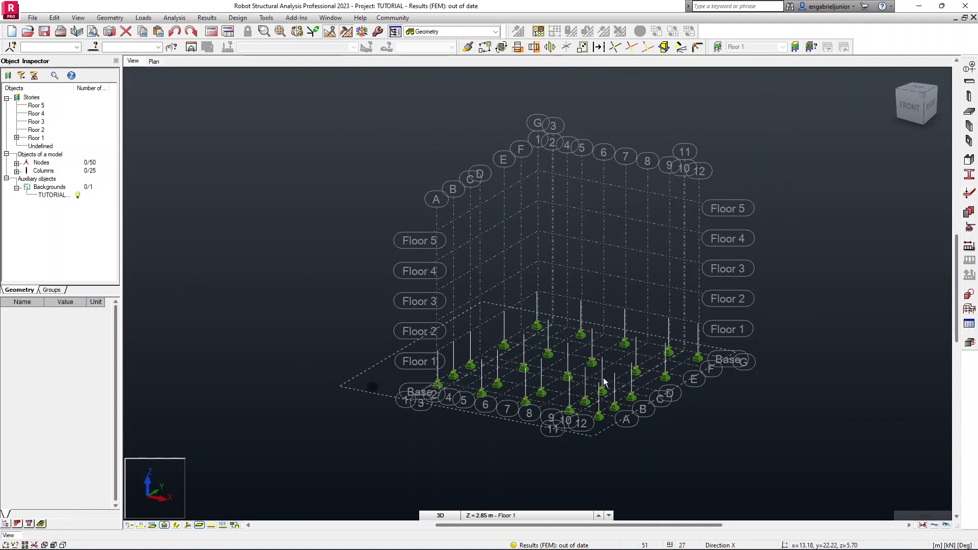
pyautogui.scroll(2, 533, 405)
pyautogui.click(58, 195)
pyautogui.rightClick(59, 196)
pyautogui.click(92, 217)
pyautogui.rightClick(218, 161)
pyautogui.click(206, 315)
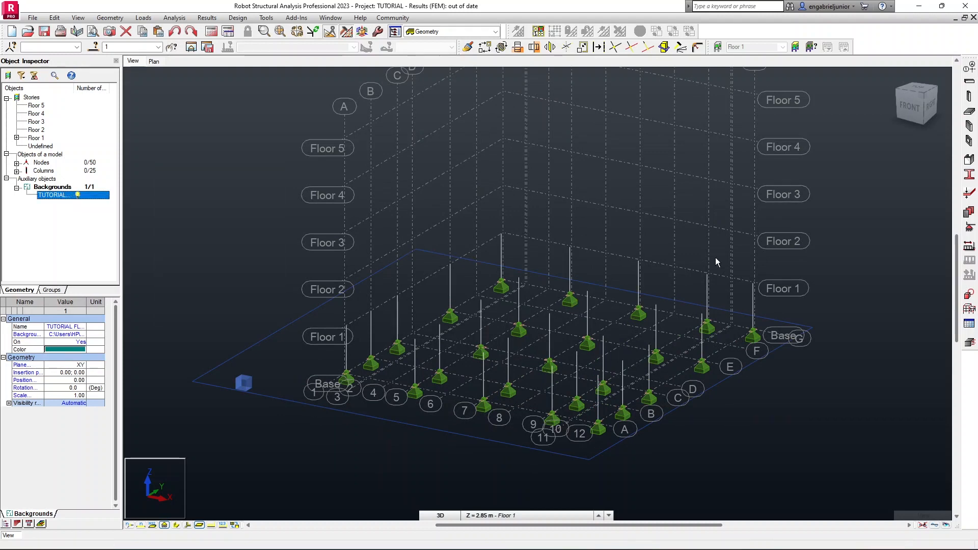
pyautogui.click(682, 123)
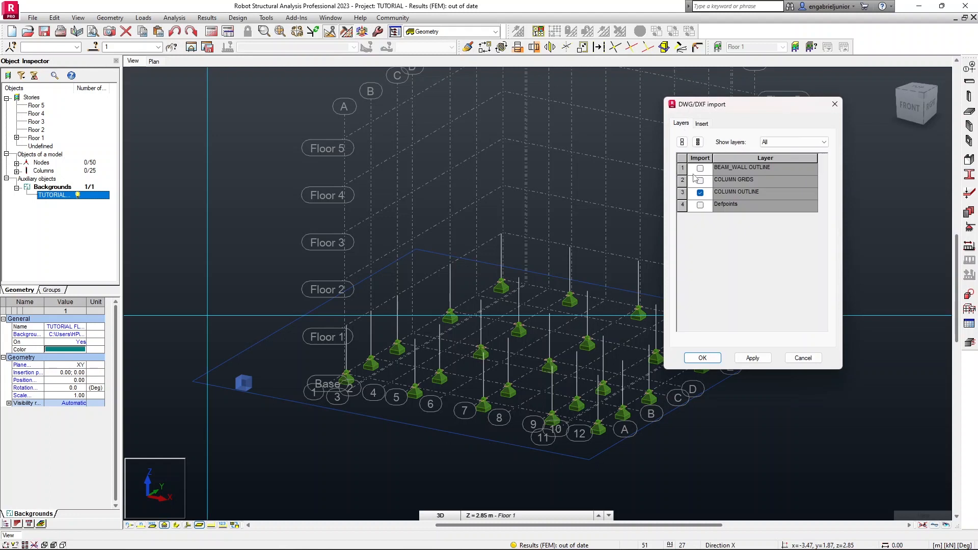
pyautogui.click(700, 182)
pyautogui.click(751, 358)
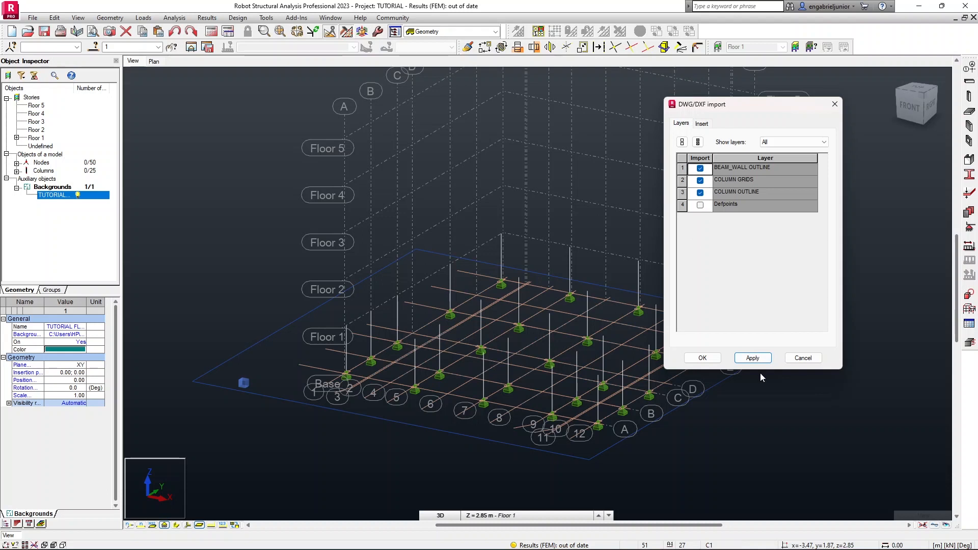
pyautogui.click(760, 357)
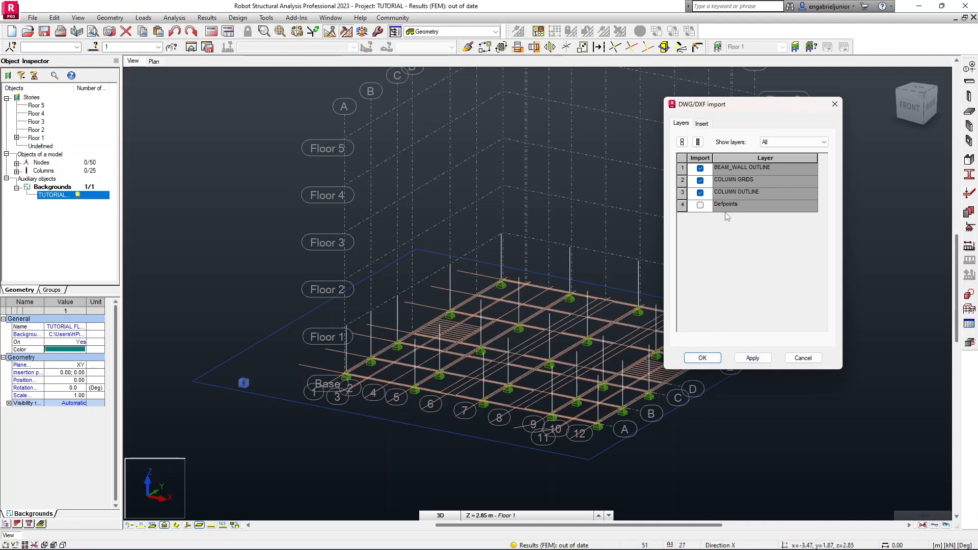
pyautogui.click(711, 358)
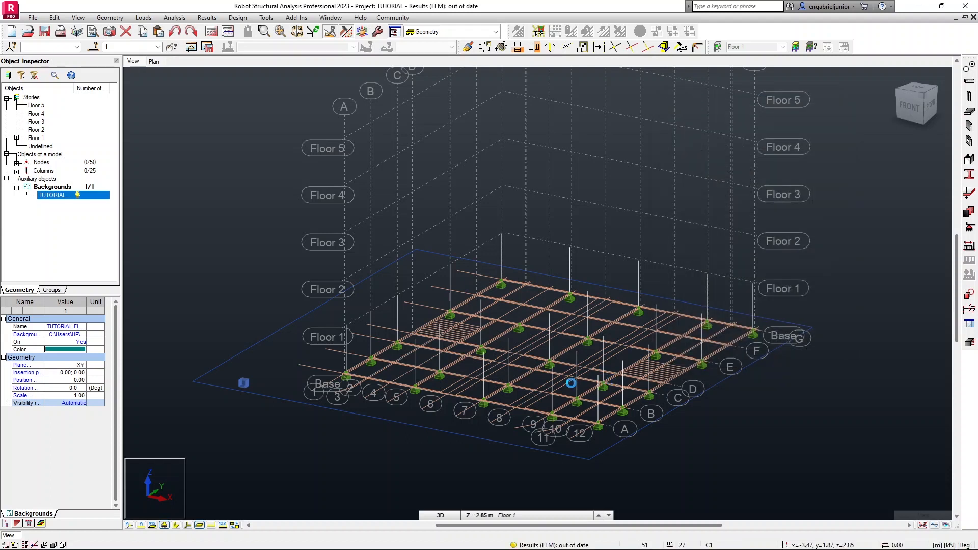
# Turn off the BEAM_WALL OUTLINE and COLUMN GRIDS layers of the background floor plan.
pyautogui.scroll(5, 570, 383)
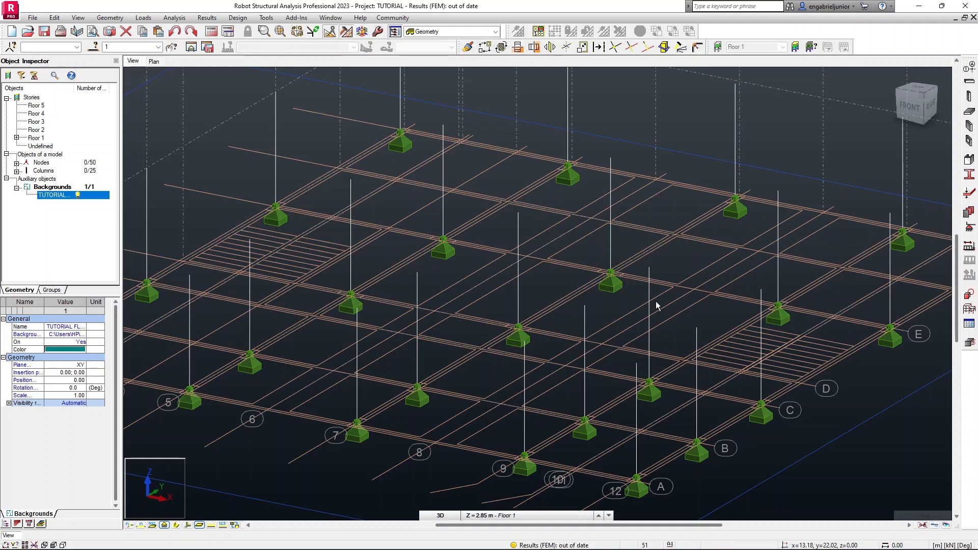
pyautogui.rightClick(234, 179)
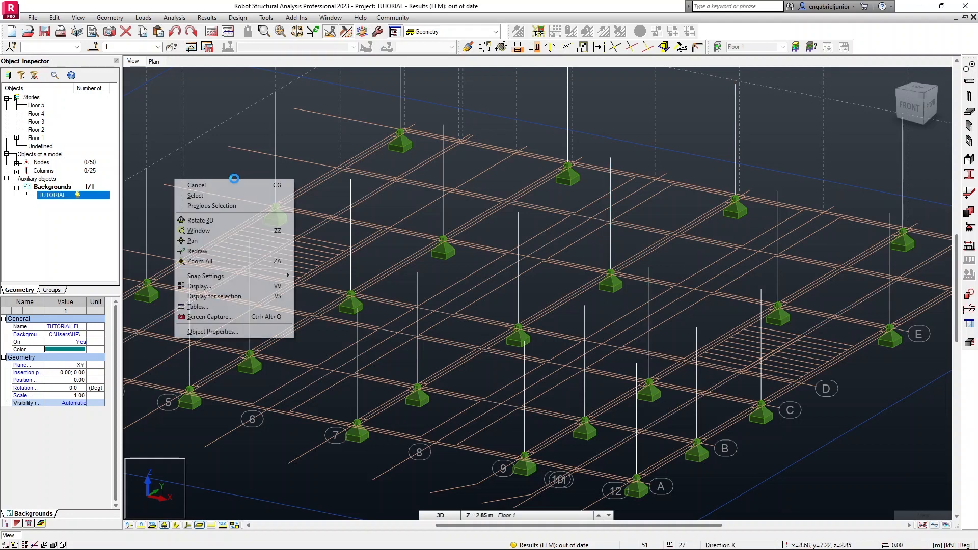
pyautogui.click(229, 331)
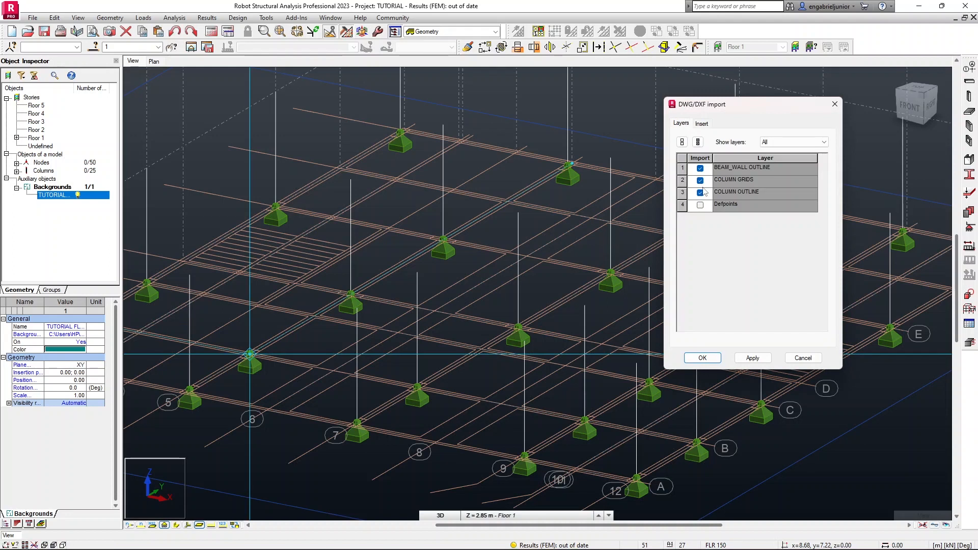
pyautogui.click(699, 168)
pyautogui.click(752, 359)
pyautogui.click(706, 358)
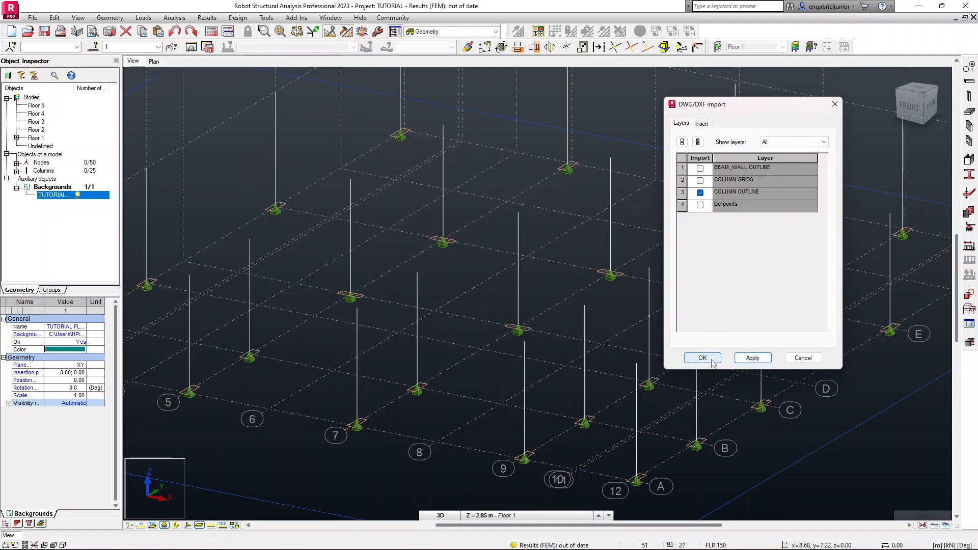
# Start the Beam tool in plan view with section type RC beam and section B1.
pyautogui.scroll(-1, 610, 345)
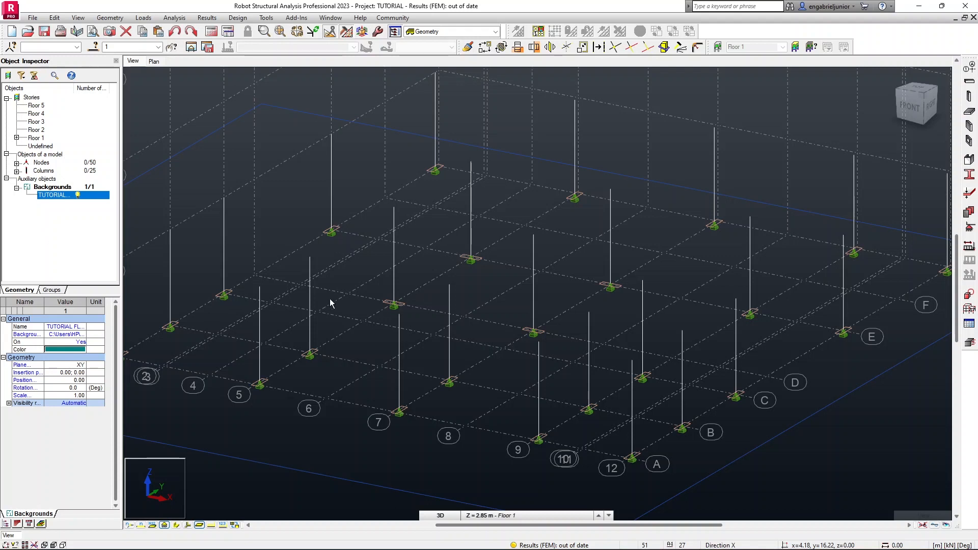
pyautogui.moveTo(345, 295); pyautogui.dragTo(369, 284, button='middle')
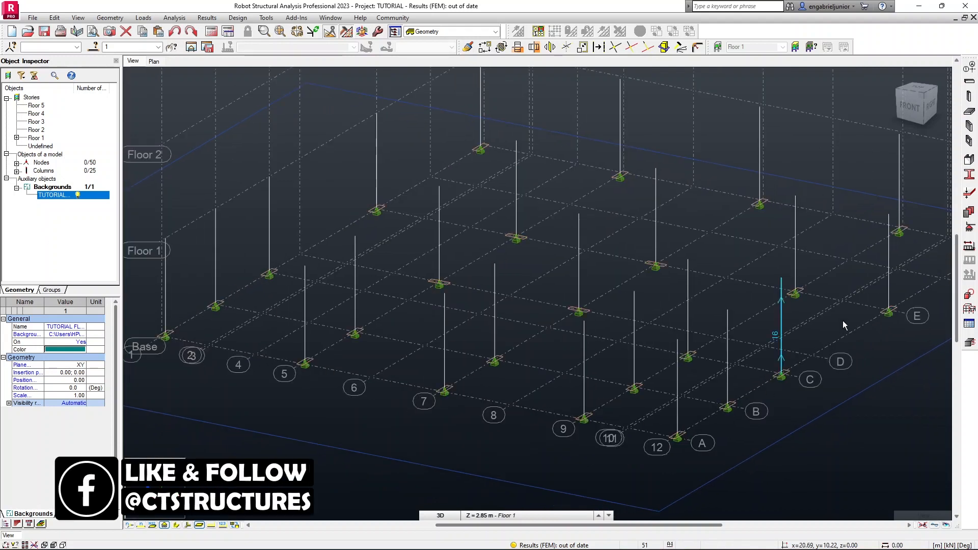
pyautogui.moveTo(845, 299); pyautogui.dragTo(798, 312, button='middle')
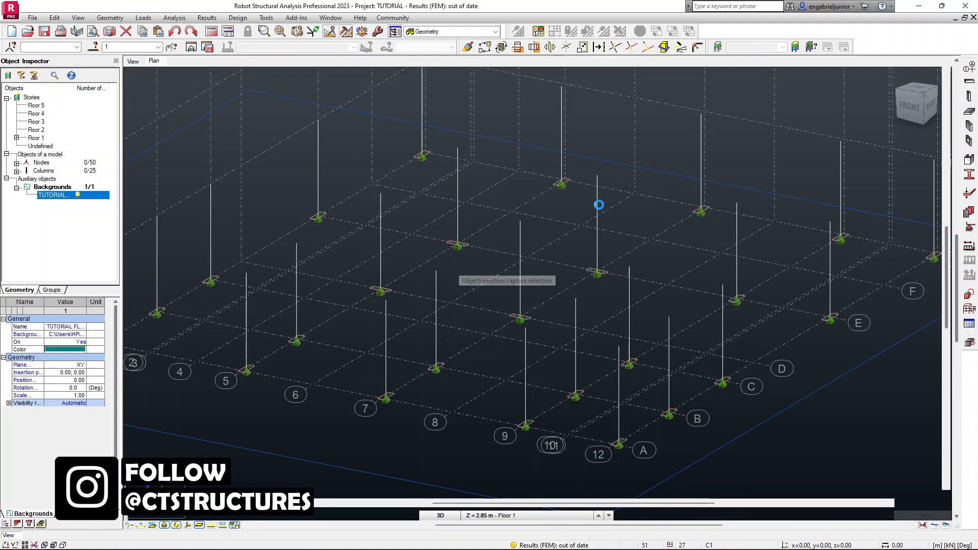
pyautogui.scroll(1, 487, 167)
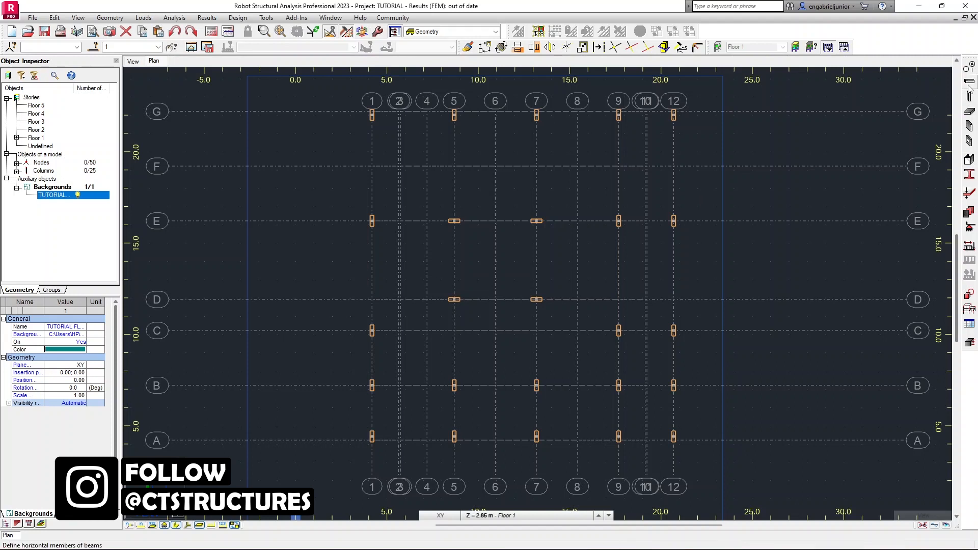
pyautogui.click(968, 96)
pyautogui.scroll(-2, 752, 151)
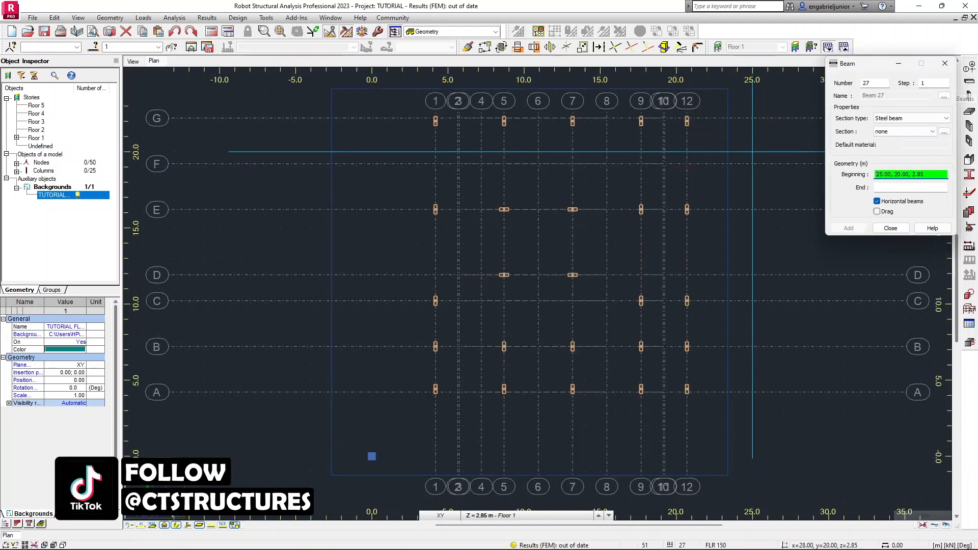
pyautogui.click(910, 118)
pyautogui.click(895, 134)
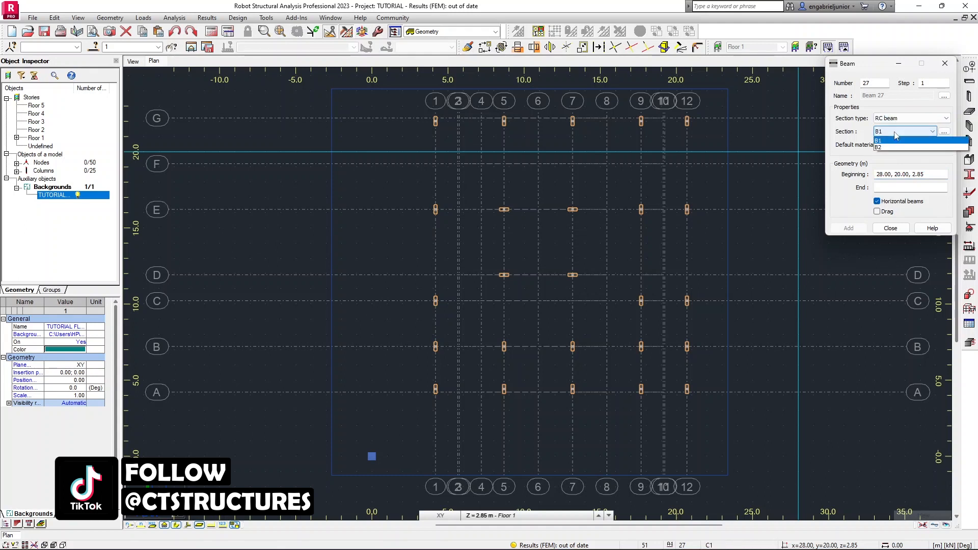
# Turn the background floor plan's BEAM_WALL OUTLINE layer back on.
pyautogui.scroll(-1, 567, 209)
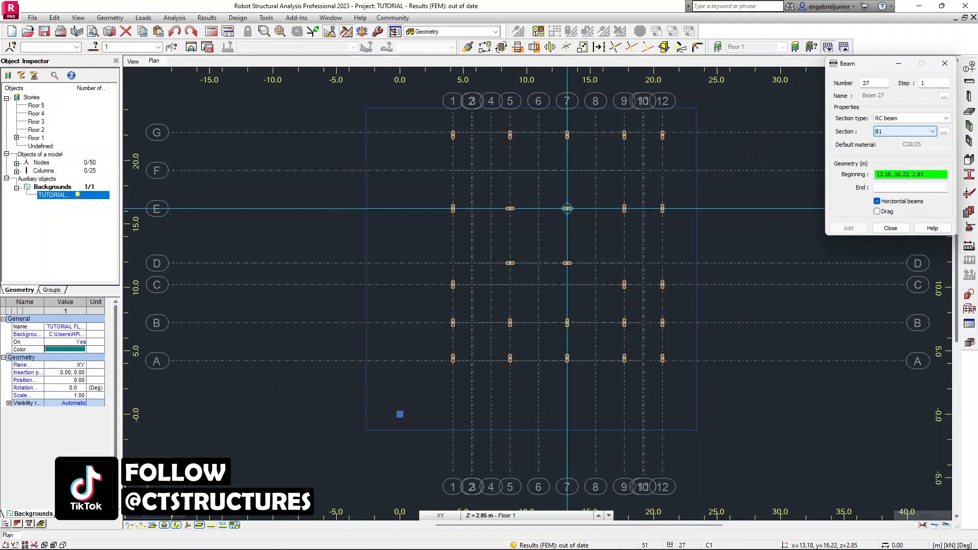
pyautogui.moveTo(567, 208); pyautogui.dragTo(443, 209, button='middle')
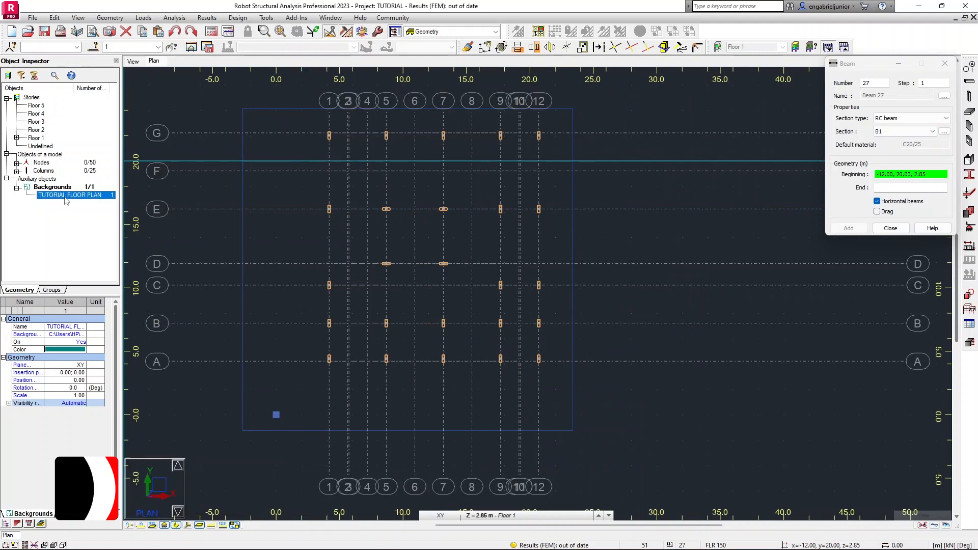
pyautogui.rightClick(200, 186)
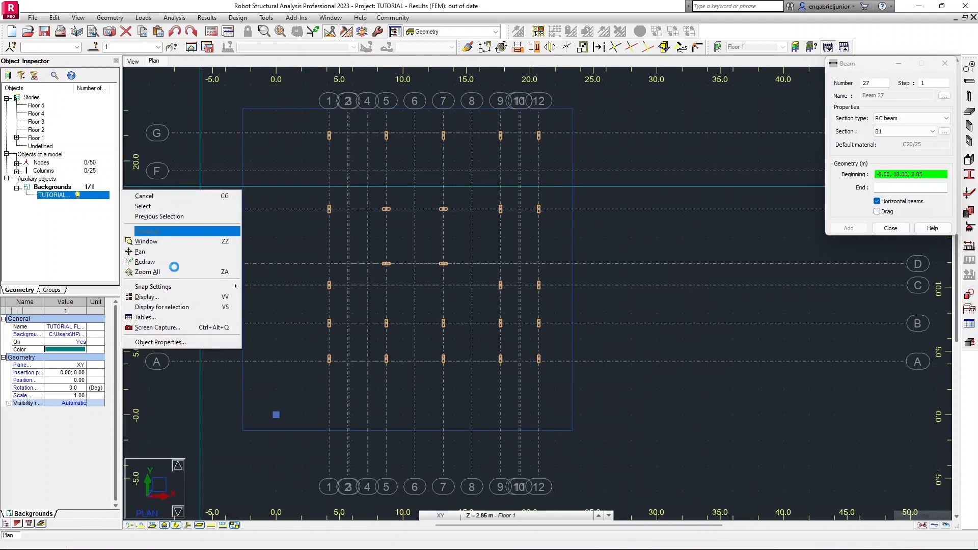
pyautogui.click(185, 344)
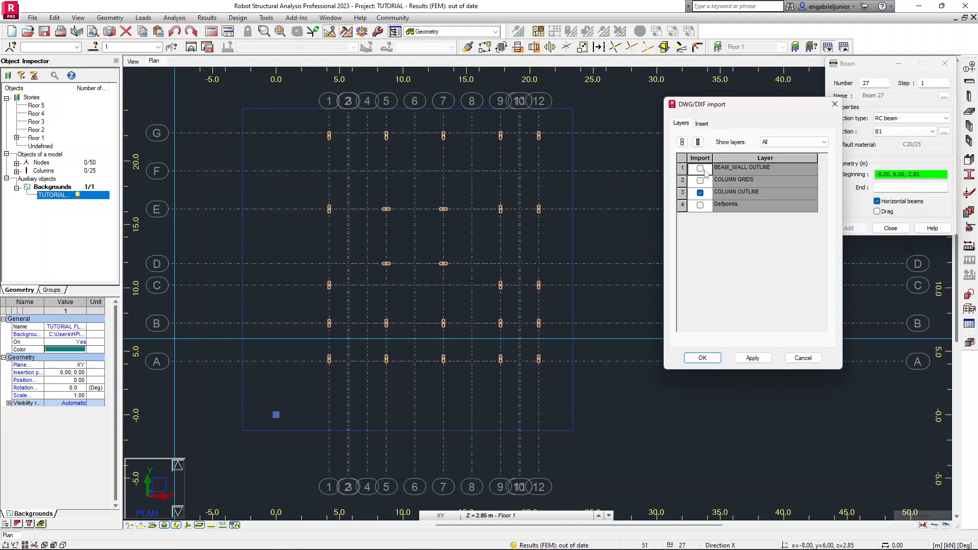
pyautogui.click(754, 358)
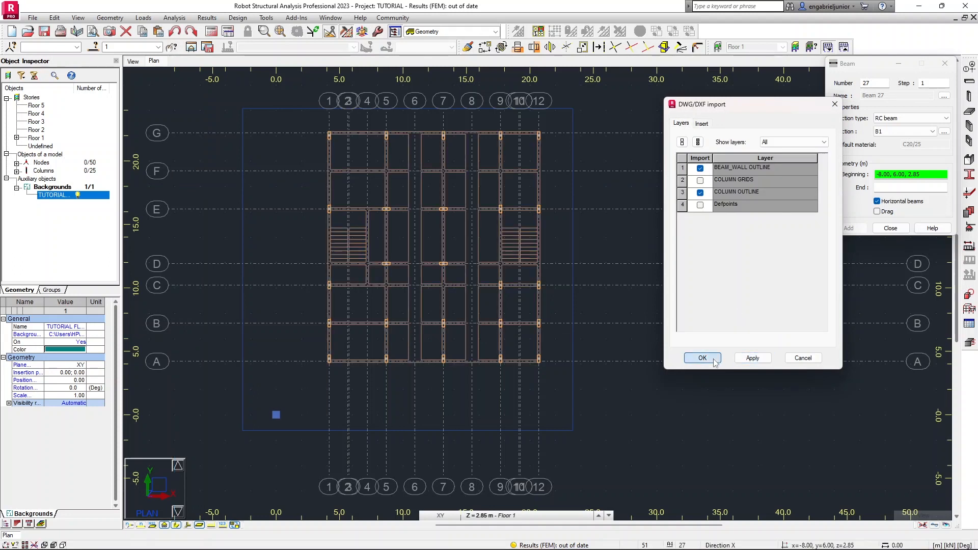
pyautogui.press('Return')
# Enable the Drag option for beam placement and zoom in on the column at grid G/1.
pyautogui.scroll(3, 326, 133)
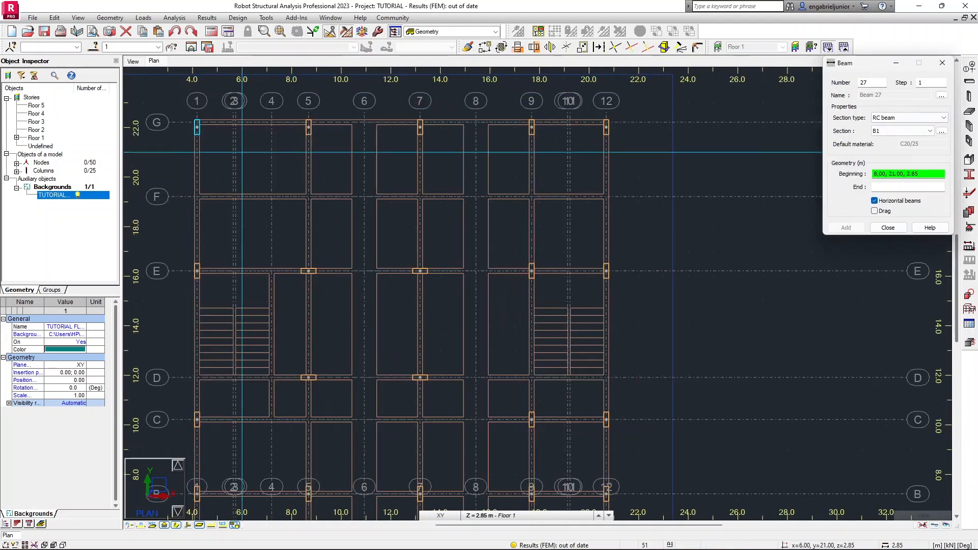
pyautogui.scroll(2, 385, 160)
pyautogui.moveTo(386, 159); pyautogui.dragTo(445, 152, button='middle')
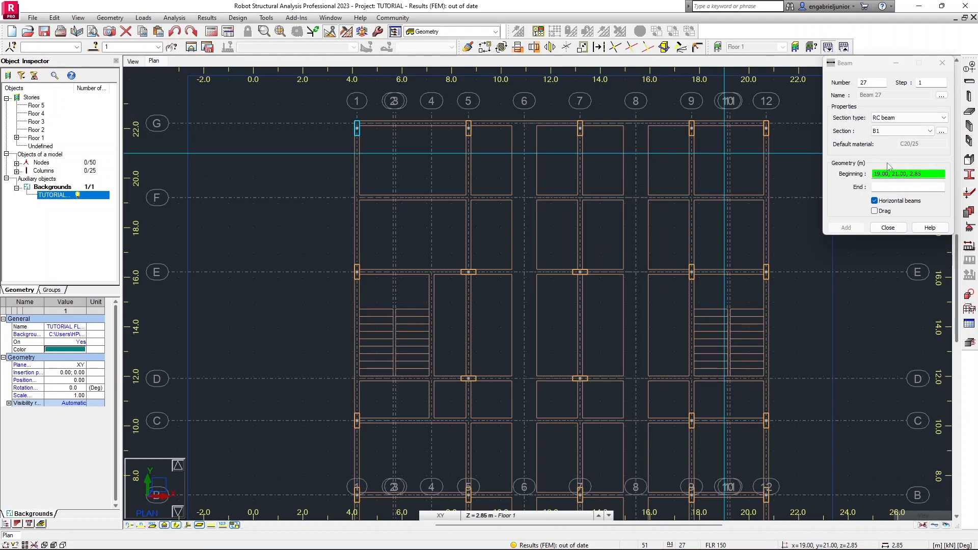
pyautogui.click(874, 211)
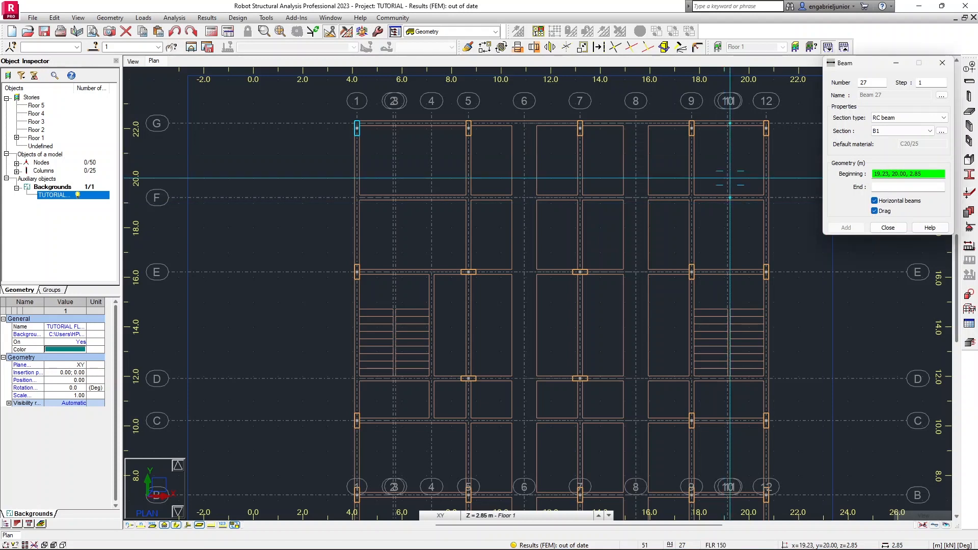
pyautogui.scroll(-3, 357, 127)
pyautogui.scroll(4, 379, 131)
pyautogui.scroll(3, 377, 131)
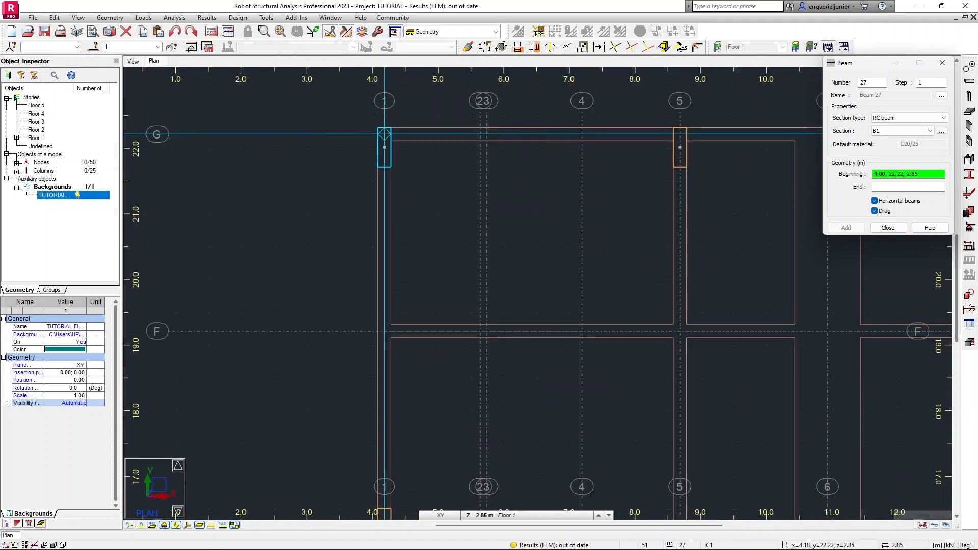
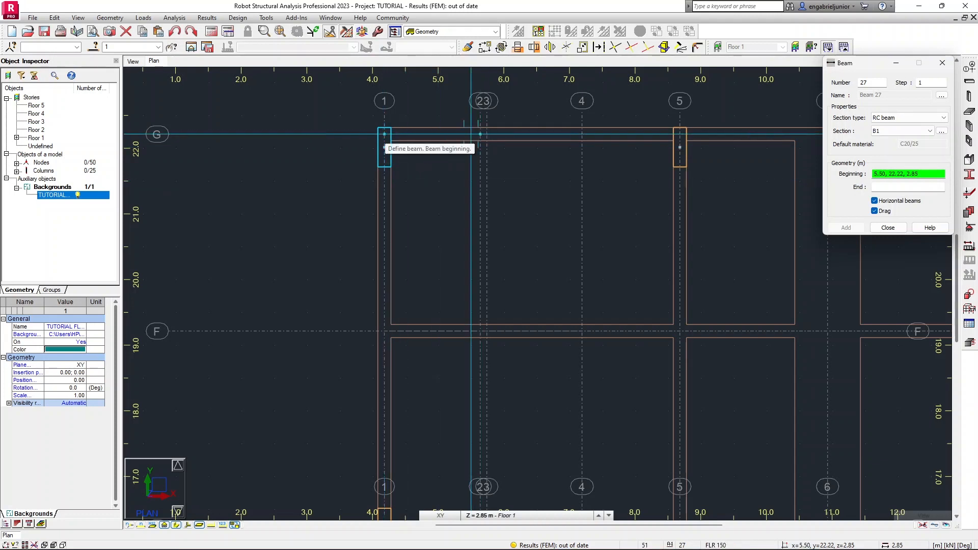
# Draw a chain of B1 RC beams along grid 1 from column G/1 down to column A/1, snapping at each grid intersection.
pyautogui.click(384, 134)
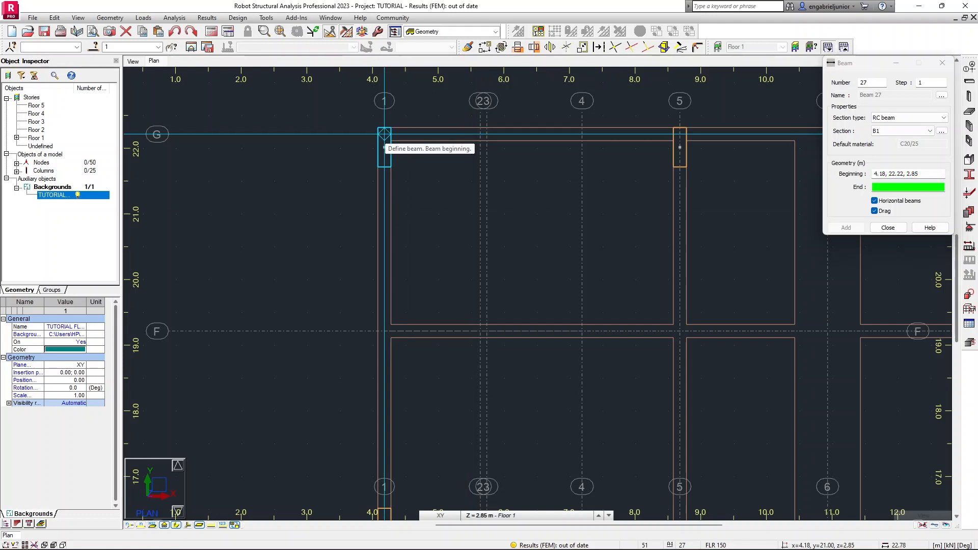
pyautogui.scroll(-1, 384, 215)
pyautogui.scroll(-1, 384, 214)
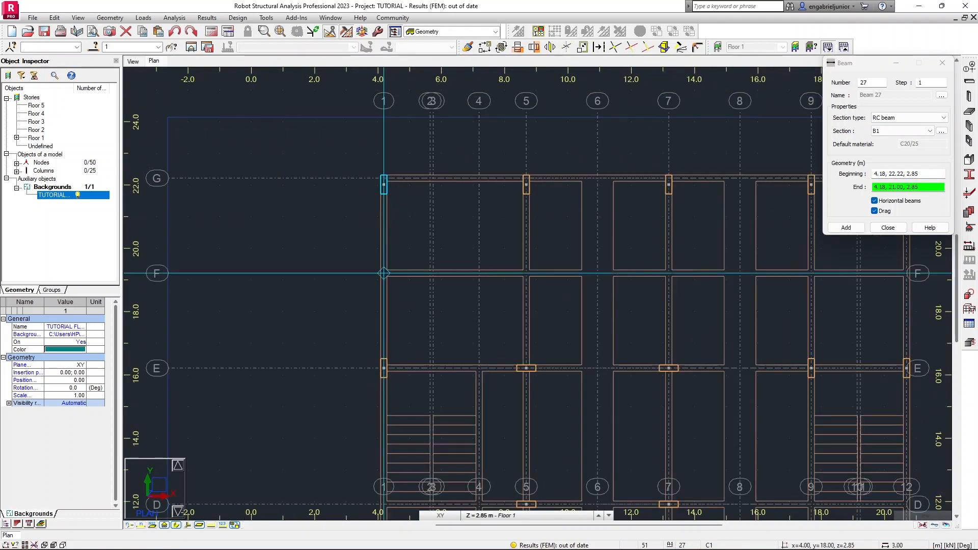
pyautogui.scroll(-1, 382, 228)
pyautogui.moveTo(382, 228); pyautogui.dragTo(382, 203, button='middle')
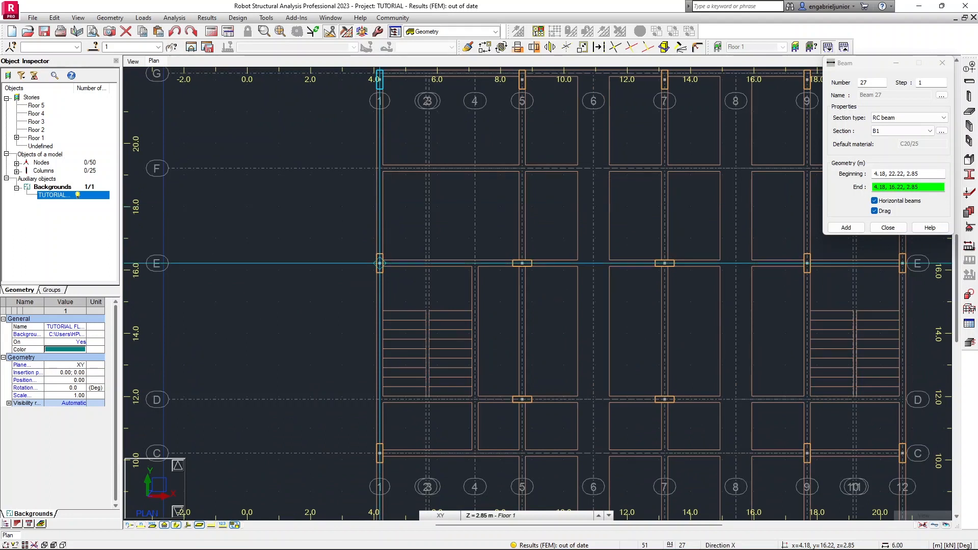
pyautogui.click(380, 264)
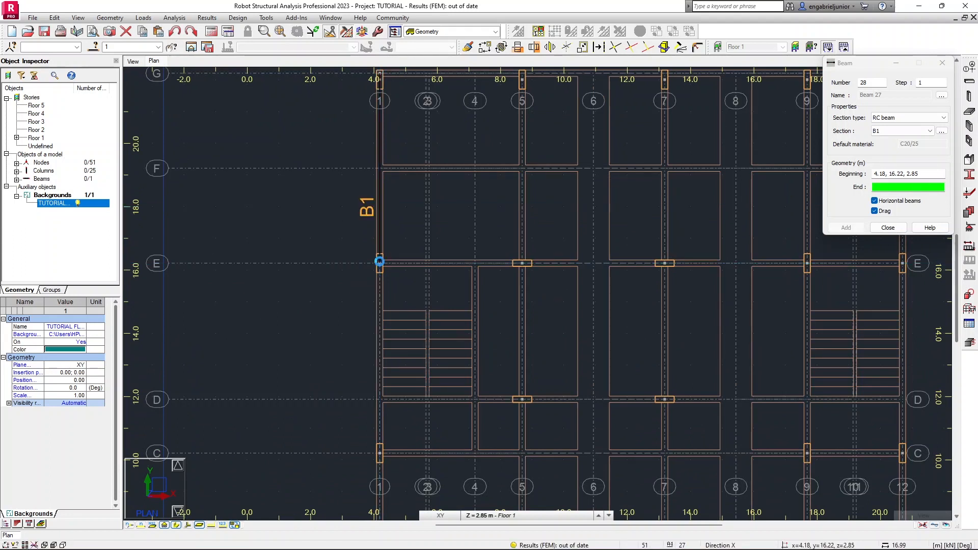
pyautogui.scroll(-3, 379, 263)
pyautogui.moveTo(379, 263); pyautogui.dragTo(372, 180, button='middle')
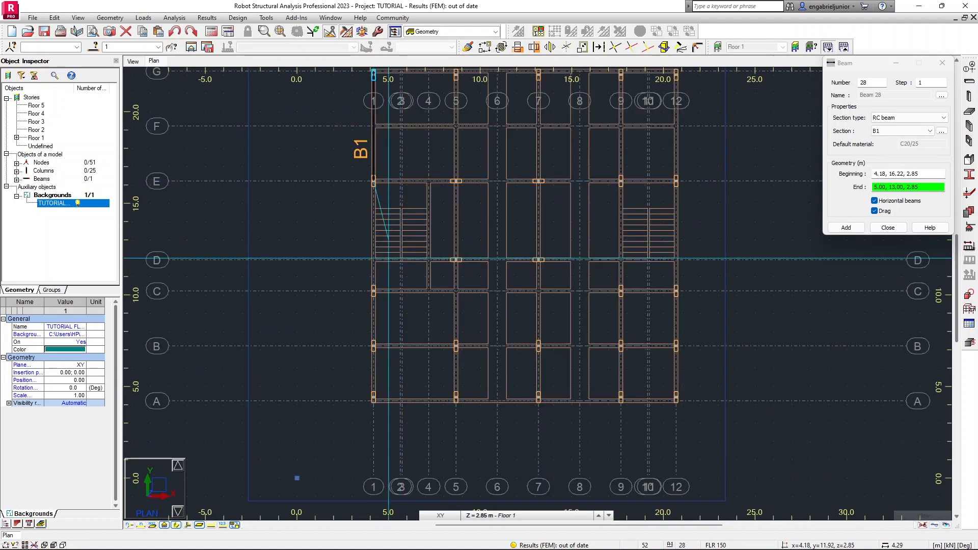
pyautogui.click(373, 291)
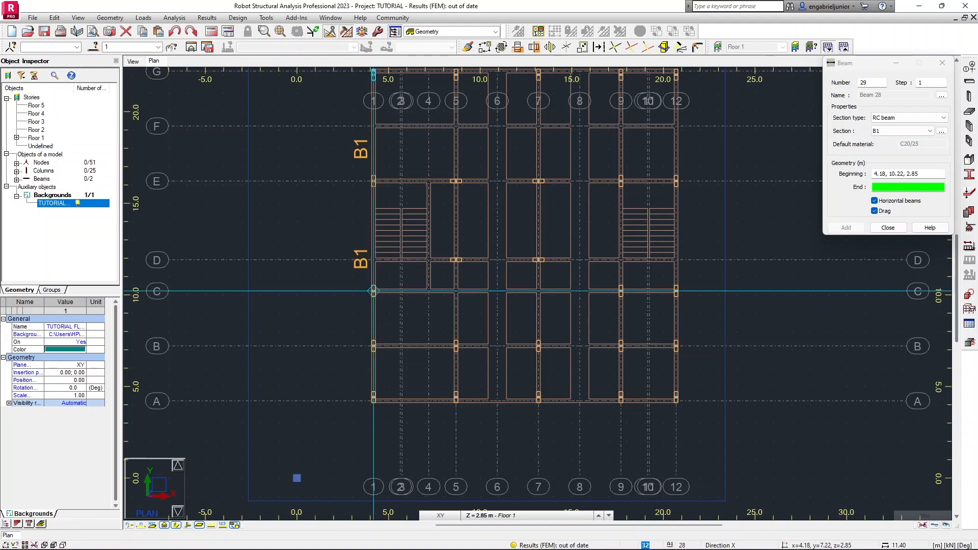
pyautogui.click(373, 346)
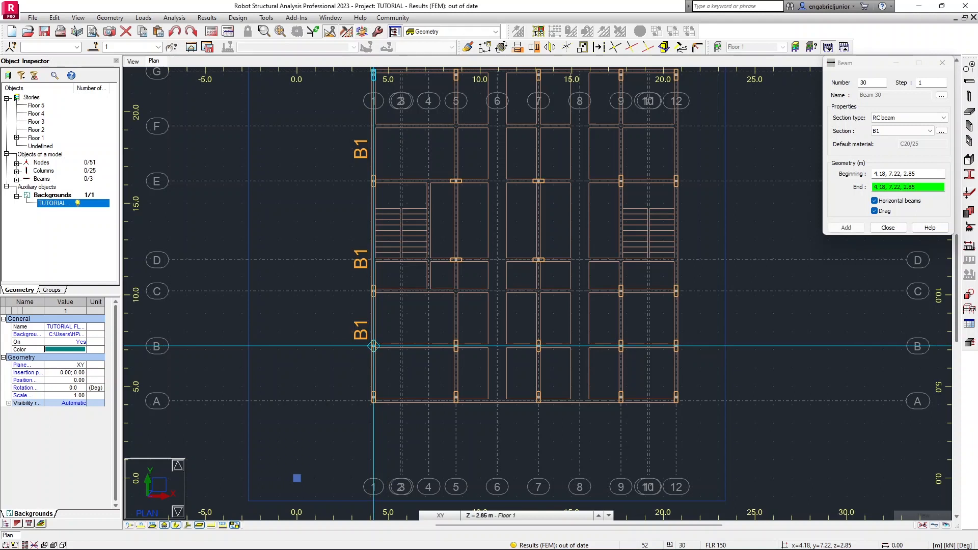
pyautogui.scroll(6, 374, 401)
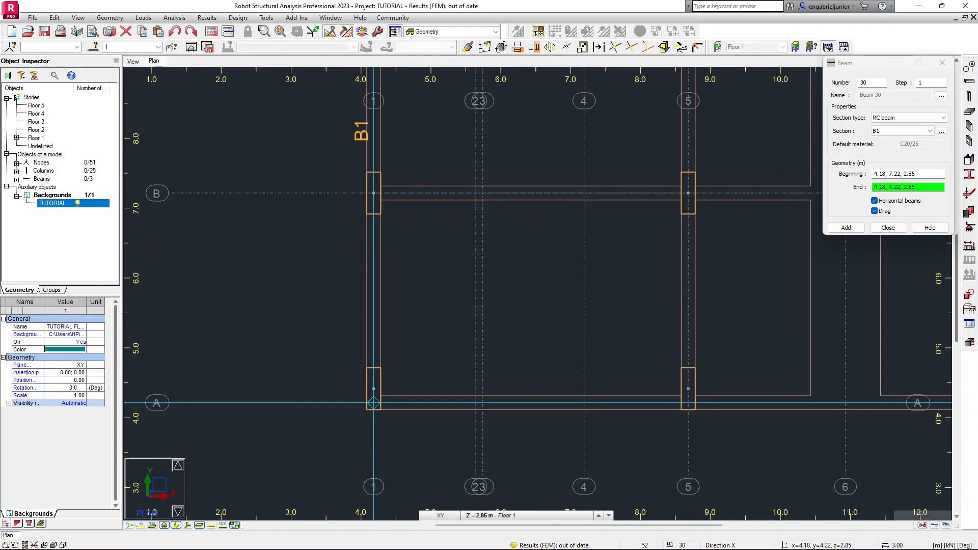
pyautogui.click(373, 404)
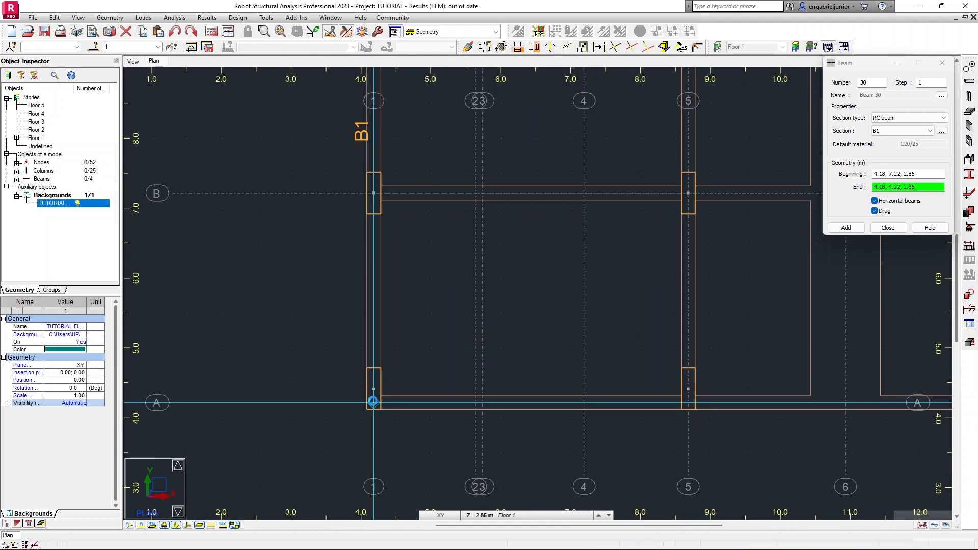
# Draw B1 beams along grid A from column A/1 through A/5, A/7 and A/9 to column A/12.
pyautogui.scroll(-5, 374, 404)
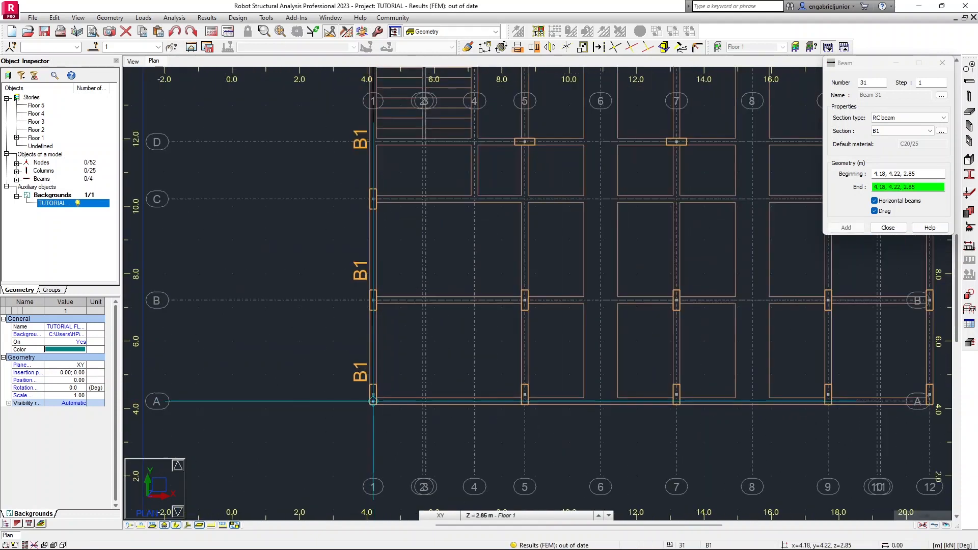
pyautogui.scroll(-1, 372, 401)
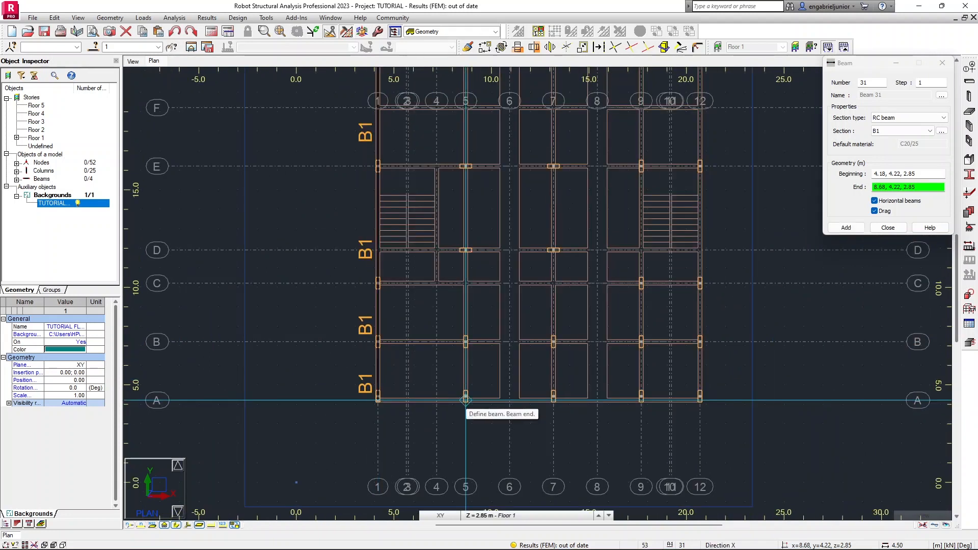
pyautogui.click(465, 400)
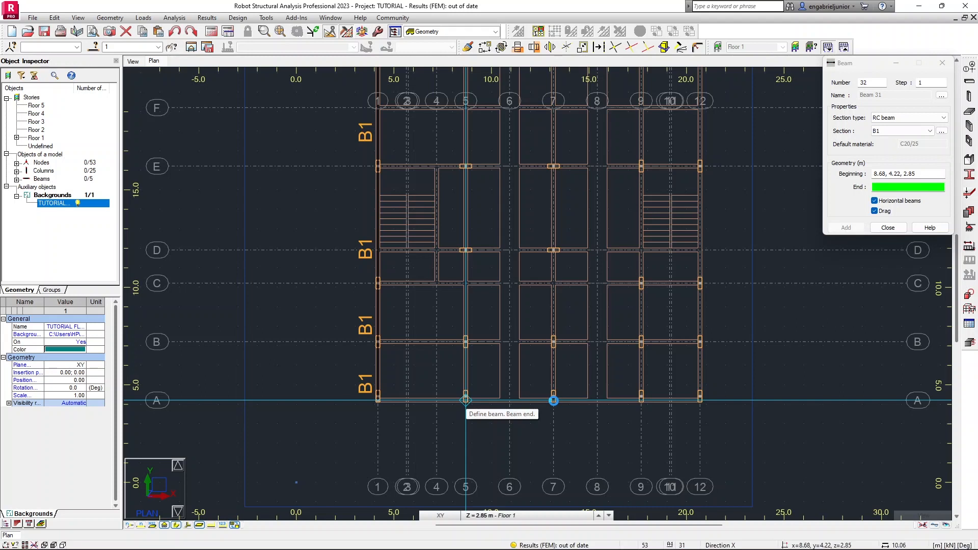
pyautogui.scroll(3, 553, 400)
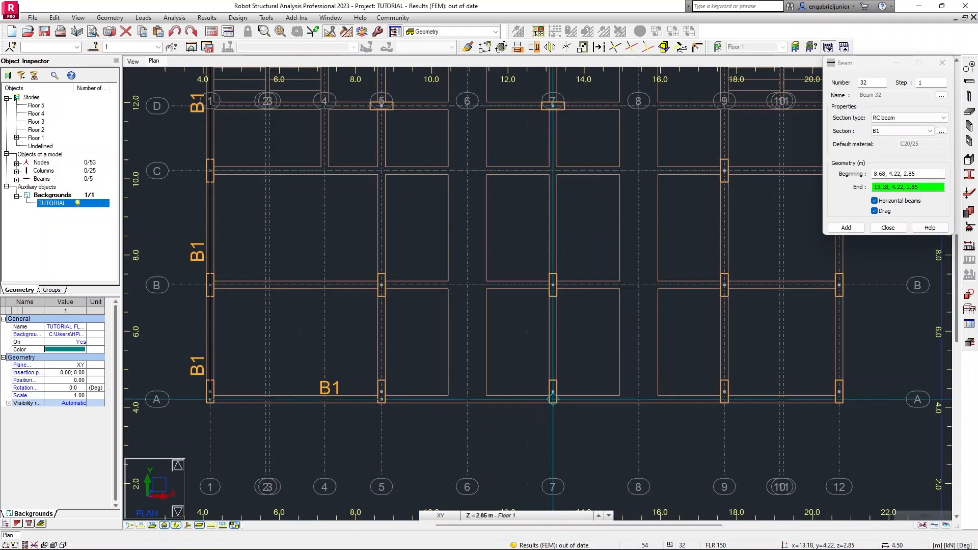
pyautogui.click(553, 400)
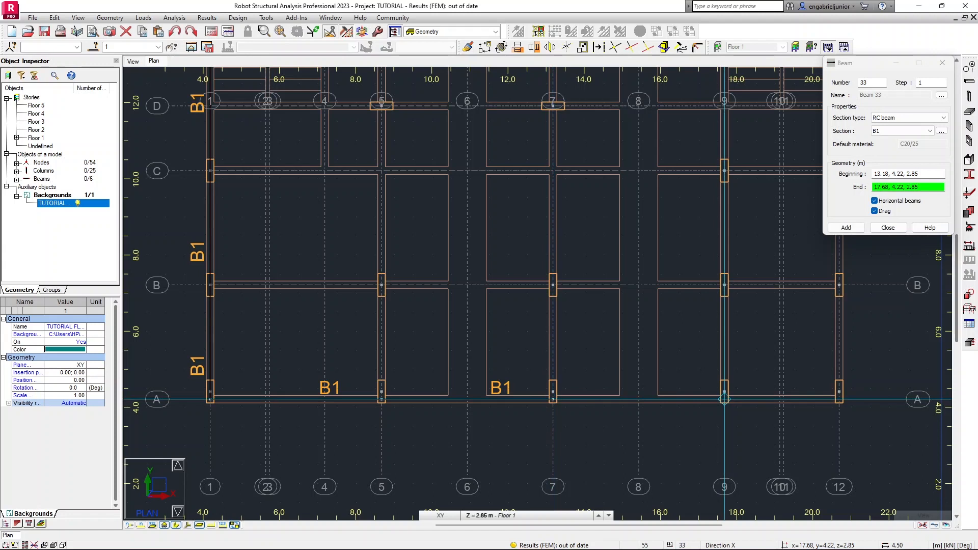
pyautogui.click(724, 400)
pyautogui.click(839, 398)
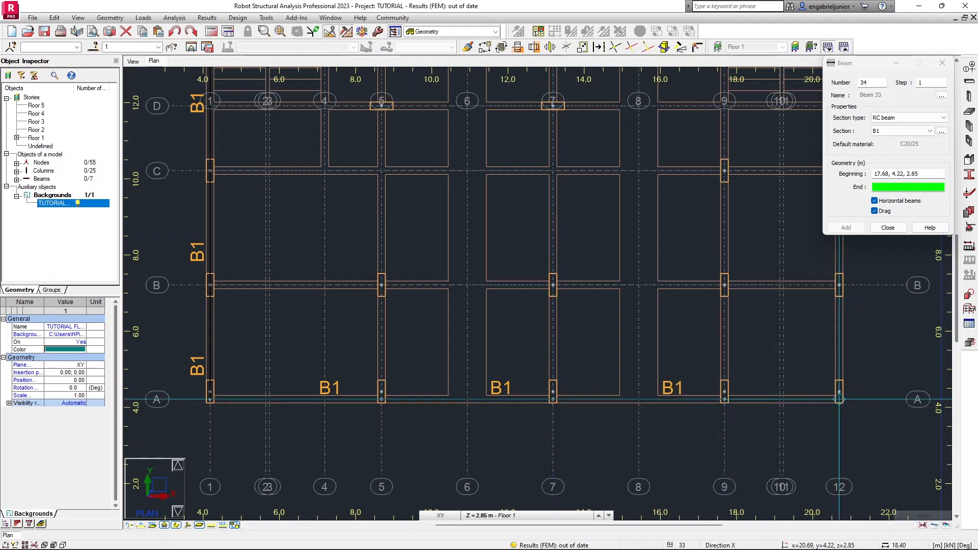
pyautogui.click(839, 399)
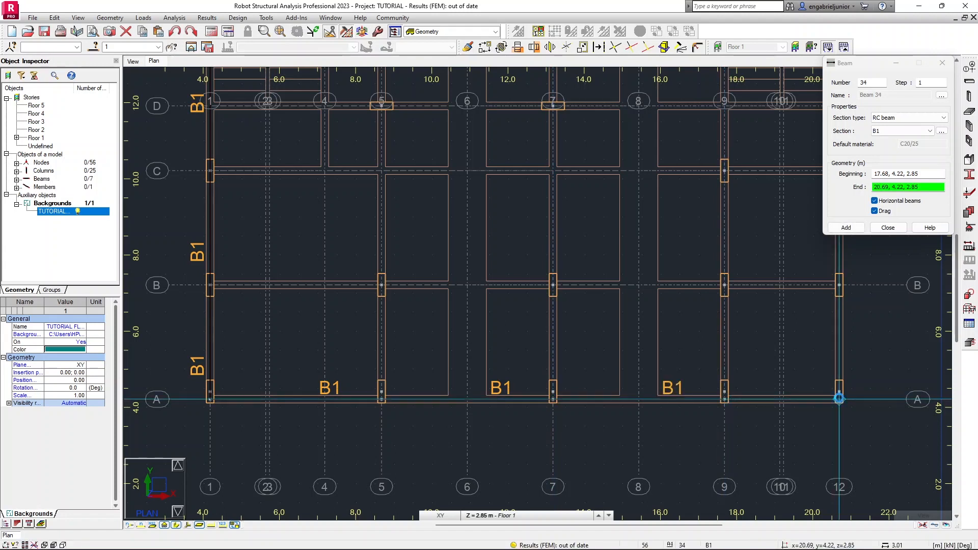
# Continue B1 beams up grid 12 from column A/12 through B/12, C/12 and E/12 to column G/12.
pyautogui.moveTo(820, 360); pyautogui.dragTo(468, 378, button='middle')
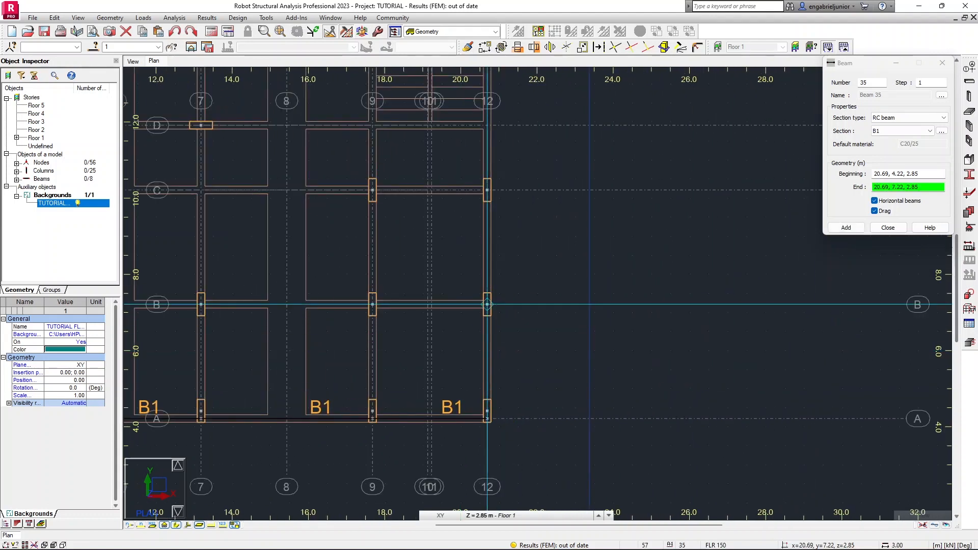
pyautogui.click(487, 304)
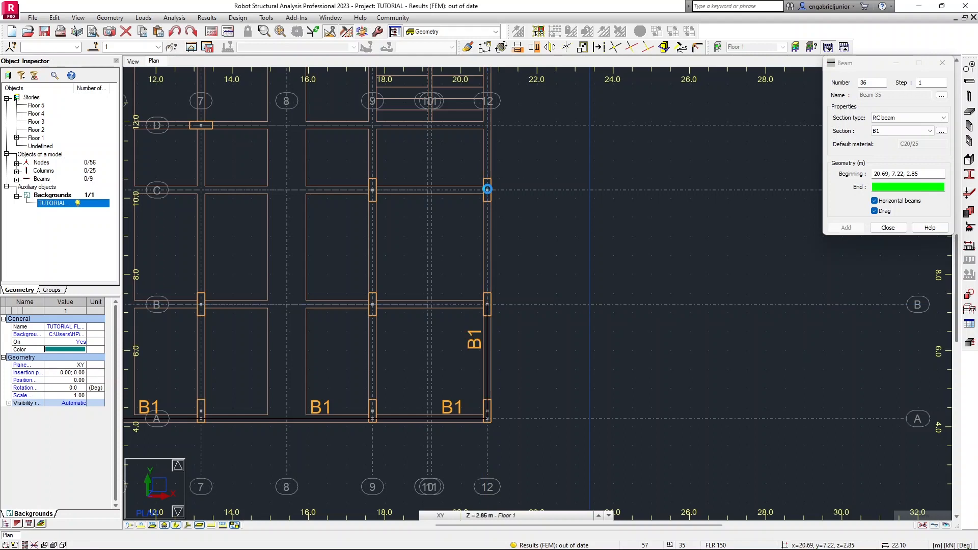
pyautogui.click(487, 190)
pyautogui.moveTo(487, 208); pyautogui.dragTo(510, 471, button='middle')
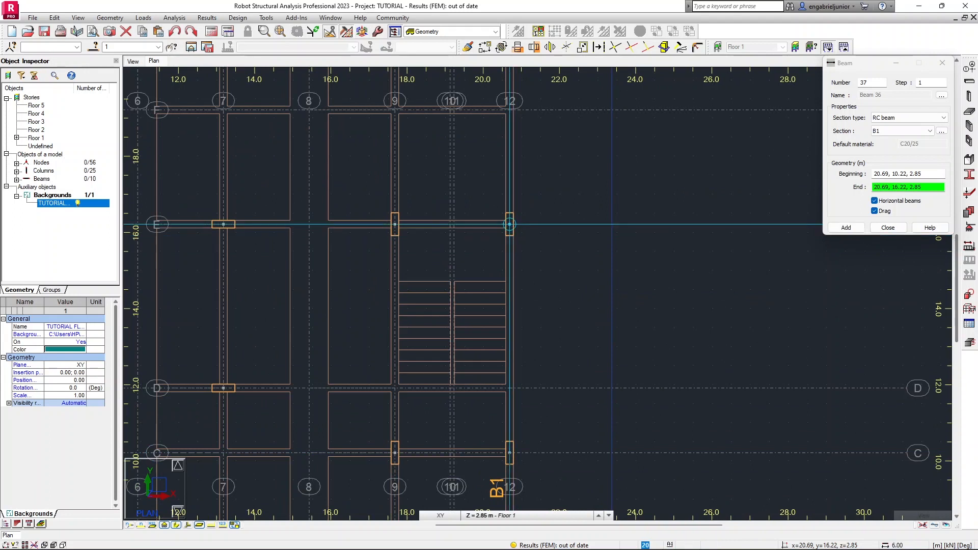
pyautogui.click(510, 224)
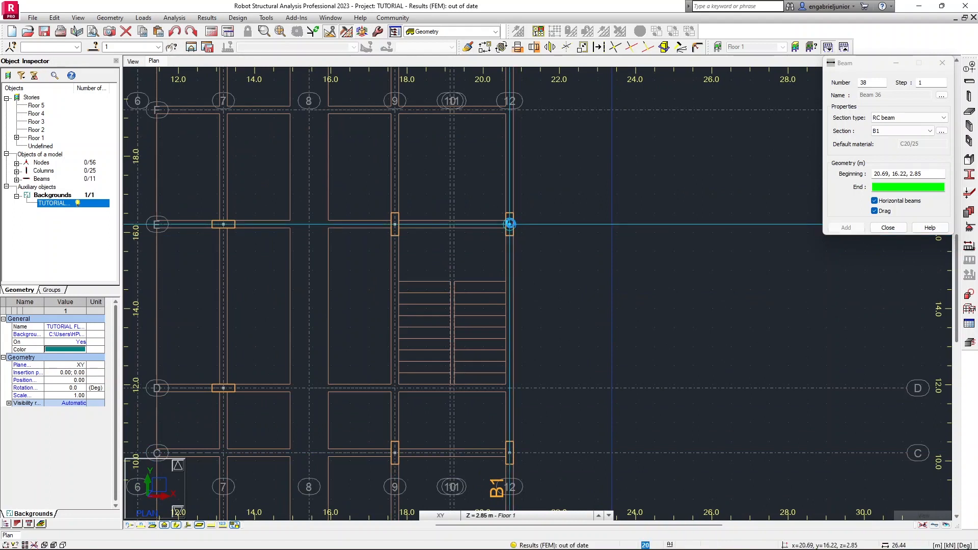
pyautogui.moveTo(508, 221); pyautogui.dragTo(554, 439, button='middle')
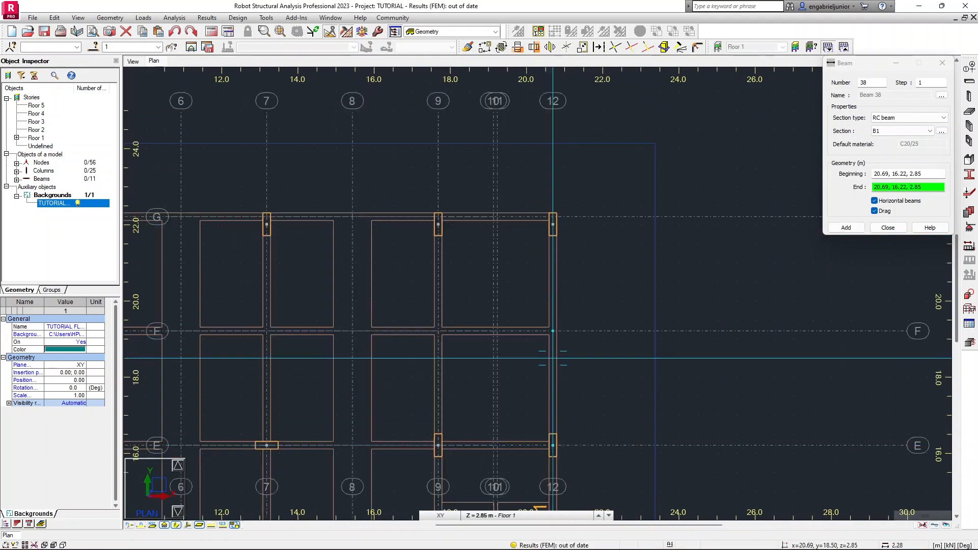
pyautogui.click(553, 217)
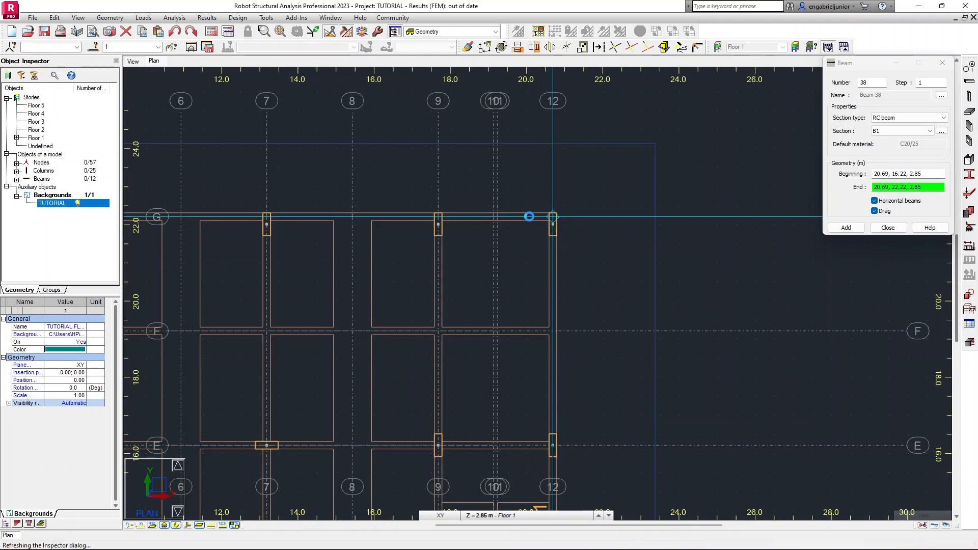
# Draw B1 beams along grid G from column G/12 through G/9, G/7 and G/5 back to column G/1.
pyautogui.moveTo(527, 218); pyautogui.dragTo(738, 246, button='middle')
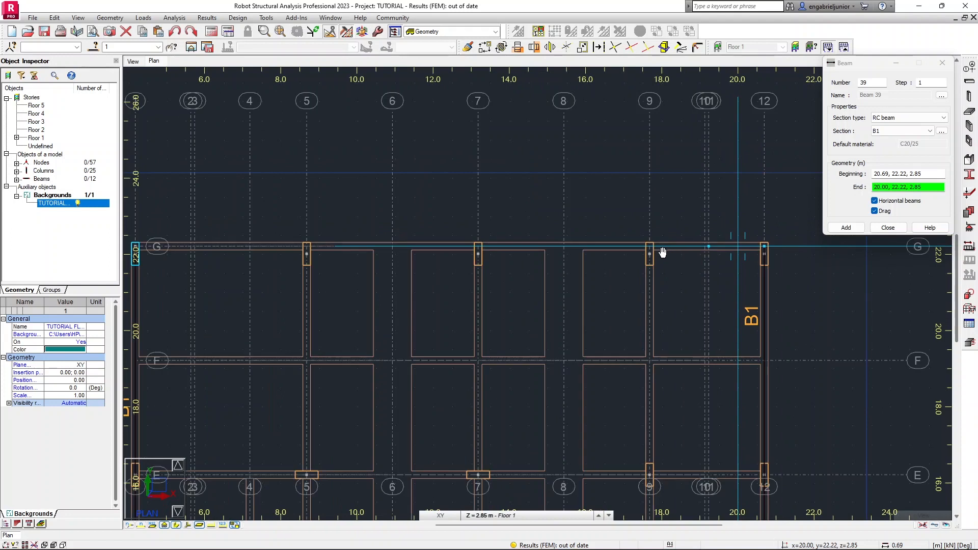
pyautogui.scroll(1, 657, 250)
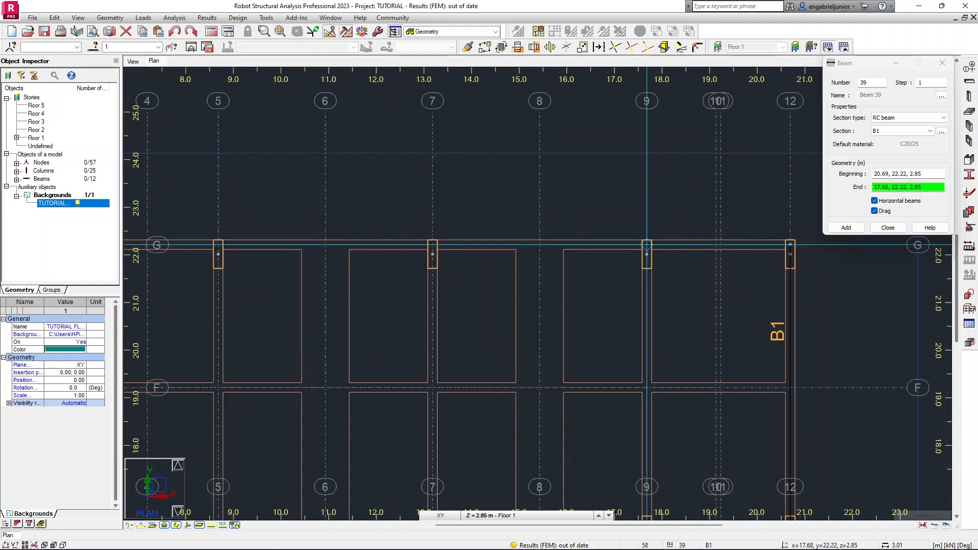
pyautogui.click(647, 245)
pyautogui.click(432, 245)
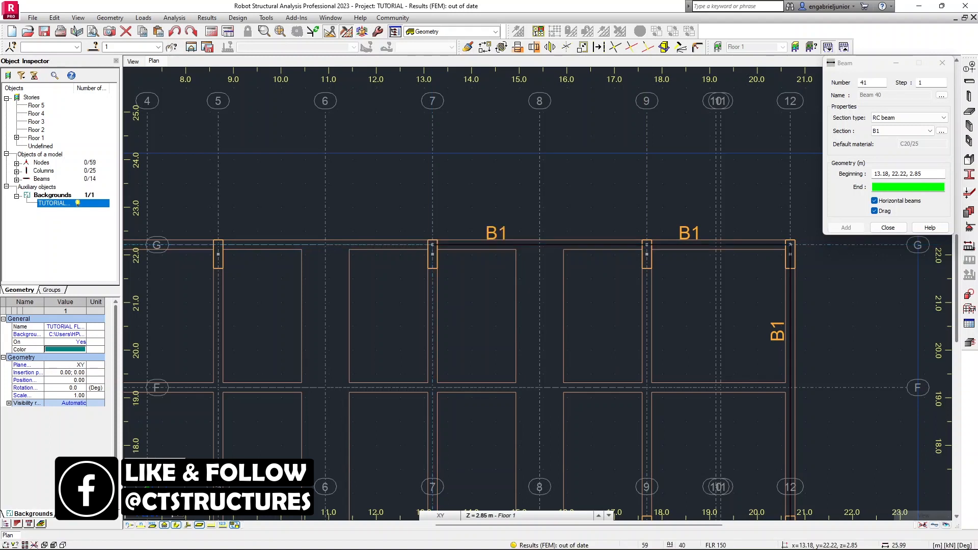
pyautogui.moveTo(328, 250); pyautogui.dragTo(563, 277, button='middle')
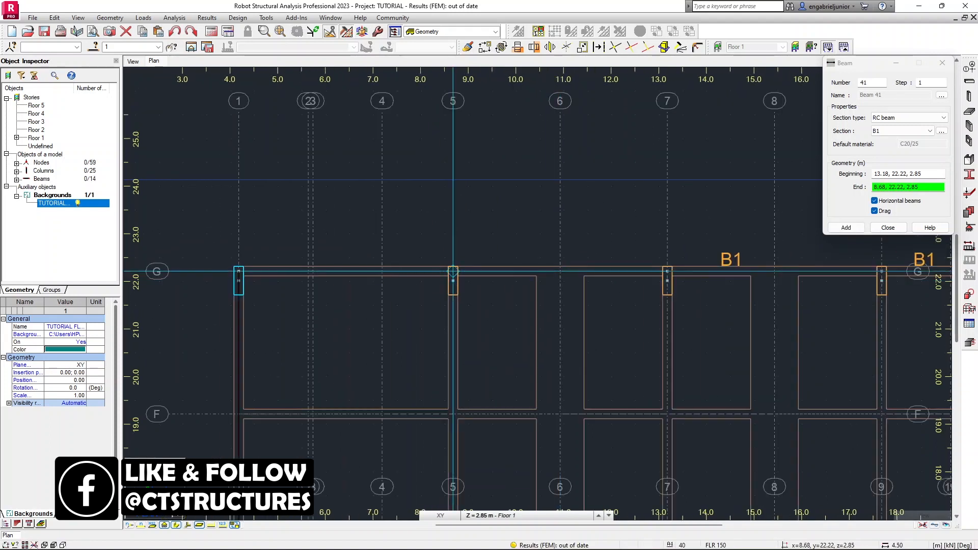
pyautogui.click(240, 271)
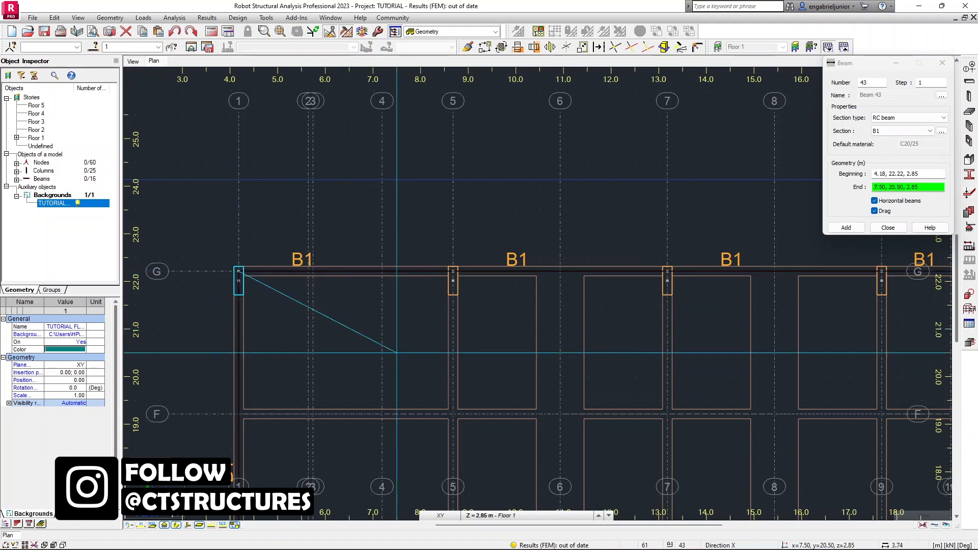
# Draw B1 beams along grid 5 from column G/5 through E/5, D/5 and B/5 to column A/5, then end the chain.
pyautogui.scroll(-3, 357, 306)
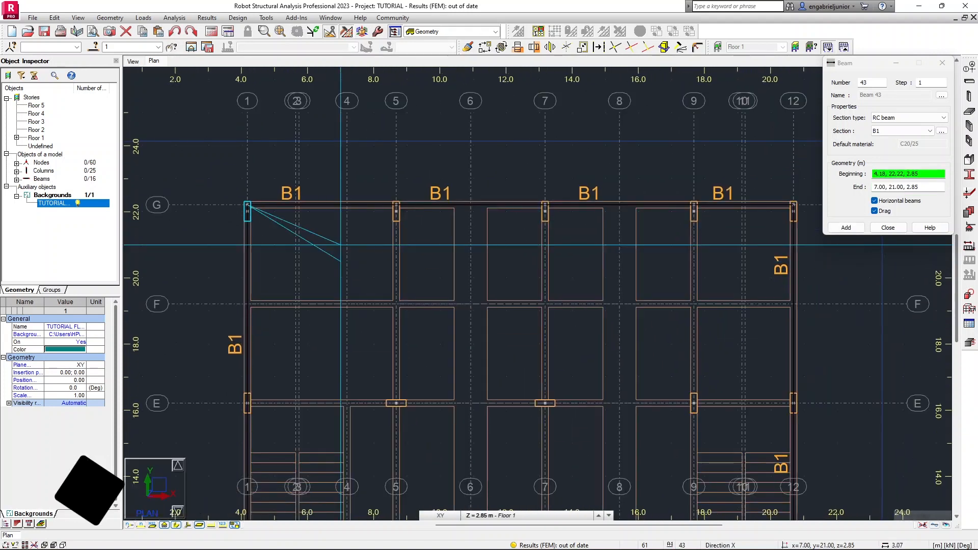
pyautogui.scroll(-3, 410, 332)
pyautogui.moveTo(411, 332); pyautogui.dragTo(369, 208, button='middle')
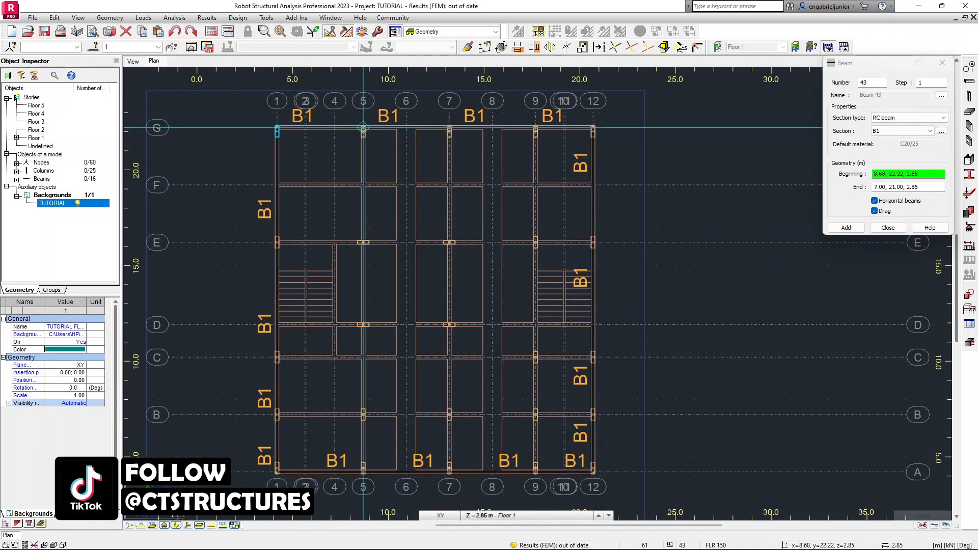
pyautogui.click(364, 127)
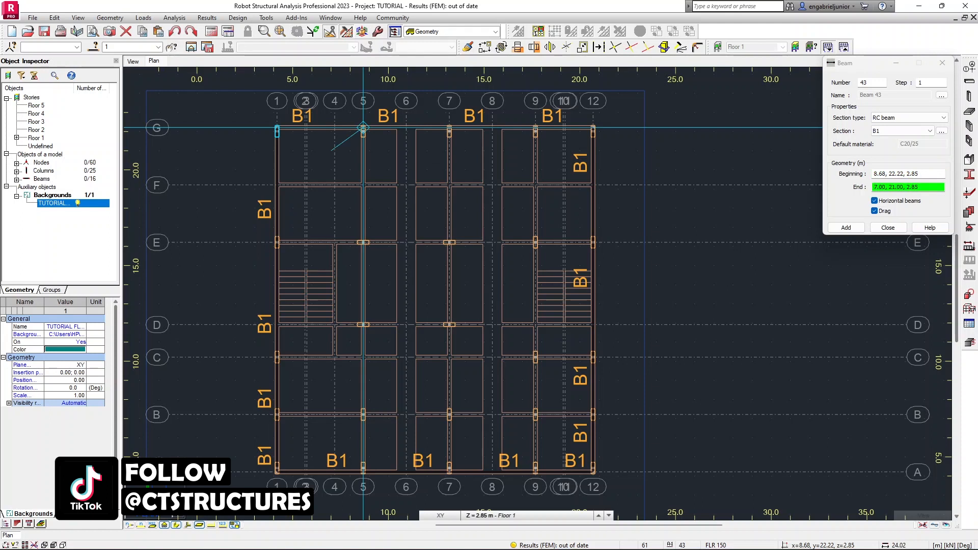
pyautogui.click(363, 243)
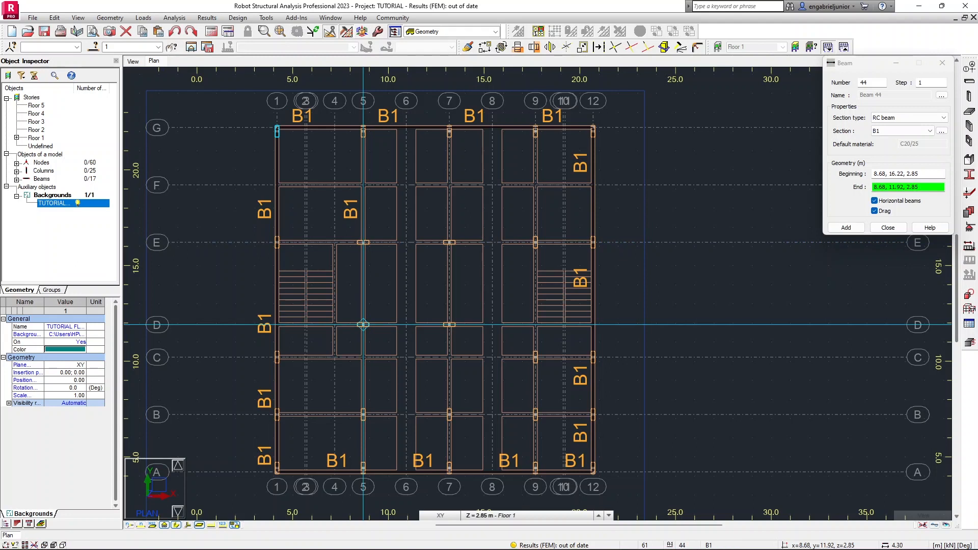
pyautogui.click(363, 325)
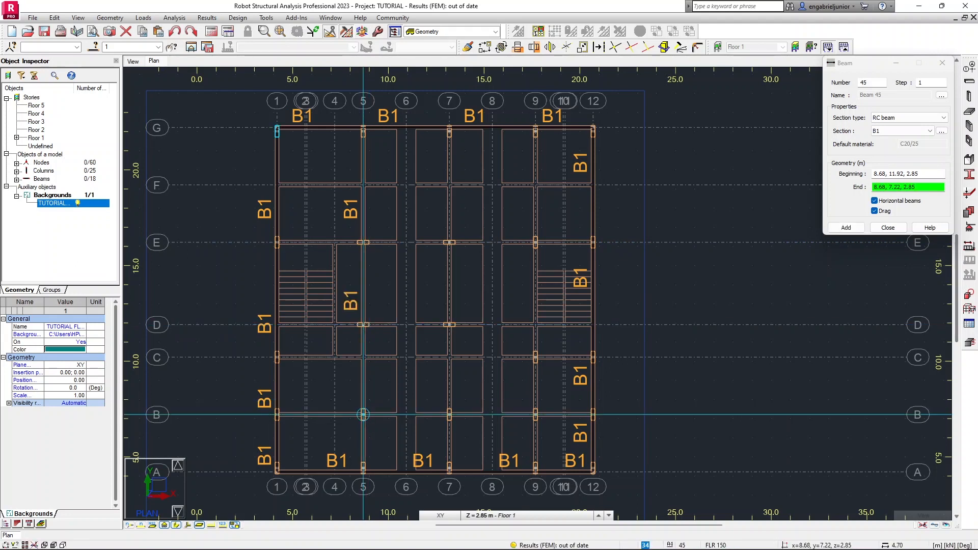
pyautogui.click(365, 427)
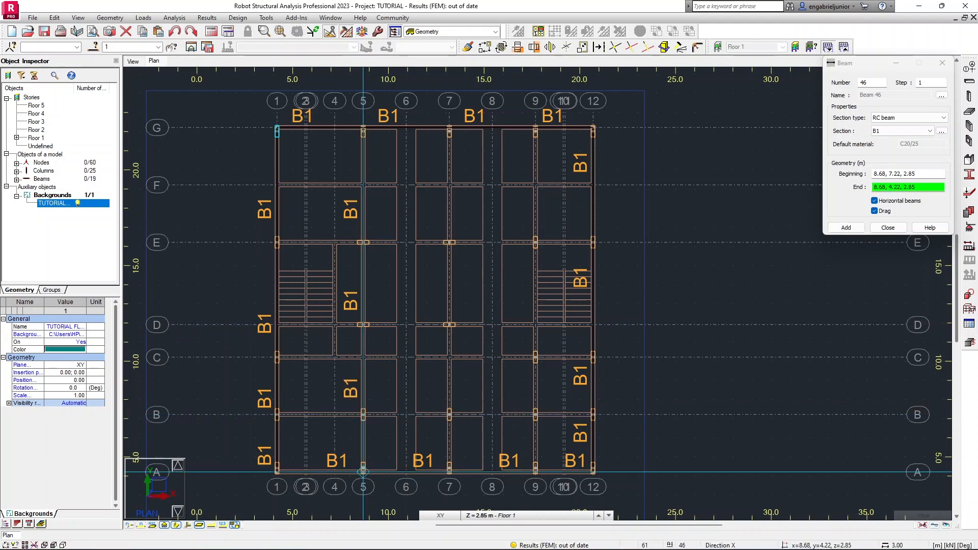
pyautogui.click(364, 471)
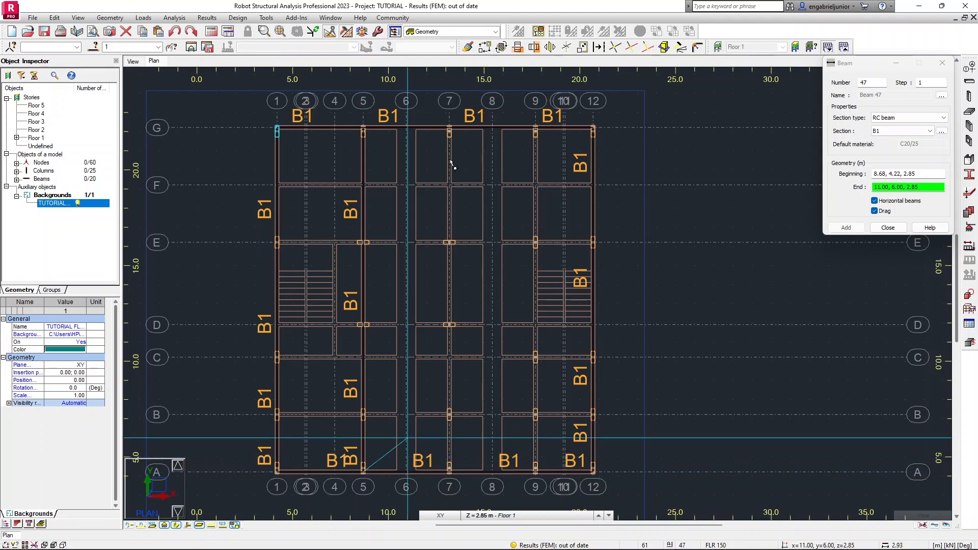
pyautogui.press('Escape')
# Draw B1 beams along grid 7 from column G/7 through E/7, D/7 and B/7 to column A/7, then end the chain.
pyautogui.click(449, 127)
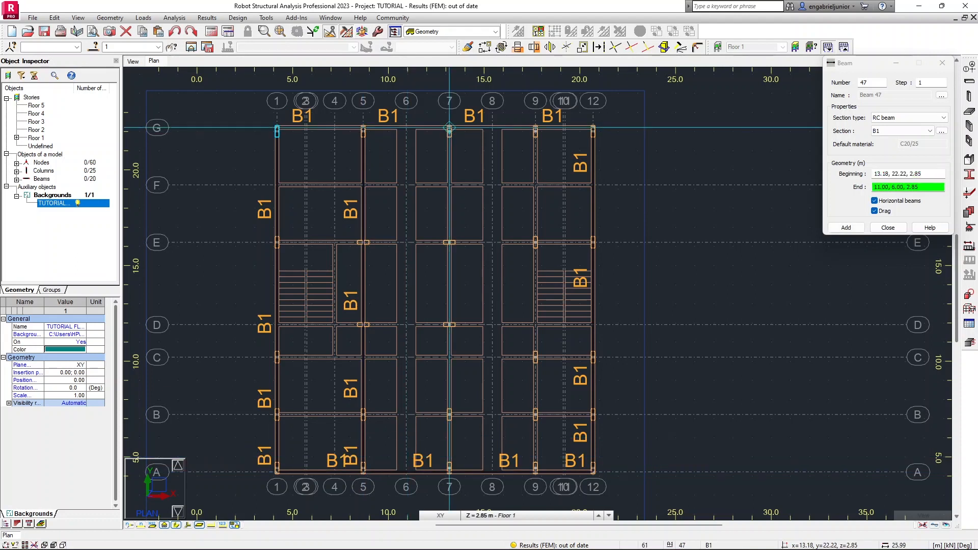
pyautogui.click(449, 243)
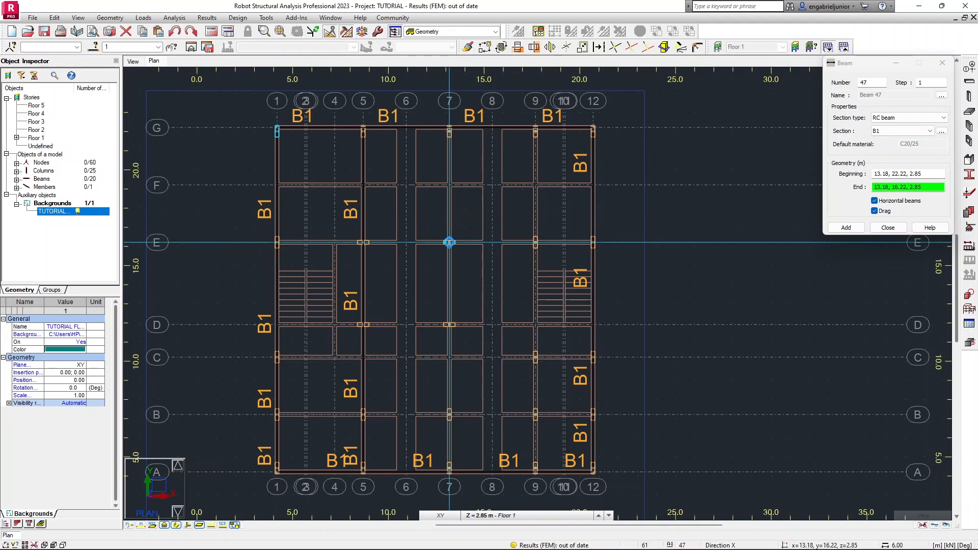
pyautogui.click(449, 324)
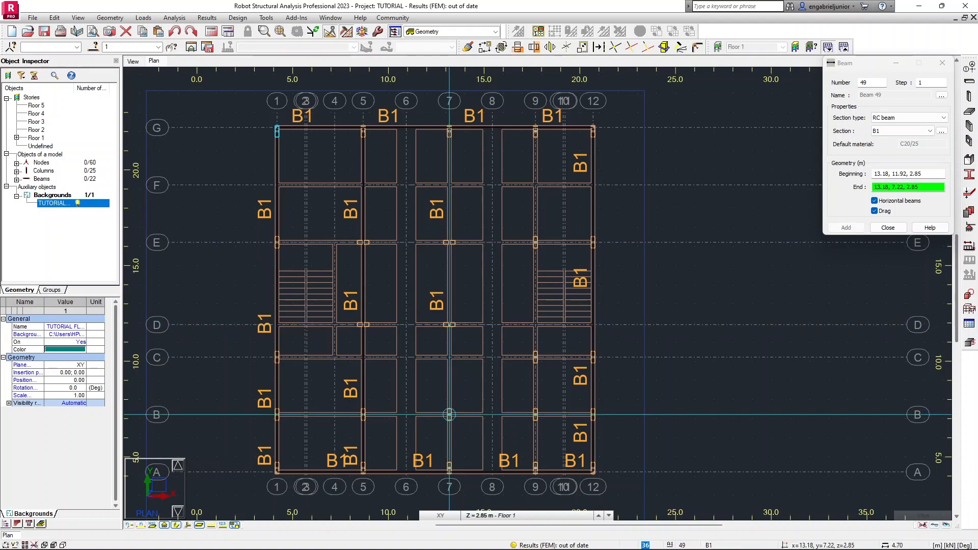
pyautogui.click(450, 414)
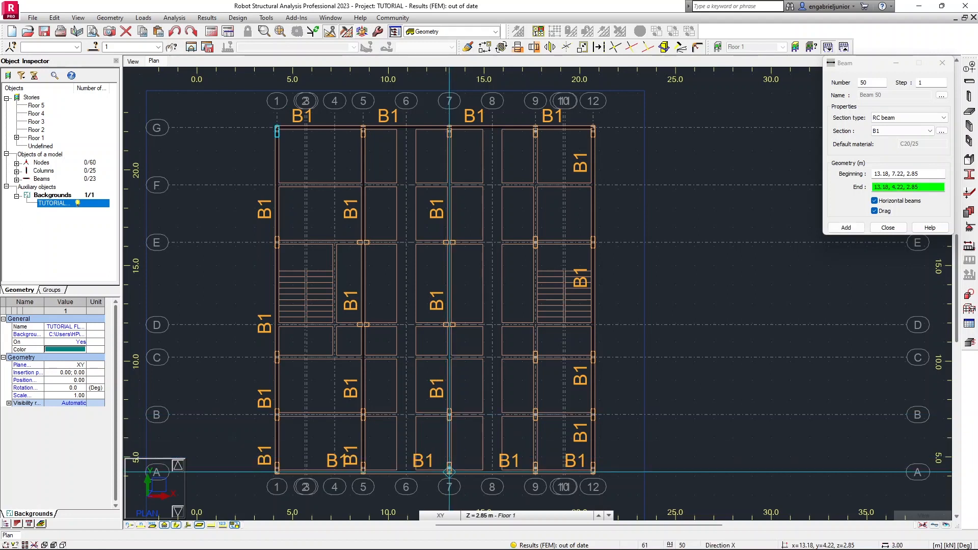
pyautogui.click(449, 471)
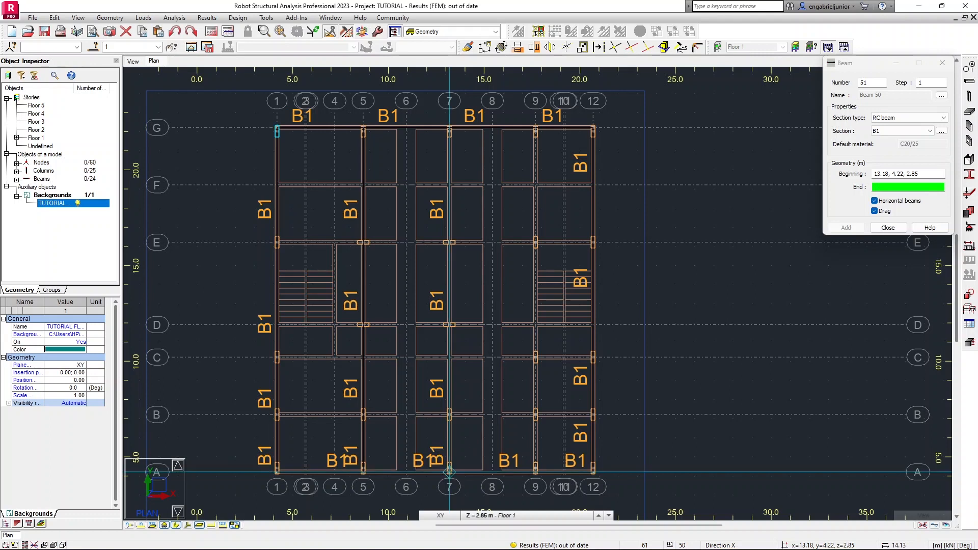
pyautogui.press('Escape')
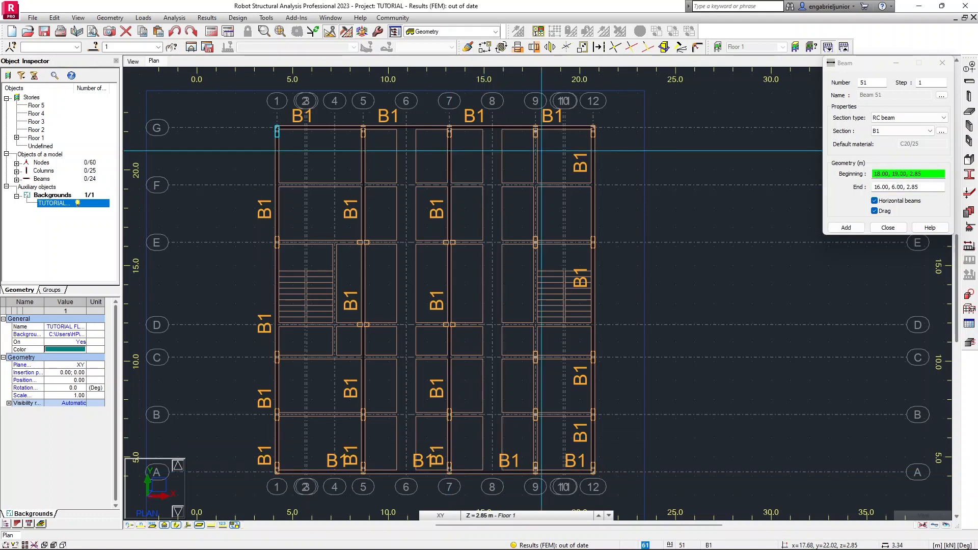
# Draw B1 beams along grid 9 from column G/9 through E/9, C/9 and B/9 to column A/9, then end the chain.
pyautogui.click(535, 127)
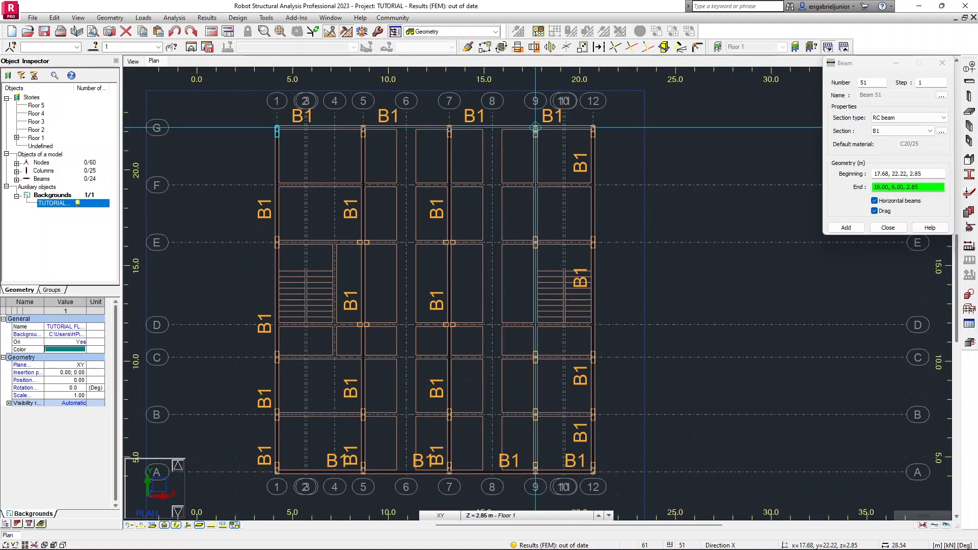
pyautogui.click(534, 242)
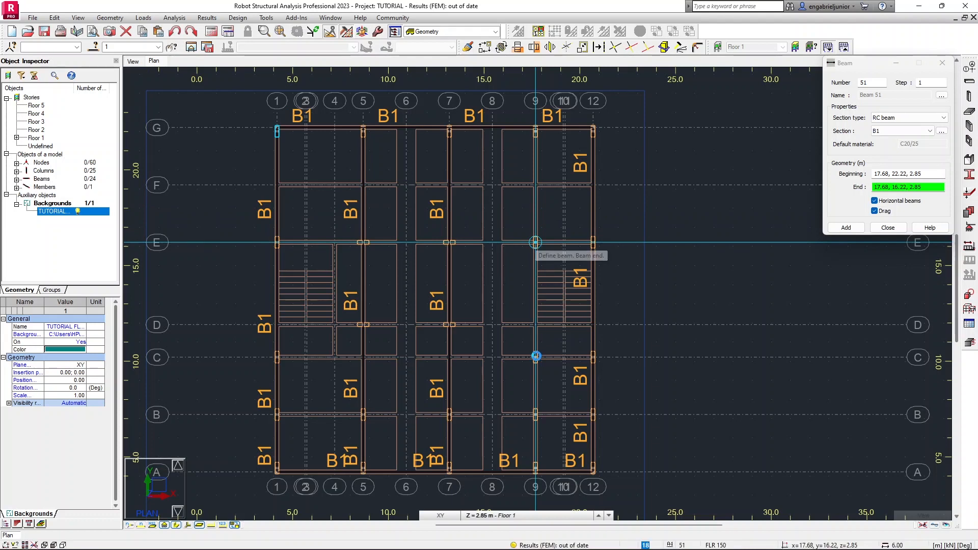
pyautogui.click(535, 357)
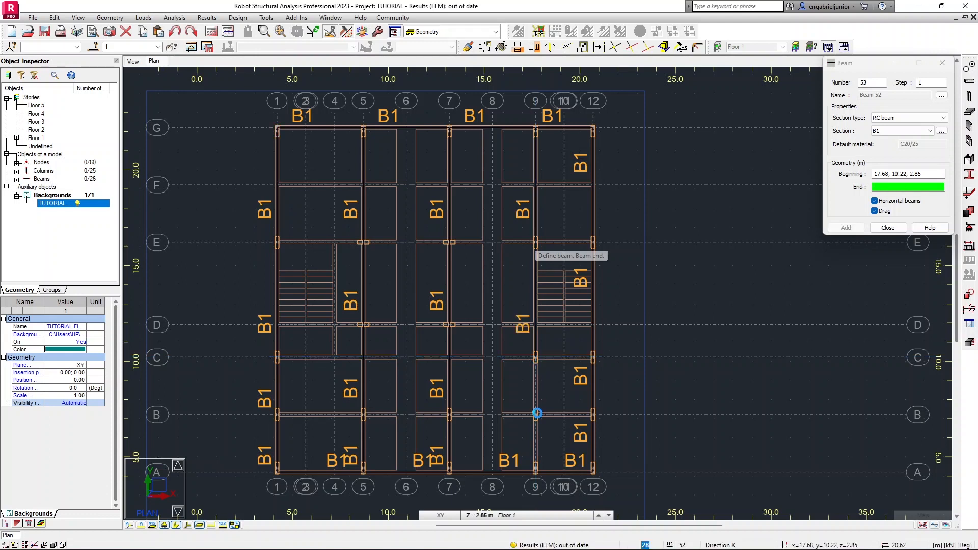
pyautogui.click(535, 414)
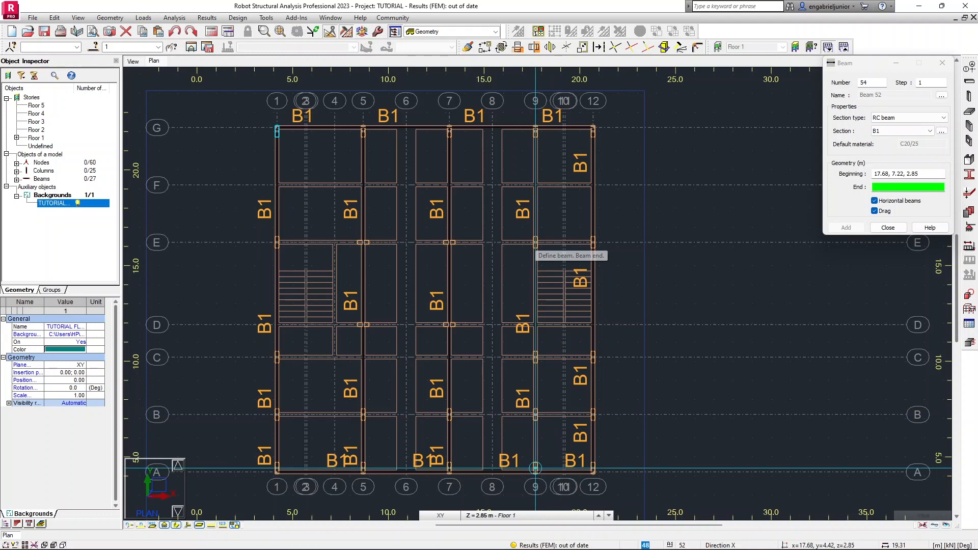
pyautogui.click(534, 471)
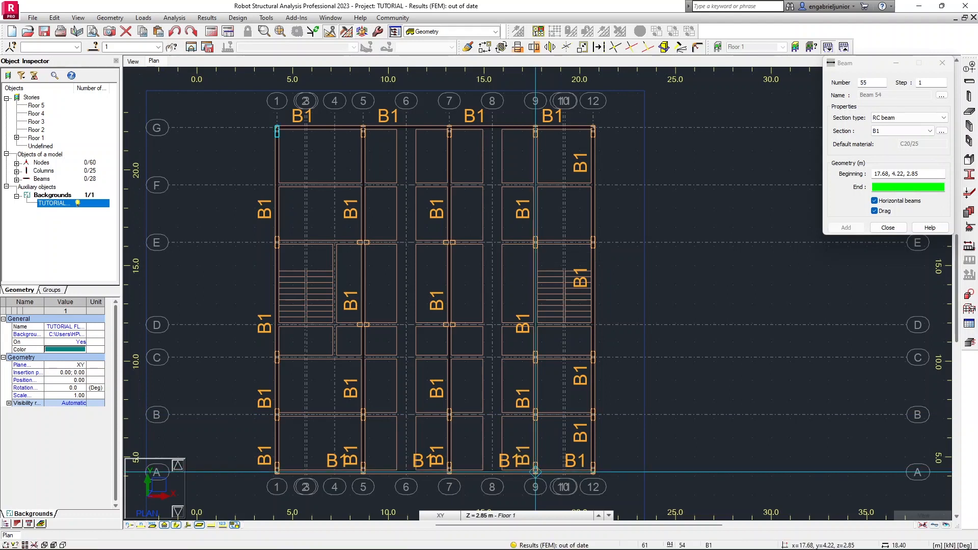
pyautogui.click(565, 418)
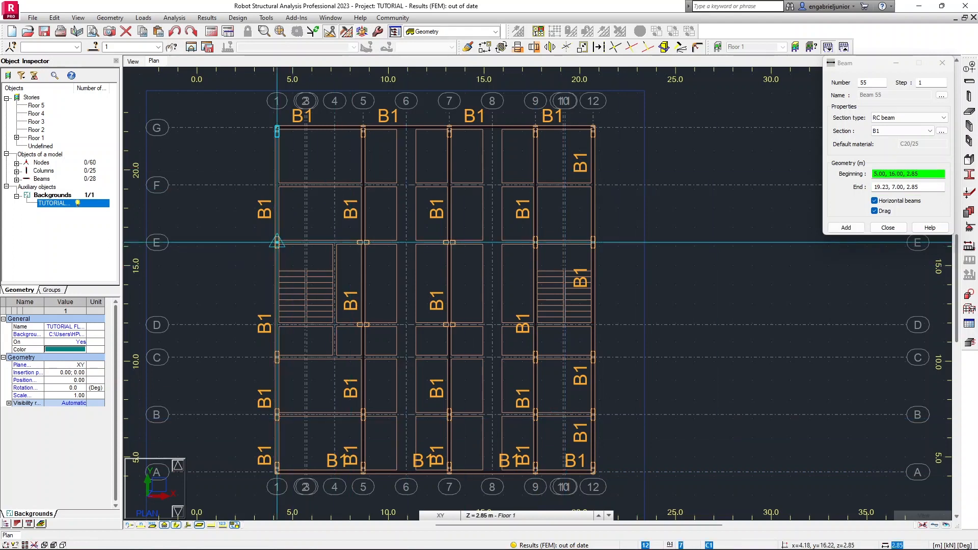
# Draw B1 beams along grid E from column E/1 through E/5, E/7 and E/9 to column E/12, then end the chain.
pyautogui.click(277, 243)
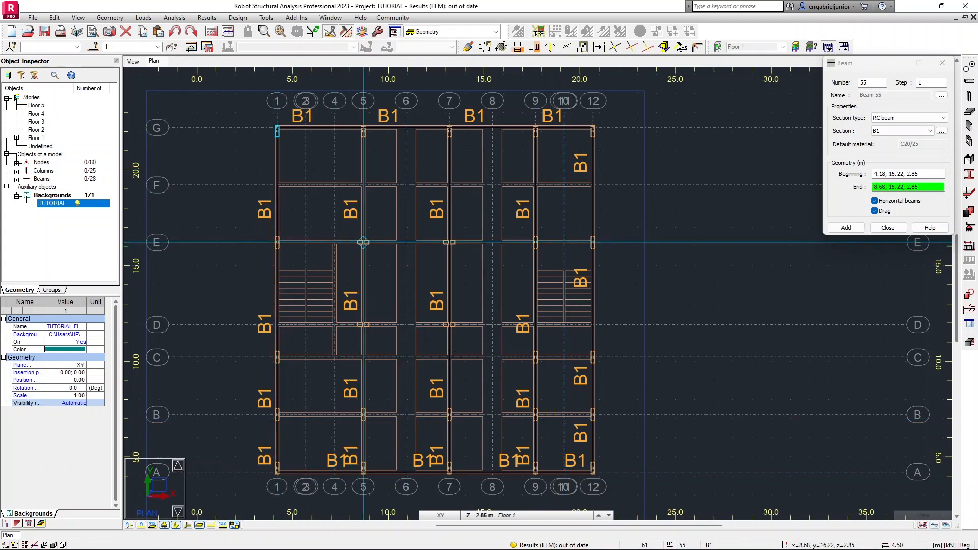
pyautogui.click(363, 242)
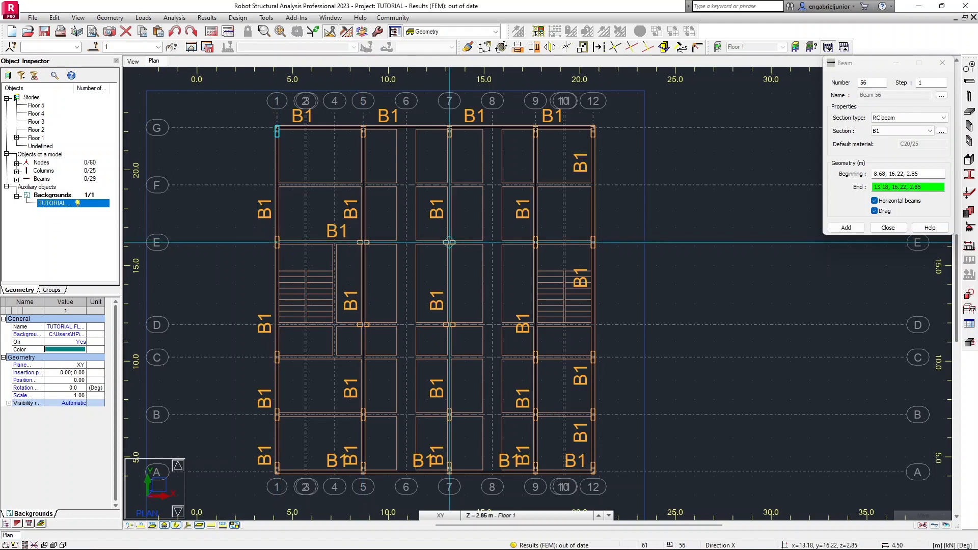
pyautogui.click(450, 243)
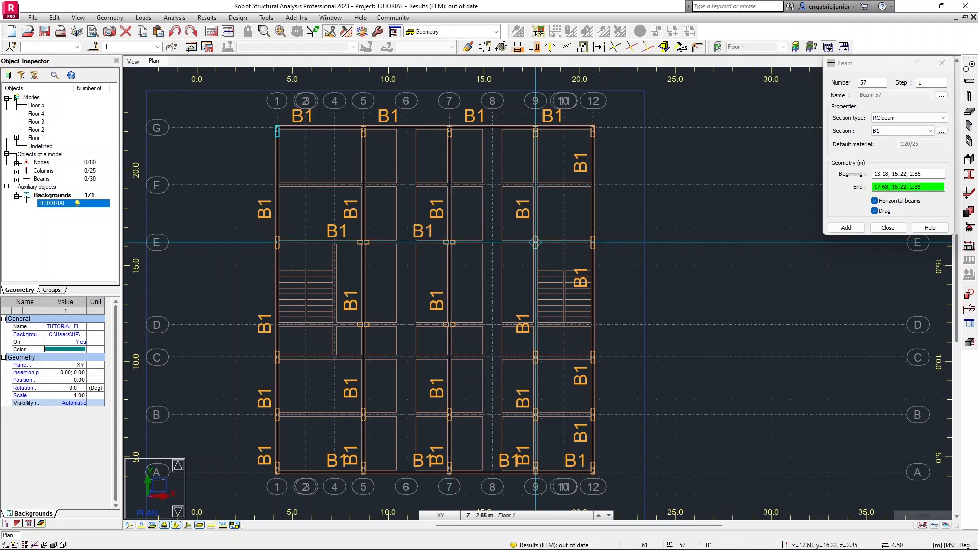
pyautogui.click(535, 243)
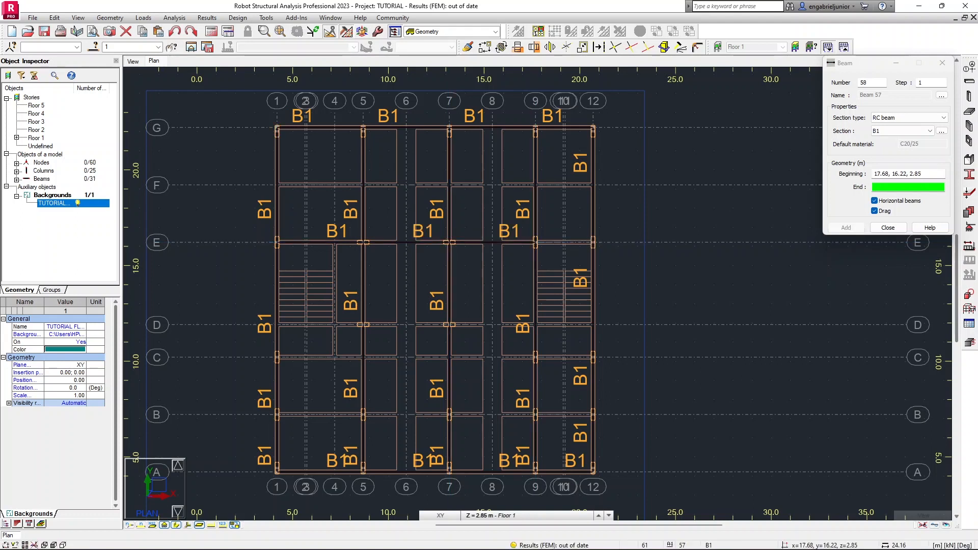
pyautogui.click(593, 243)
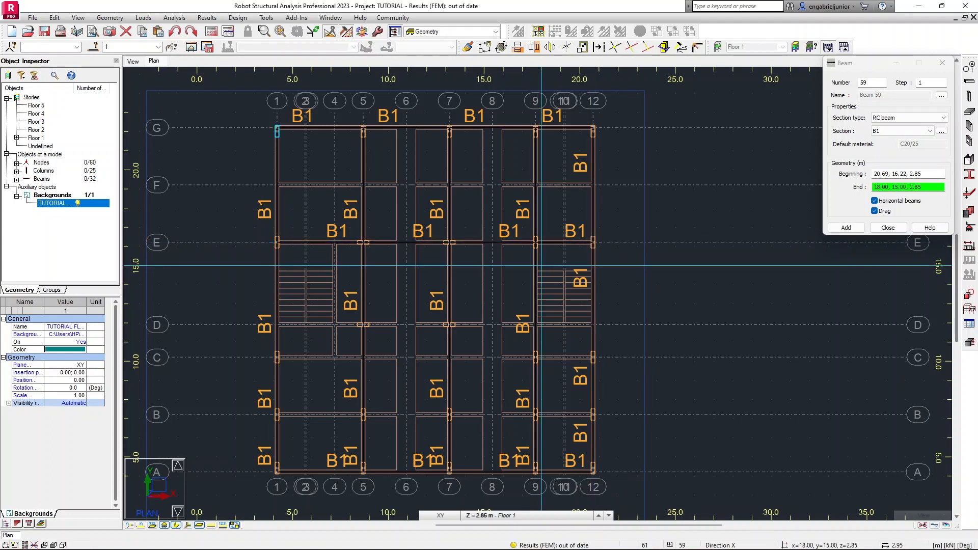
pyautogui.press('Escape')
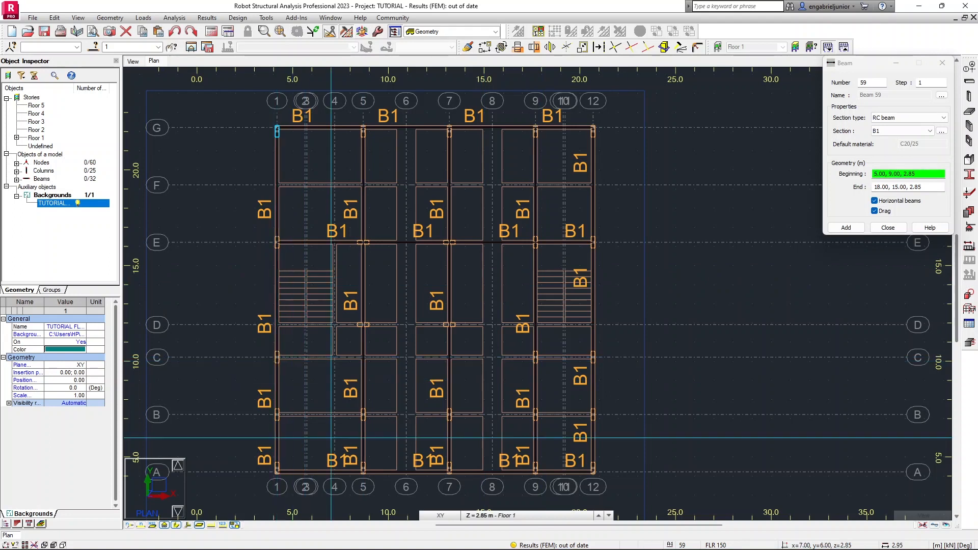
# Draw B1 beams along grid B from column B/1 through B/5, B/7 and B/9 to column B/12, then end the chain.
pyautogui.click(277, 419)
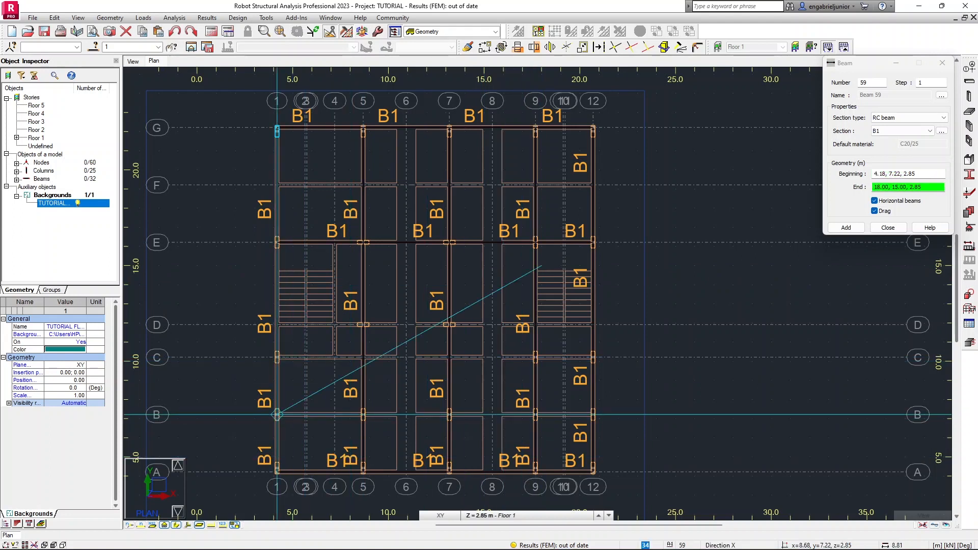
pyautogui.click(363, 414)
pyautogui.click(449, 414)
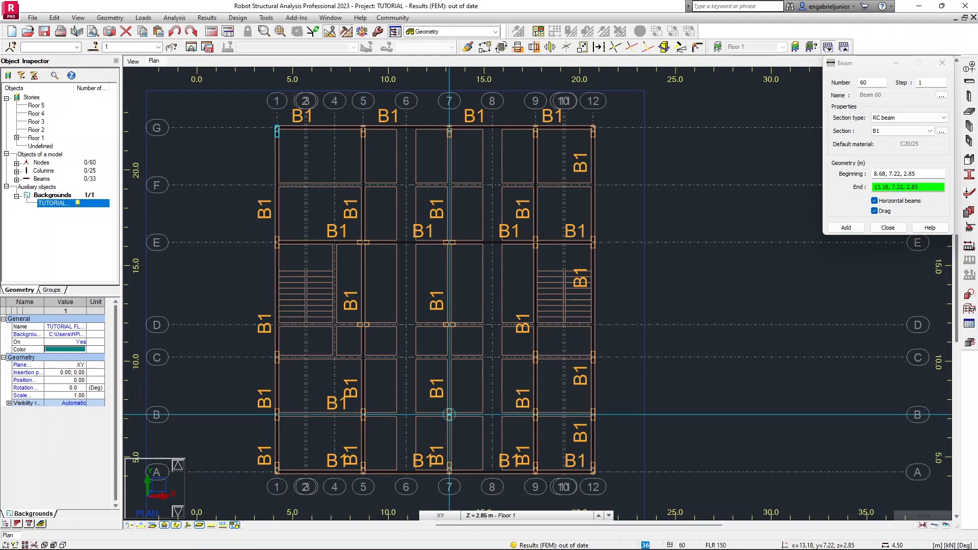
pyautogui.click(536, 414)
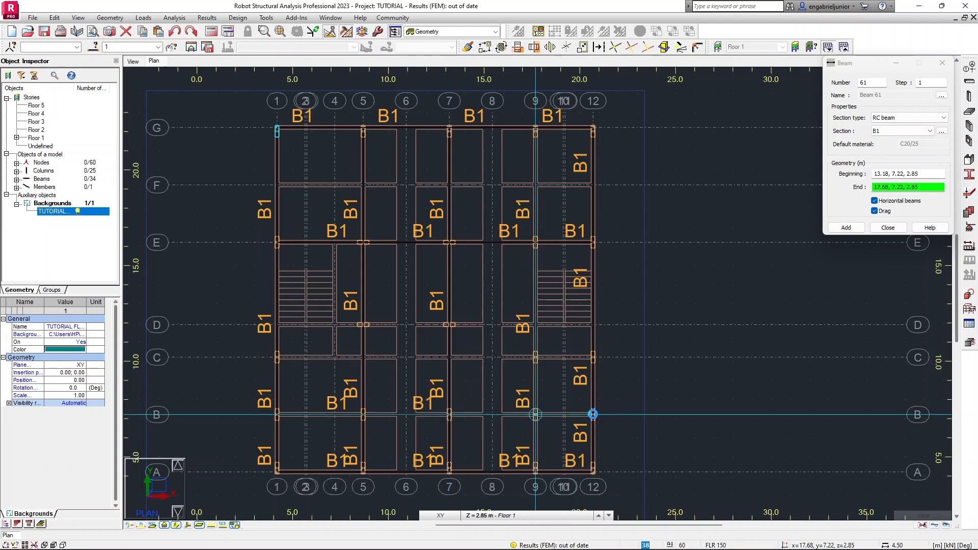
pyautogui.click(593, 414)
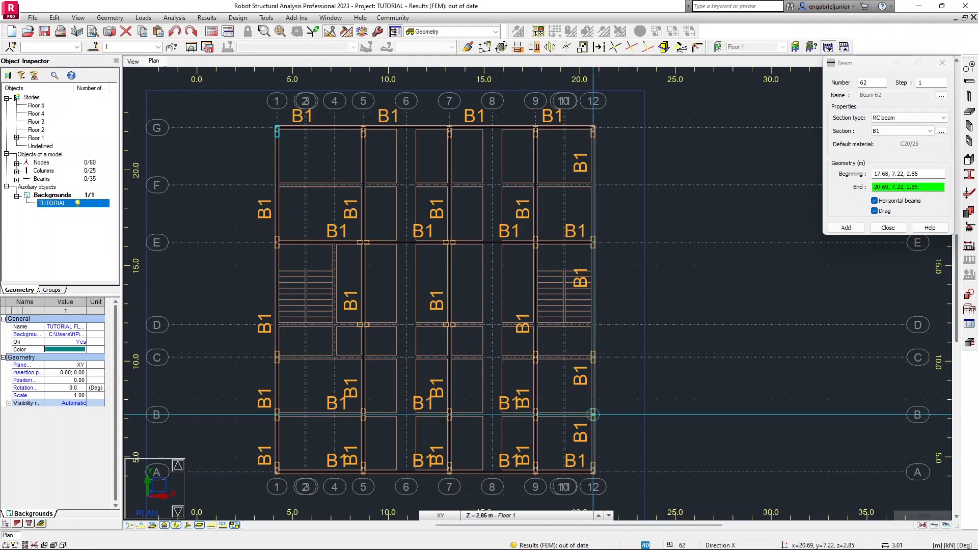
pyautogui.click(593, 414)
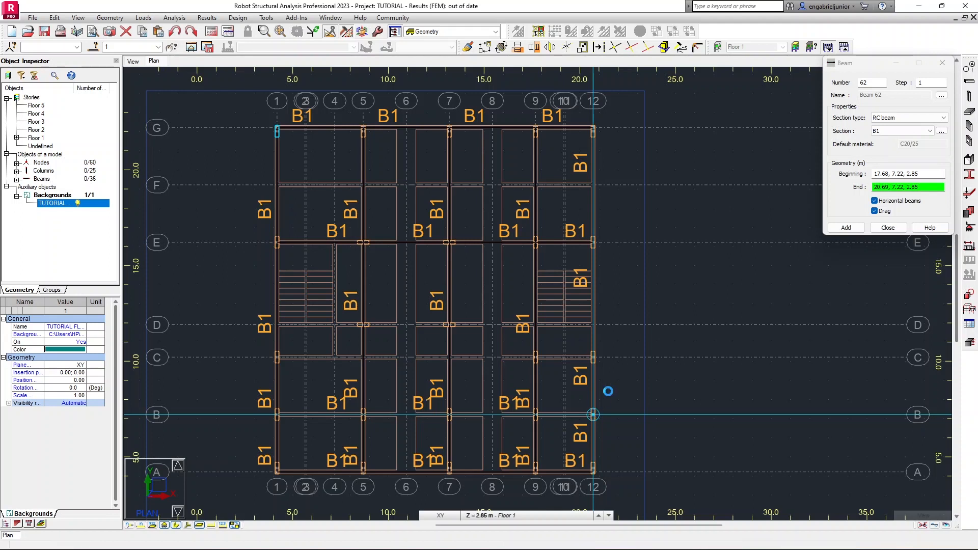
pyautogui.press('Escape')
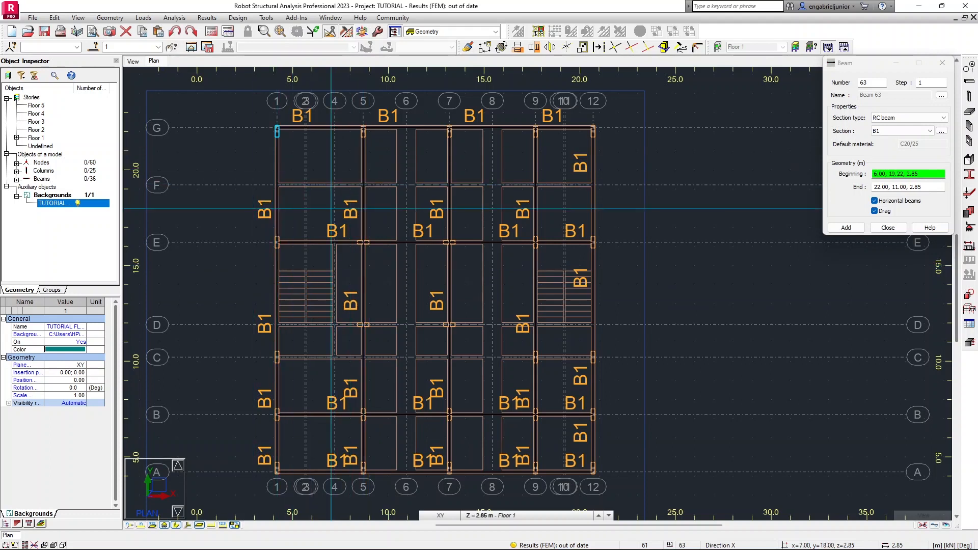
# Draw B1 beams along grid F from F/1 through F/5, F/7 and F/9 to F/12.
pyautogui.click(277, 185)
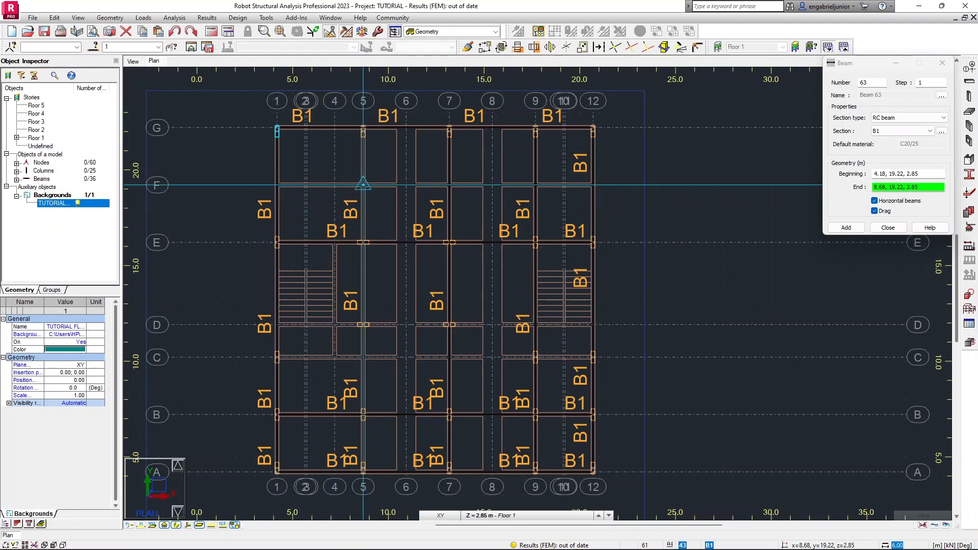
pyautogui.click(363, 185)
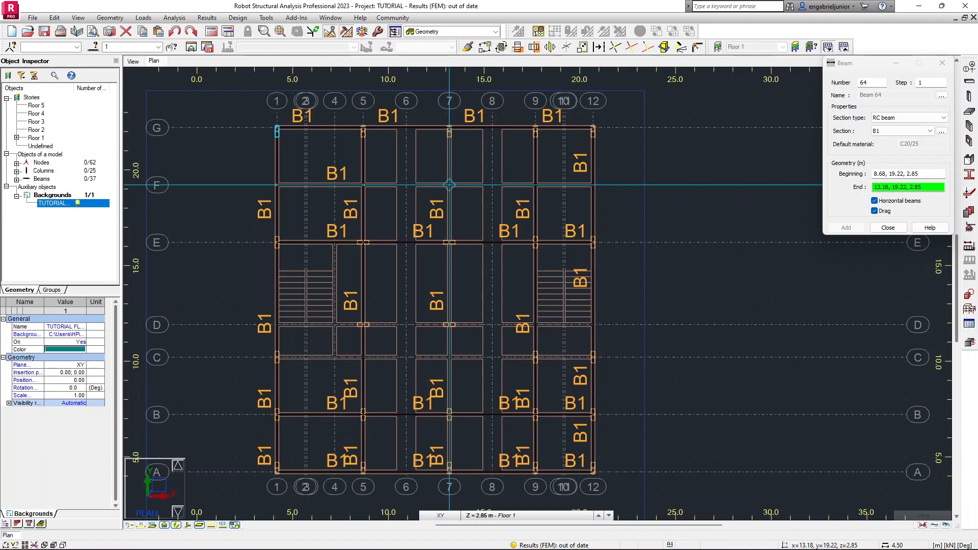
pyautogui.click(449, 185)
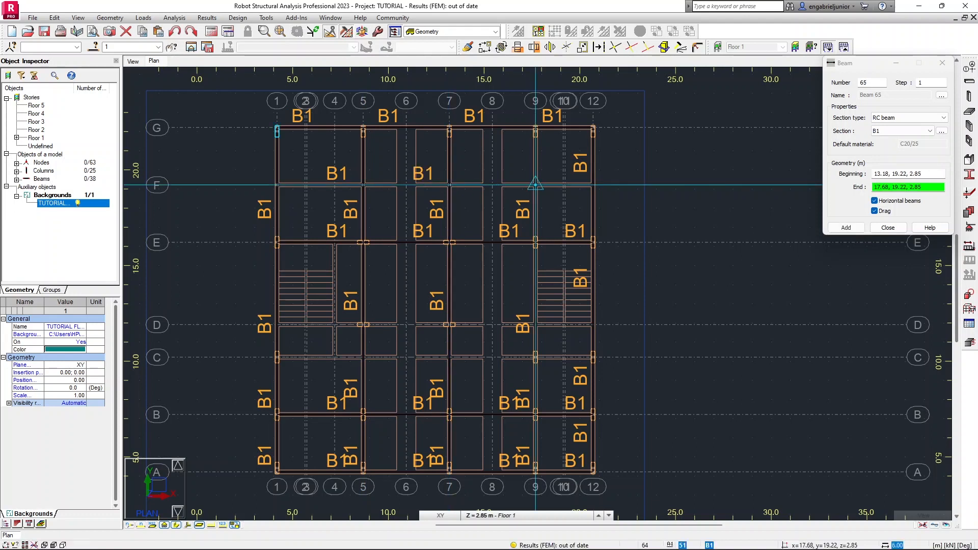
pyautogui.click(535, 185)
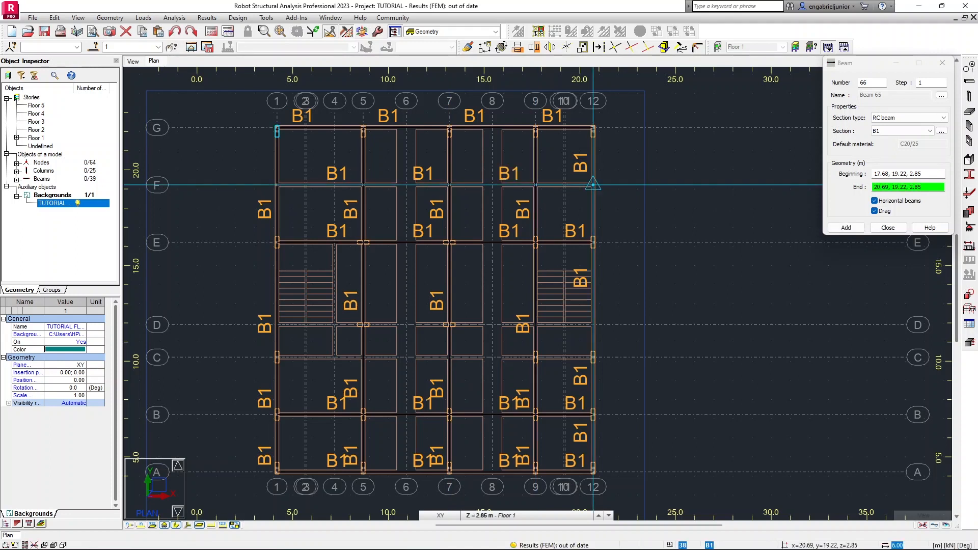
pyautogui.click(592, 184)
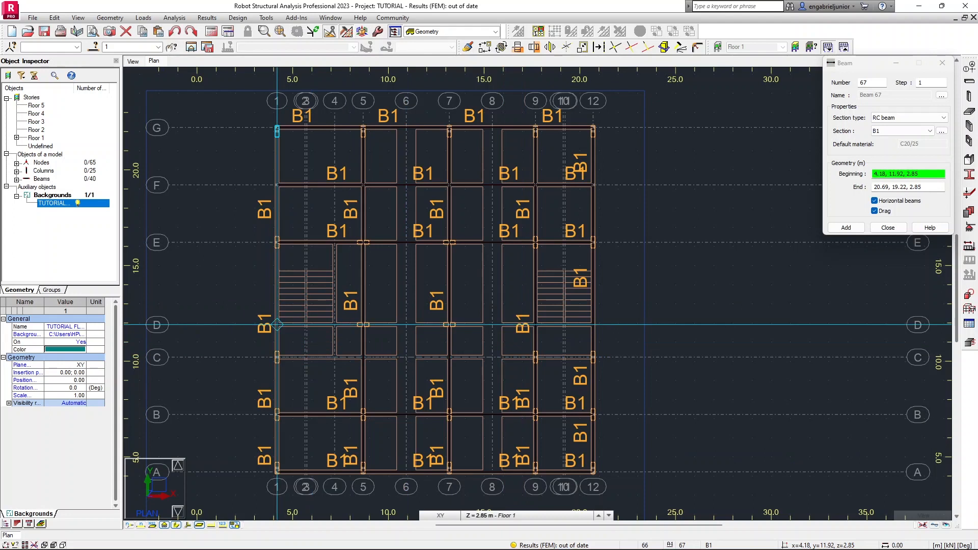
# Draw B1 beams along grid D from D/1 through D/5, D/7 and D/9 to D/12, then end the chain.
pyautogui.click(277, 324)
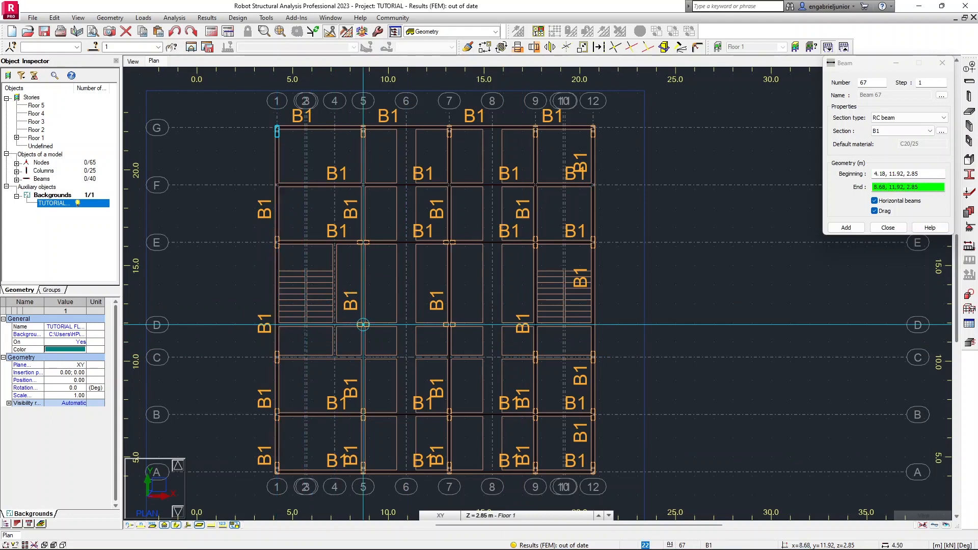
pyautogui.click(363, 324)
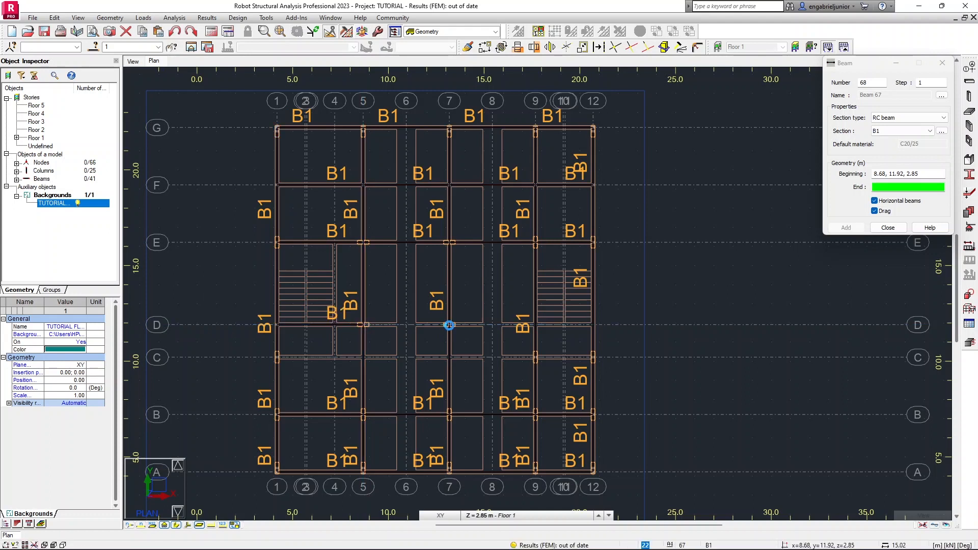
pyautogui.click(449, 324)
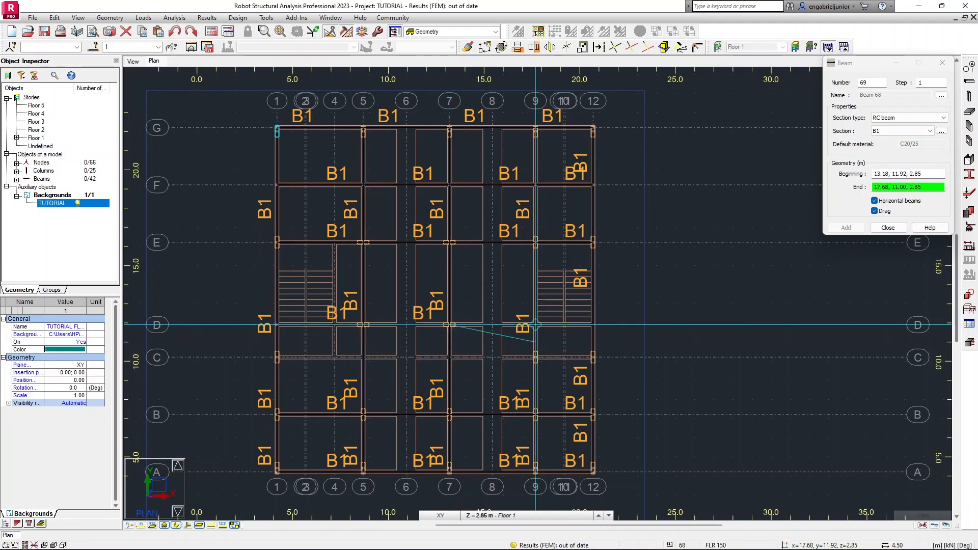
pyautogui.click(536, 324)
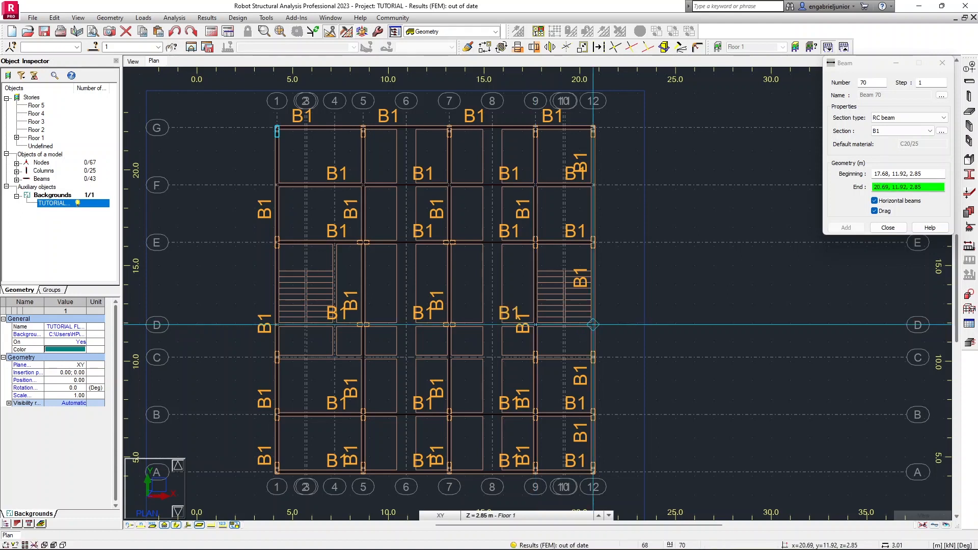
pyautogui.click(593, 324)
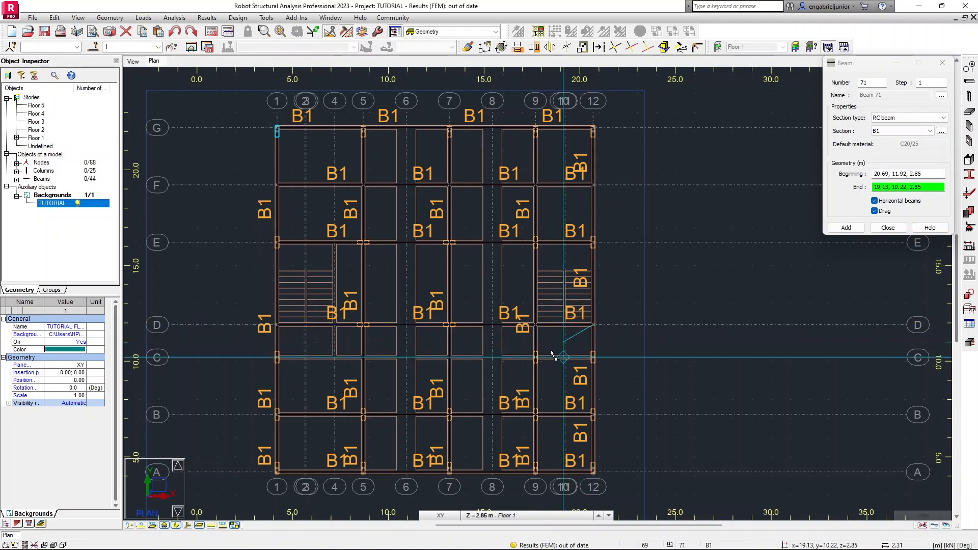
pyautogui.press('Escape')
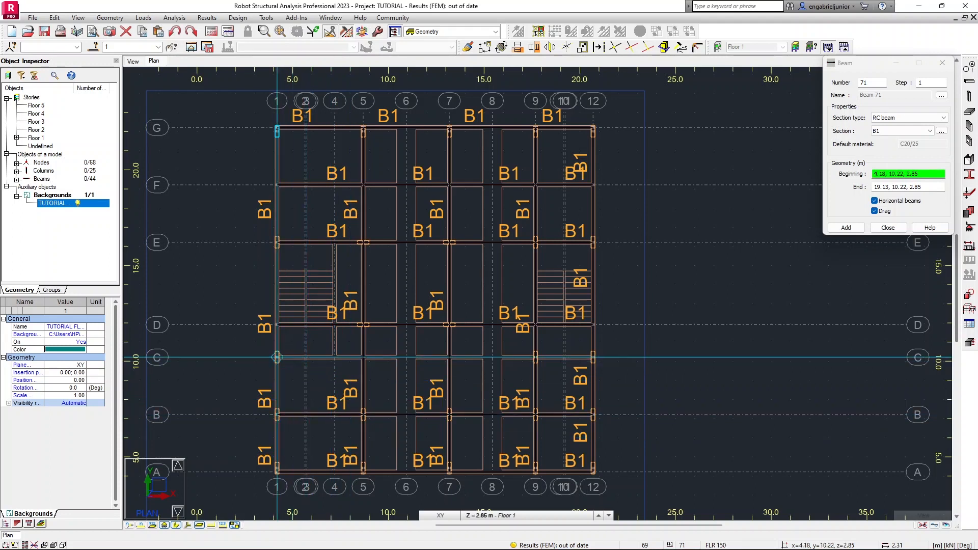
# Draw B1 beams along grid C from column C/1 through C/5 to column C/12, then end the chain.
pyautogui.click(277, 357)
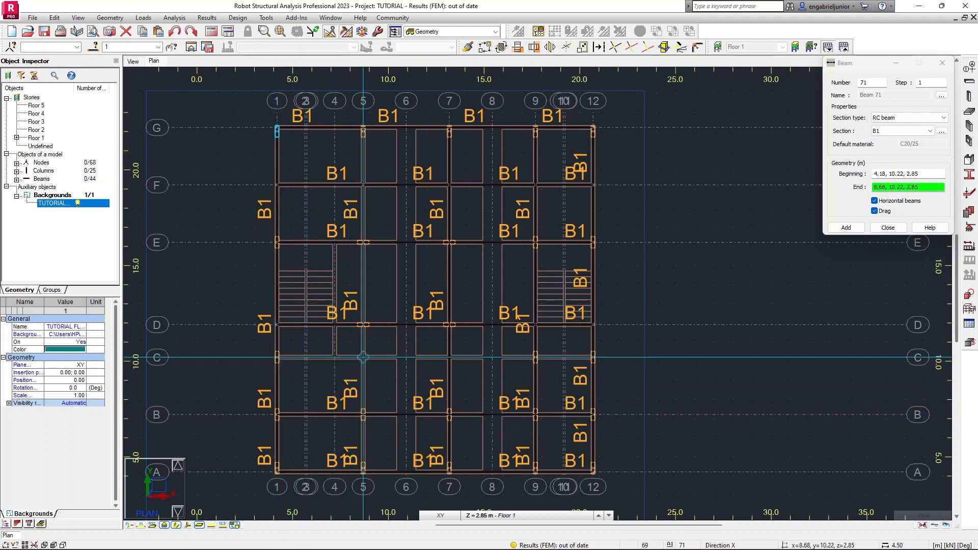
pyautogui.click(363, 357)
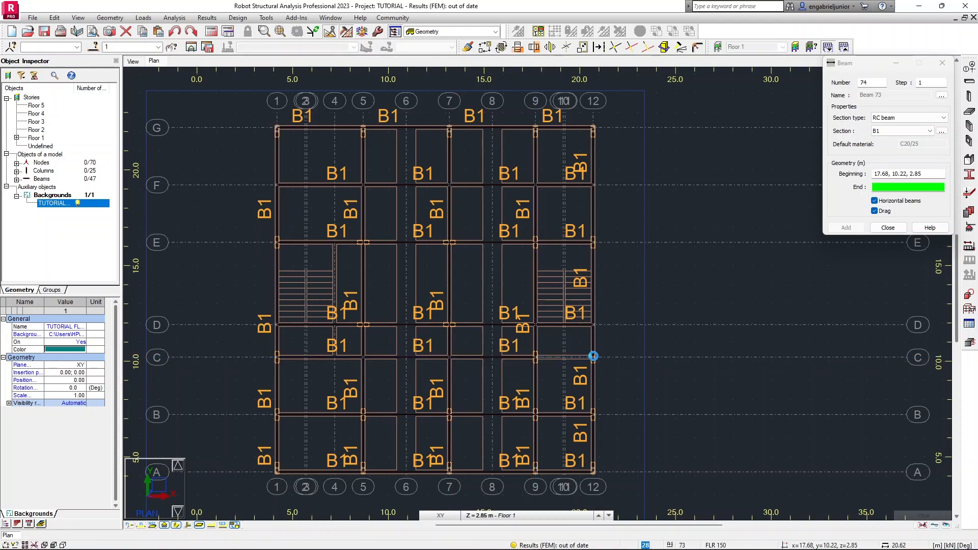
pyautogui.click(592, 357)
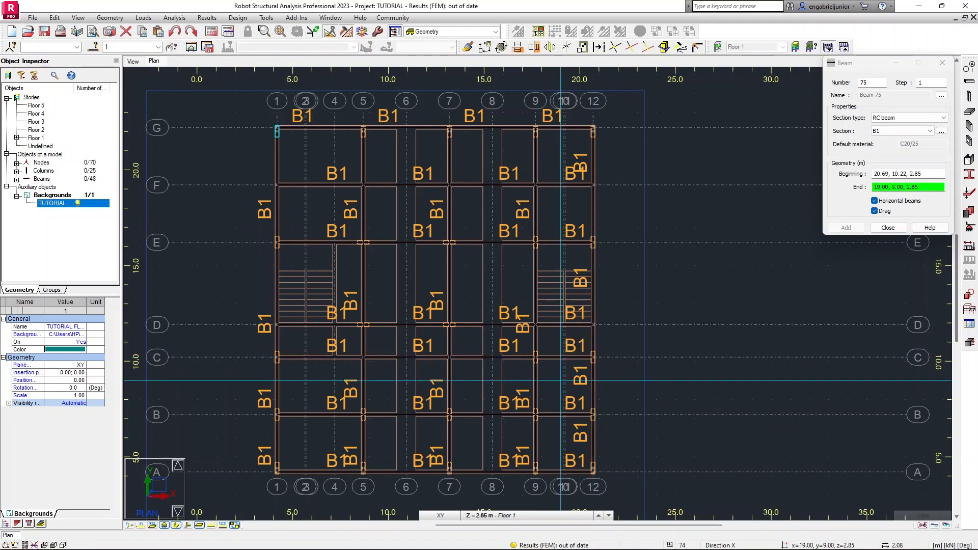
pyautogui.press('Escape')
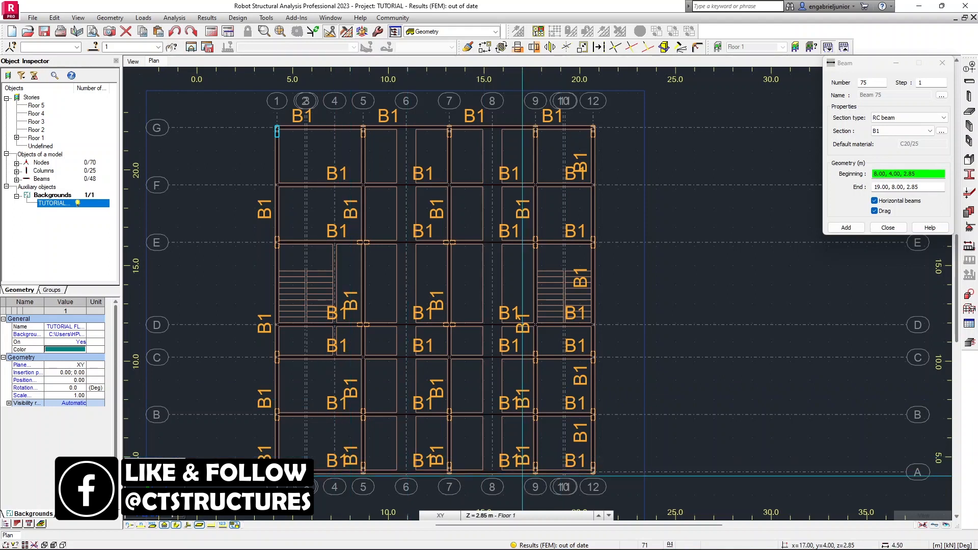
# Draw B1 beams along grid 4 from E/4 through D/4 to C/4, then end the chain.
pyautogui.click(334, 242)
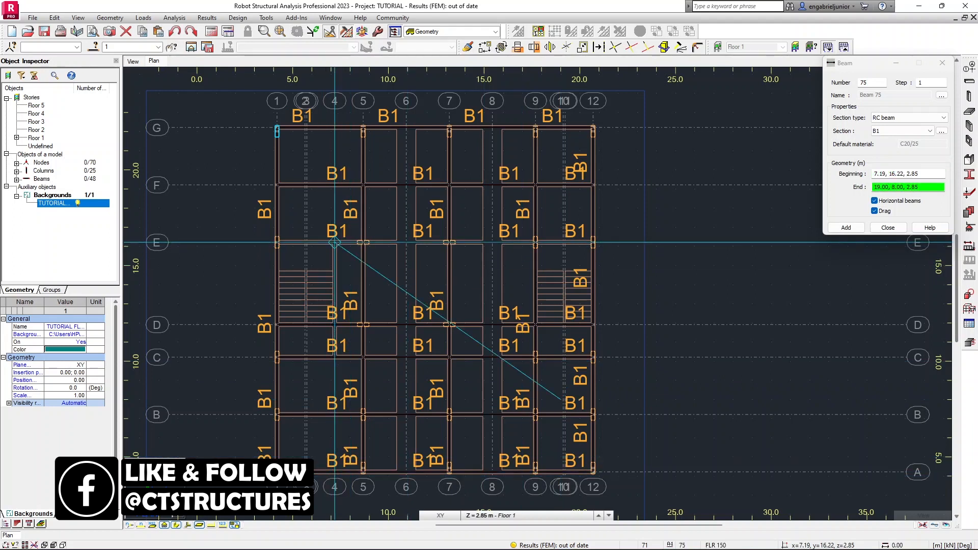
pyautogui.click(335, 325)
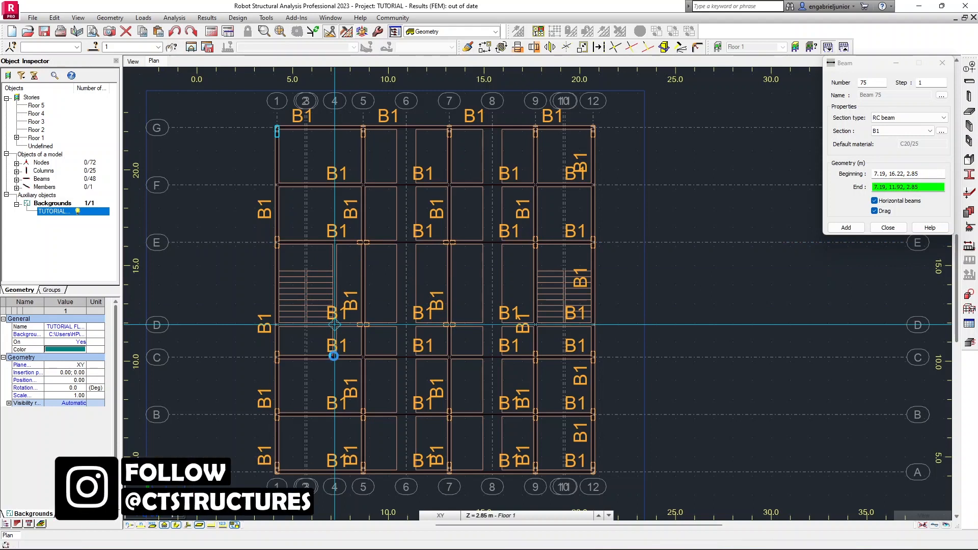
pyautogui.click(334, 357)
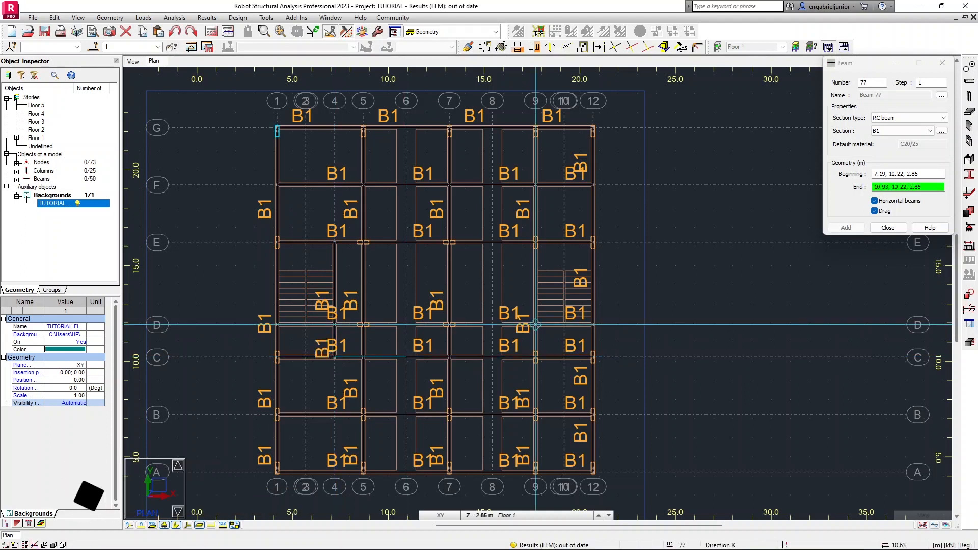
pyautogui.click(618, 285)
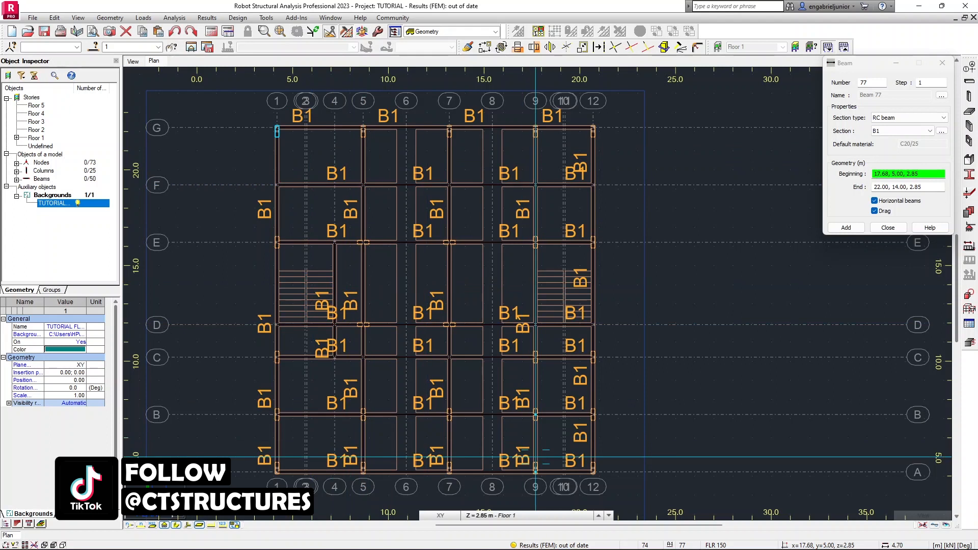
# Switch the beam section to B2 and draw beams along grid 6 from G/6 through F, E, D, C, B to A/6.
pyautogui.scroll(4, 484, 437)
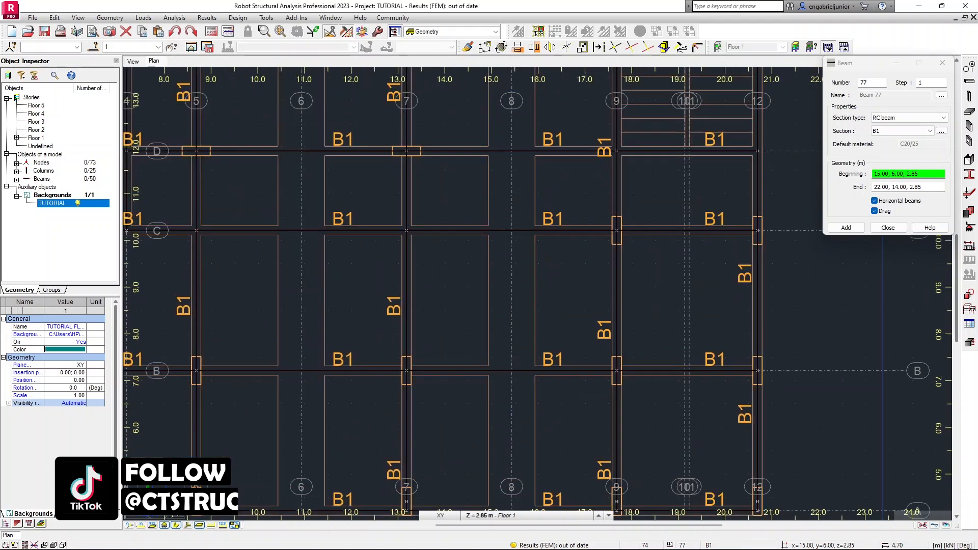
pyautogui.scroll(1, 445, 427)
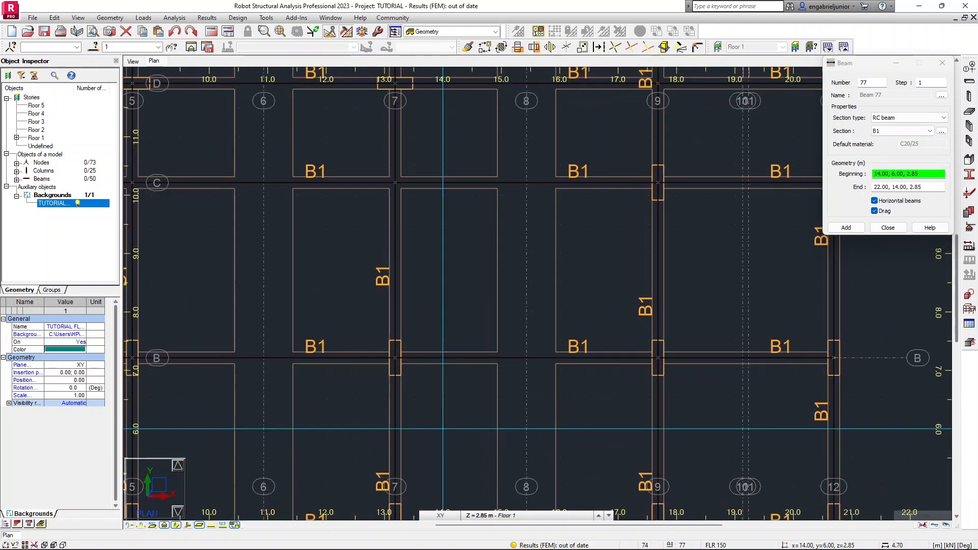
pyautogui.scroll(-4, 443, 428)
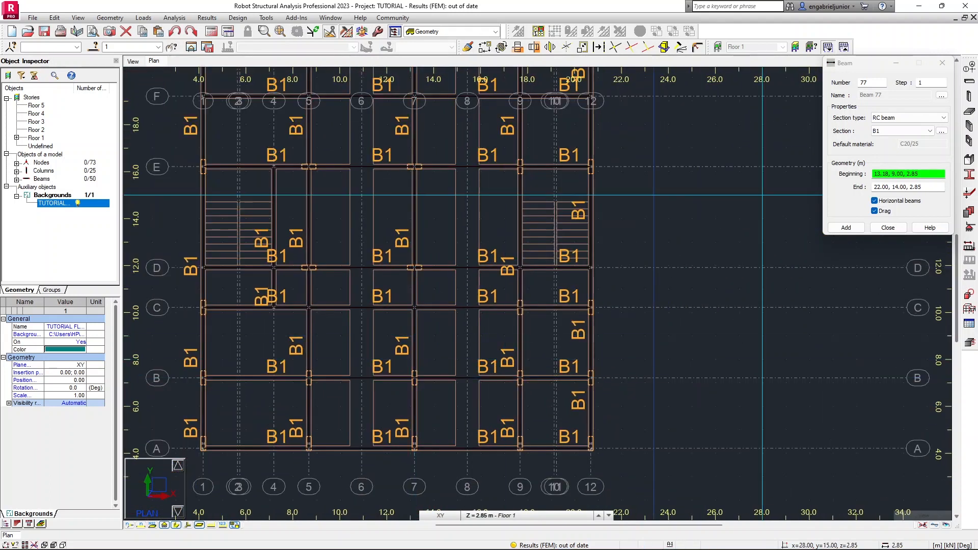
pyautogui.click(903, 132)
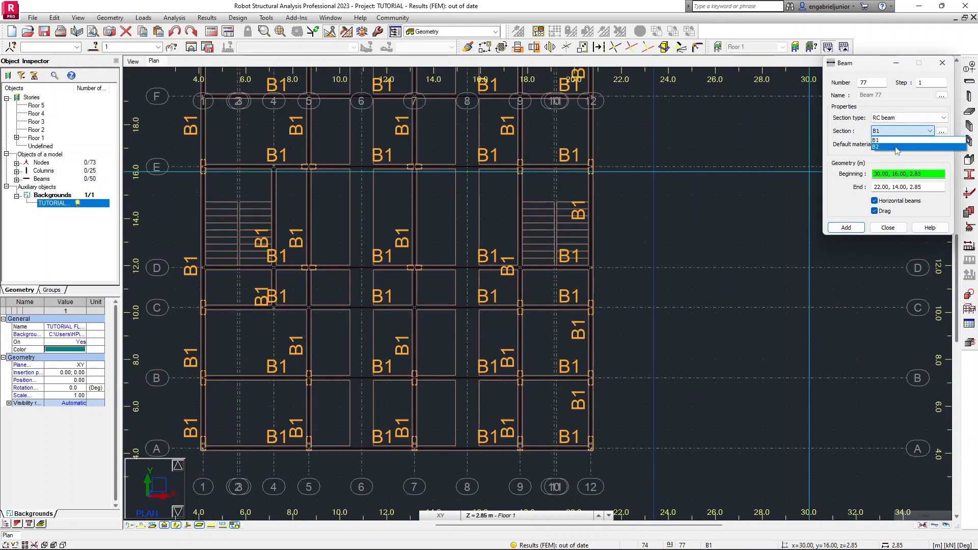
pyautogui.click(894, 145)
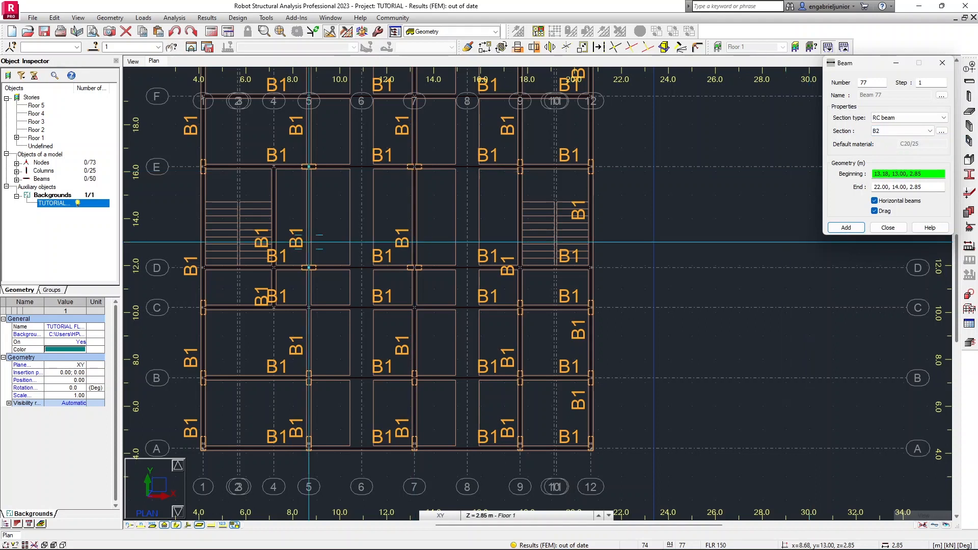
pyautogui.scroll(-1, 340, 220)
pyautogui.moveTo(340, 219); pyautogui.dragTo(339, 301, button='middle')
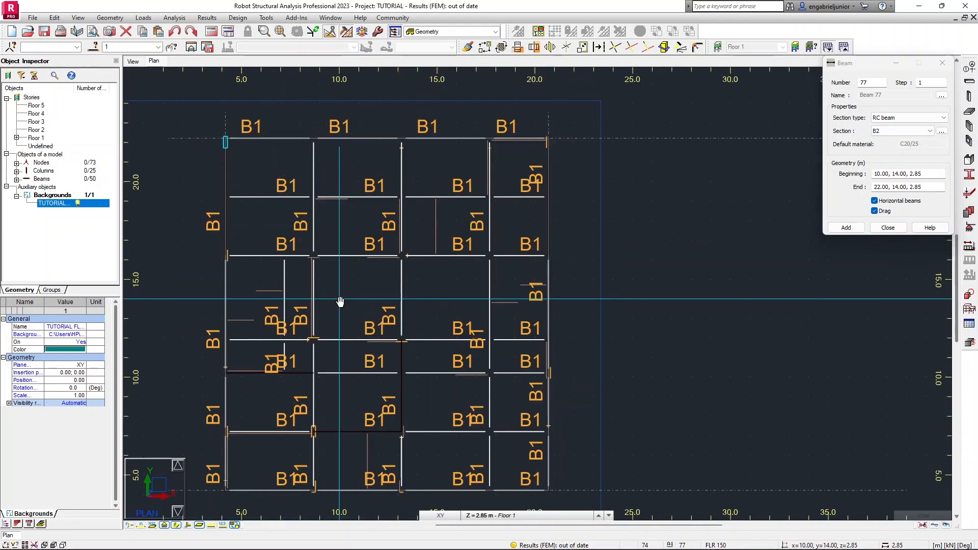
pyautogui.click(358, 138)
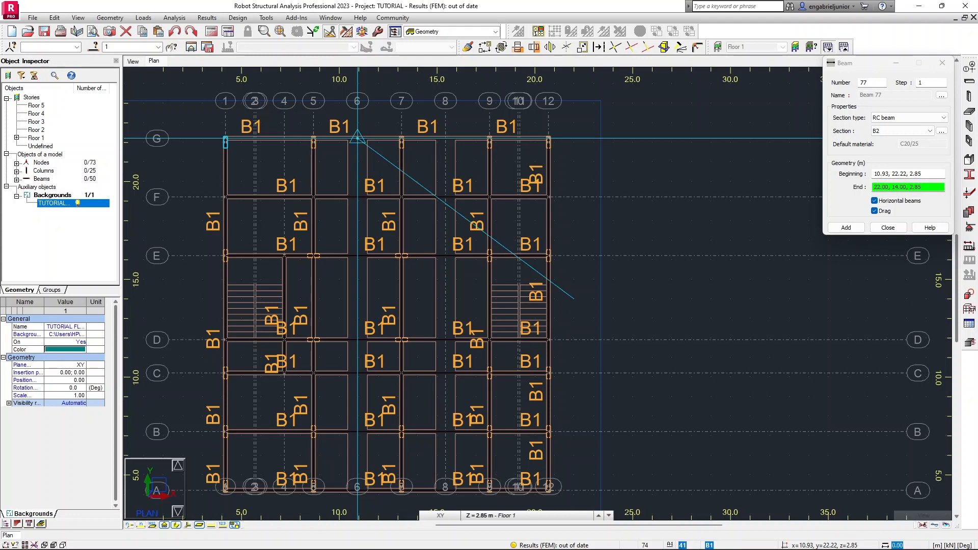
pyautogui.click(358, 197)
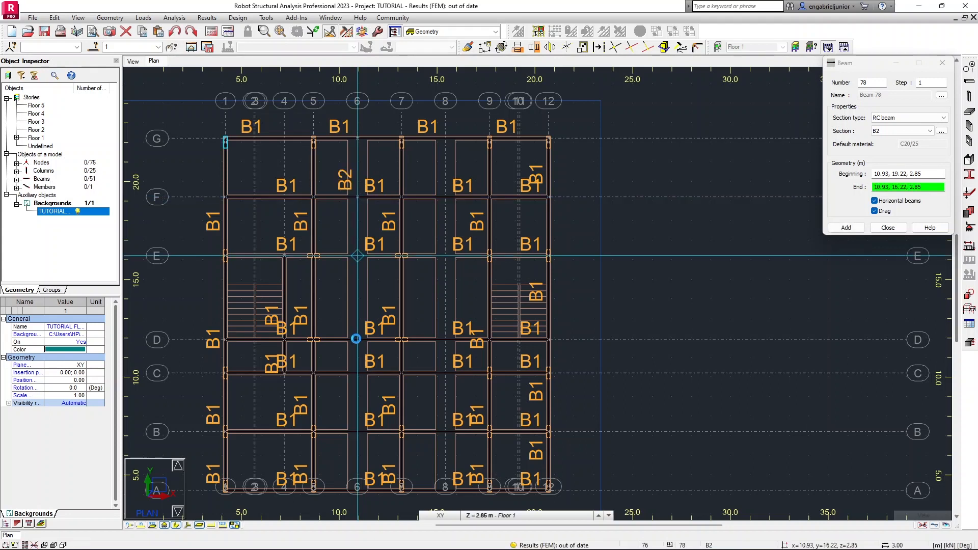
pyautogui.click(358, 255)
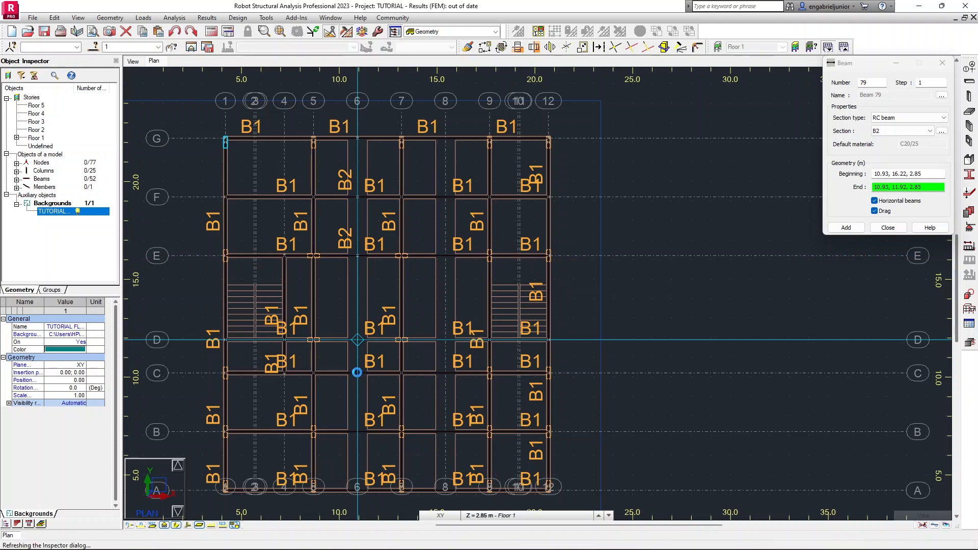
pyautogui.click(358, 339)
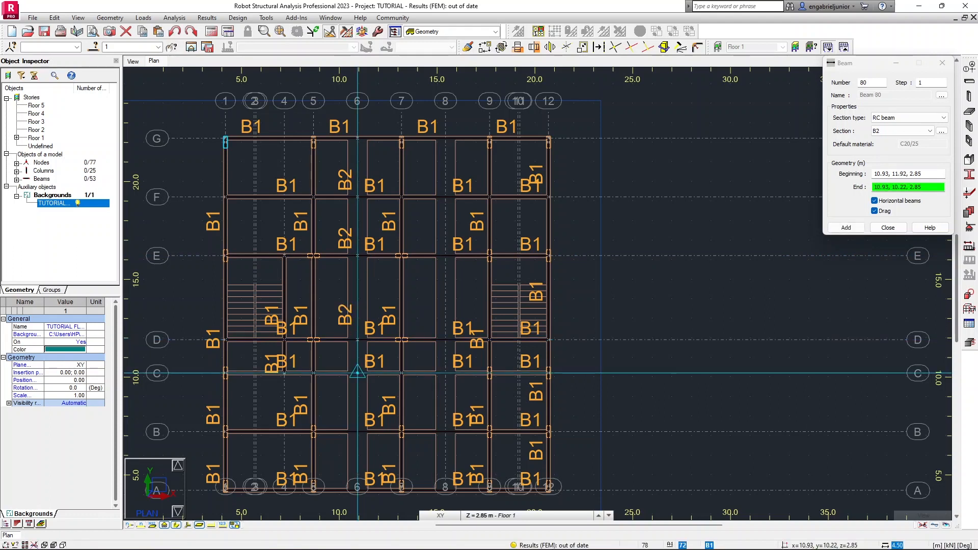
pyautogui.click(357, 373)
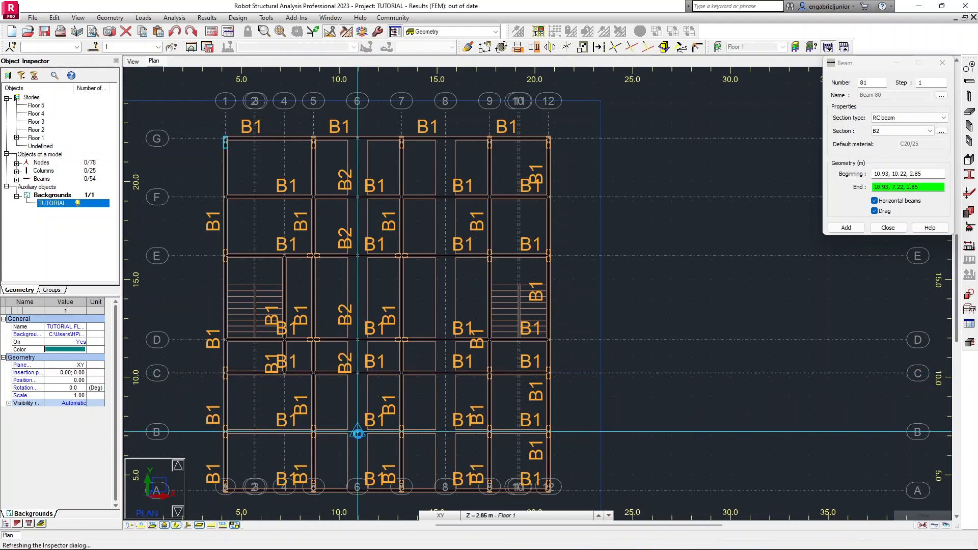
pyautogui.click(358, 432)
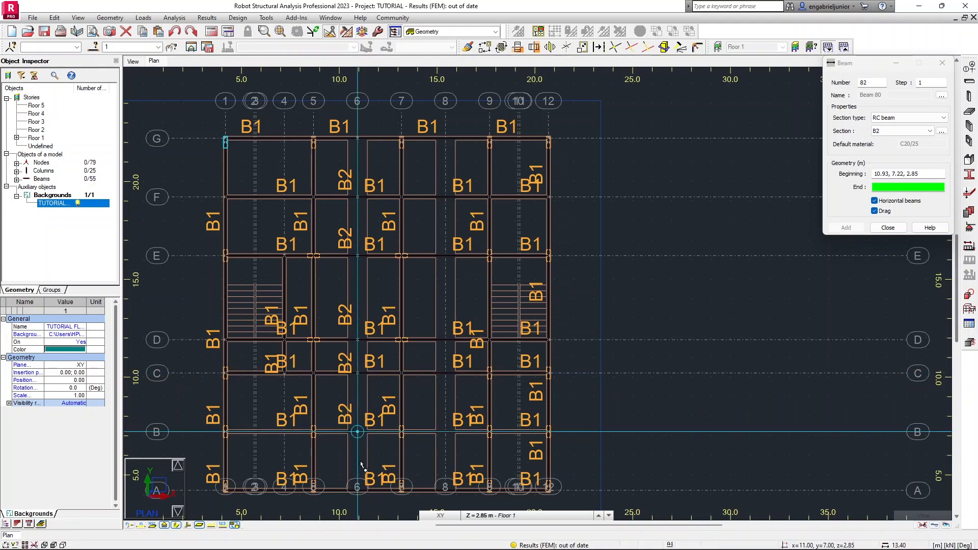
pyautogui.scroll(4, 358, 488)
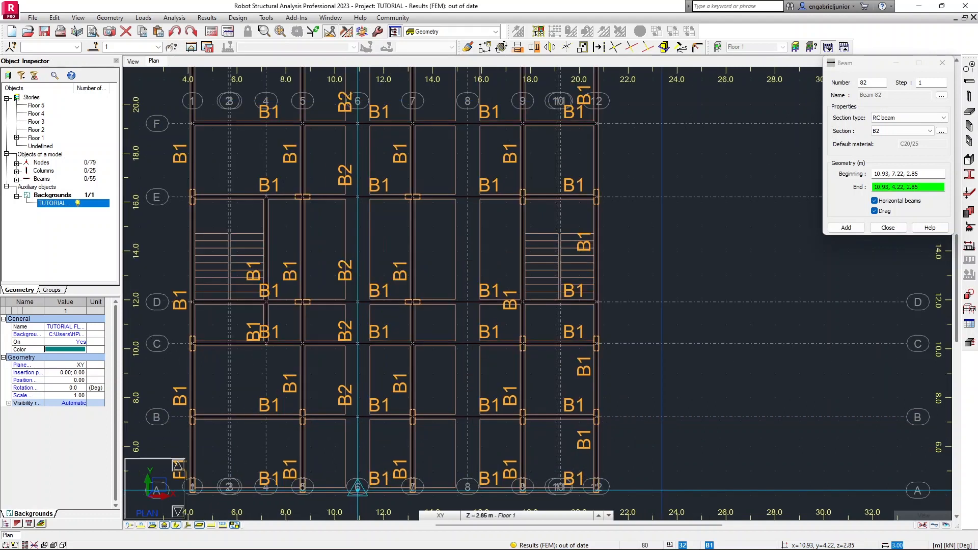
pyautogui.click(357, 487)
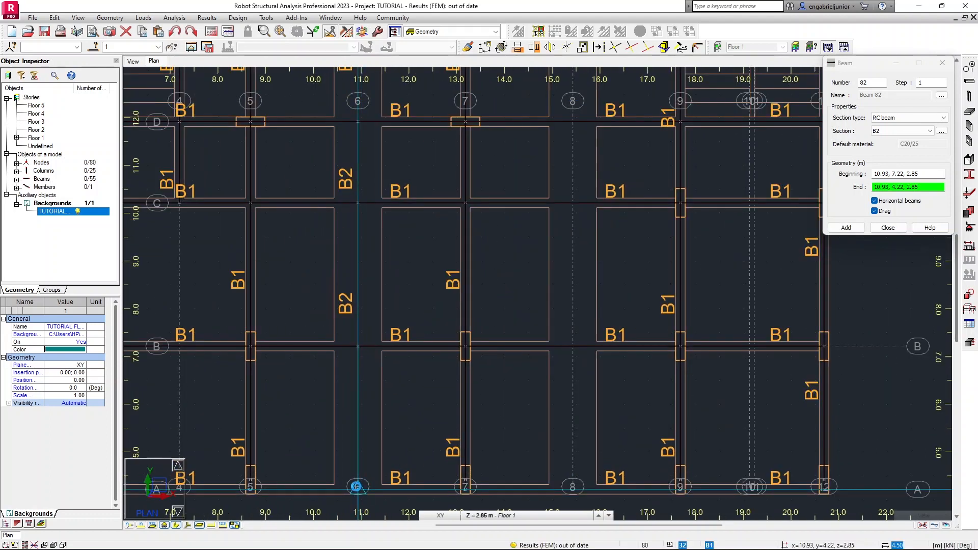
pyautogui.scroll(-2, 280, 433)
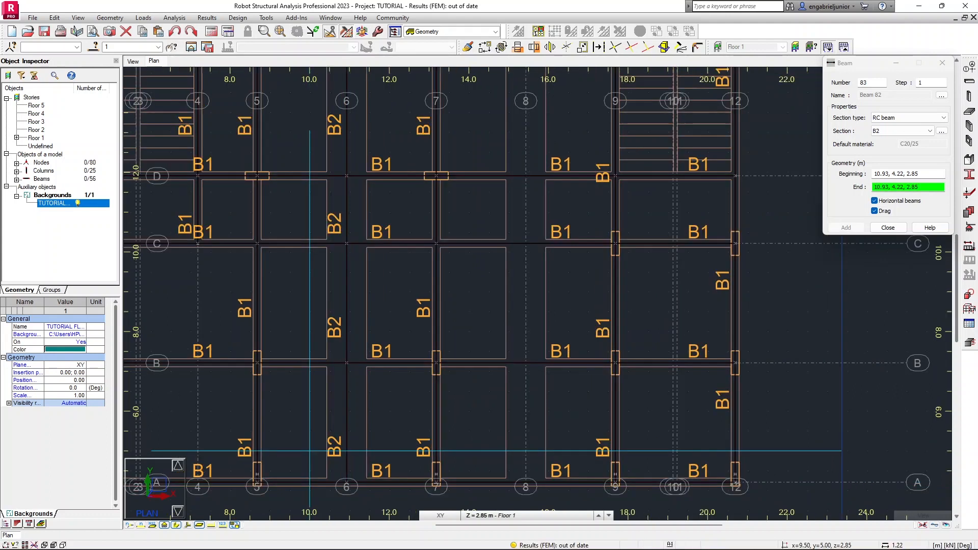
pyautogui.press('Escape')
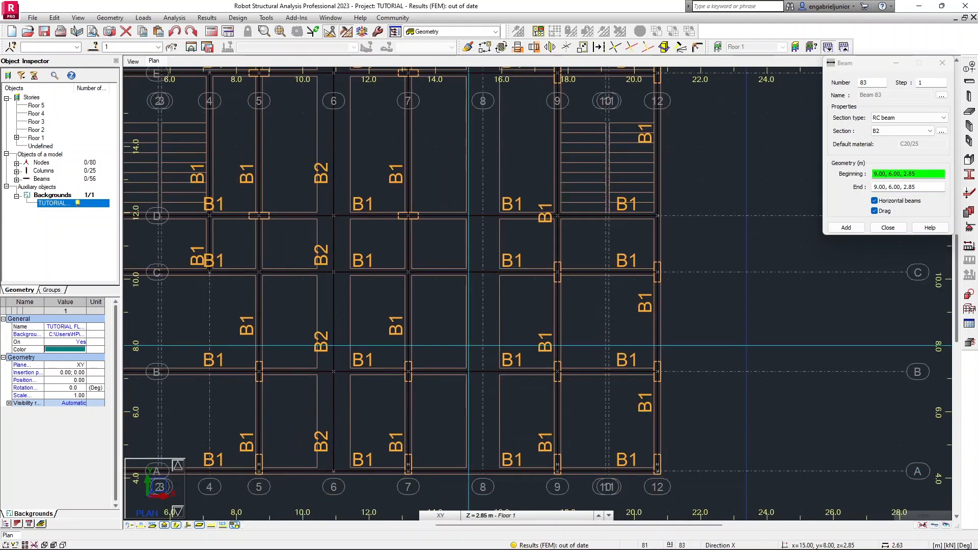
# Draw B2 beams along grid 8 from G/8 through F, E, D, C, B to A/8, then end the chain.
pyautogui.scroll(-2, 468, 297)
pyautogui.moveTo(467, 297); pyautogui.dragTo(429, 405, button='middle')
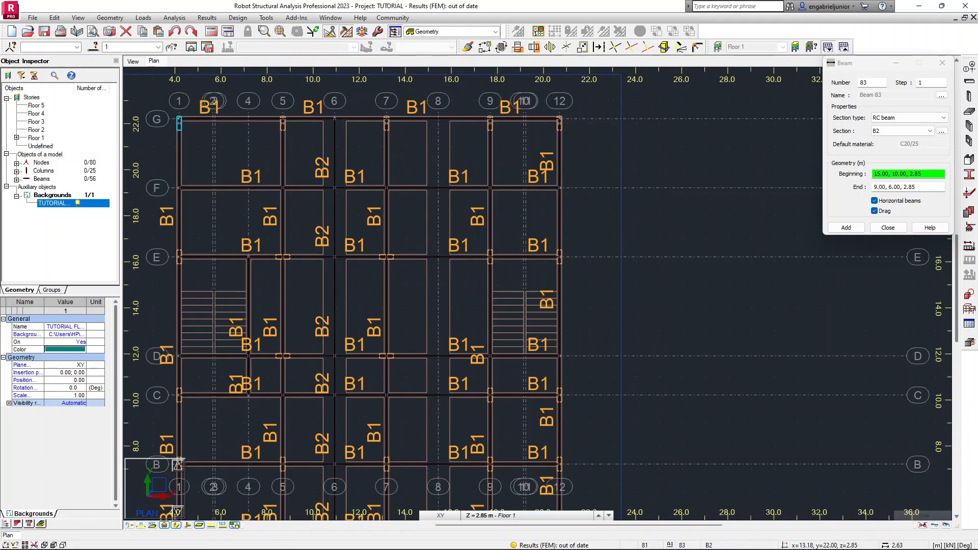
pyautogui.click(438, 119)
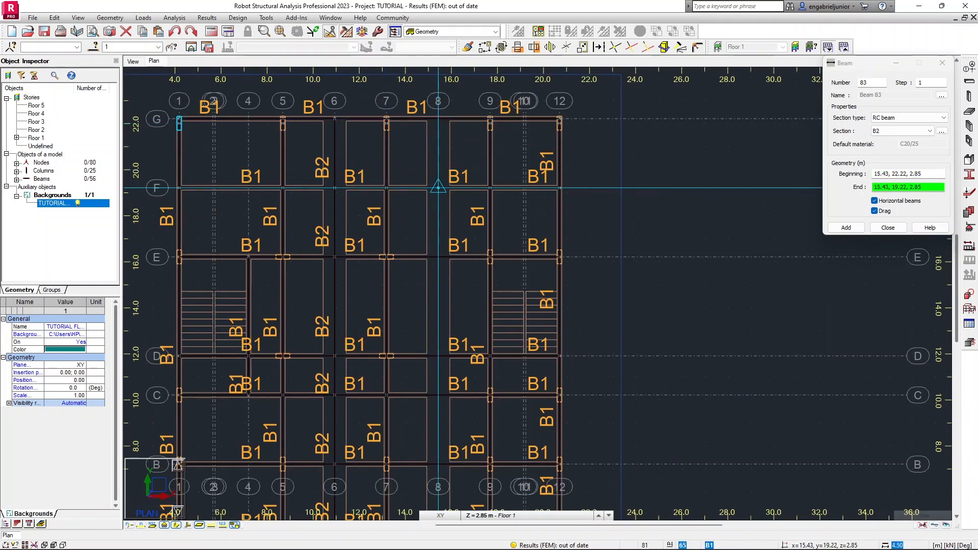
pyautogui.click(438, 187)
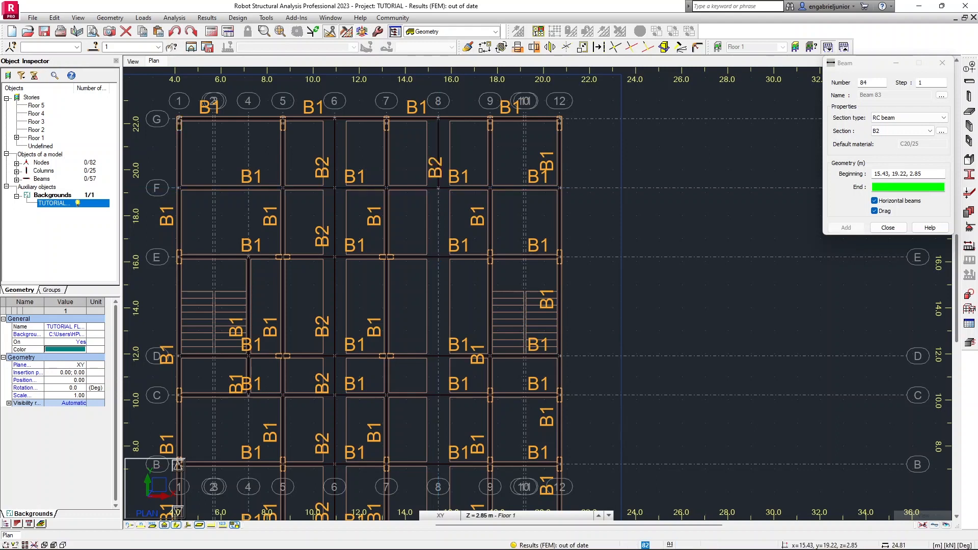
pyautogui.click(438, 257)
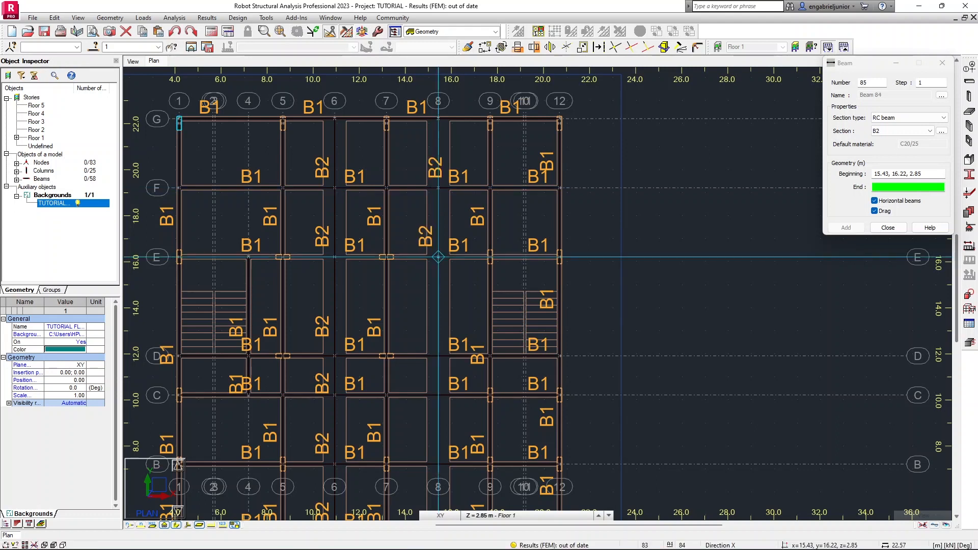
pyautogui.click(438, 355)
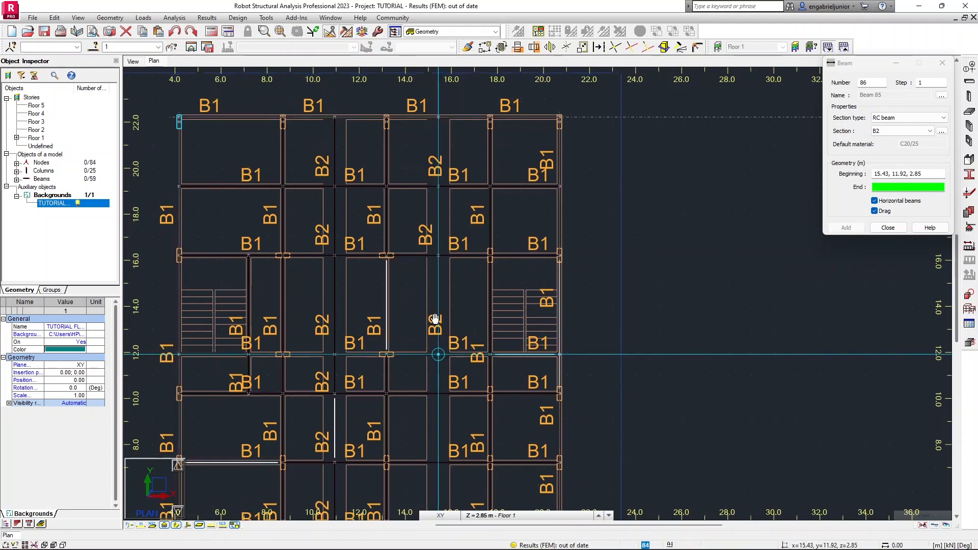
pyautogui.moveTo(438, 355); pyautogui.dragTo(424, 270, button='middle')
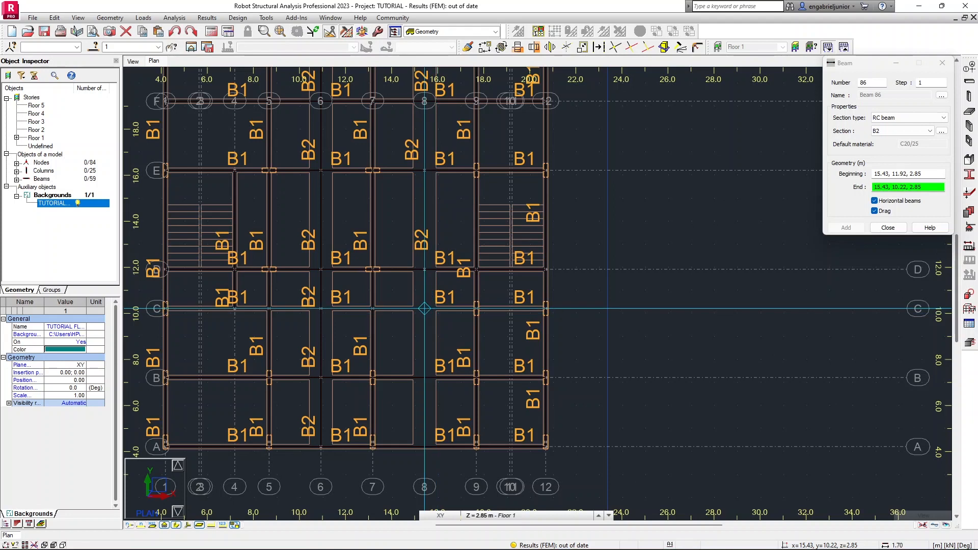
pyautogui.click(424, 309)
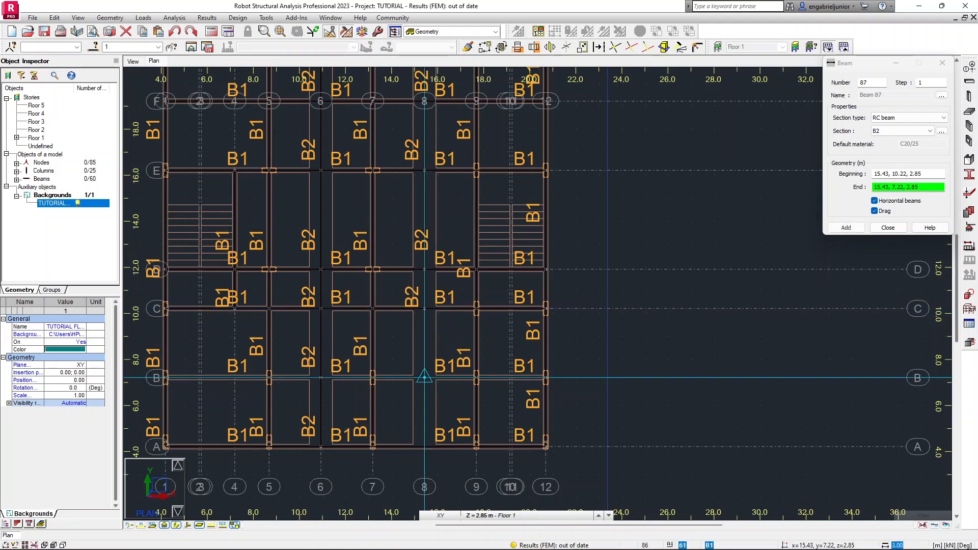
pyautogui.click(424, 378)
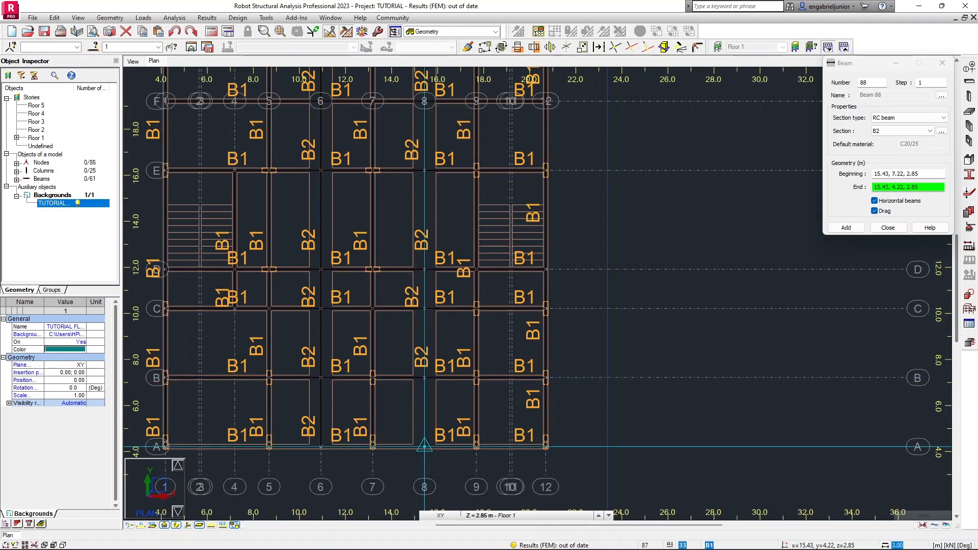
pyautogui.click(424, 446)
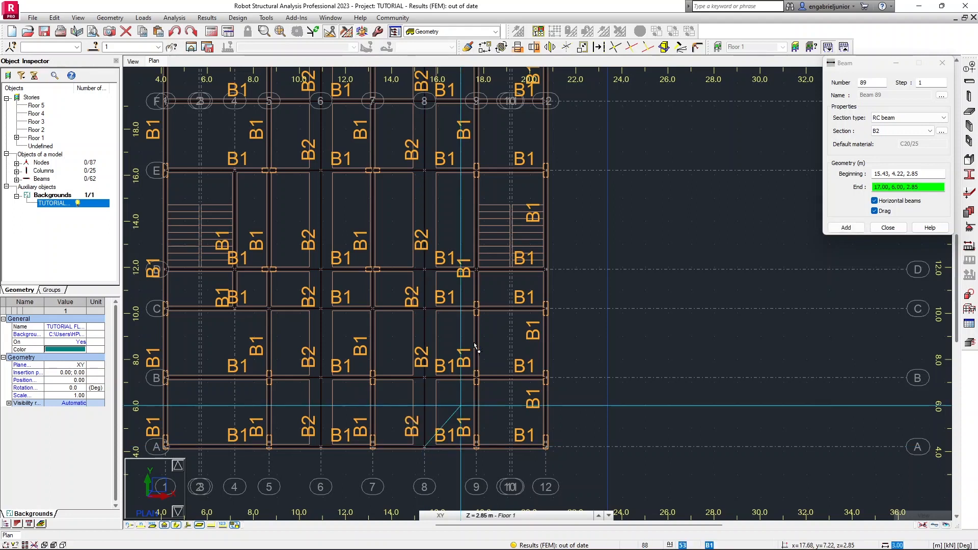
pyautogui.press('Escape')
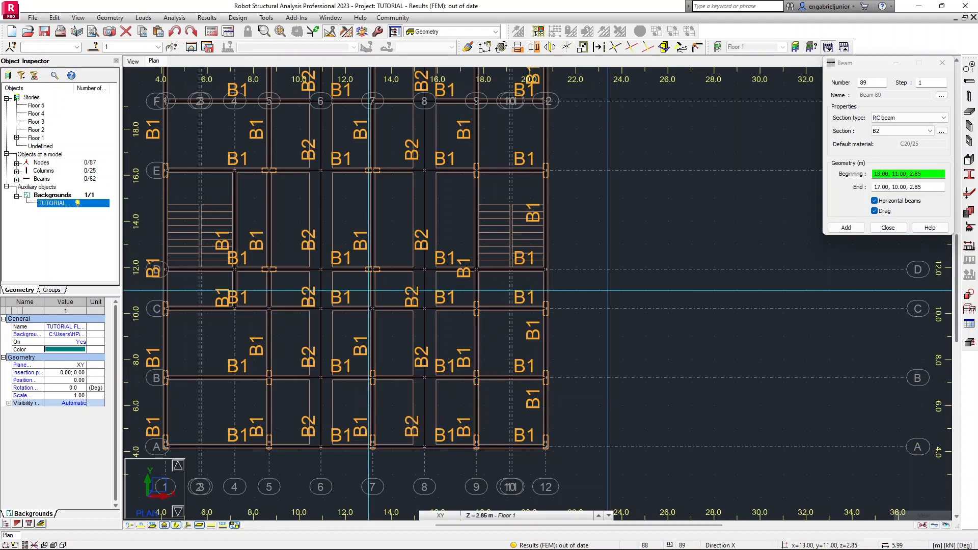
pyautogui.press('Escape')
pyautogui.scroll(-4, 371, 223)
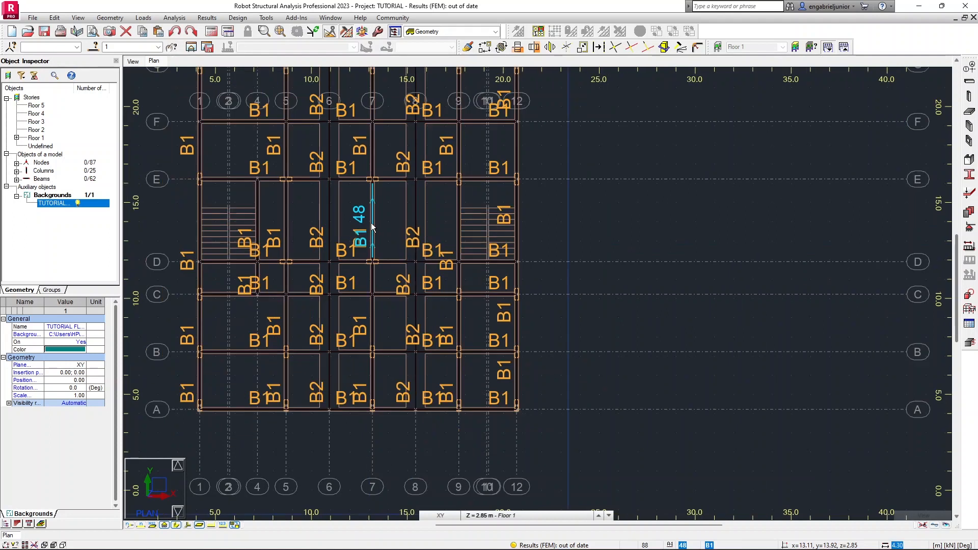
# Inspect the Floor 1 beams and columns in 3D with section shapes displayed, then return to the plan view.
pyautogui.moveTo(383, 251); pyautogui.dragTo(385, 259, button='middle')
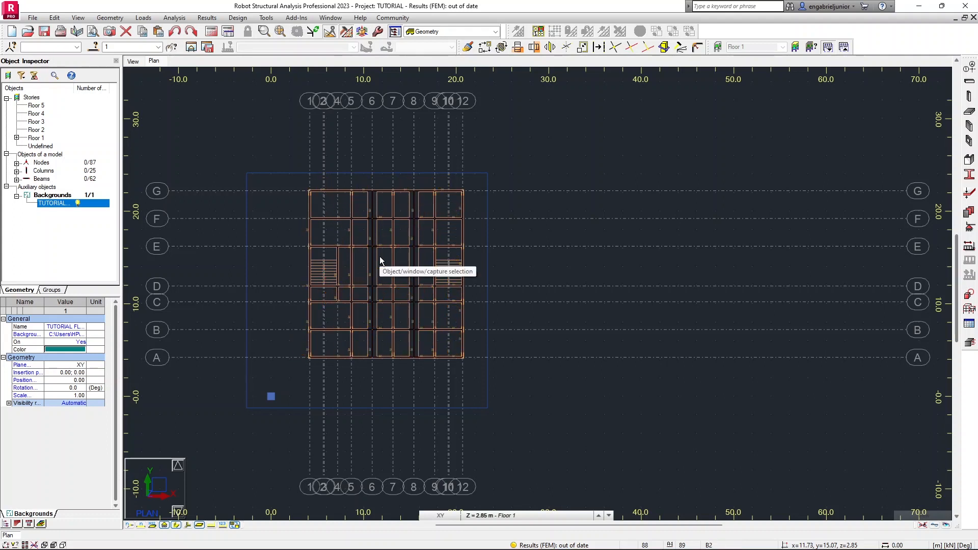
pyautogui.scroll(5, 380, 255)
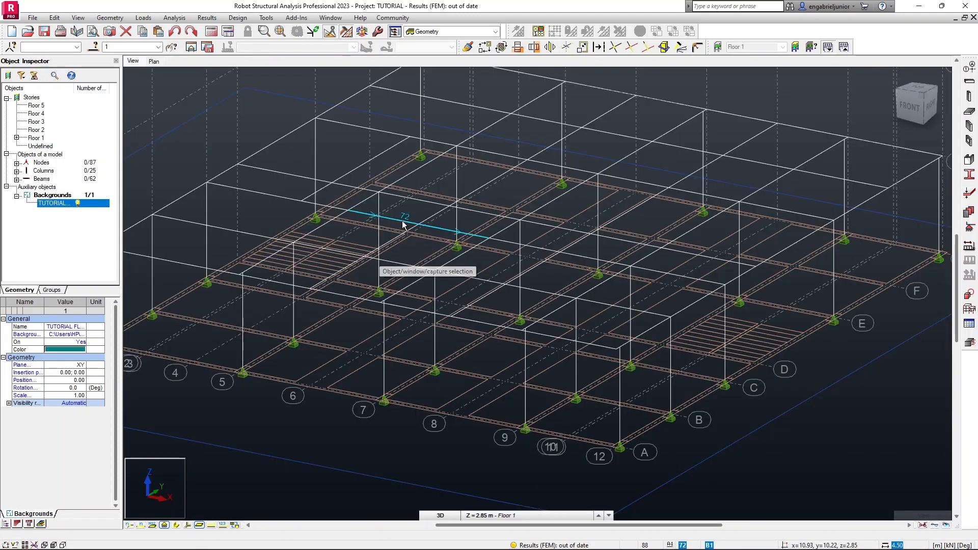
pyautogui.scroll(-2, 411, 247)
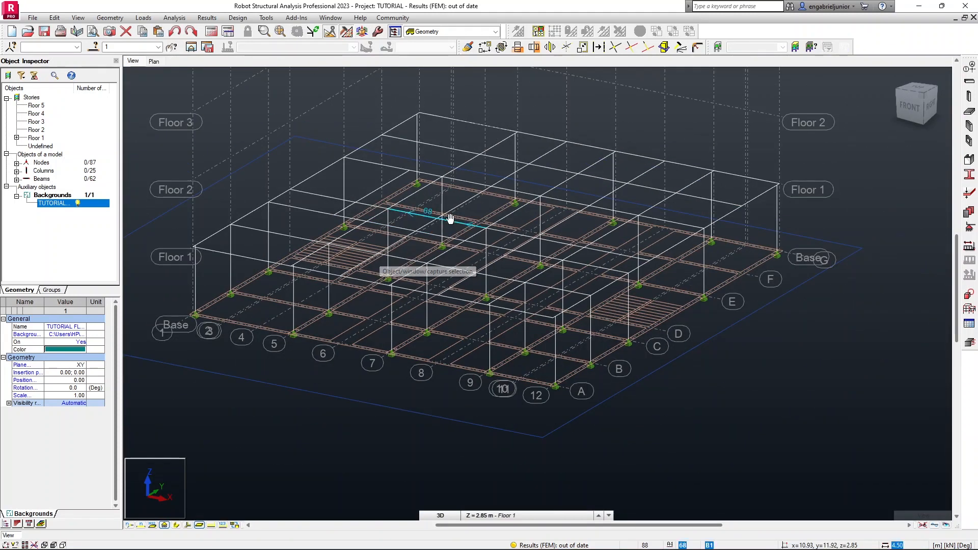
pyautogui.moveTo(451, 219); pyautogui.dragTo(472, 239, button='middle')
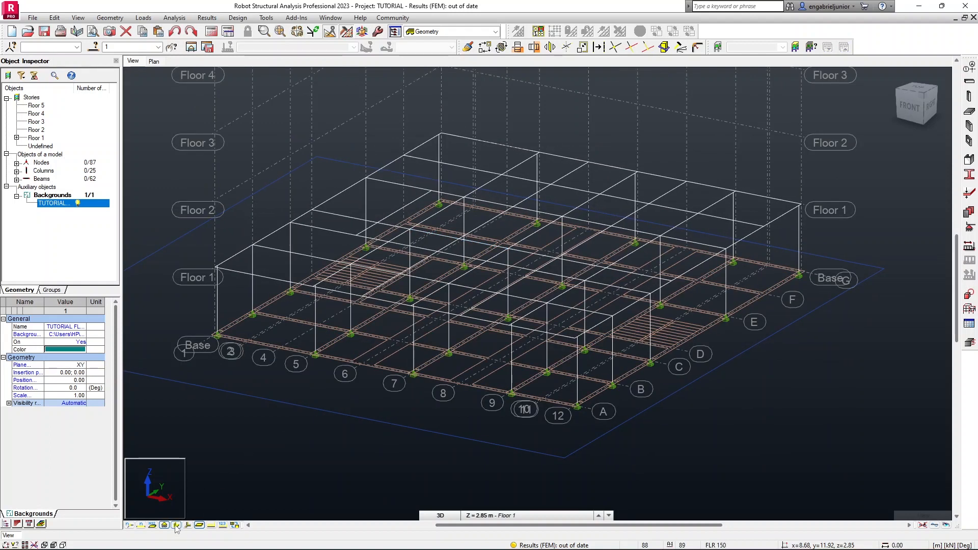
pyautogui.click(176, 525)
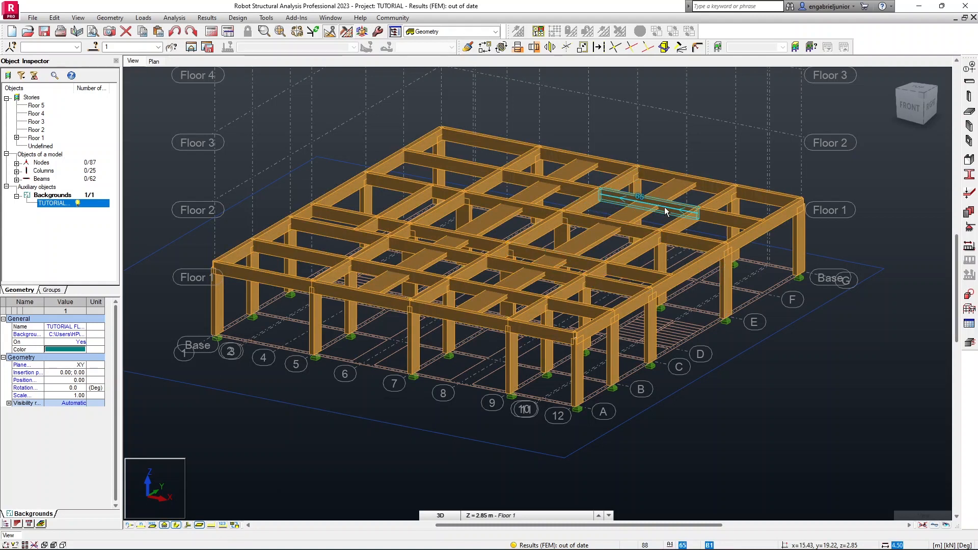
pyautogui.moveTo(674, 208)
pyautogui.keyDown('shift'); pyautogui.mouseDown(button='middle')
pyautogui.moveTo(642, 199)
pyautogui.moveTo(542, 206)
pyautogui.moveTo(666, 204)
pyautogui.moveTo(629, 223)
pyautogui.moveTo(646, 227)
pyautogui.moveTo(615, 218)
pyautogui.mouseUp(button='middle'); pyautogui.keyUp('shift')
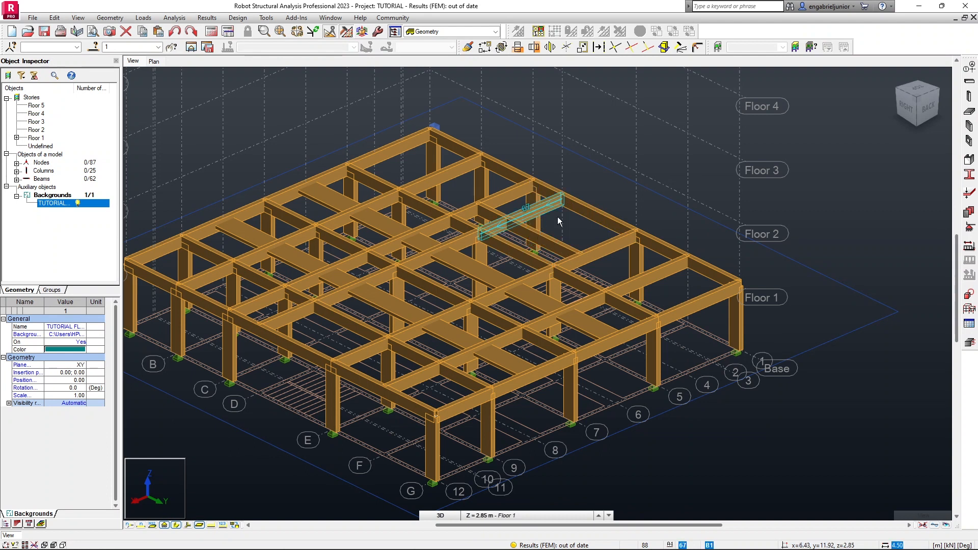
pyautogui.keyDown('shift'); pyautogui.moveTo(587, 208); pyautogui.dragTo(643, 203, button='middle'); pyautogui.keyUp('shift')
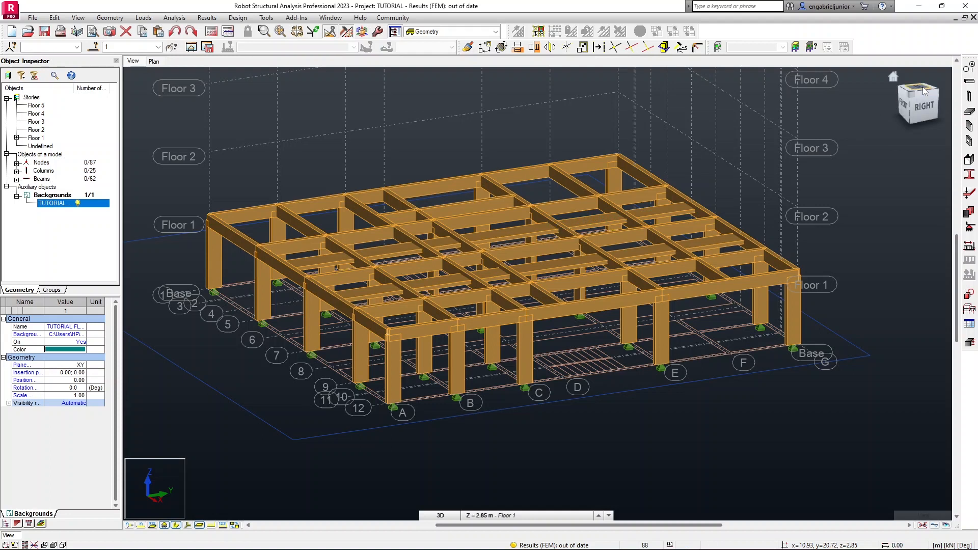
pyautogui.click(154, 61)
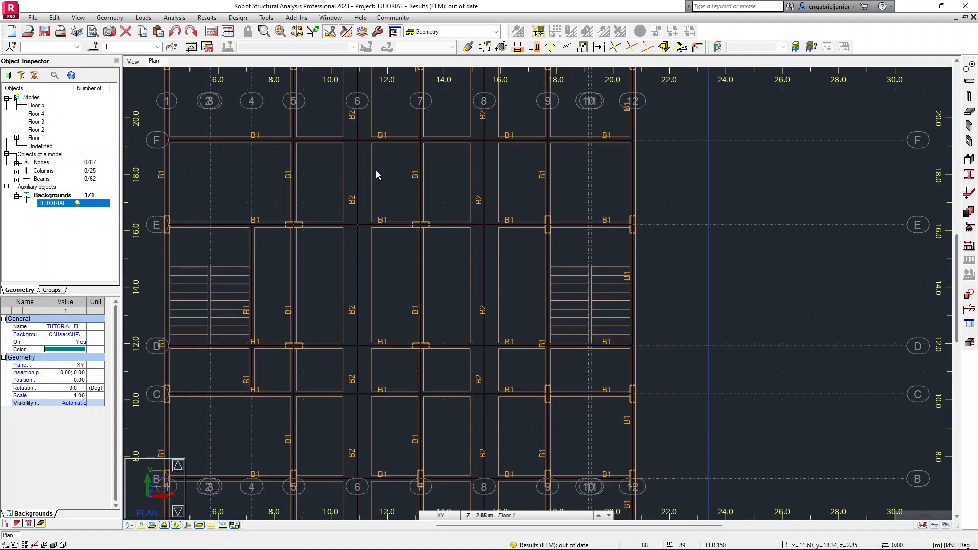
pyautogui.scroll(-3, 375, 170)
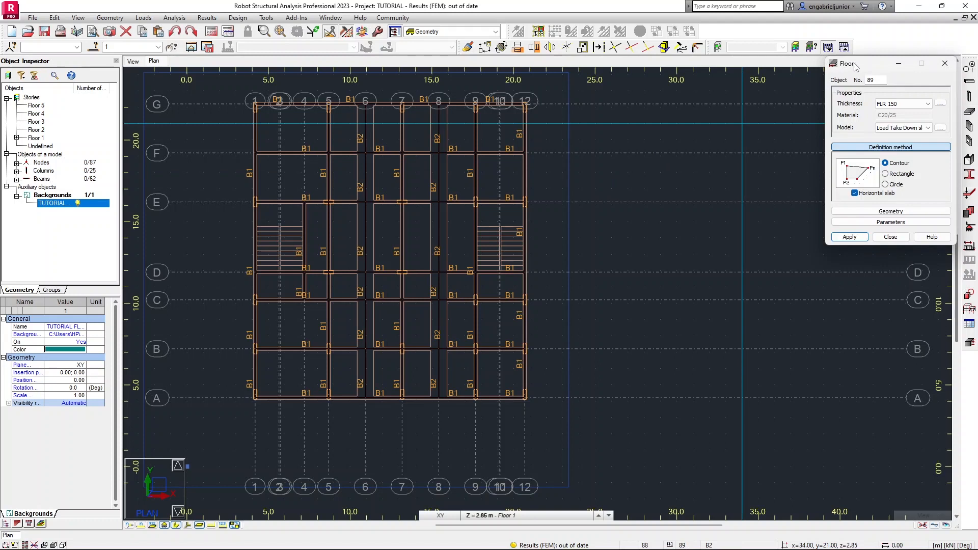
# Examine the calculation model options of the floor's Load Take Down slab (two-way) model without changing them.
pyautogui.moveTo(856, 66); pyautogui.dragTo(826, 101)
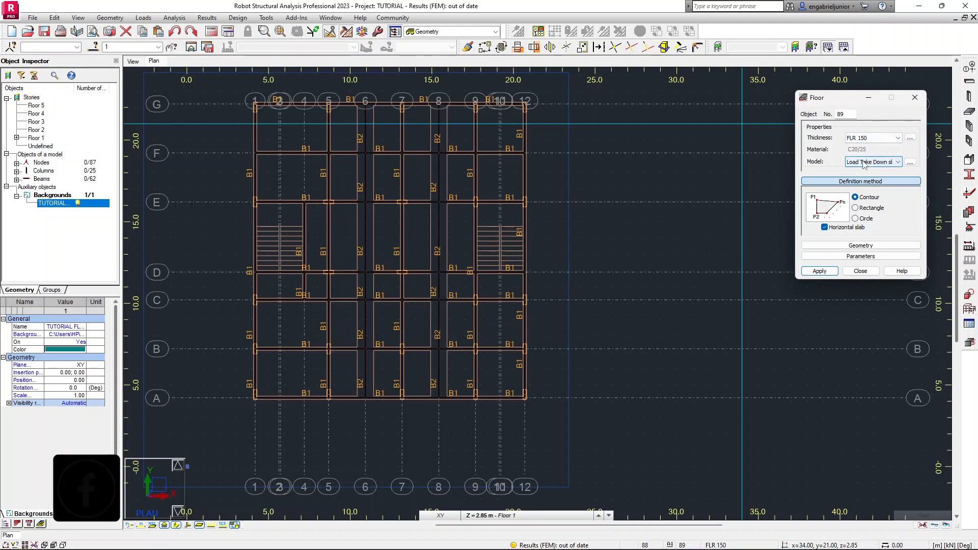
pyautogui.click(864, 162)
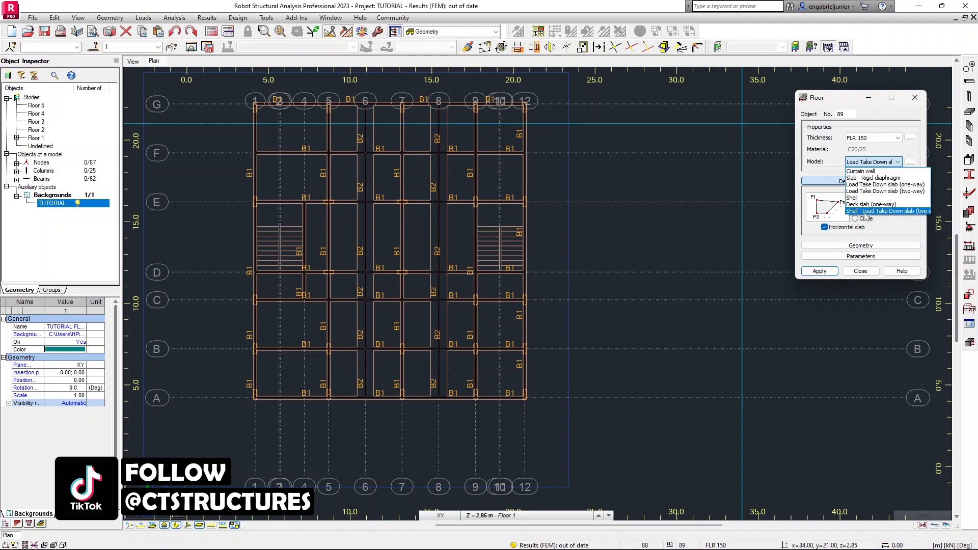
pyautogui.click(899, 212)
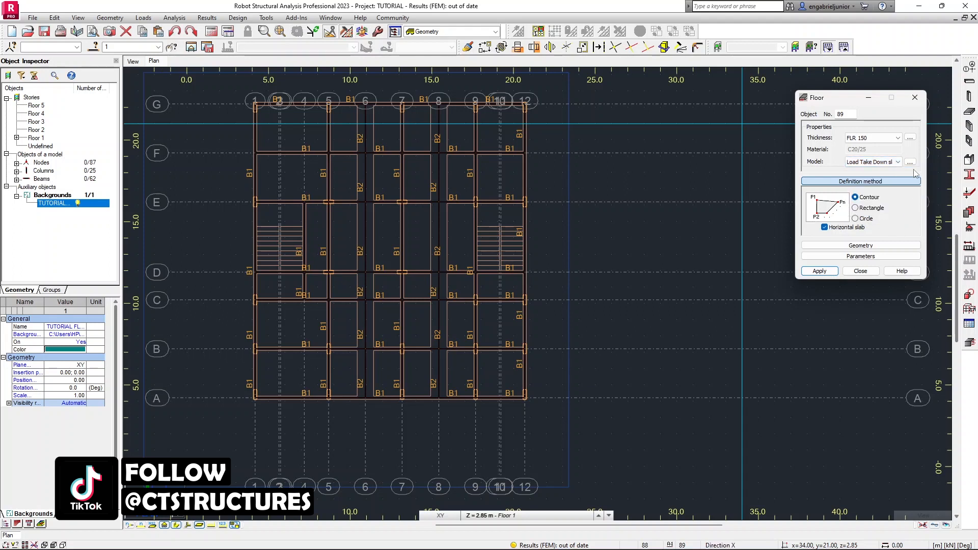
pyautogui.click(910, 162)
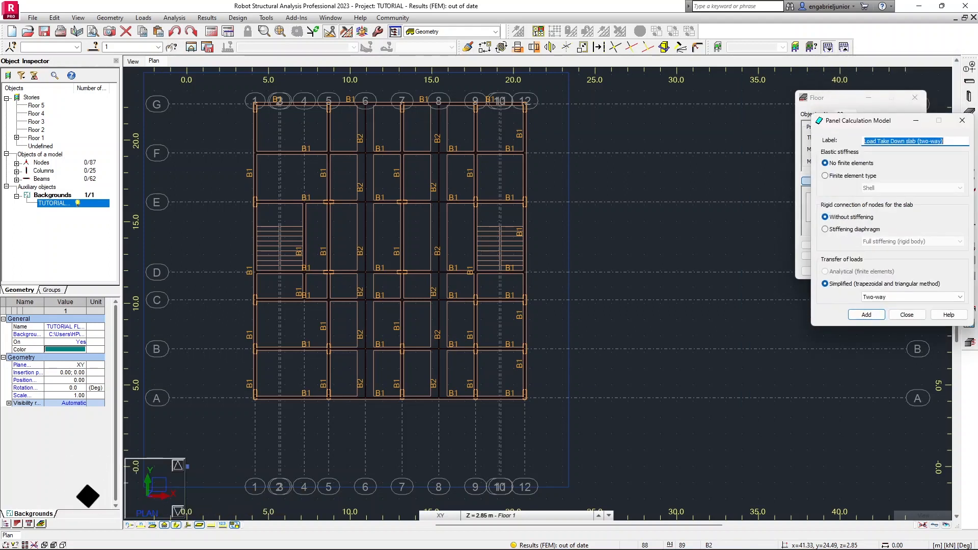
pyautogui.moveTo(882, 117); pyautogui.dragTo(601, 112)
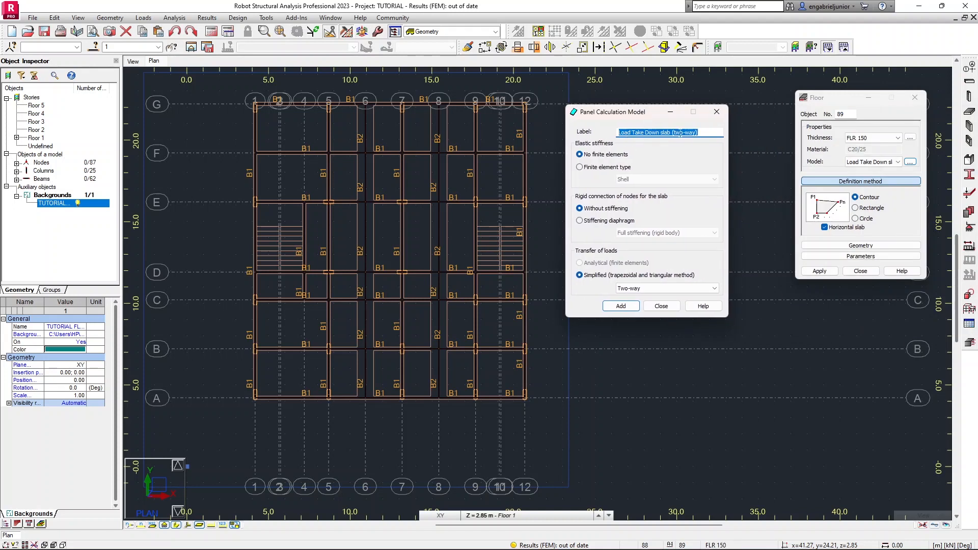
pyautogui.click(595, 168)
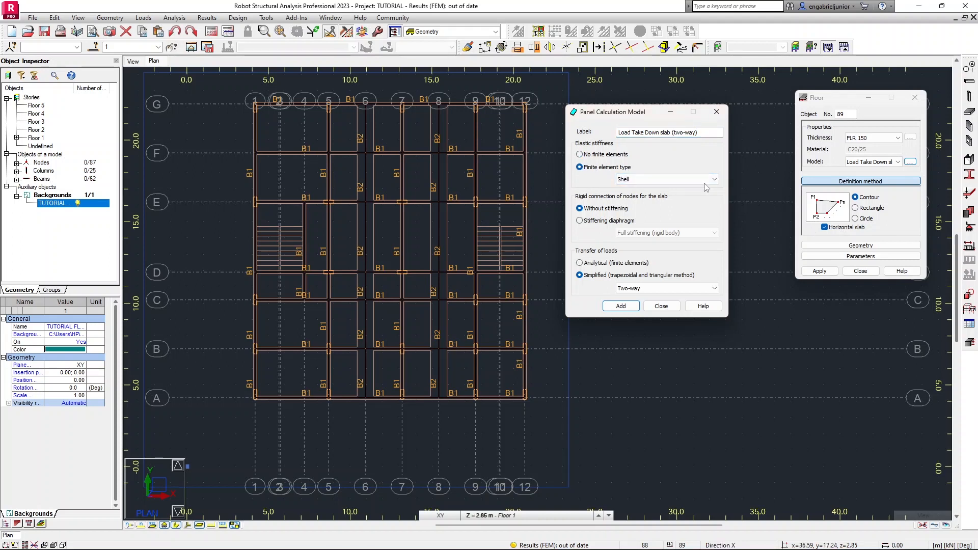
pyautogui.click(604, 155)
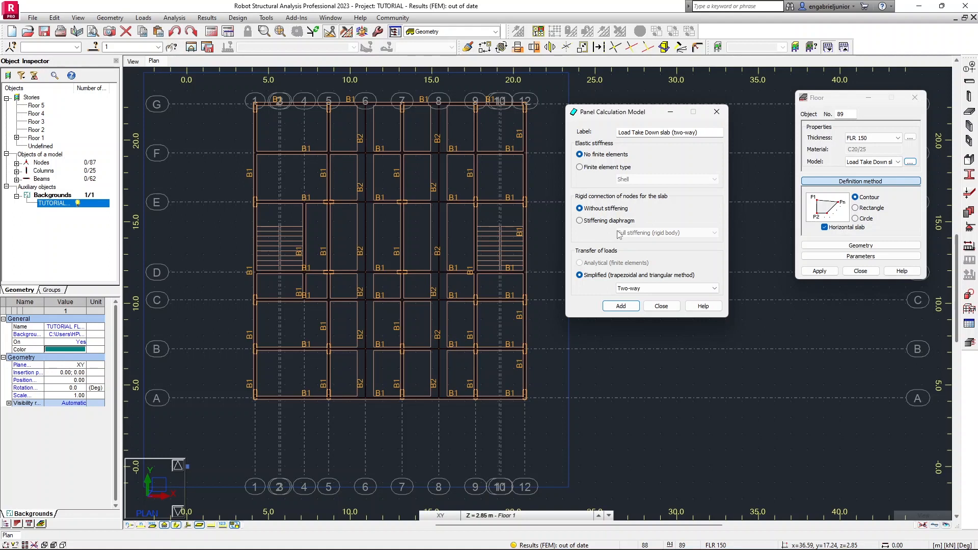
pyautogui.click(717, 111)
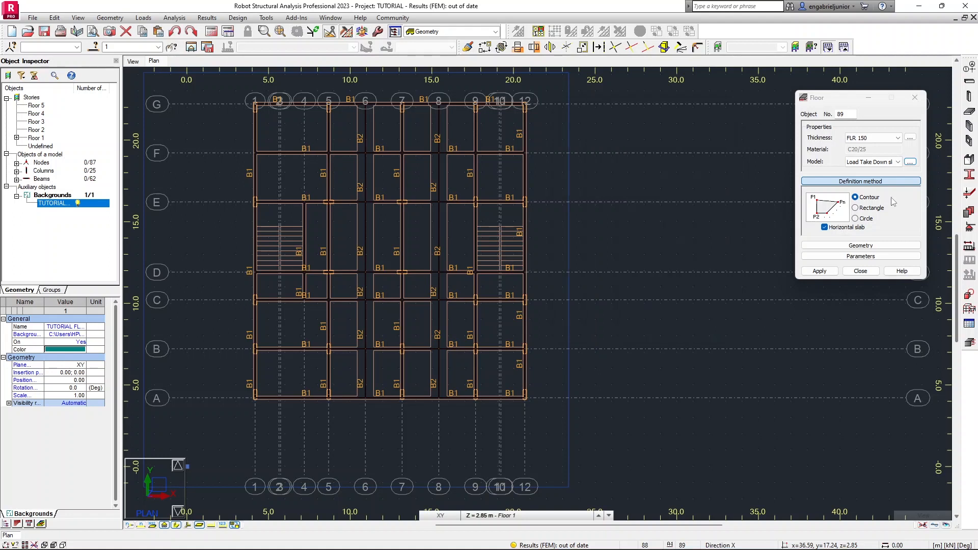
# Set the floor model to Shell - Load Take Down slab (two-way) and review its calculation settings.
pyautogui.click(896, 162)
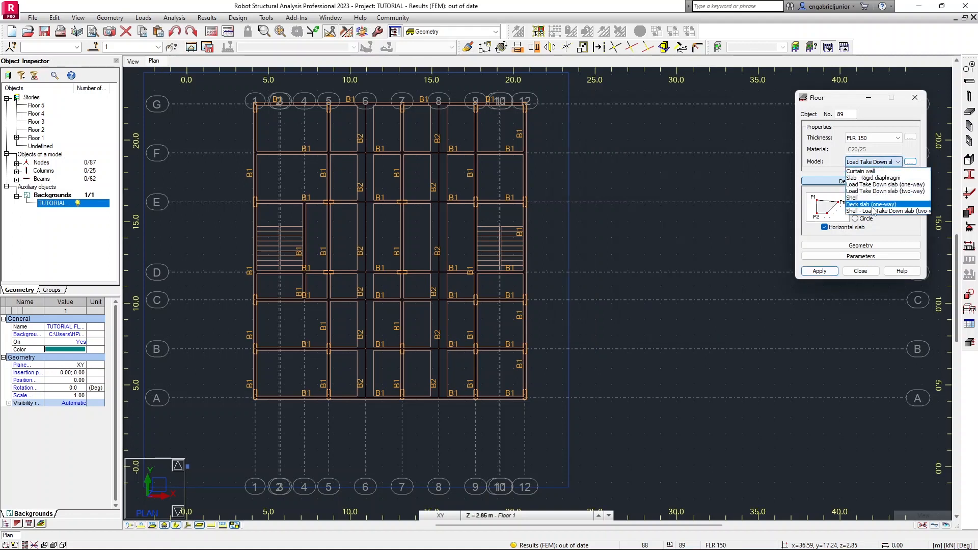
pyautogui.click(872, 211)
pyautogui.click(911, 161)
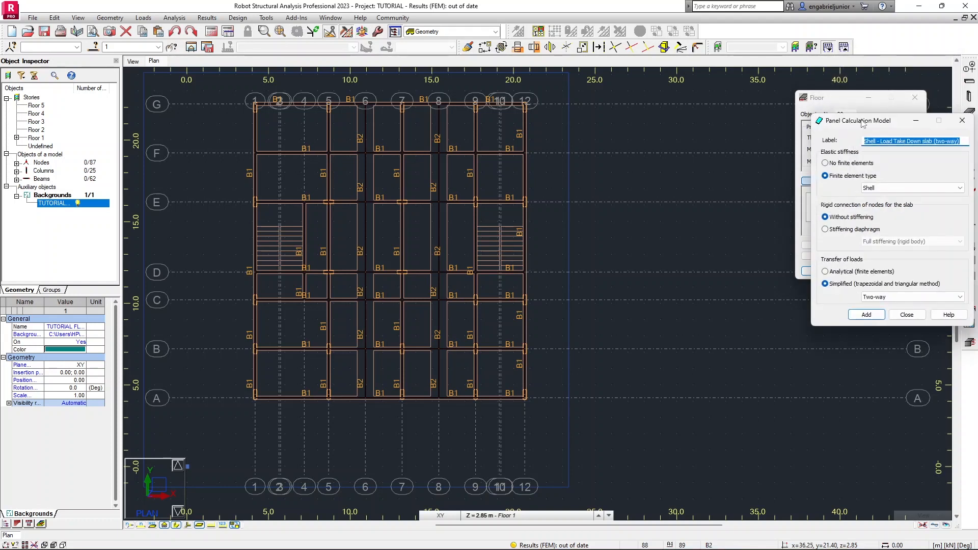
pyautogui.moveTo(844, 116); pyautogui.dragTo(588, 119)
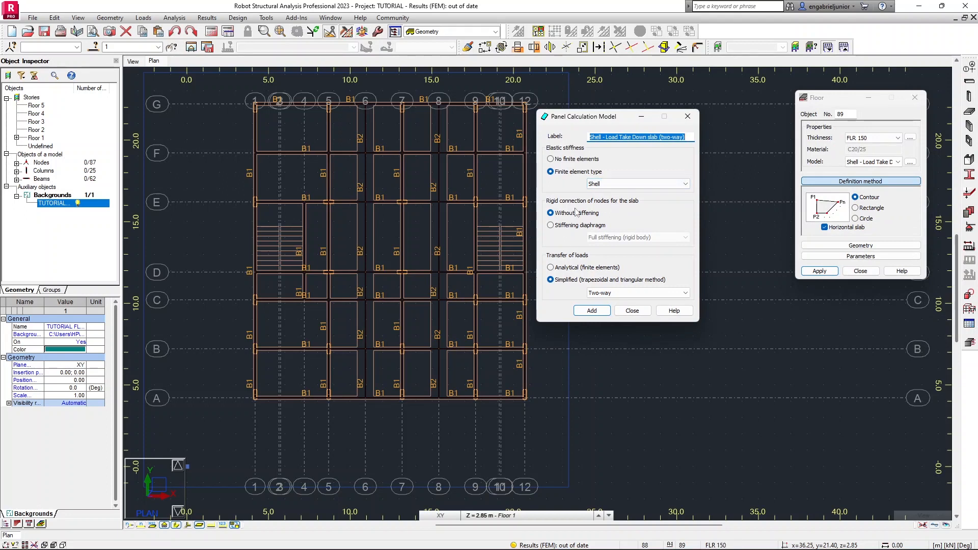
pyautogui.click(632, 311)
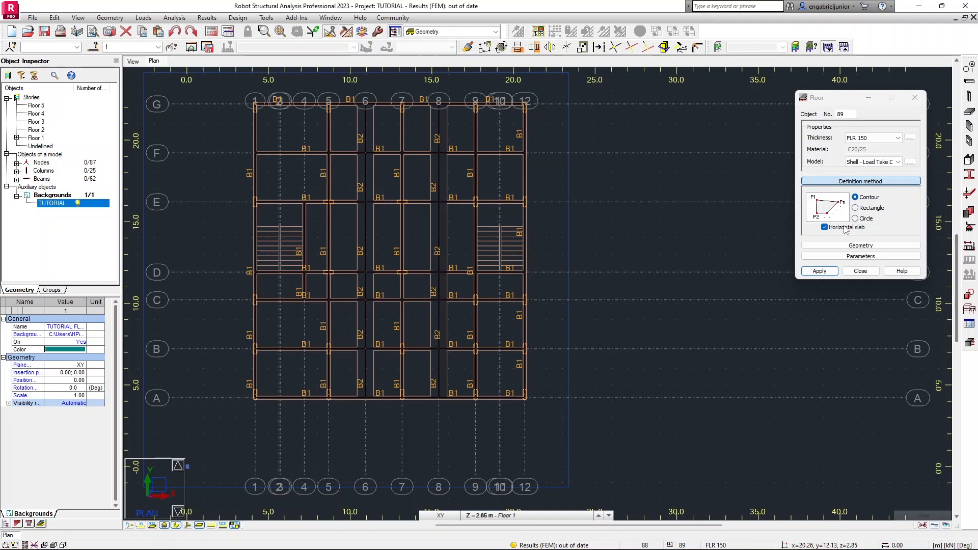
# Review the floor's Rectangle and Circle definition methods, then return to the Contour method.
pyautogui.scroll(1, 393, 197)
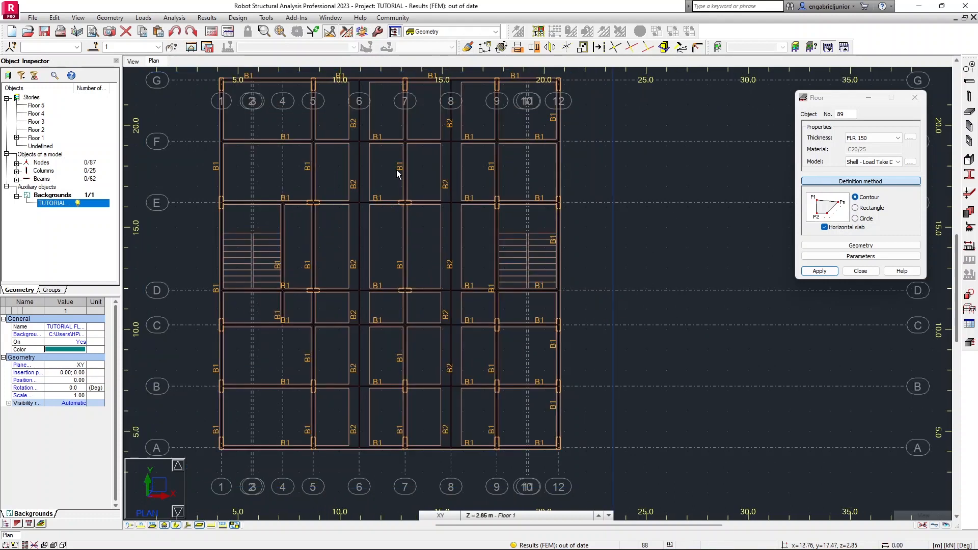
pyautogui.moveTo(402, 165)
pyautogui.mouseDown(button='middle')
pyautogui.moveTo(444, 179)
pyautogui.moveTo(451, 200)
pyautogui.mouseUp(button='middle')
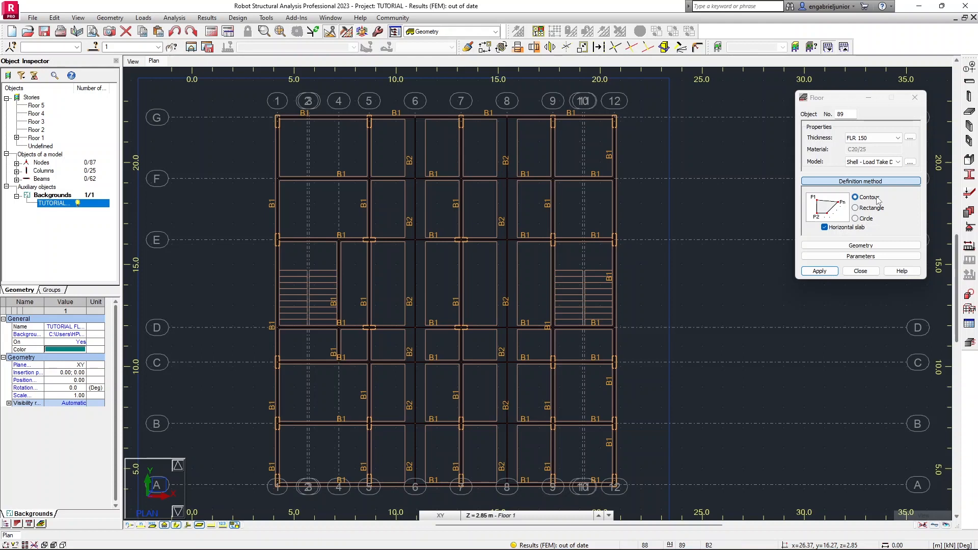
pyautogui.click(870, 208)
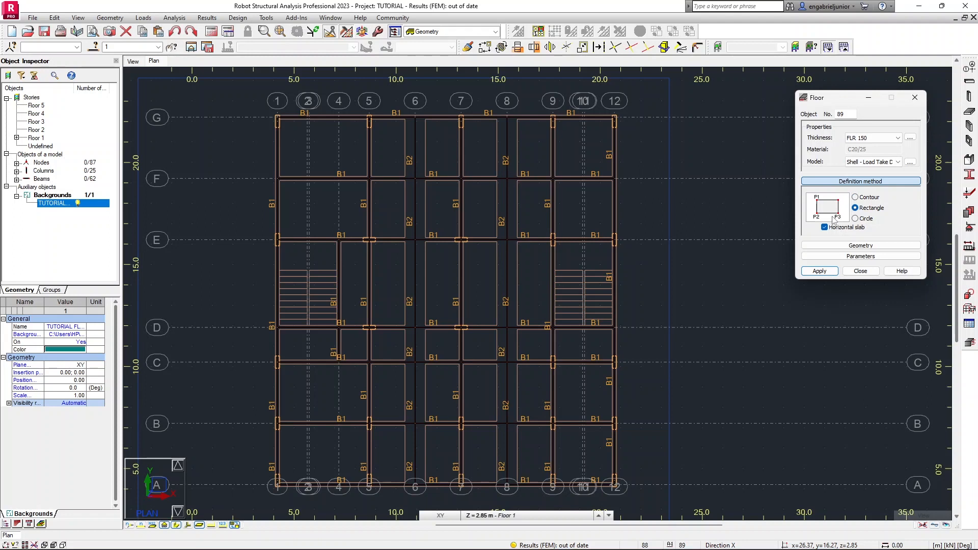
pyautogui.click(866, 219)
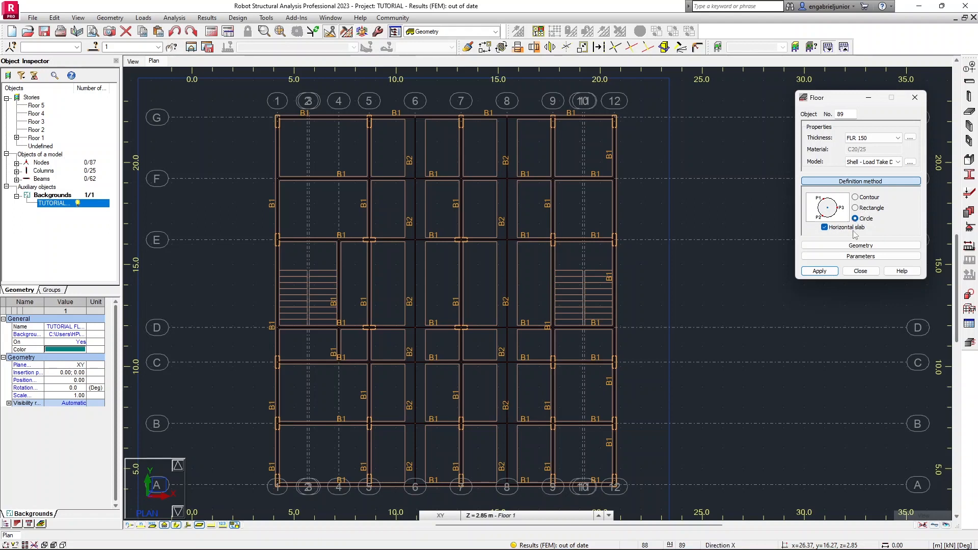
pyautogui.click(860, 245)
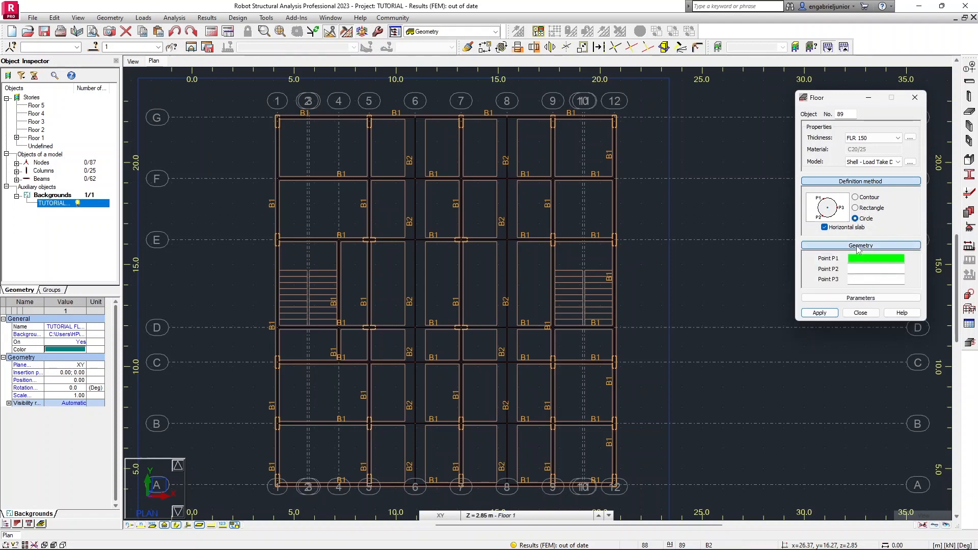
pyautogui.click(859, 246)
pyautogui.click(868, 198)
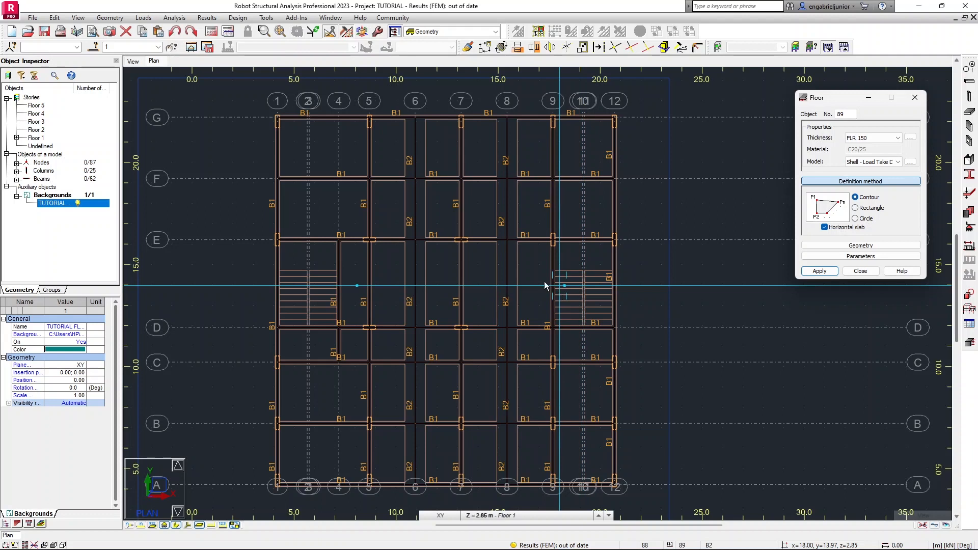
# Begin the floor contour at G/1 and trace around the left stairwell through E/4 and D/4.
pyautogui.scroll(2, 278, 118)
pyautogui.scroll(2, 281, 119)
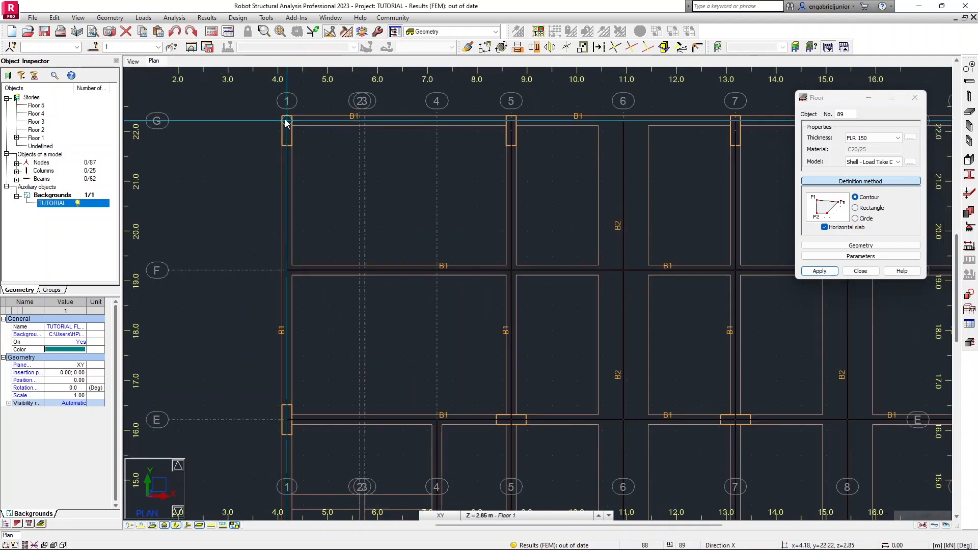
pyautogui.scroll(-2, 286, 123)
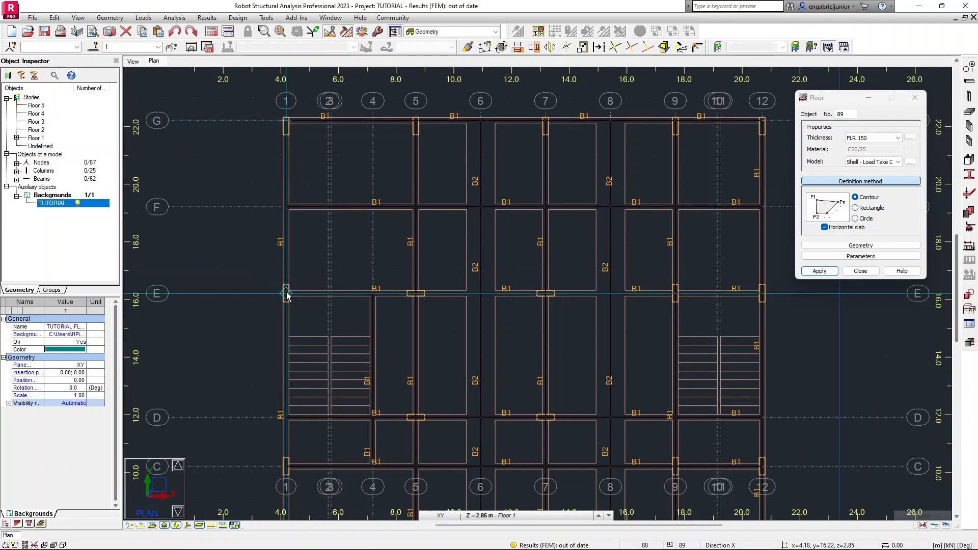
pyautogui.click(314, 311)
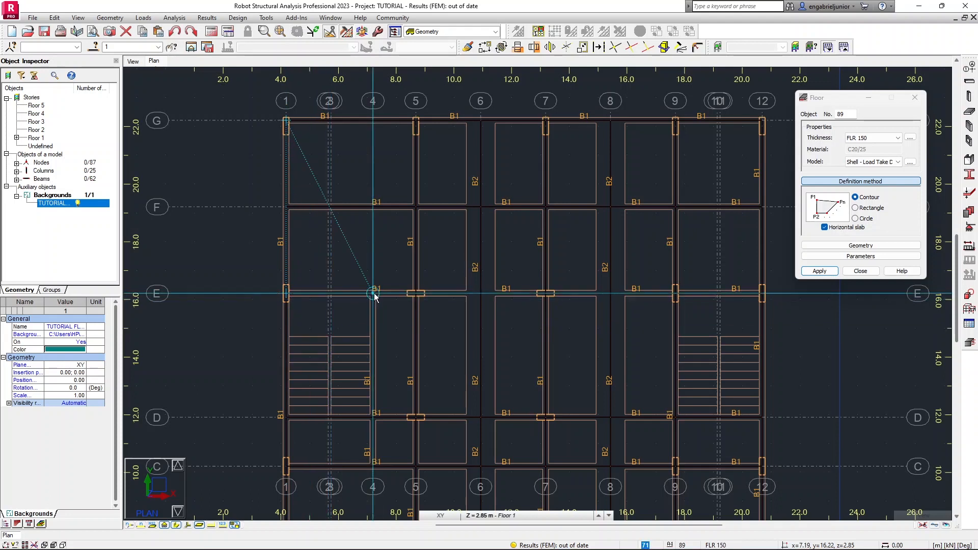
pyautogui.click(371, 317)
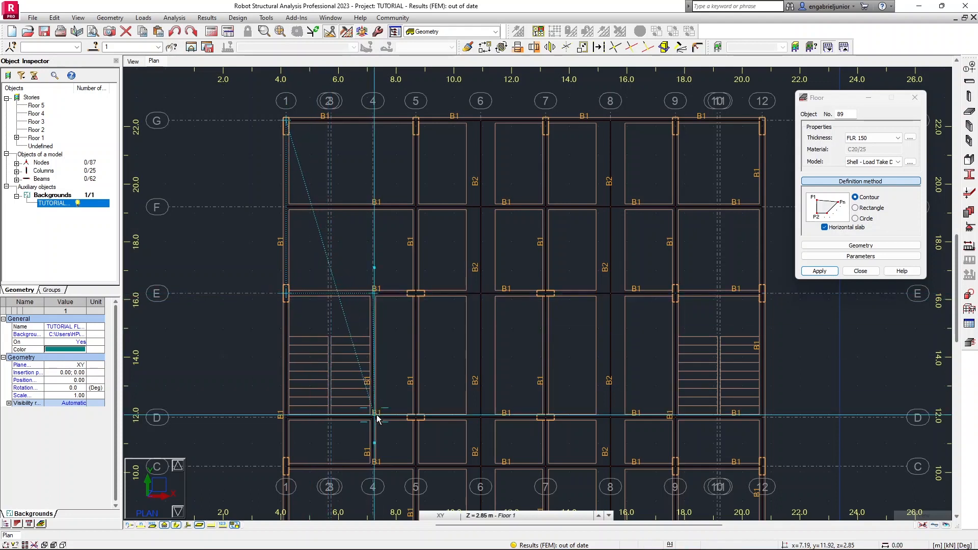
pyautogui.click(374, 417)
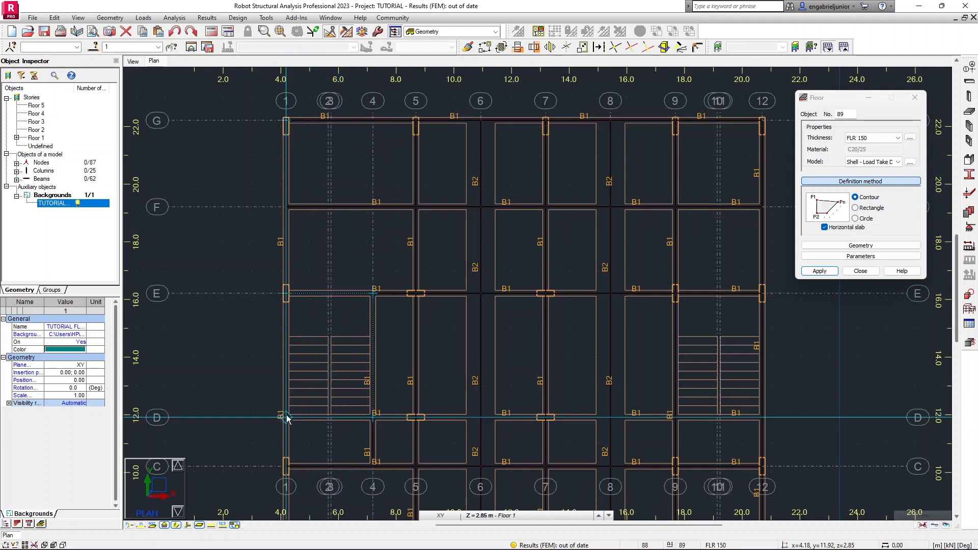
# Continue the floor contour to A/1, along axis A to 12 and around the right stairwell, closing it at G/1, then close the Floor dialog.
pyautogui.scroll(-4, 356, 368)
pyautogui.moveTo(356, 368); pyautogui.dragTo(360, 230, button='middle')
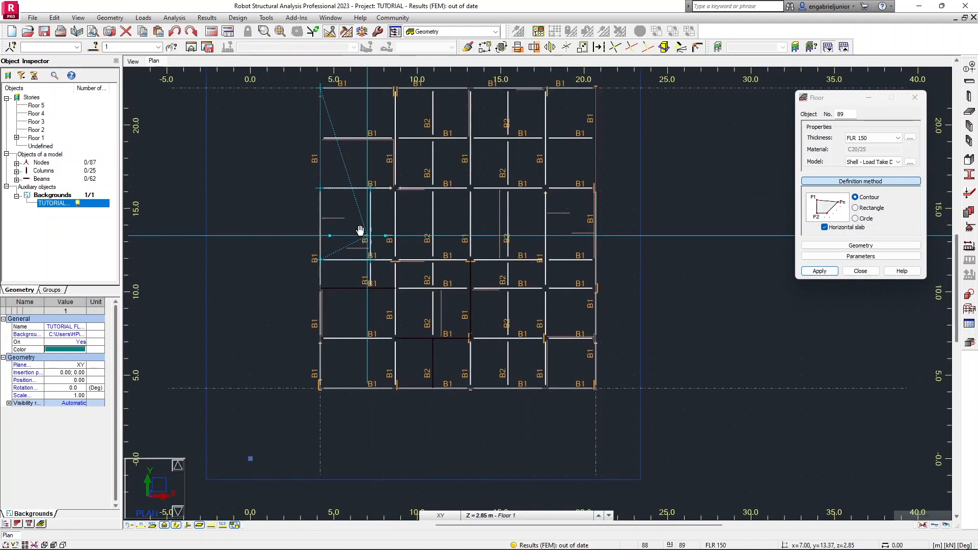
pyautogui.click(320, 389)
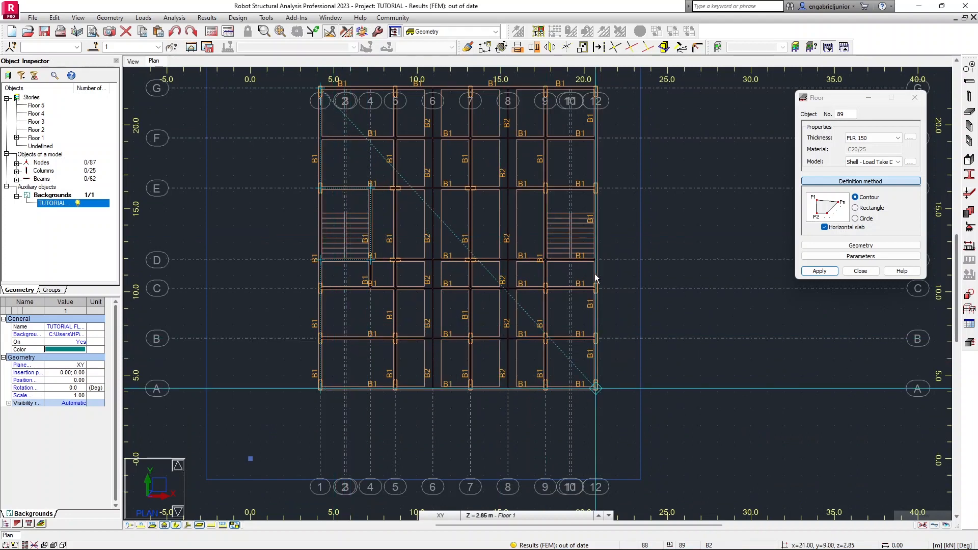
pyautogui.click(548, 260)
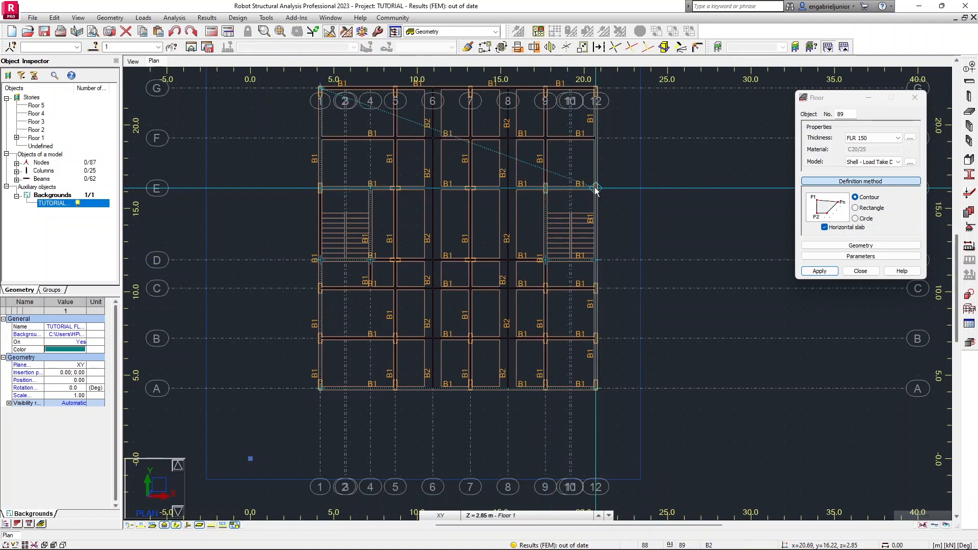
pyautogui.moveTo(574, 162); pyautogui.dragTo(569, 281, button='middle')
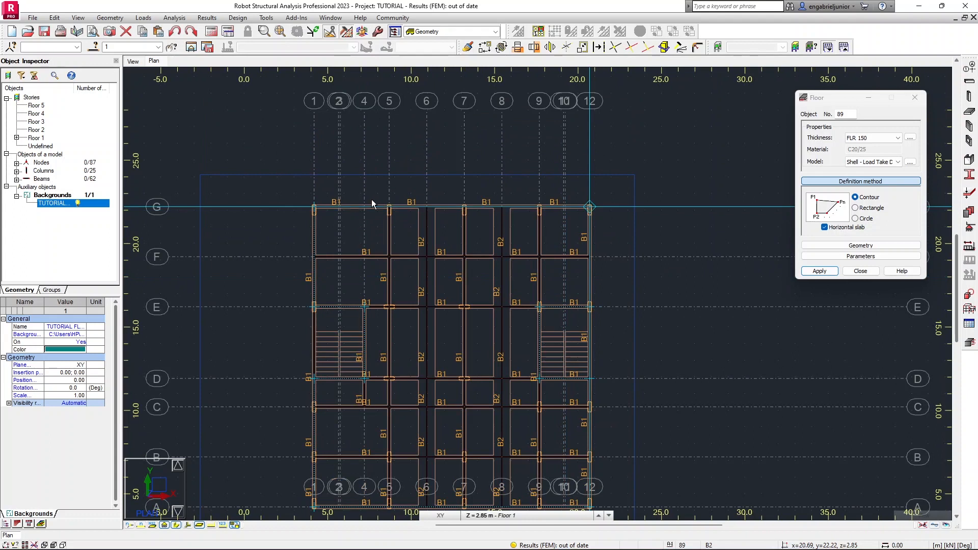
pyautogui.click(313, 207)
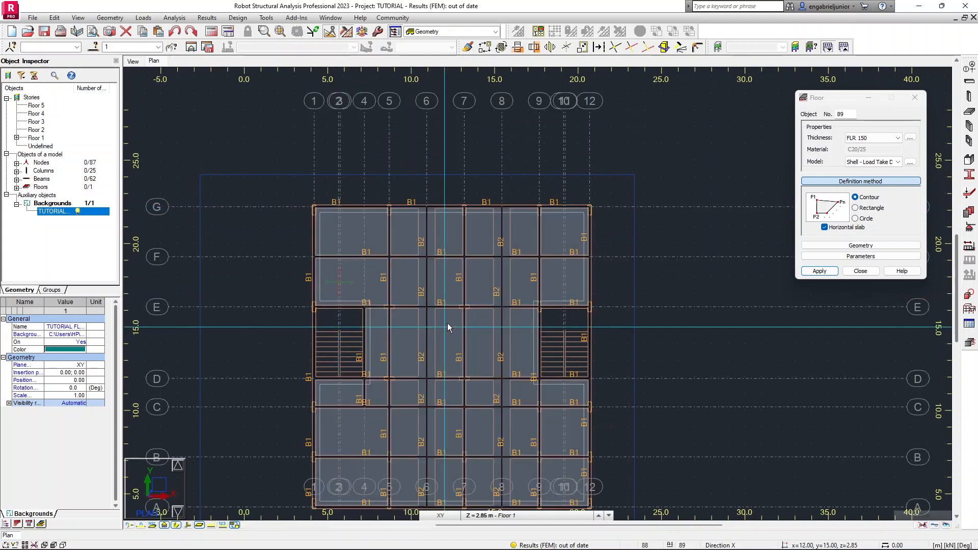
pyautogui.scroll(-1, 442, 324)
pyautogui.moveTo(476, 384); pyautogui.dragTo(457, 326, button='middle')
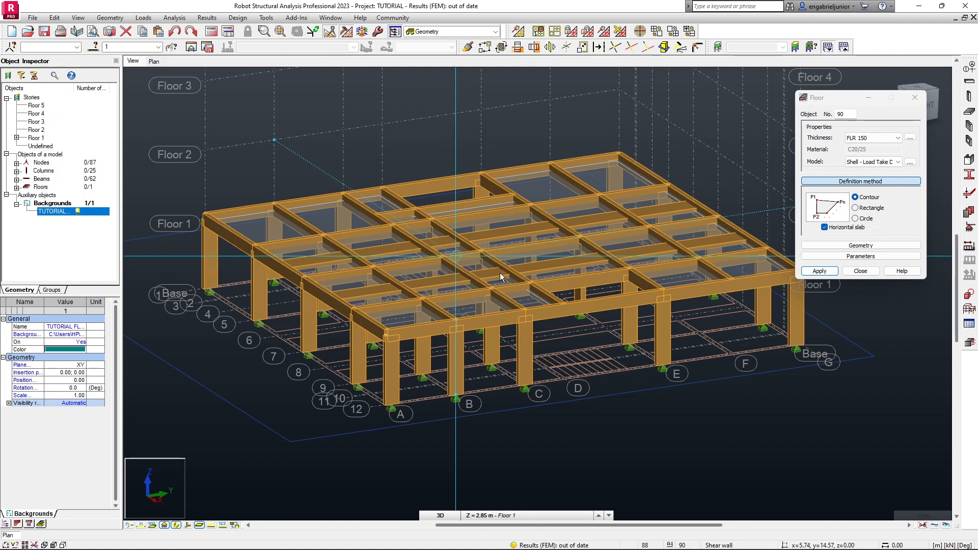
pyautogui.scroll(2, 659, 255)
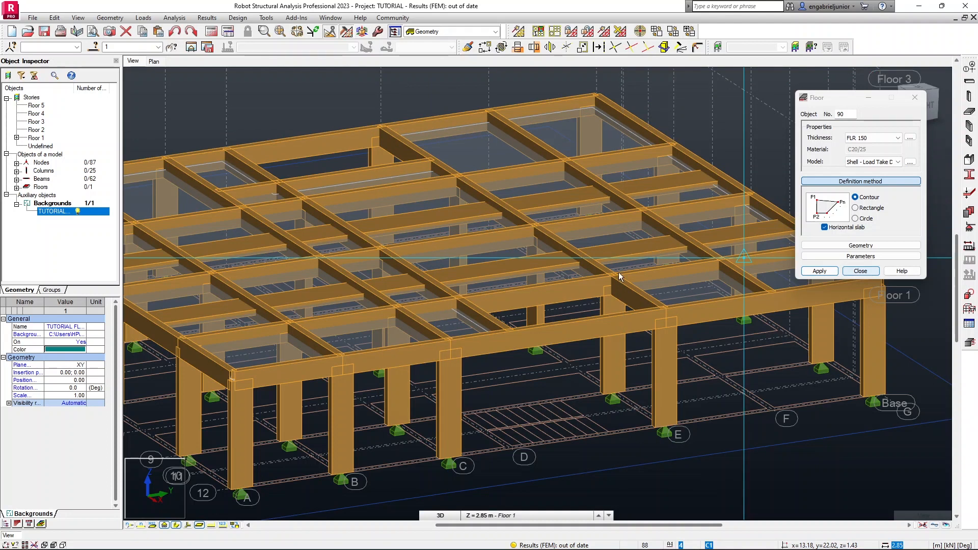
pyautogui.click(859, 272)
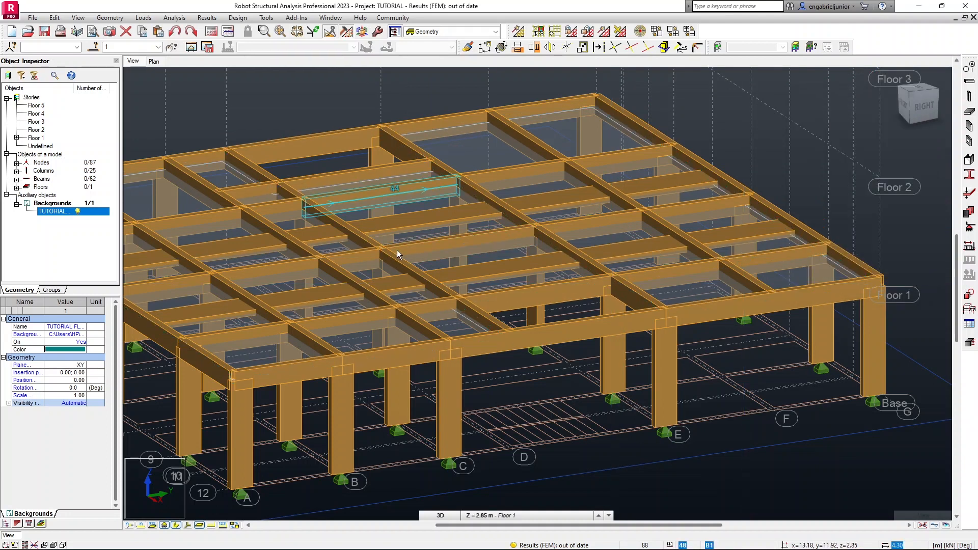
# Turn on the display of panel thickness in the Panels / FE display settings and apply it.
pyautogui.click(79, 18)
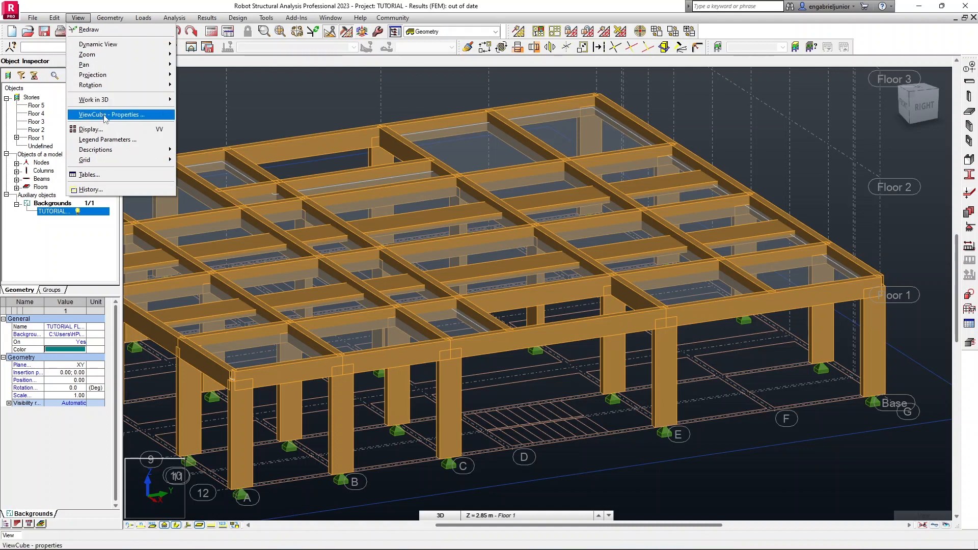
pyautogui.click(91, 129)
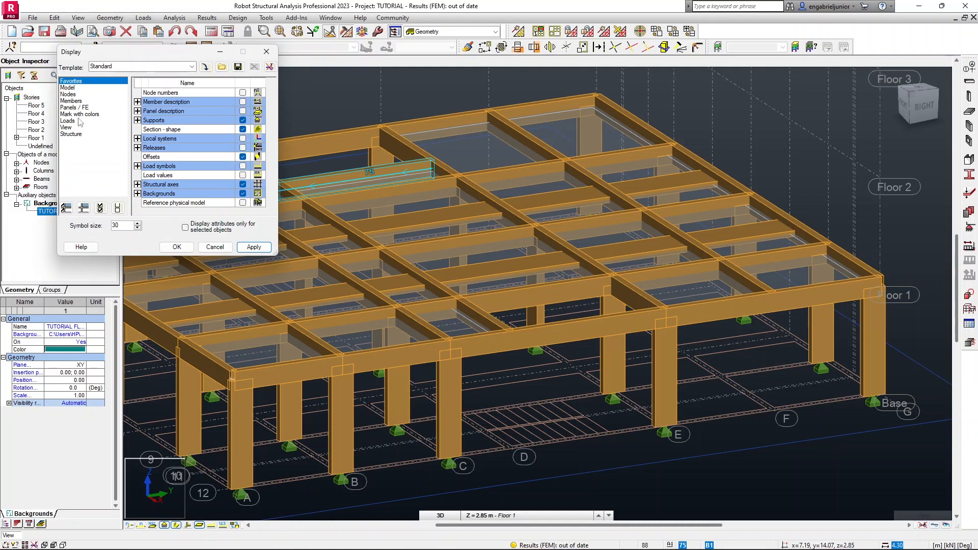
pyautogui.click(74, 108)
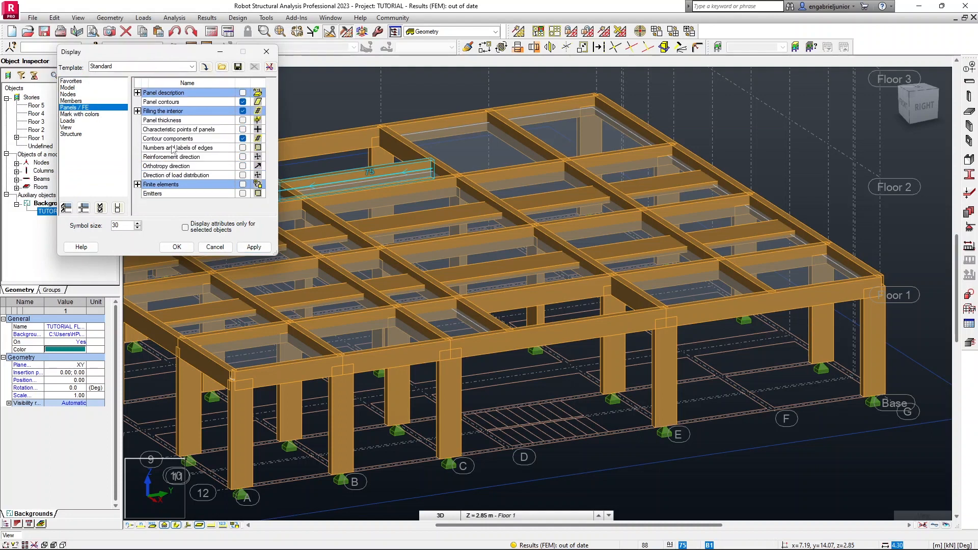
pyautogui.click(243, 121)
pyautogui.click(255, 248)
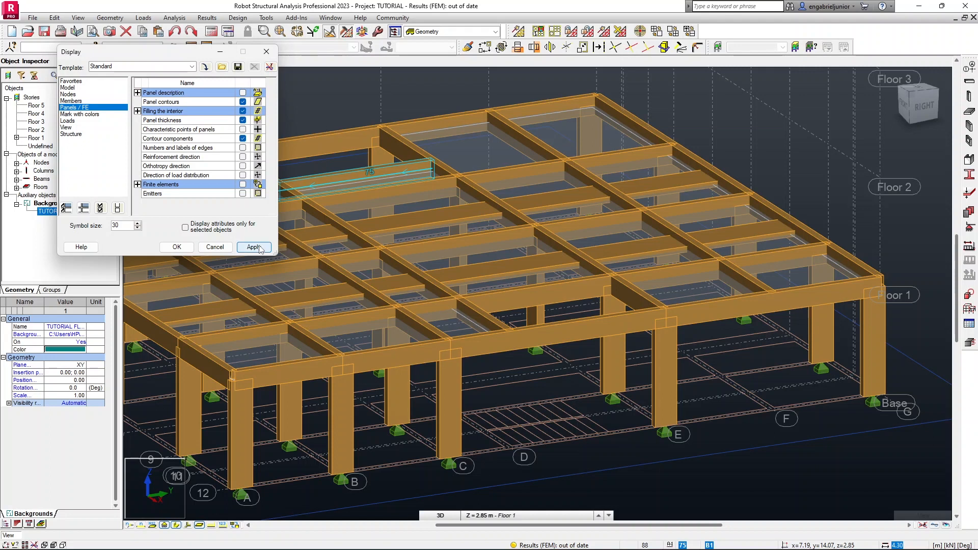
pyautogui.click(177, 247)
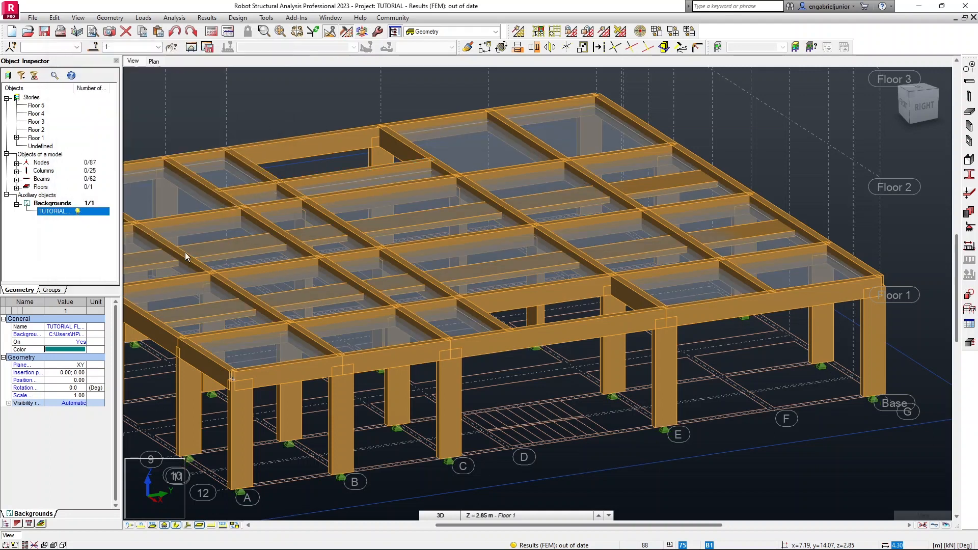
# Orbit around the 3D model to inspect the new floor slab and its stairwell openings.
pyautogui.keyDown('shift'); pyautogui.moveTo(438, 270); pyautogui.dragTo(428, 269, button='middle'); pyautogui.keyUp('shift')
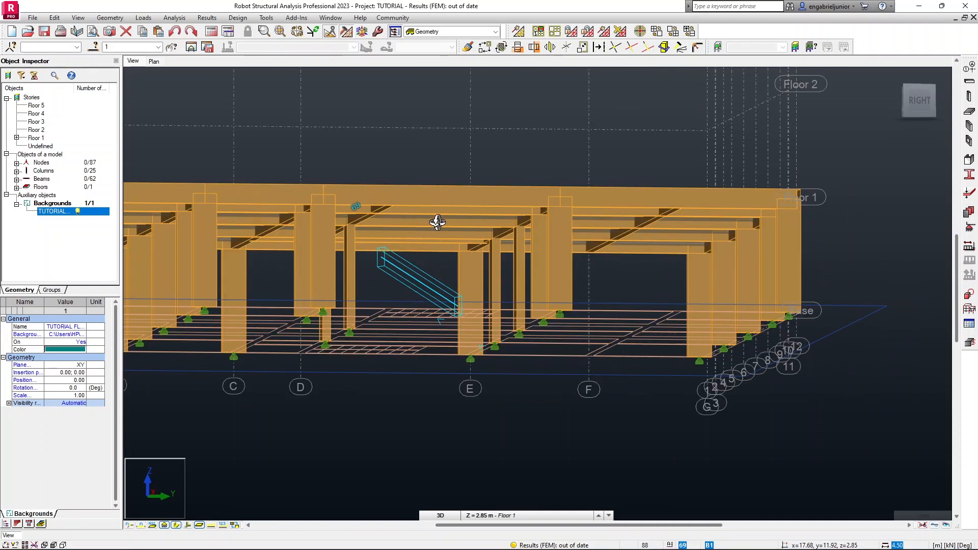
pyautogui.keyDown('shift'); pyautogui.moveTo(500, 233); pyautogui.dragTo(500, 219, button='middle'); pyautogui.keyUp('shift')
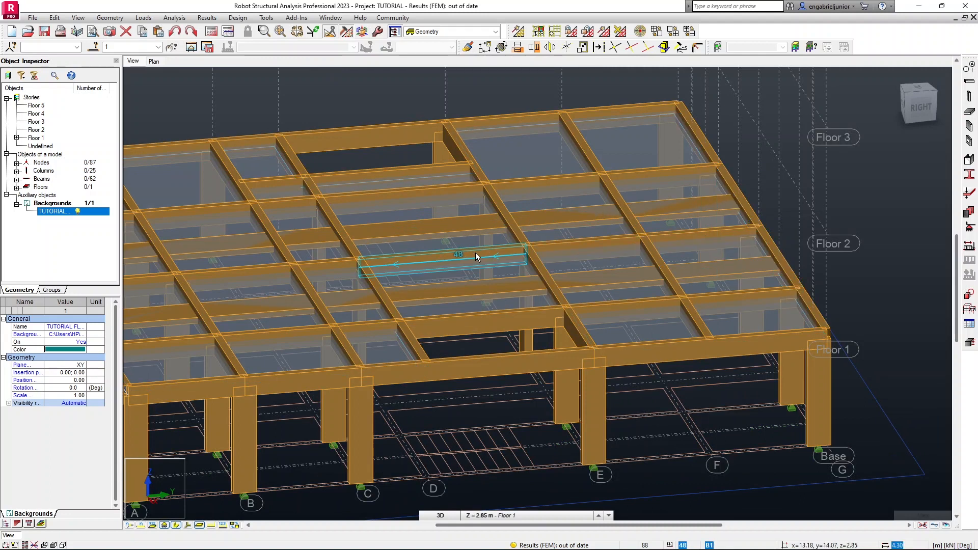
pyautogui.keyDown('shift'); pyautogui.moveTo(501, 262); pyautogui.dragTo(519, 248, button='middle'); pyautogui.keyUp('shift')
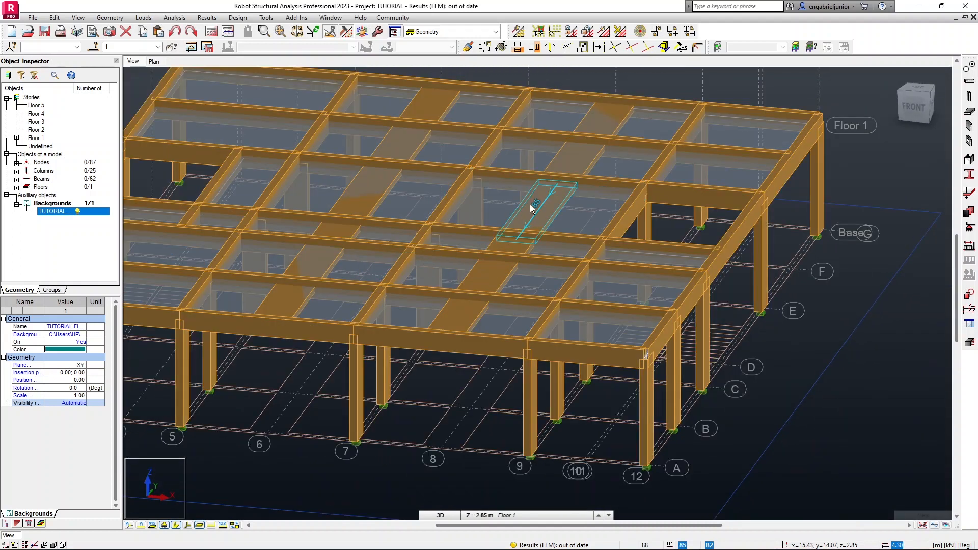
pyautogui.scroll(-3, 523, 209)
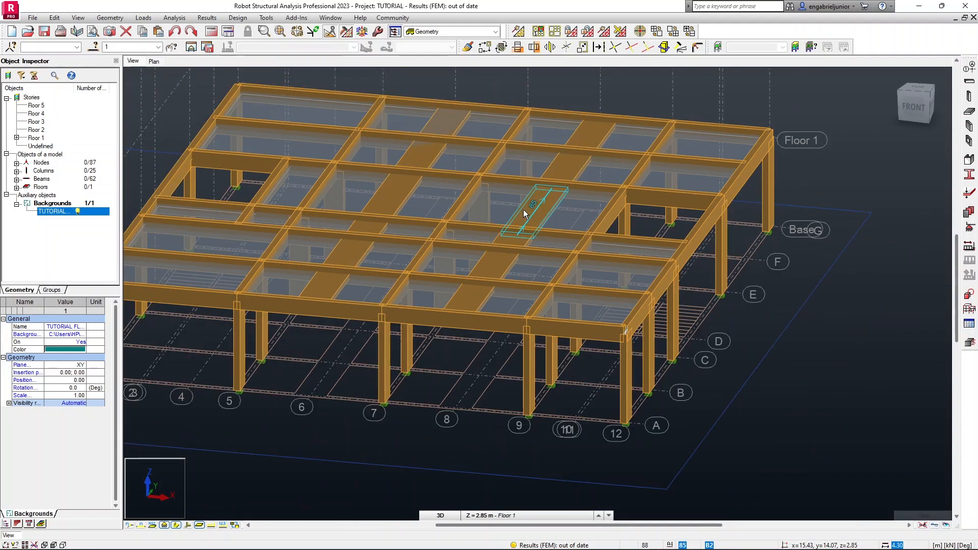
pyautogui.moveTo(492, 208); pyautogui.dragTo(530, 232, button='middle')
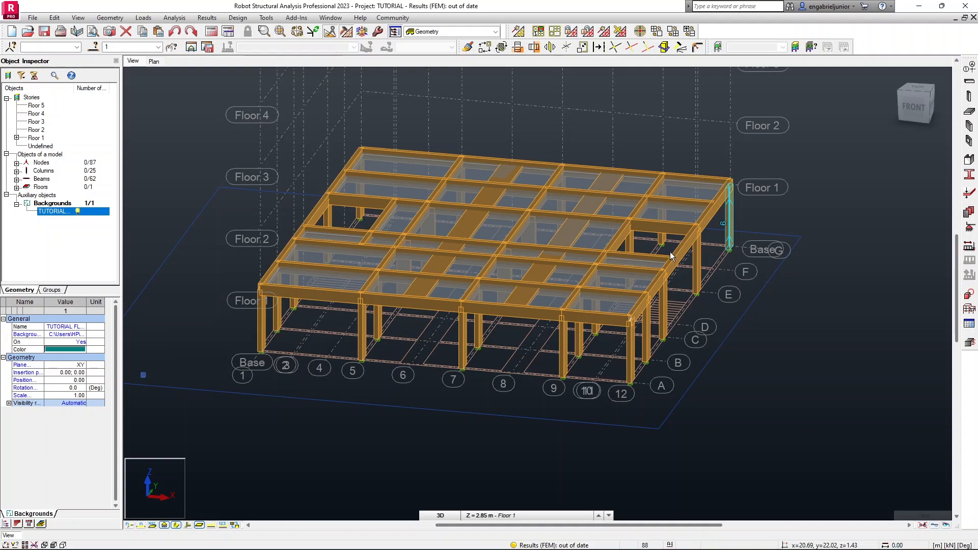
pyautogui.scroll(2, 662, 280)
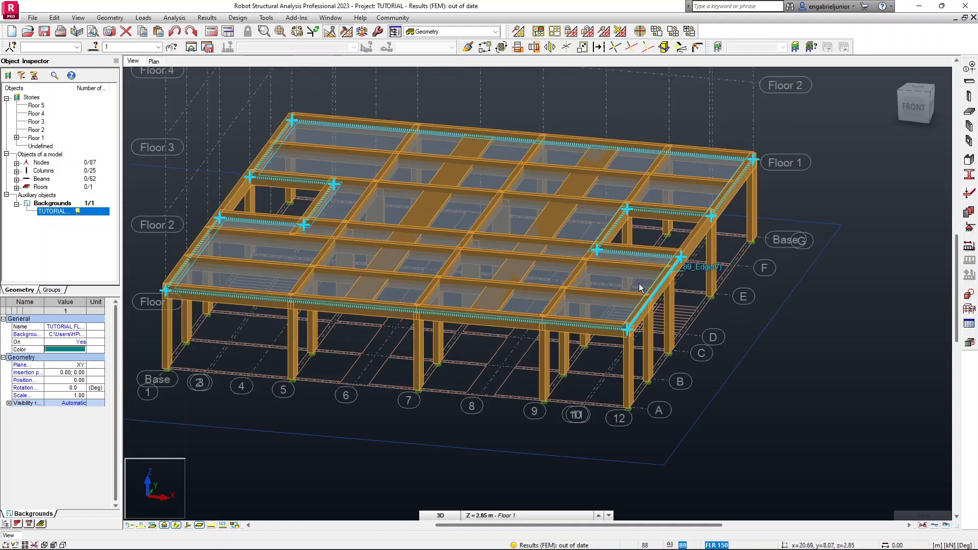
pyautogui.moveTo(661, 270)
pyautogui.keyDown('shift'); pyautogui.mouseDown(button='middle')
pyautogui.moveTo(635, 258)
pyautogui.moveTo(631, 267)
pyautogui.mouseUp(button='middle'); pyautogui.keyUp('shift')
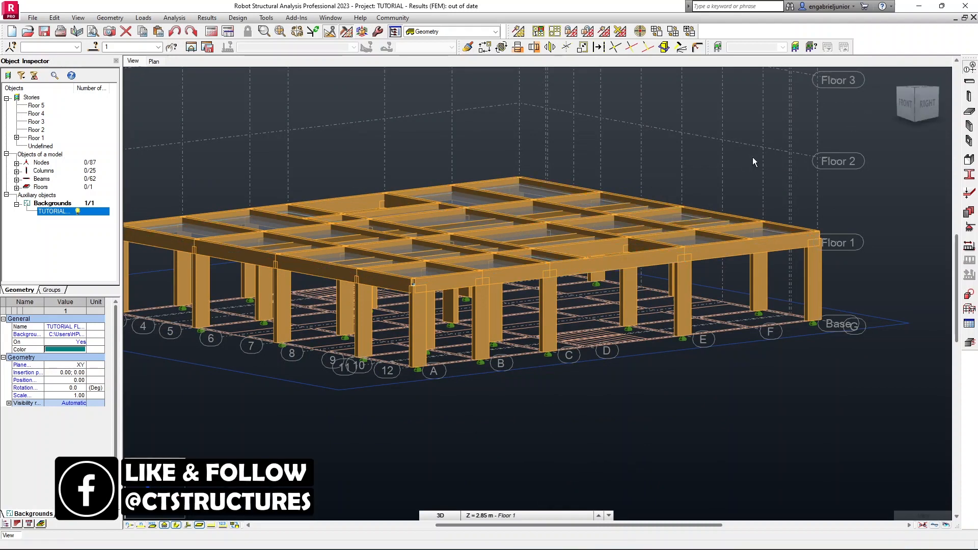
# Add a Z structural axis at 1.425 m with the custom label ST.L, apply it and close the dialog.
pyautogui.moveTo(766, 116); pyautogui.dragTo(598, 125)
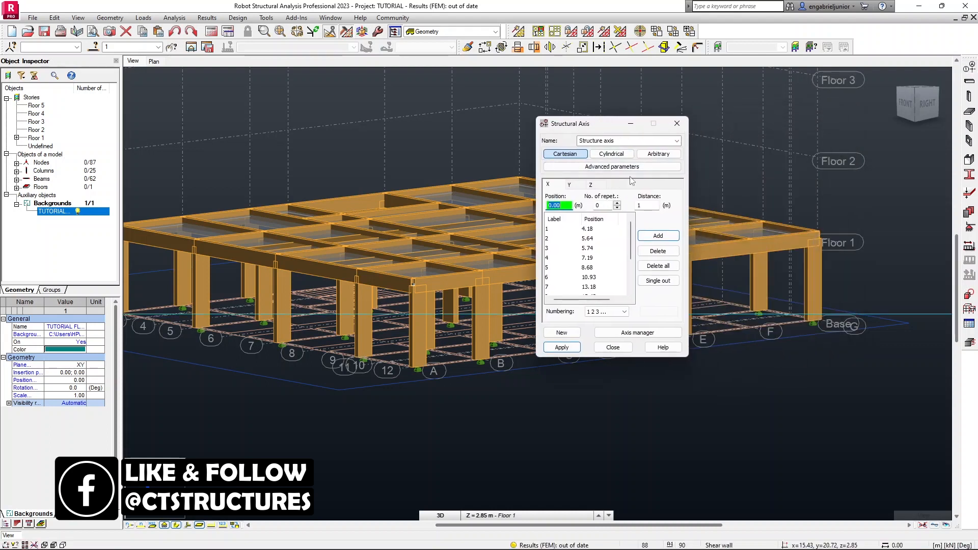
pyautogui.click(591, 184)
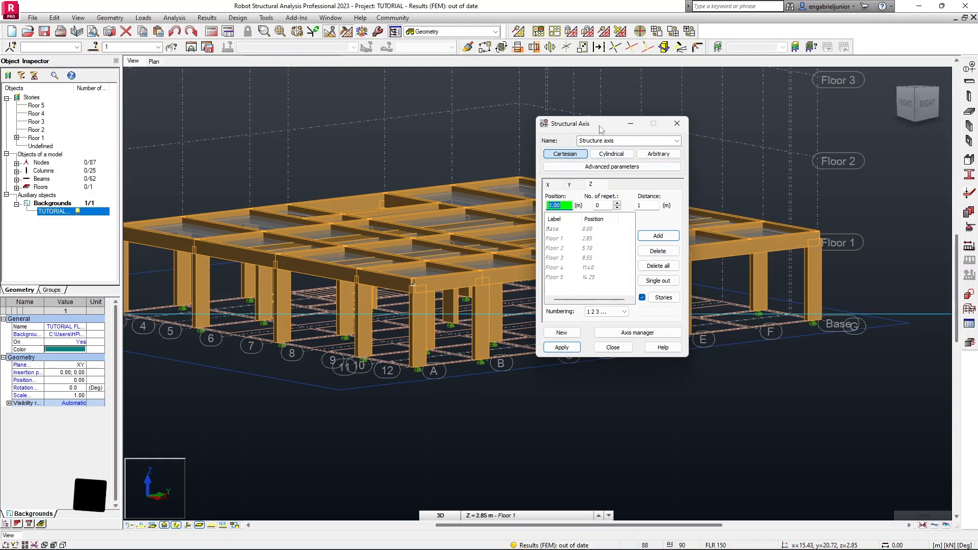
pyautogui.moveTo(599, 126); pyautogui.dragTo(637, 115)
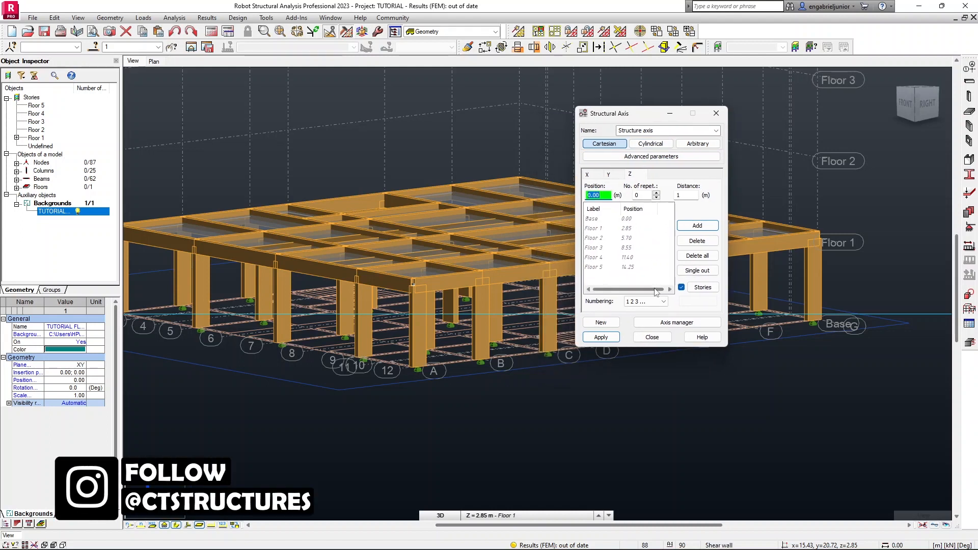
pyautogui.click(617, 233)
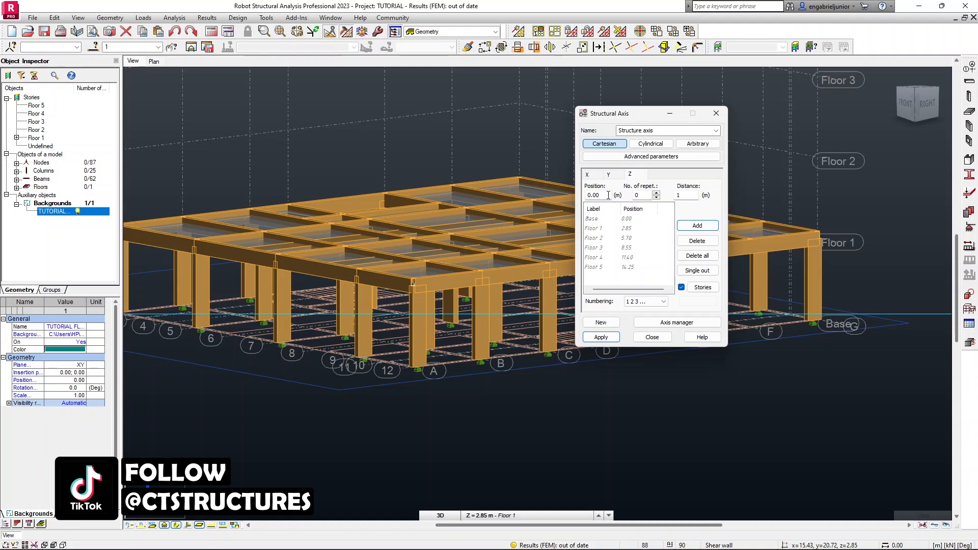
pyautogui.moveTo(608, 195); pyautogui.dragTo(576, 198)
pyautogui.write('1')
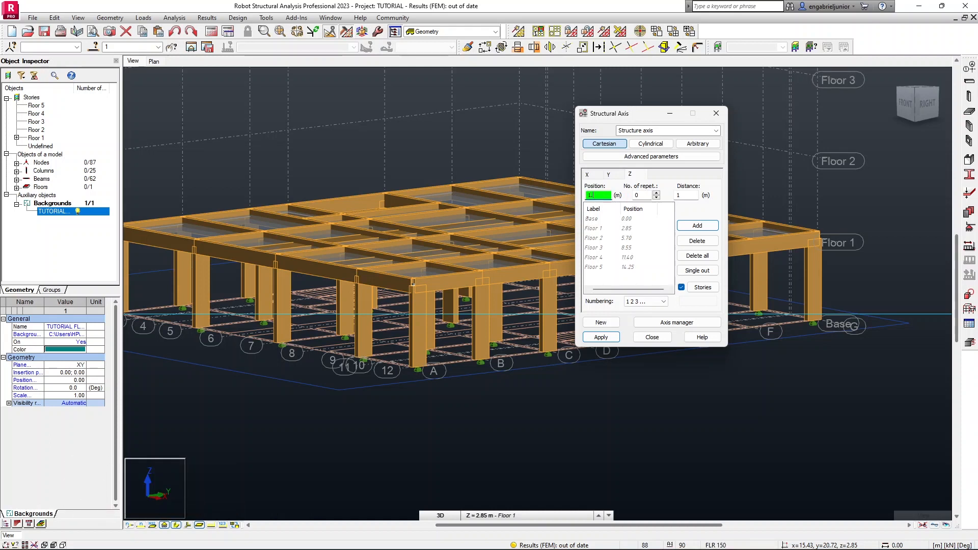
pyautogui.write('.425')
pyautogui.click(662, 301)
pyautogui.click(645, 331)
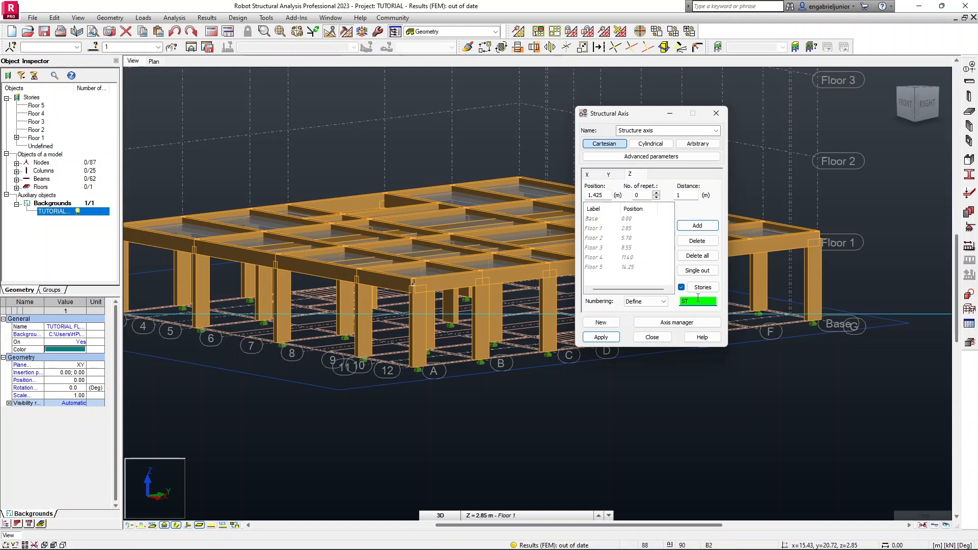
pyautogui.write('.L')
pyautogui.click(694, 230)
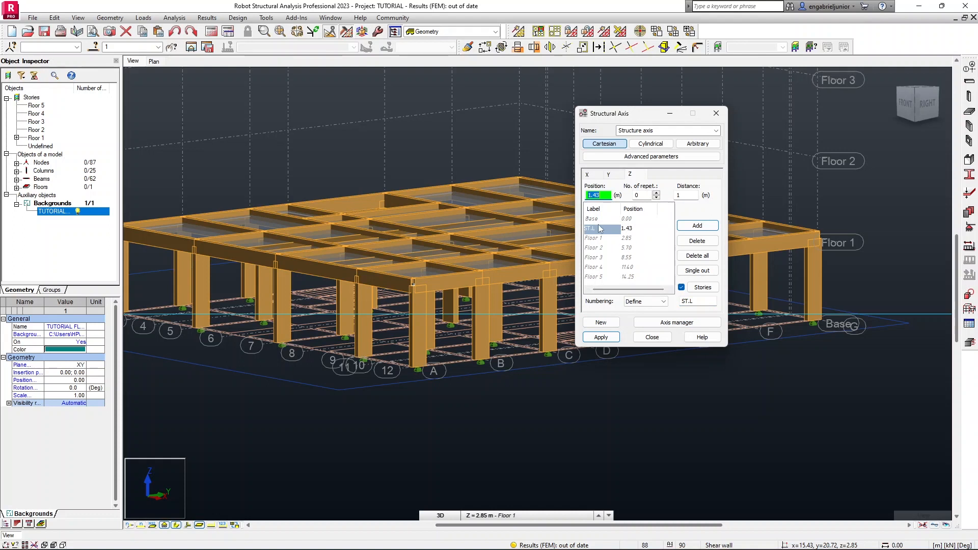
pyautogui.click(610, 338)
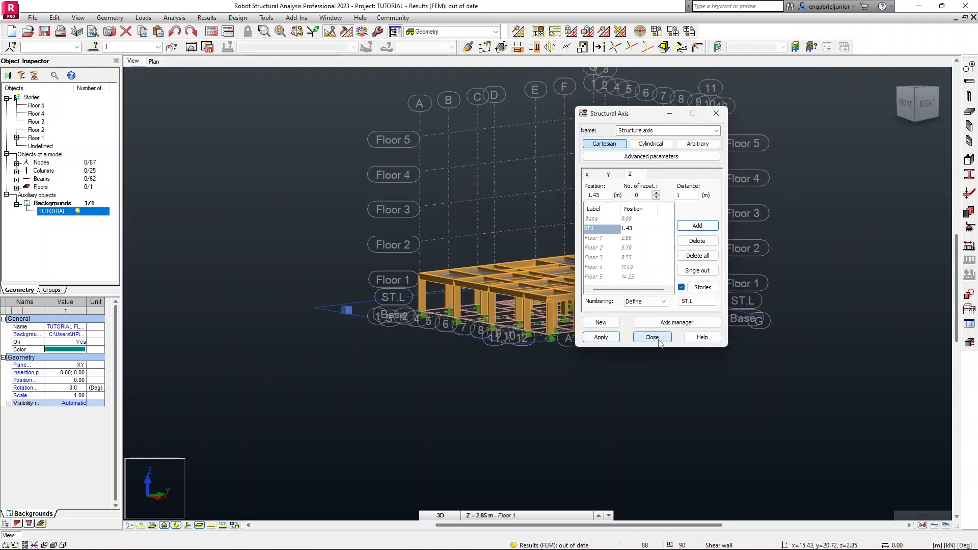
pyautogui.click(652, 337)
# Add a Y structural axis at 14.72 m, picked at the stairwell landing edge in plan, then apply and close the dialog.
pyautogui.scroll(2, 628, 315)
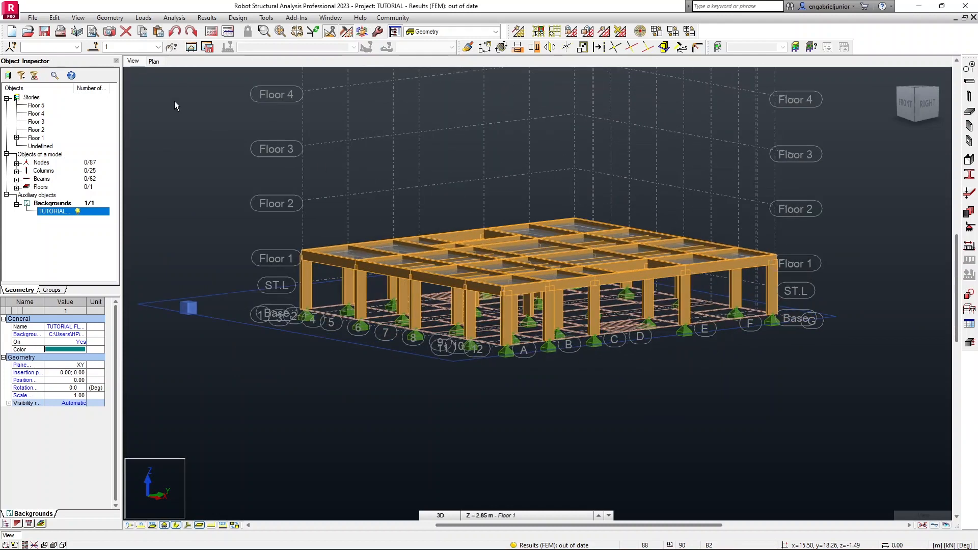
pyautogui.click(154, 62)
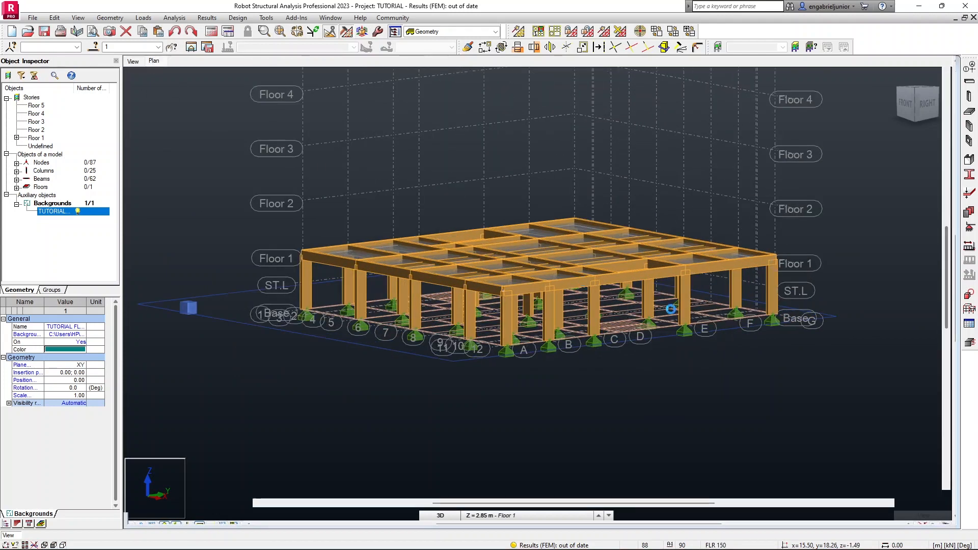
pyautogui.scroll(5, 519, 264)
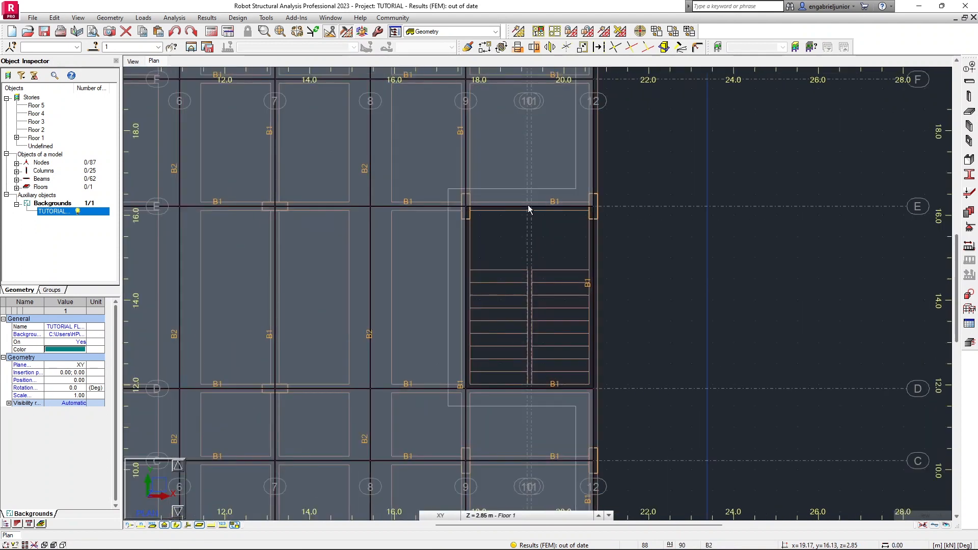
pyautogui.scroll(2, 530, 218)
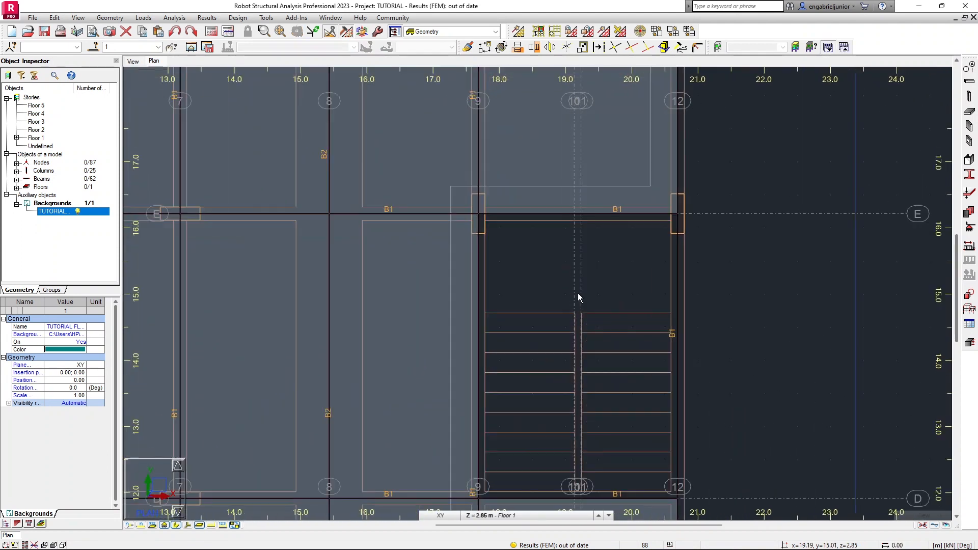
pyautogui.scroll(1, 577, 297)
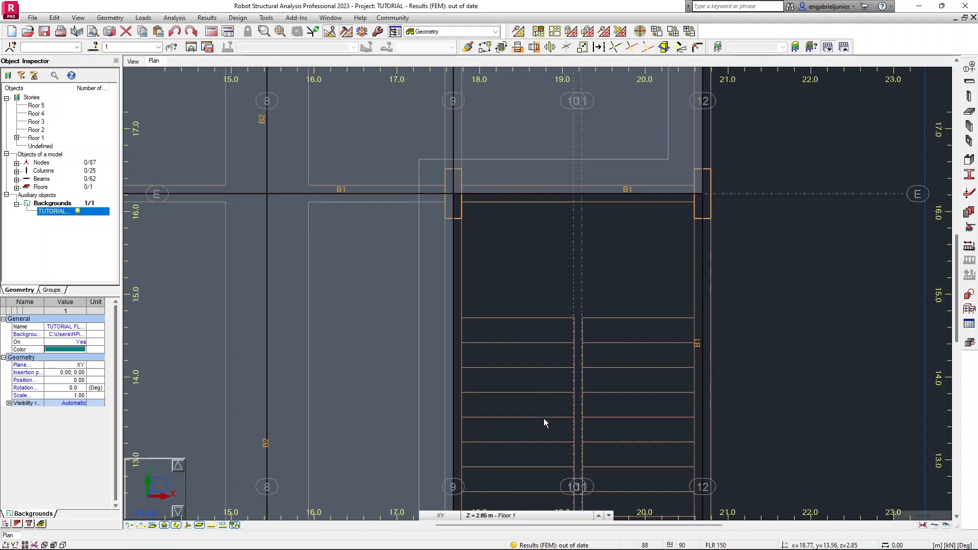
pyautogui.moveTo(546, 430); pyautogui.dragTo(530, 283, button='middle')
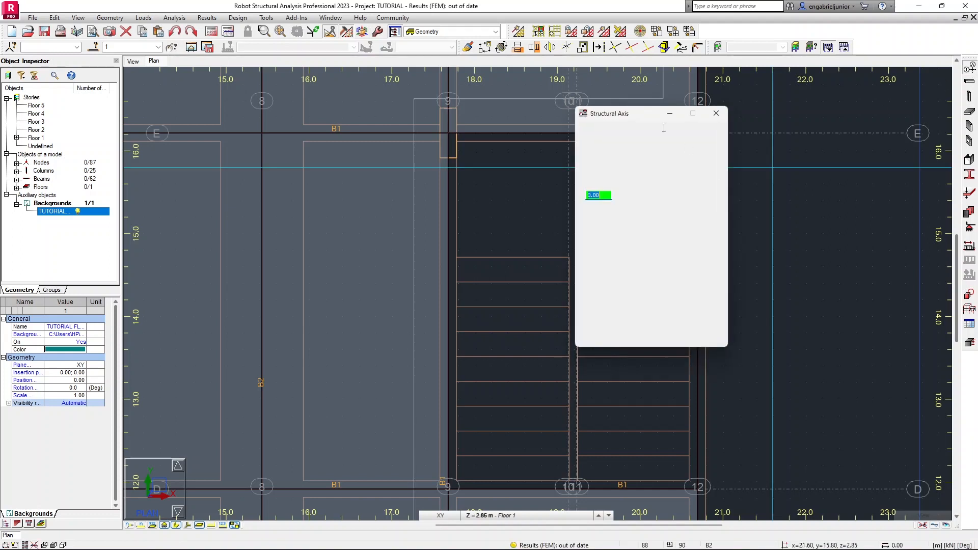
pyautogui.moveTo(634, 116); pyautogui.dragTo(825, 127)
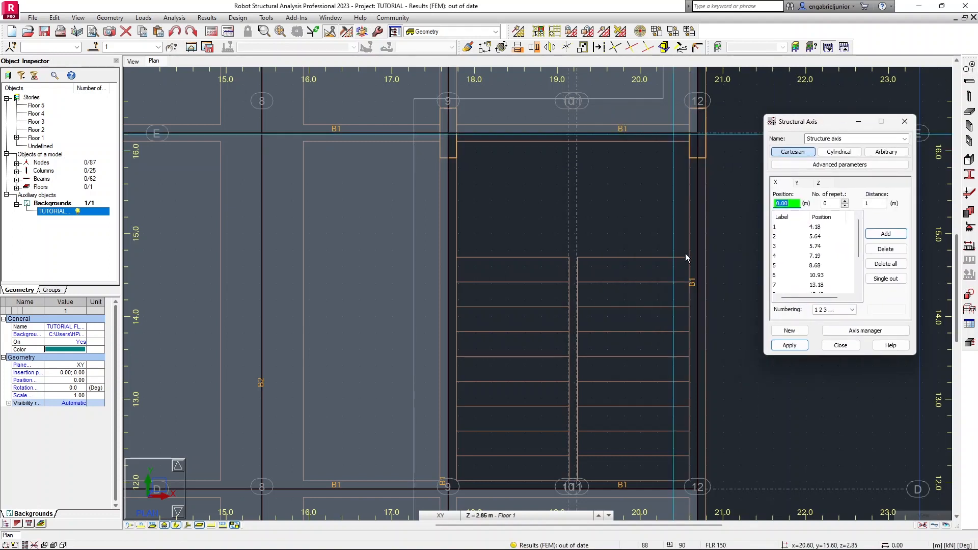
pyautogui.click(798, 183)
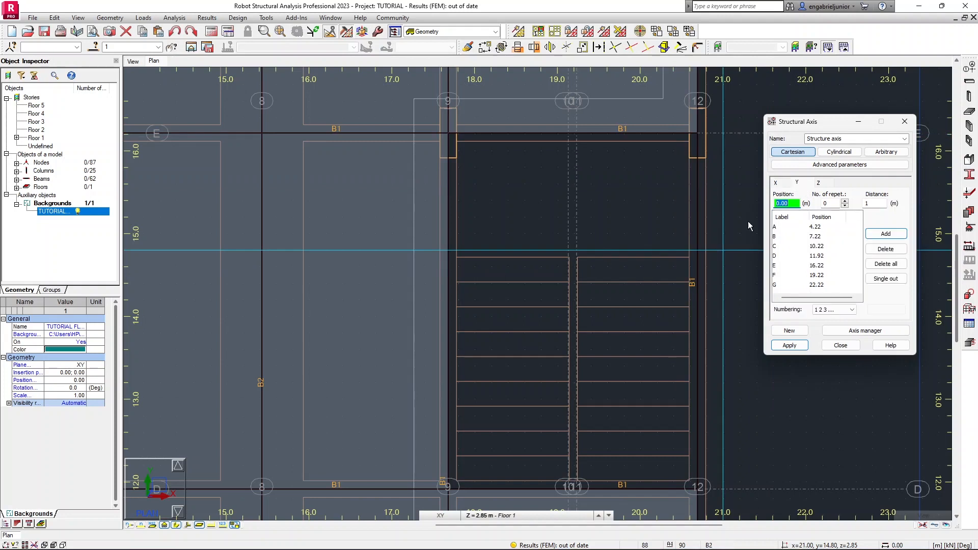
pyautogui.scroll(2, 690, 256)
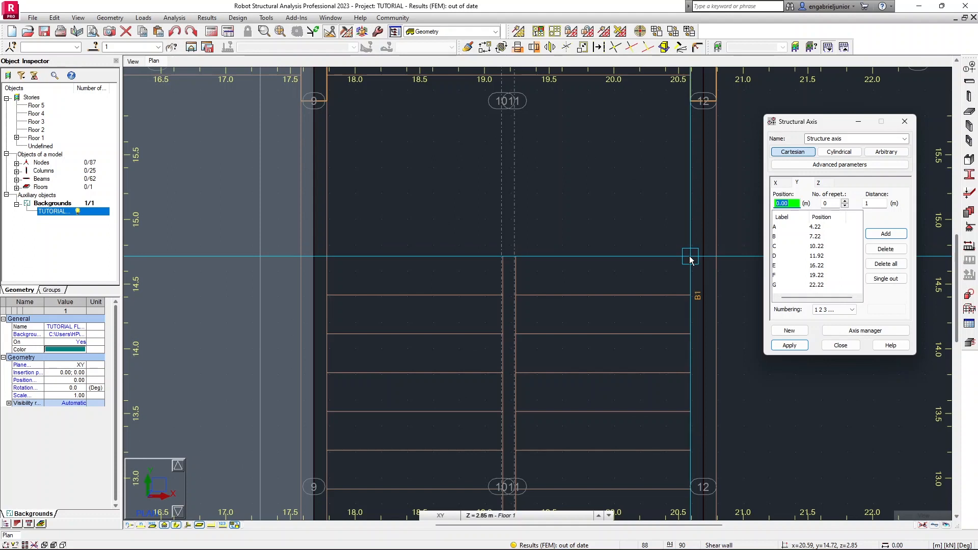
pyautogui.click(690, 258)
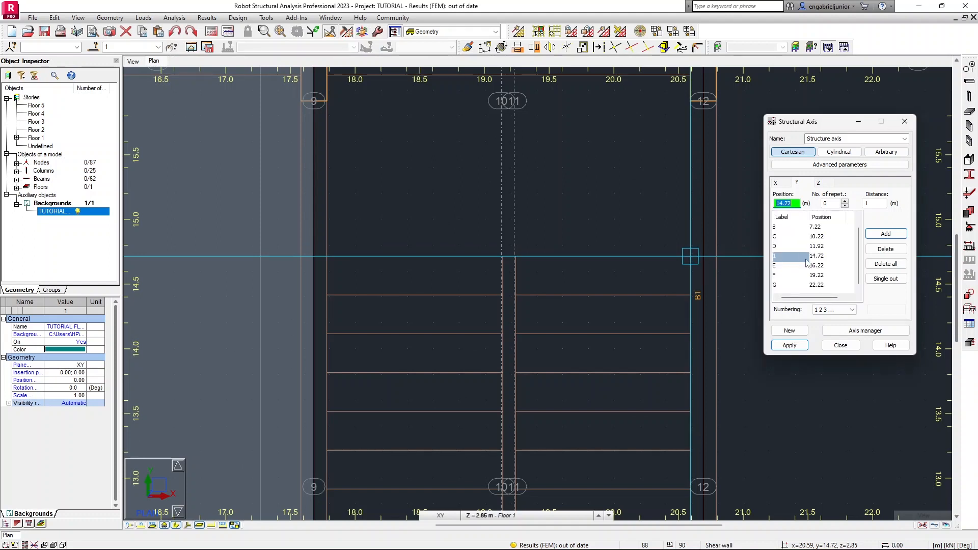
pyautogui.click(798, 343)
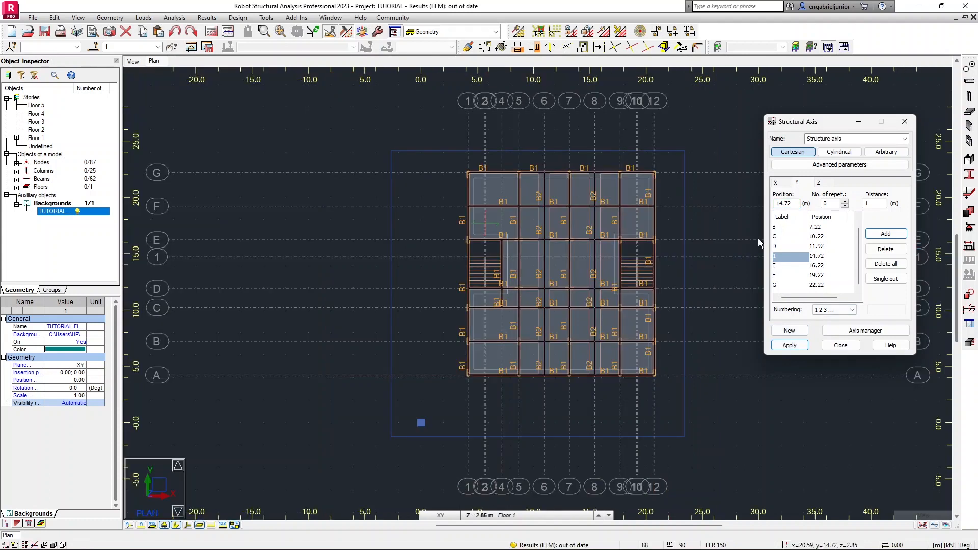
pyautogui.click(840, 346)
# Return to the 3D view and turn off the bar display to see the empty stairwell under Floor 1.
pyautogui.scroll(4, 487, 257)
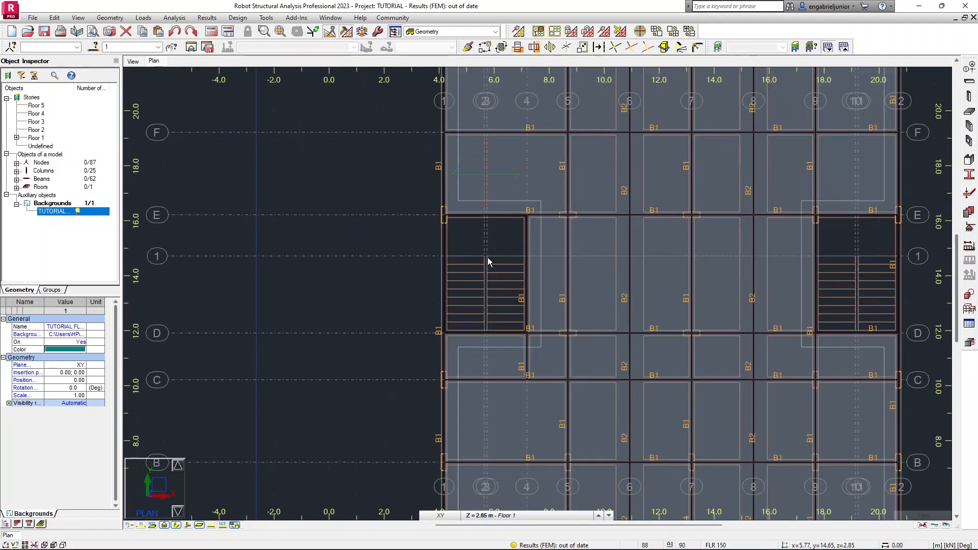
pyautogui.scroll(3, 487, 258)
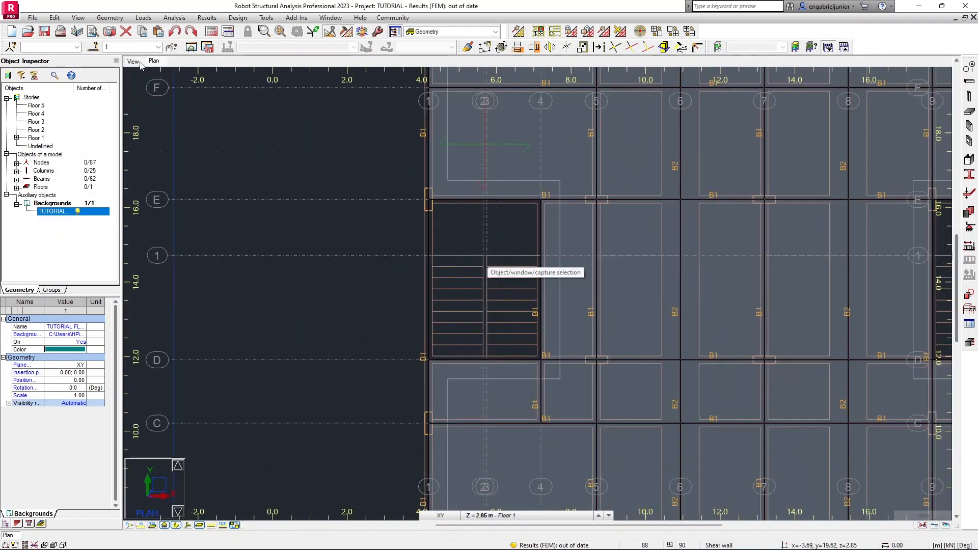
pyautogui.click(134, 61)
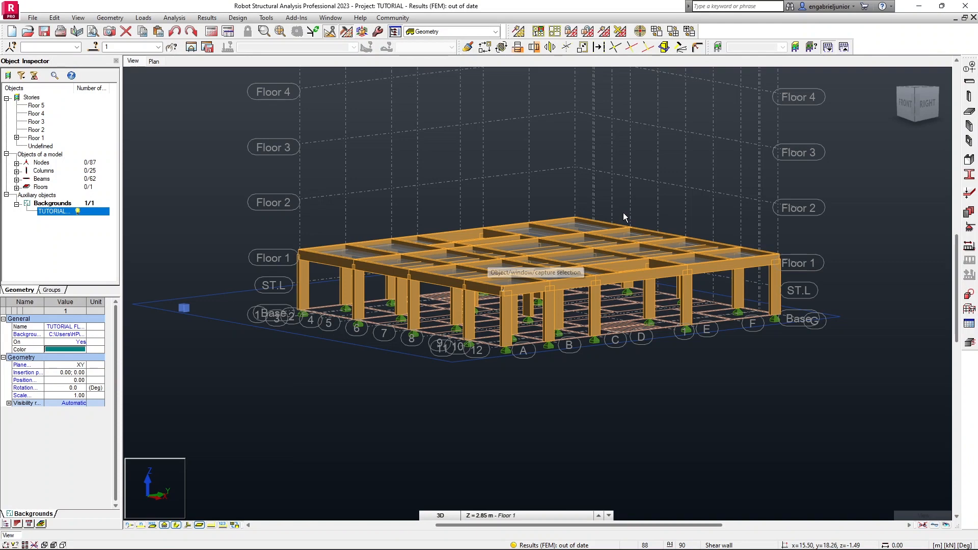
pyautogui.scroll(4, 614, 308)
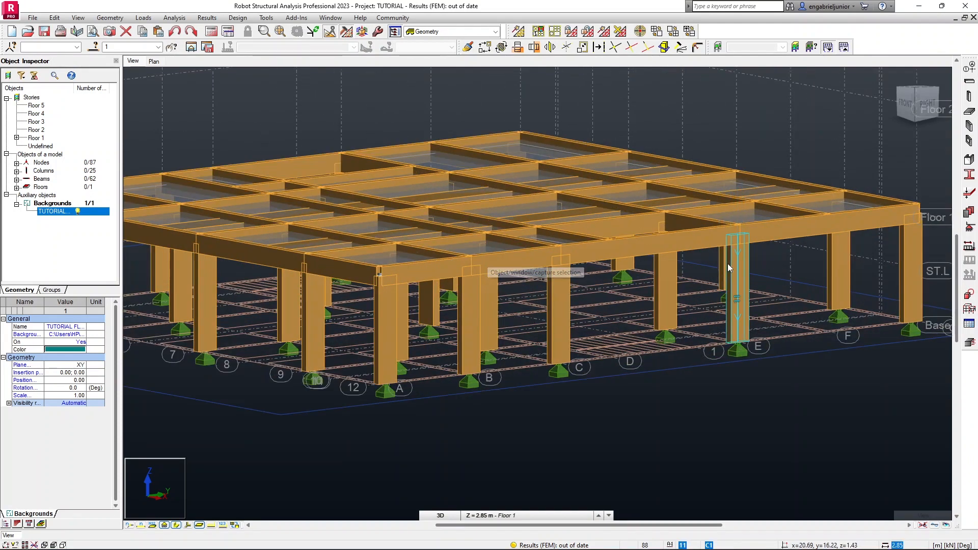
pyautogui.keyDown('shift'); pyautogui.moveTo(720, 267); pyautogui.dragTo(711, 276, button='middle'); pyautogui.keyUp('shift')
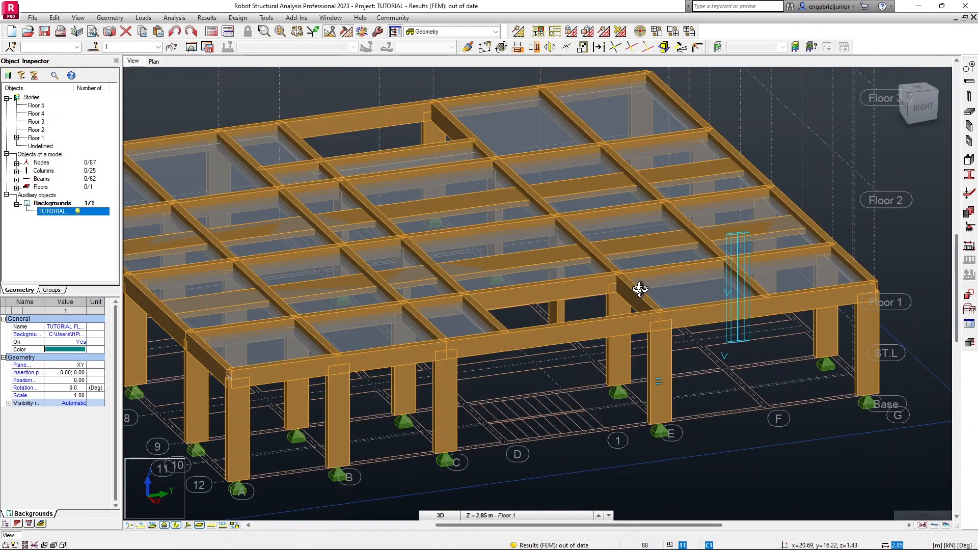
pyautogui.moveTo(647, 237); pyautogui.dragTo(659, 185, button='middle')
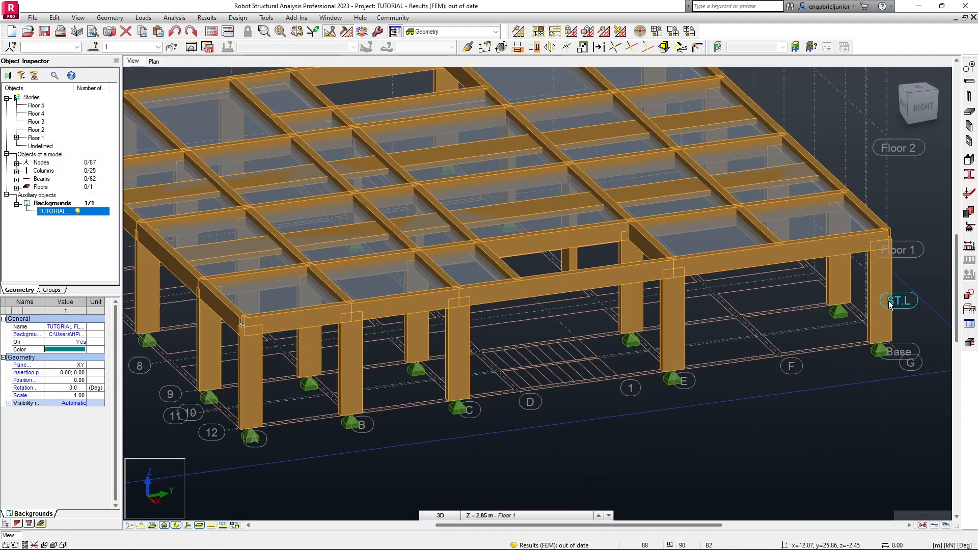
pyautogui.click(177, 525)
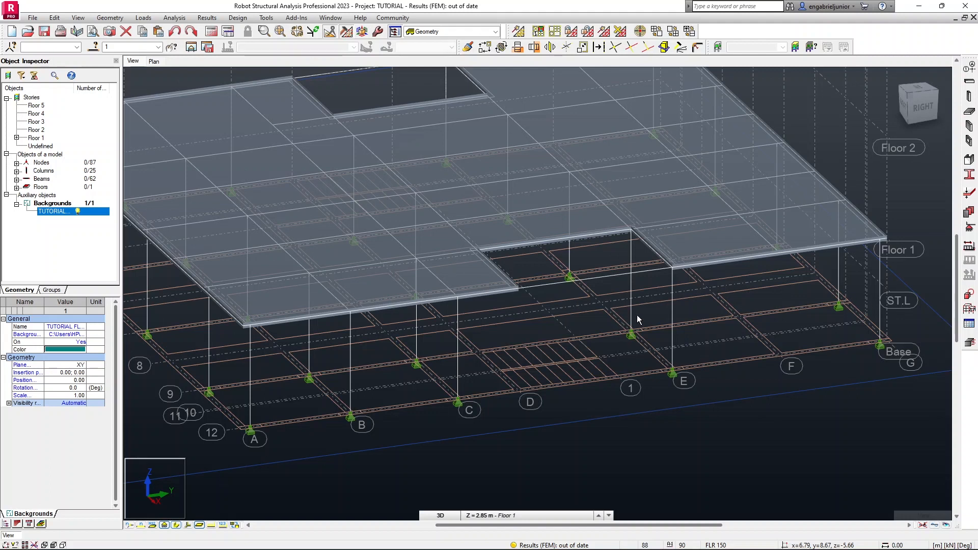
pyautogui.scroll(2, 657, 314)
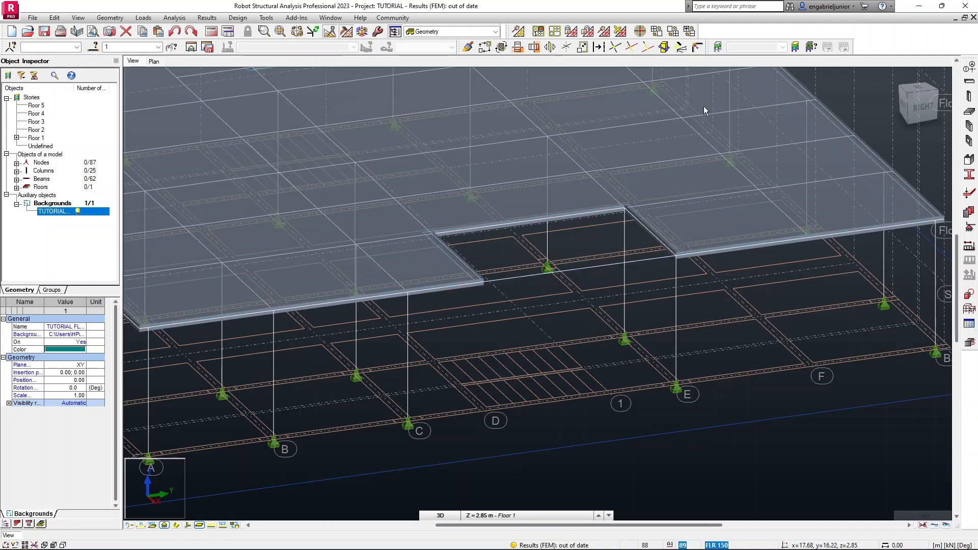
# Draw a sloped three-point rectangular FLR 150 slab as the first stair flight from axis D at the base up to the ST.L level.
pyautogui.click(969, 113)
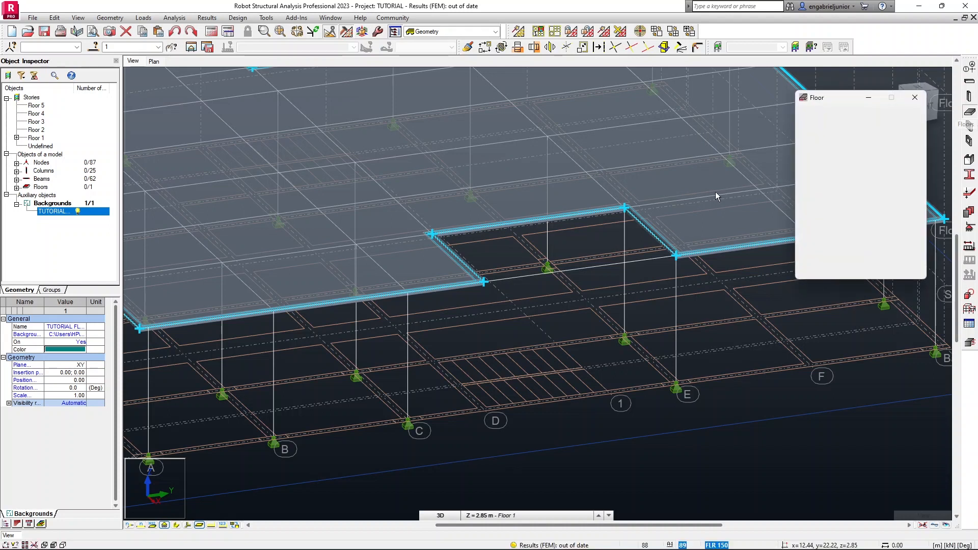
pyautogui.moveTo(834, 103); pyautogui.dragTo(827, 110)
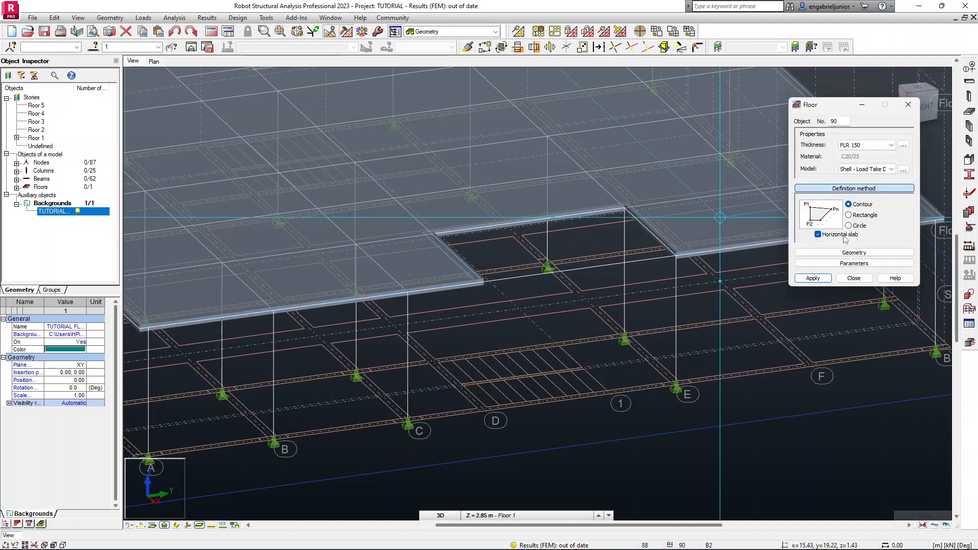
pyautogui.click(818, 235)
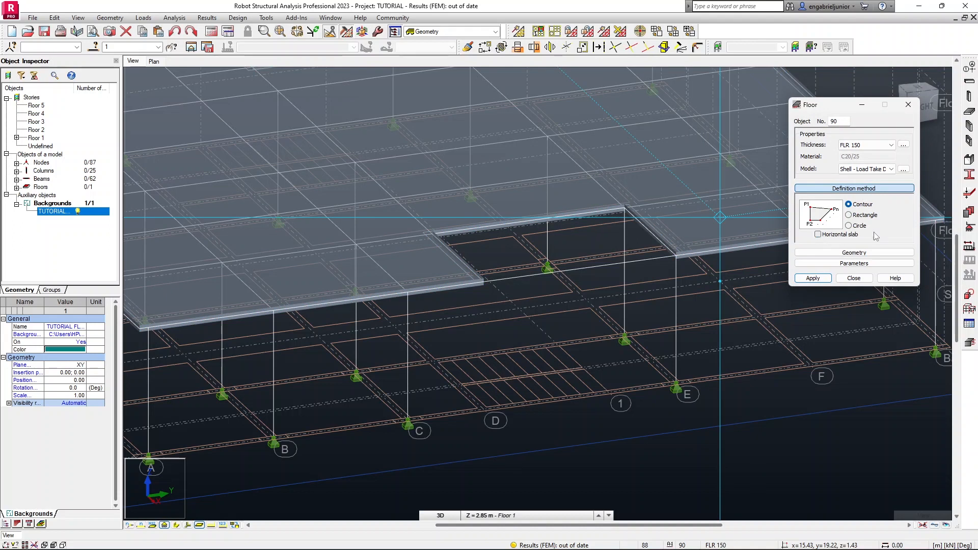
pyautogui.click(849, 216)
pyautogui.moveTo(835, 110); pyautogui.dragTo(886, 43)
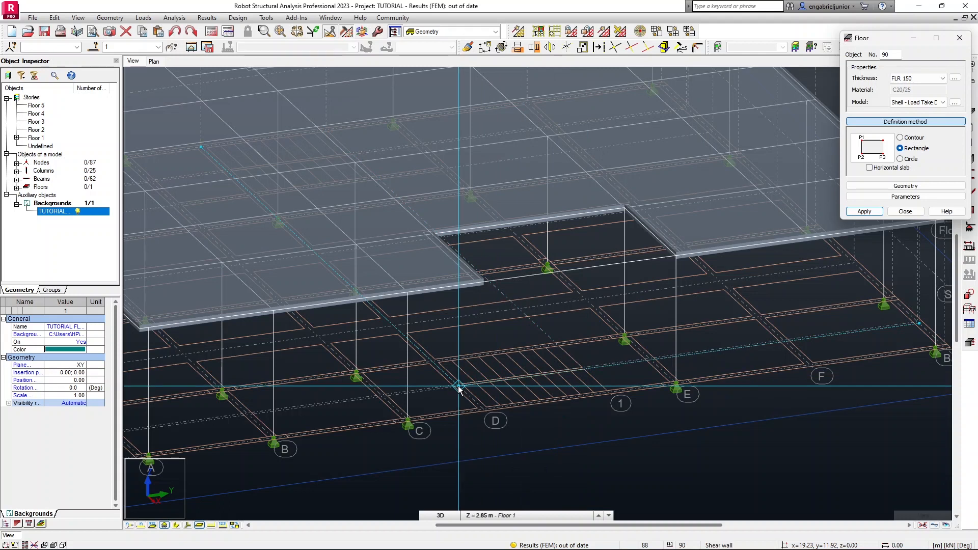
pyautogui.scroll(3, 458, 387)
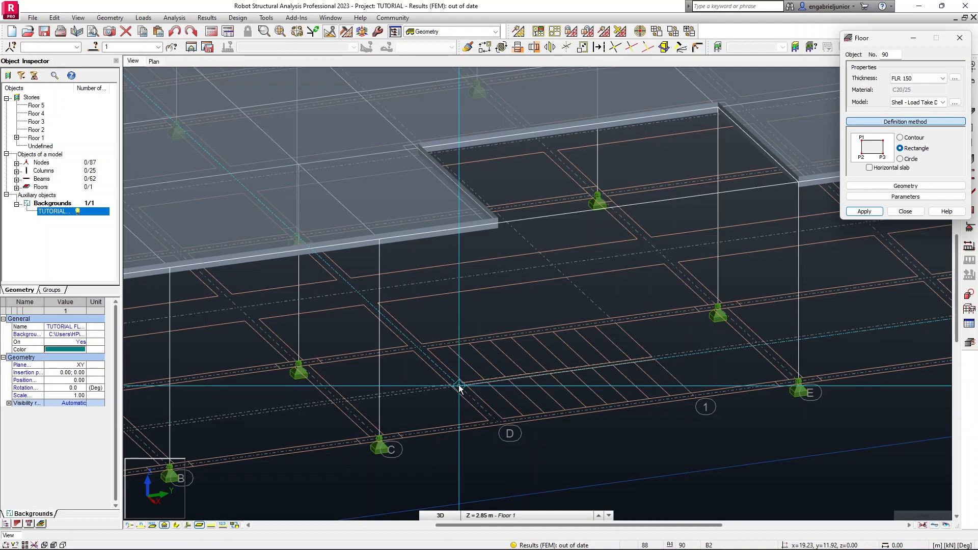
pyautogui.click(458, 386)
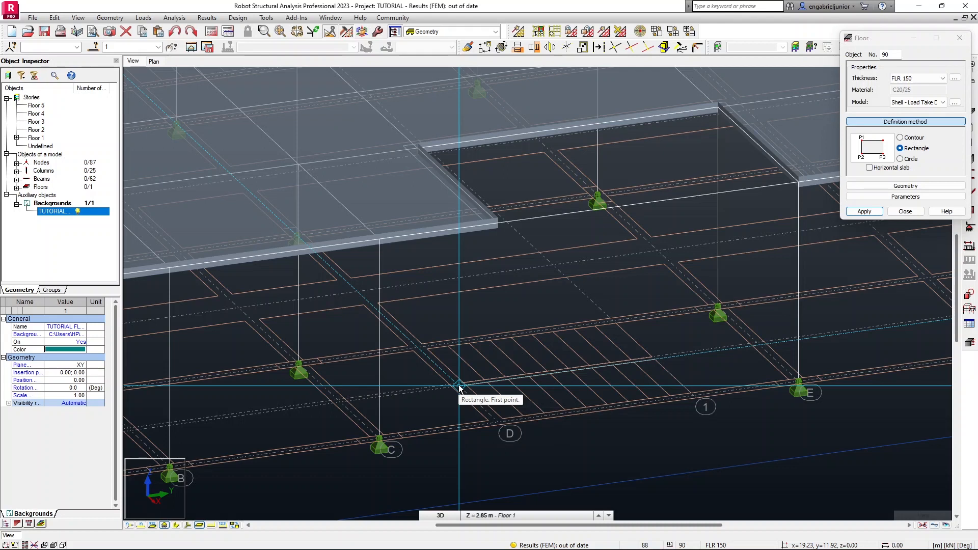
pyautogui.click(496, 422)
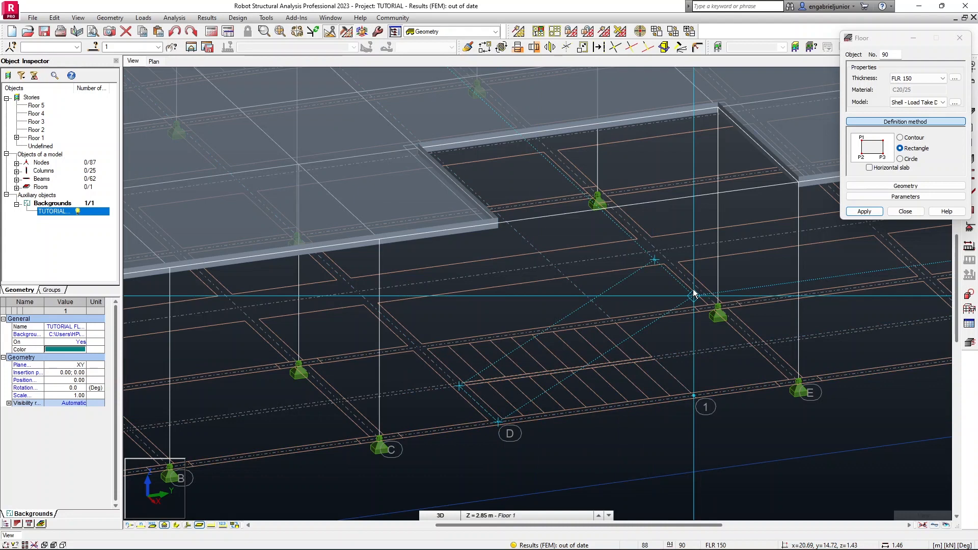
pyautogui.scroll(-3, 694, 294)
pyautogui.moveTo(693, 293); pyautogui.dragTo(543, 291, button='middle')
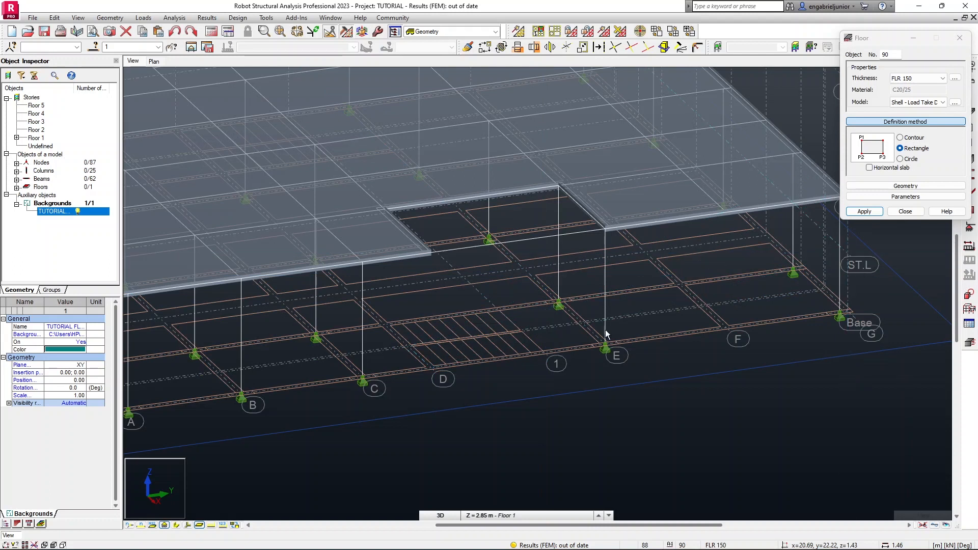
pyautogui.click(545, 296)
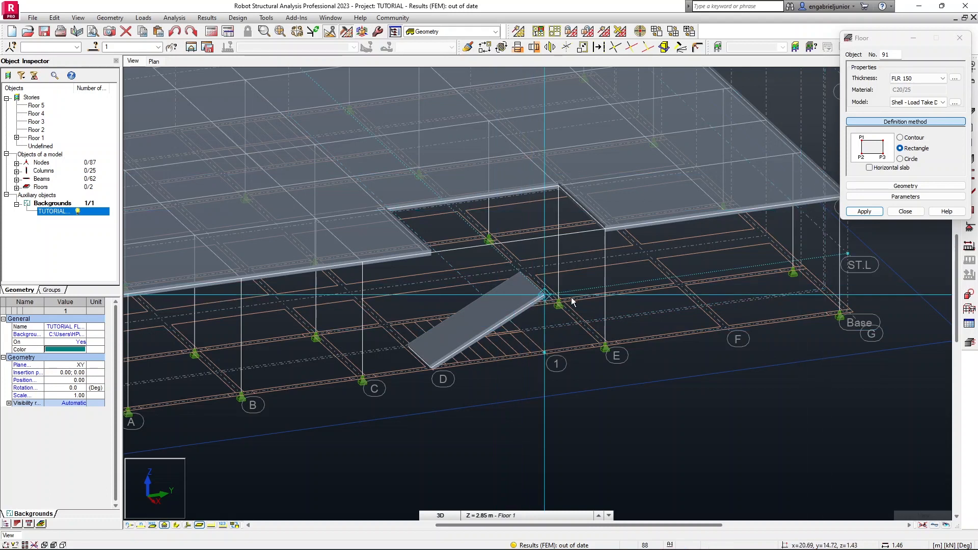
# Draw a horizontal rectangular landing slab at the ST.L level from the top of the flight to axis E.
pyautogui.click(870, 168)
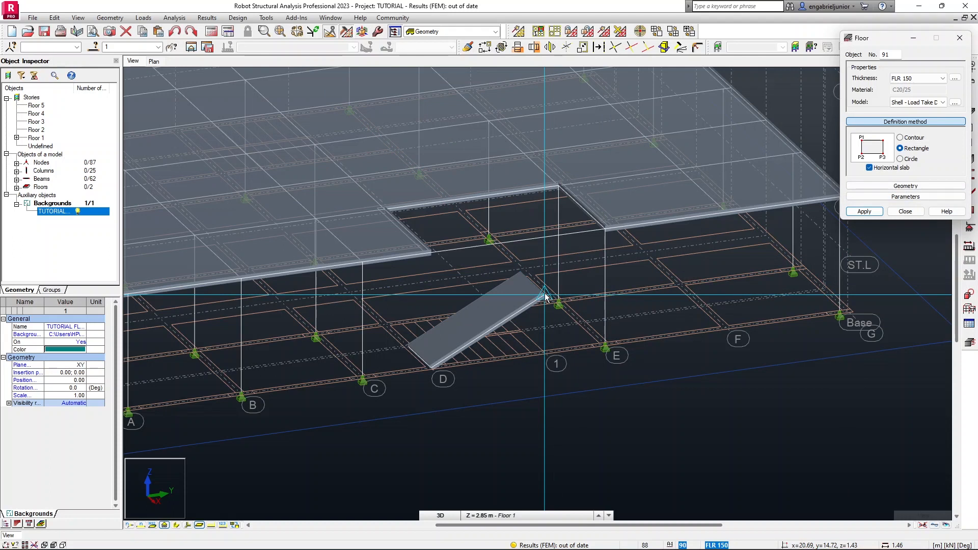
pyautogui.click(545, 297)
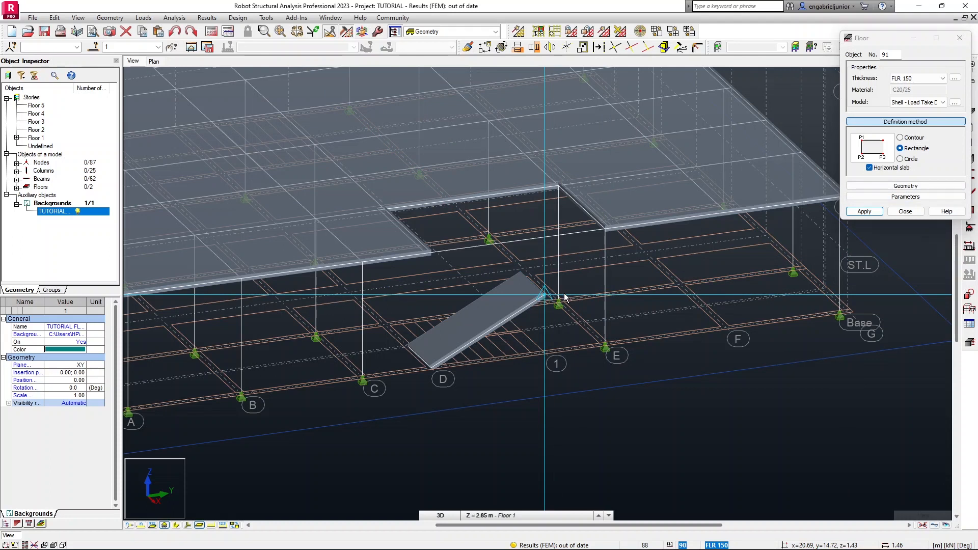
pyautogui.click(605, 286)
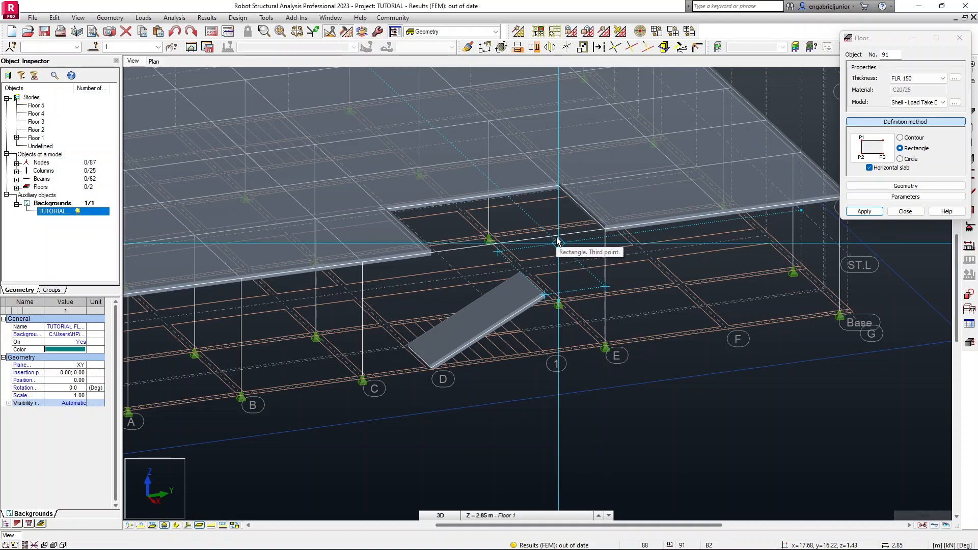
pyautogui.click(558, 242)
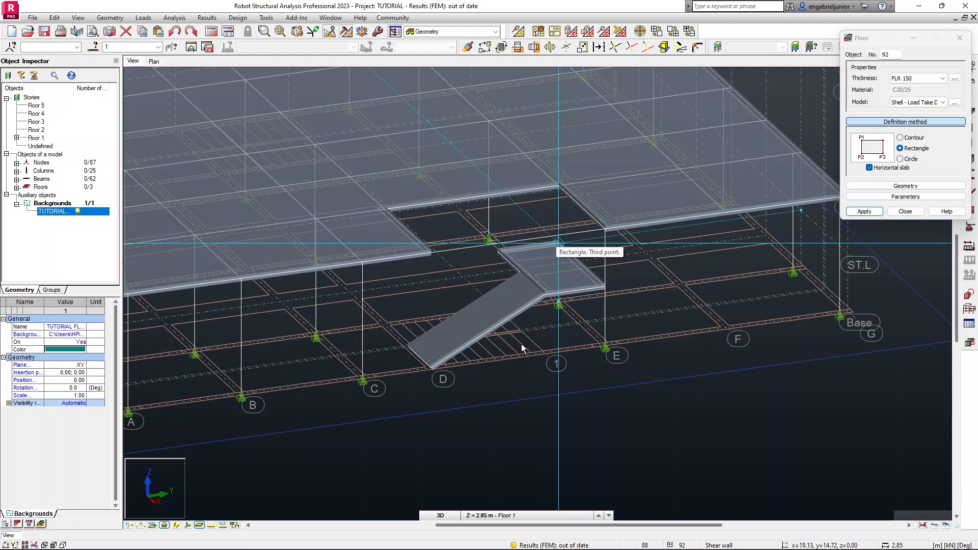
# Draw a sloped rectangular slab as the second stair flight from the landing up to the Floor 1 slab edge.
pyautogui.click(890, 169)
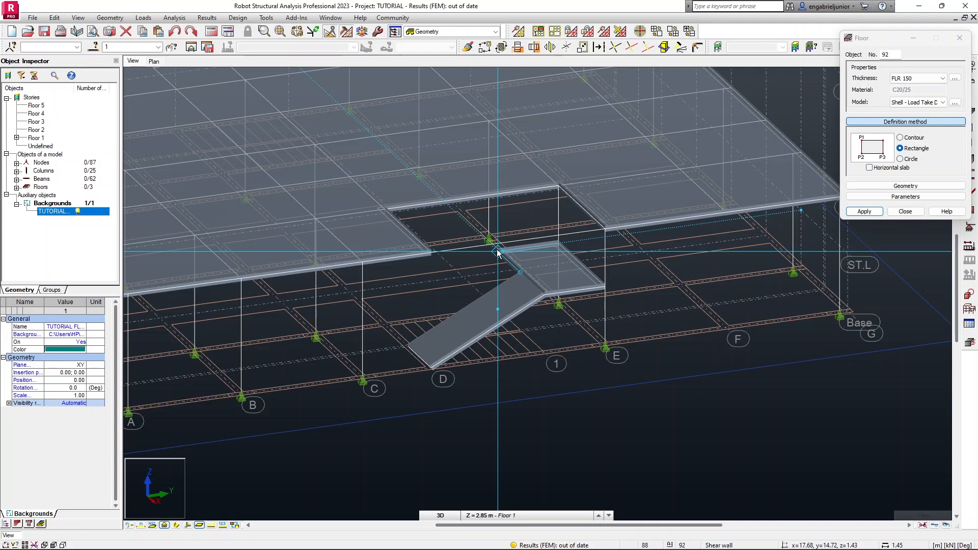
pyautogui.scroll(3, 508, 253)
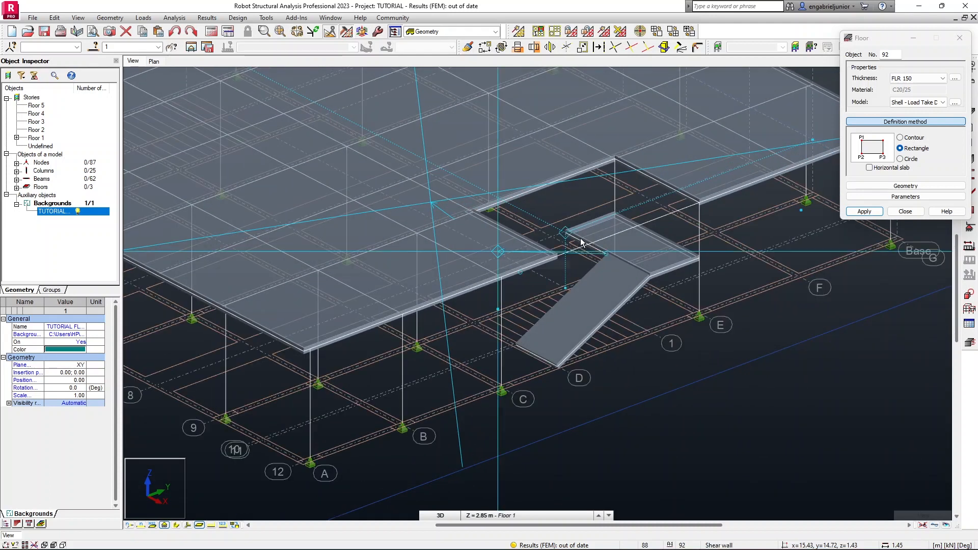
pyautogui.click(565, 234)
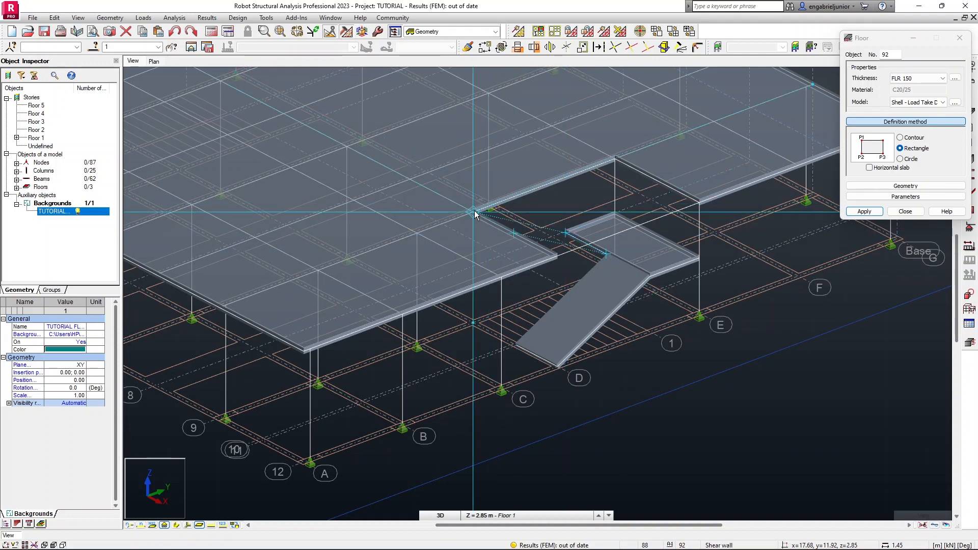
pyautogui.click(474, 210)
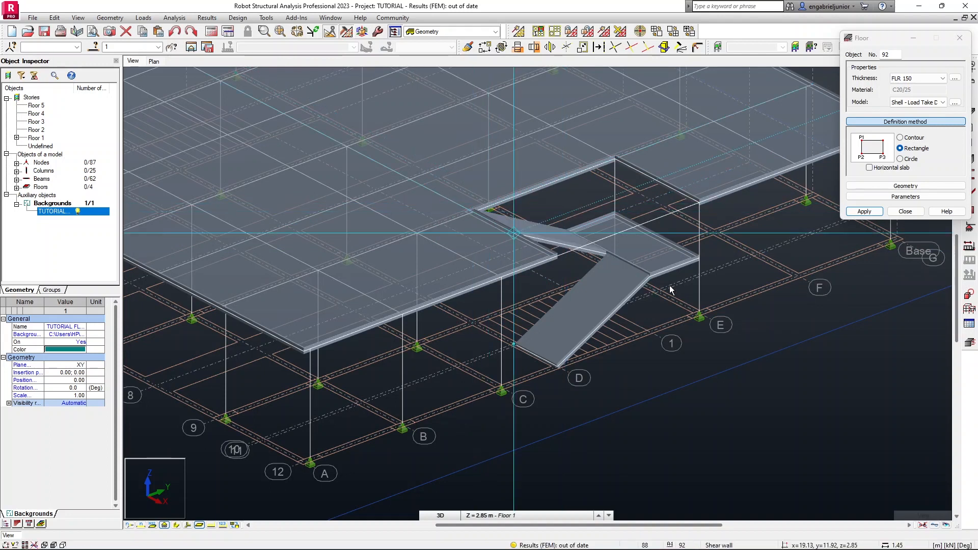
# Orbit around the finished stair to inspect the flights and landing, then close the Floor dialog.
pyautogui.keyDown('shift'); pyautogui.moveTo(720, 270); pyautogui.dragTo(694, 264, button='middle'); pyautogui.keyUp('shift')
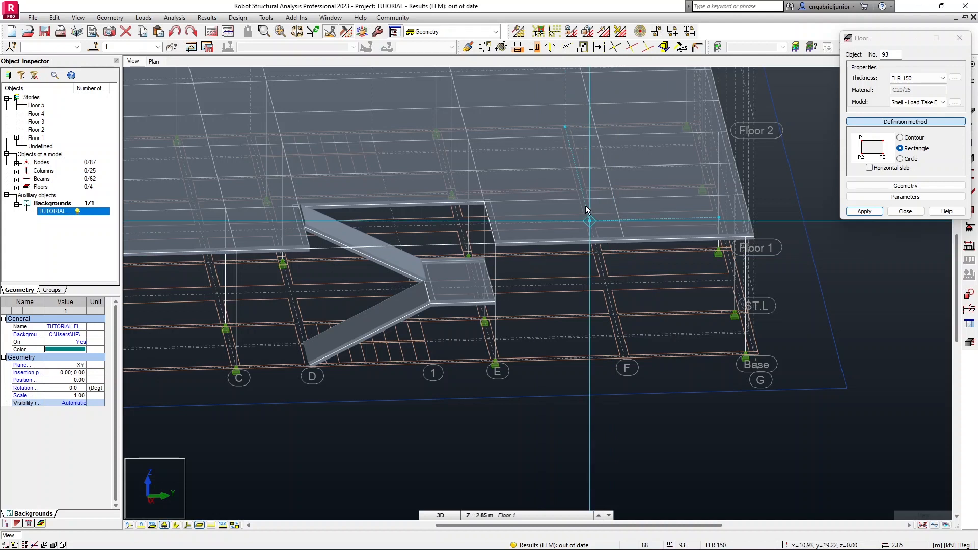
pyautogui.scroll(-3, 585, 206)
pyautogui.moveTo(585, 206); pyautogui.dragTo(615, 250, button='middle')
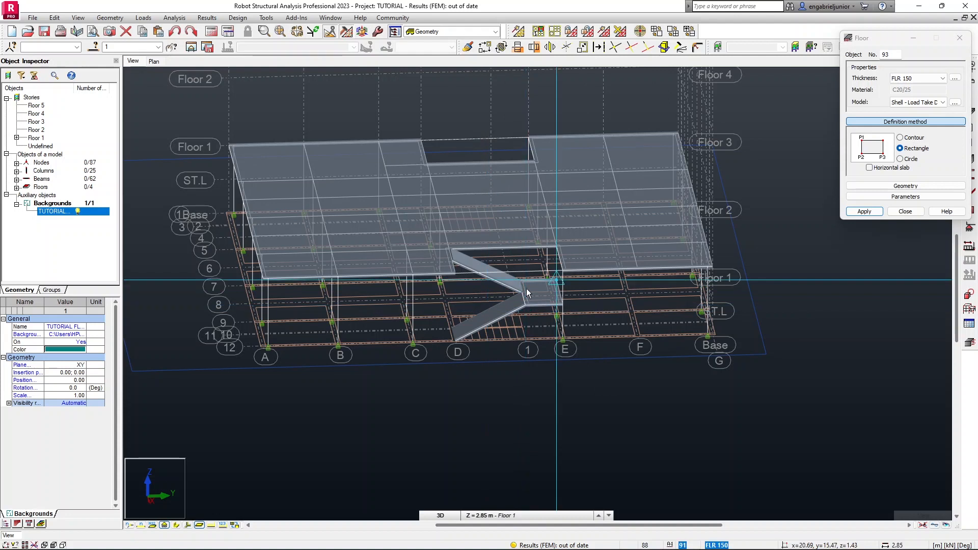
pyautogui.click(900, 212)
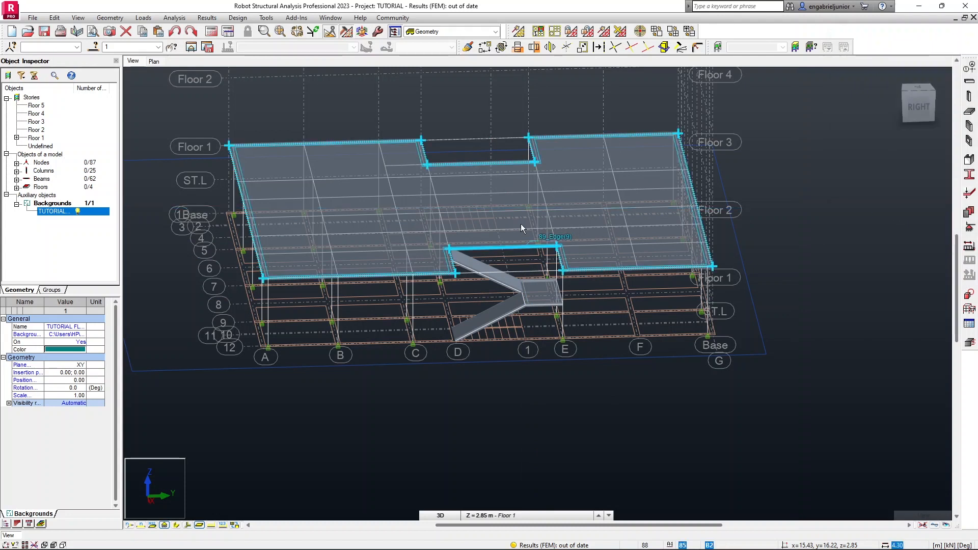
# Redraw the first stair flight as a sloped three-point rectangular FLR 150 slab from axis D at the base up to the ST.L level.
pyautogui.keyDown('shift'); pyautogui.moveTo(546, 225); pyautogui.dragTo(677, 240, button='middle'); pyautogui.keyUp('shift')
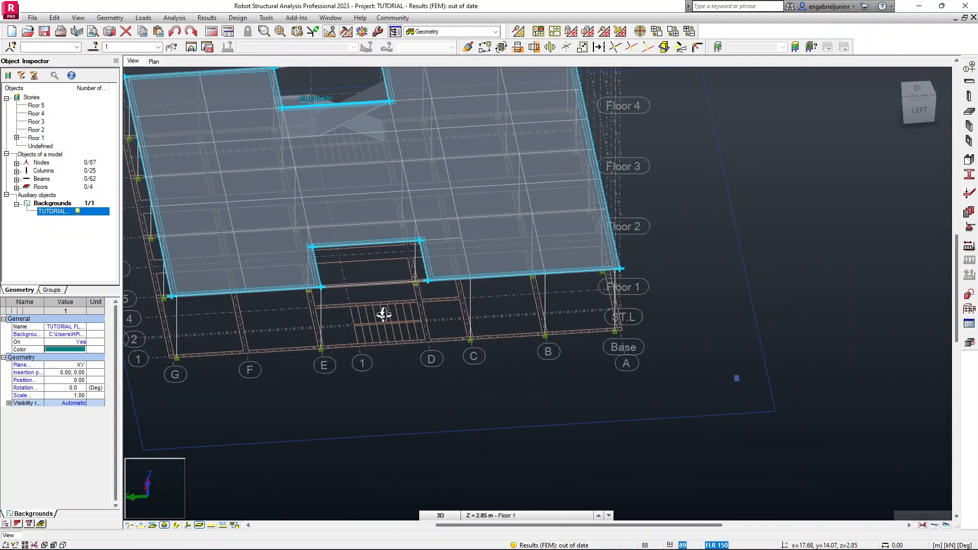
pyautogui.scroll(2, 371, 319)
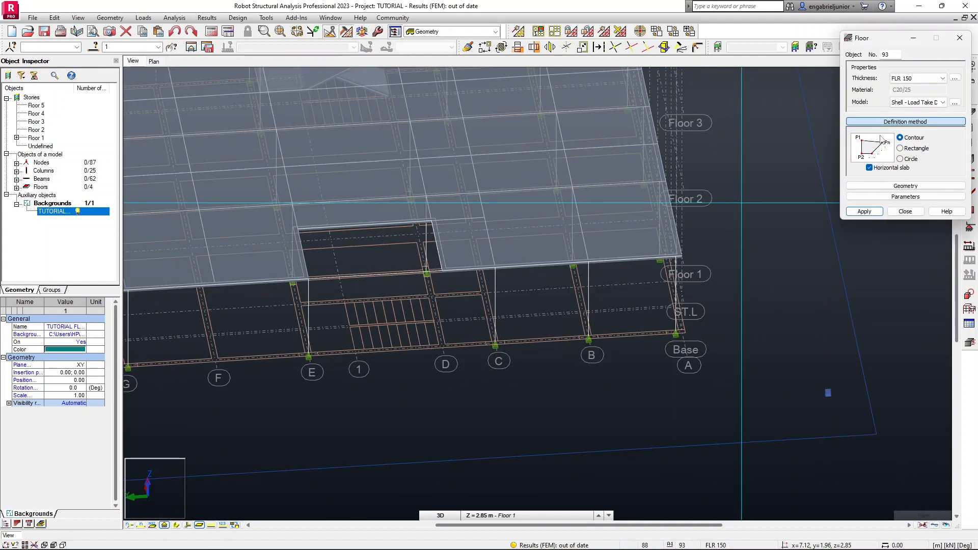
pyautogui.click(915, 148)
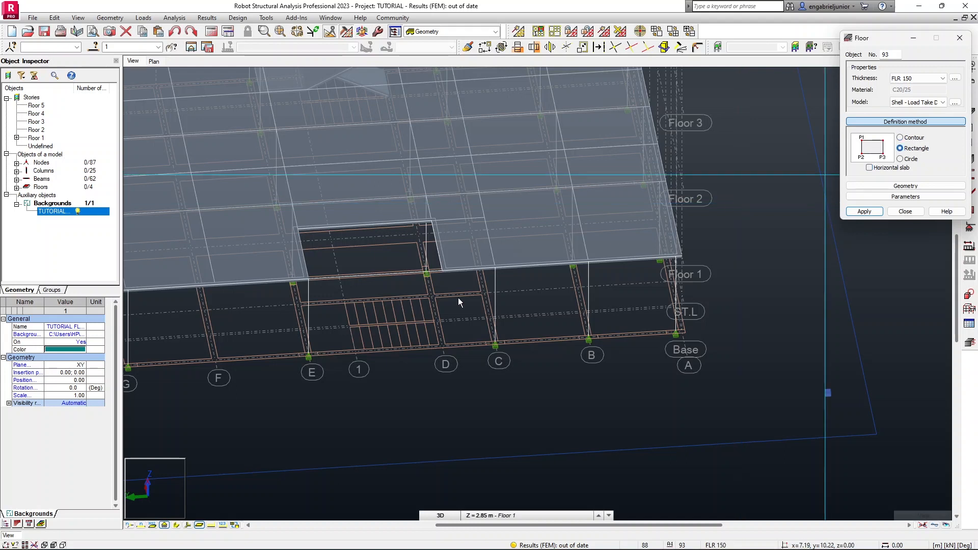
pyautogui.click(442, 347)
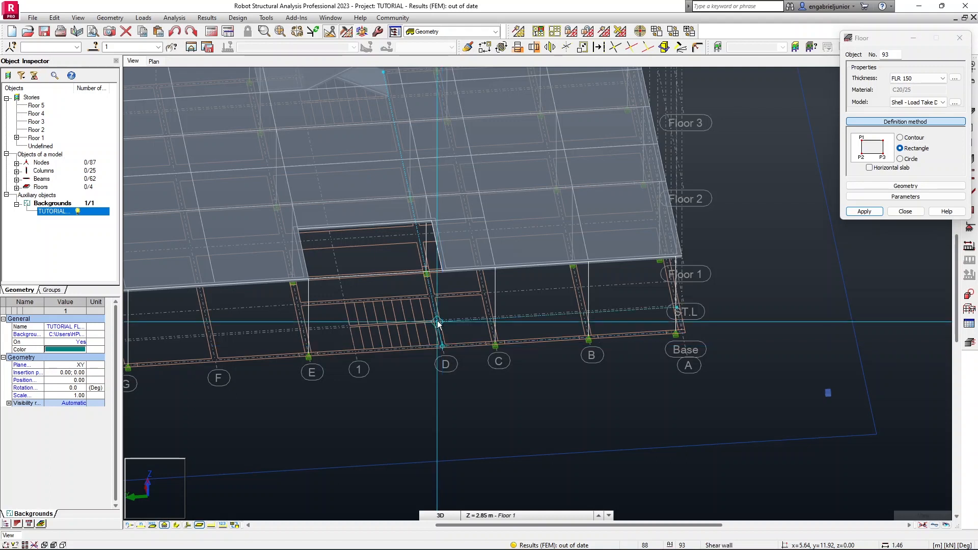
pyautogui.scroll(-2, 343, 301)
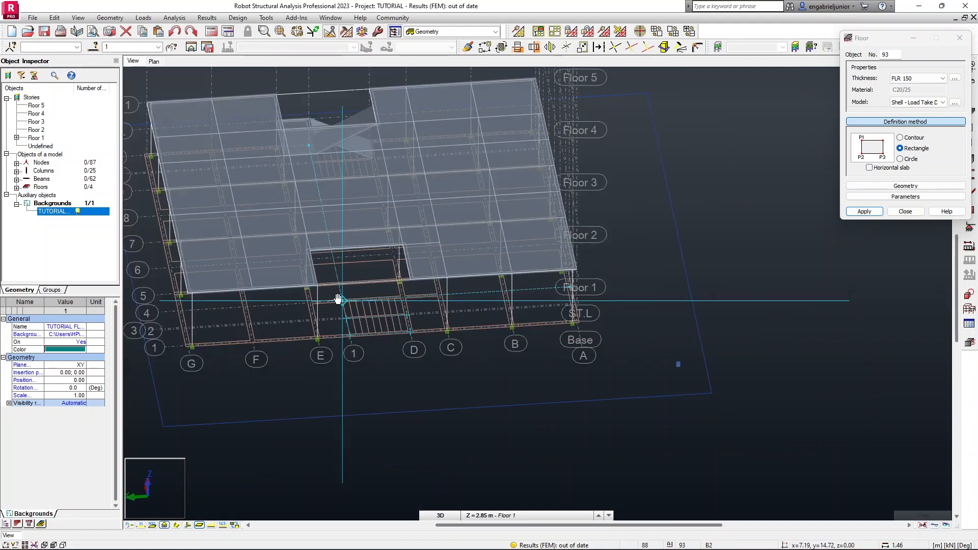
pyautogui.scroll(4, 380, 298)
pyautogui.moveTo(408, 297); pyautogui.dragTo(417, 291, button='middle')
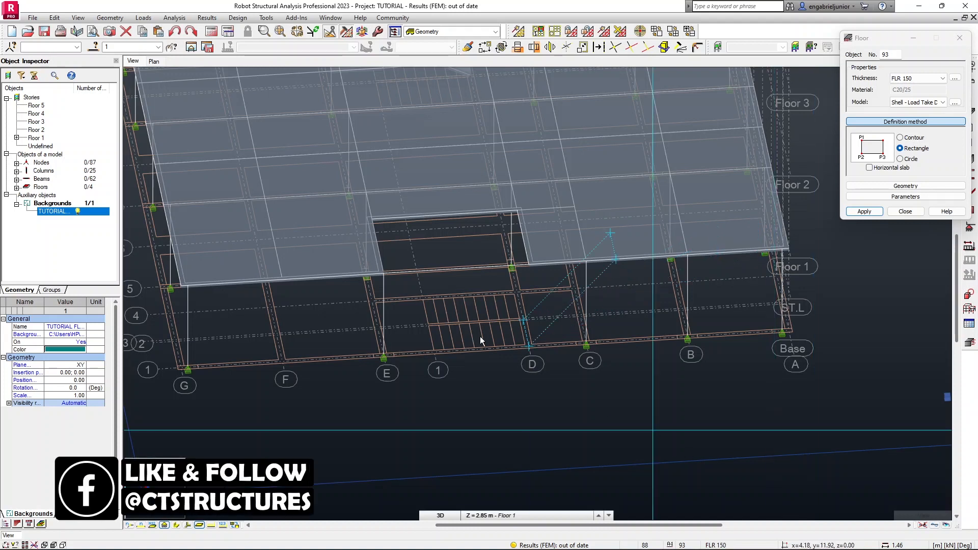
pyautogui.click(432, 286)
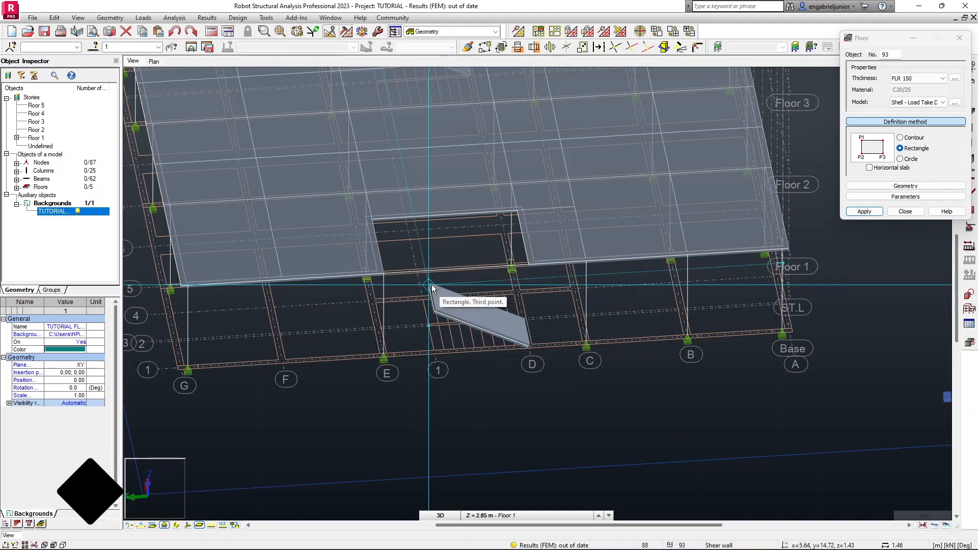
# Draw a horizontal rectangular landing slab from the top of the flight to axis E.
pyautogui.click(869, 168)
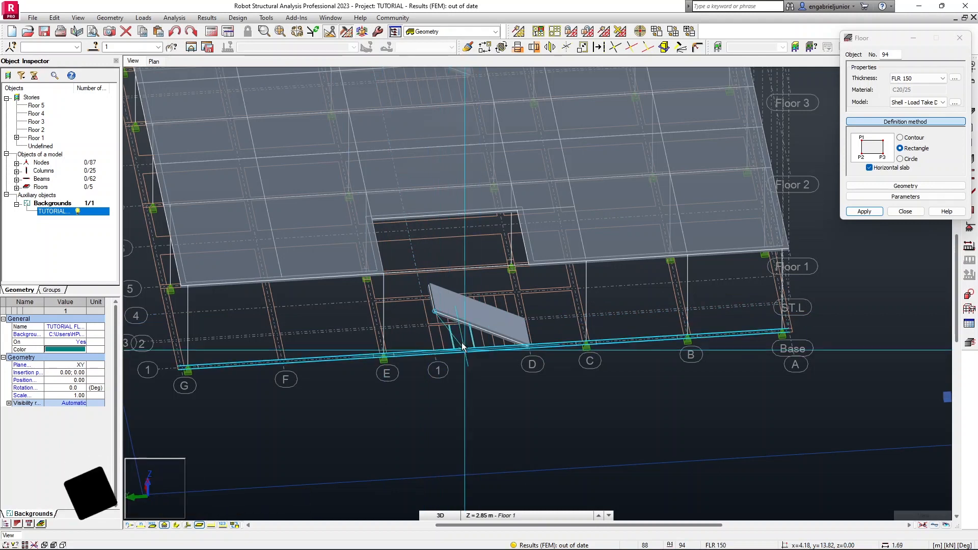
pyautogui.click(905, 211)
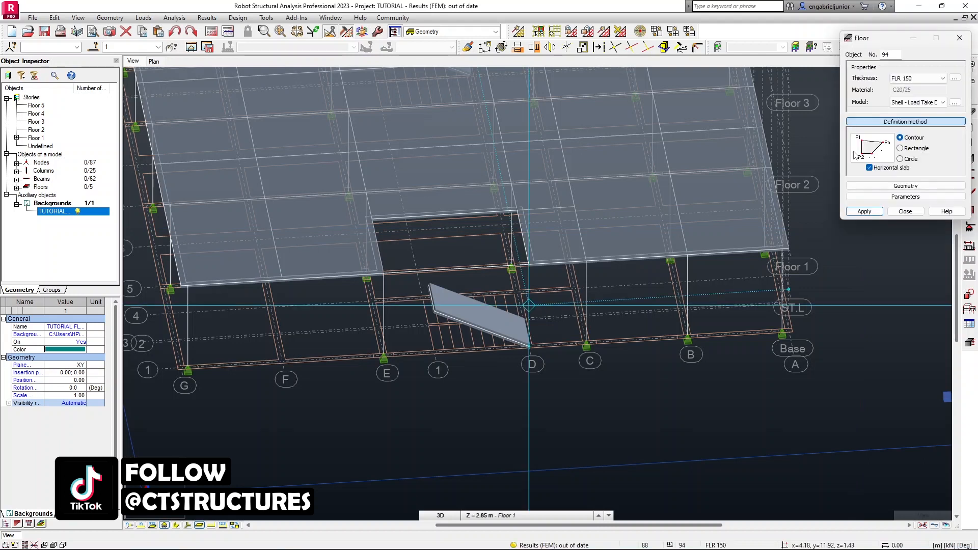
pyautogui.click(905, 151)
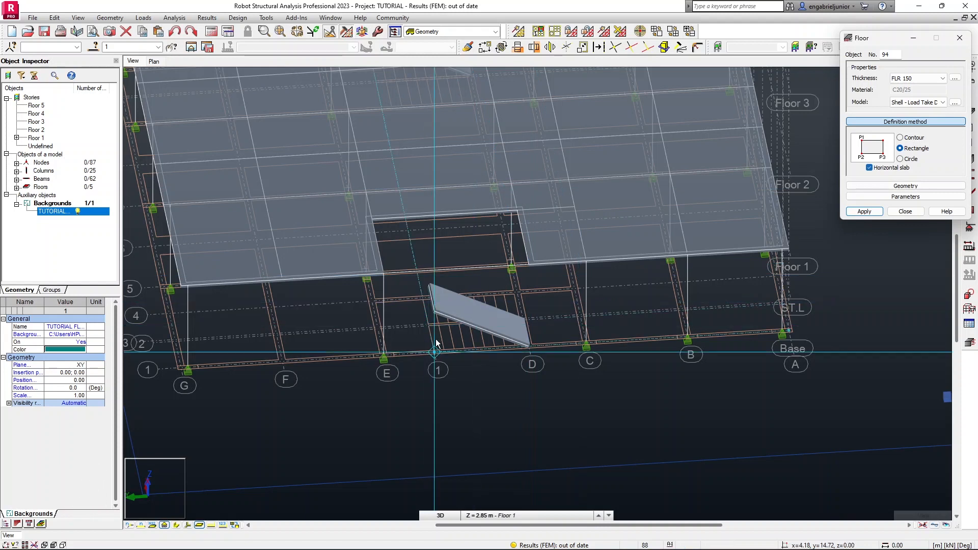
pyautogui.click(434, 311)
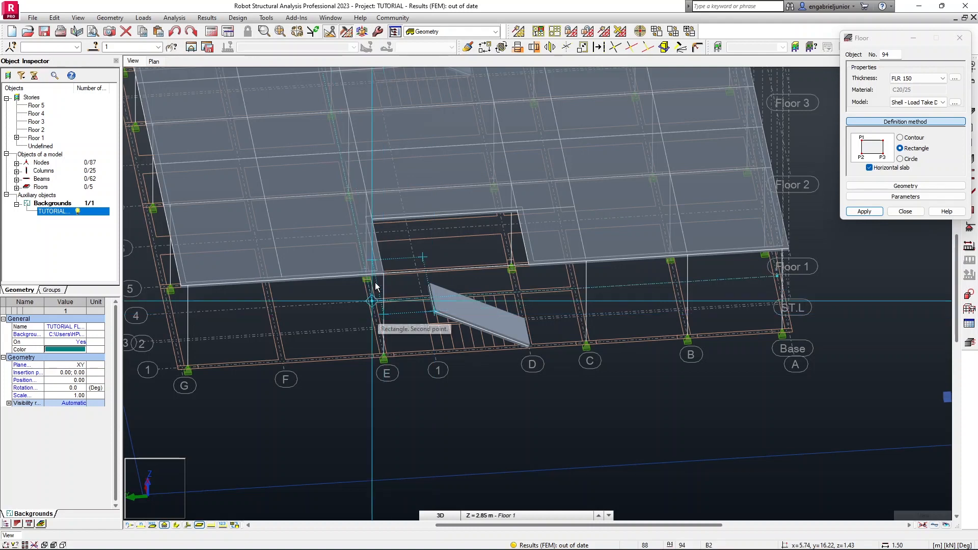
pyautogui.click(365, 230)
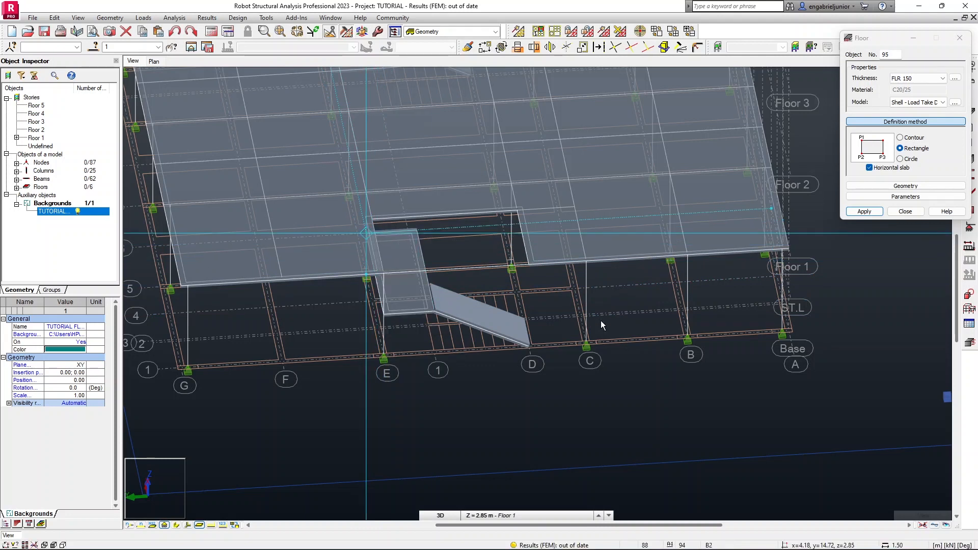
pyautogui.keyDown('shift'); pyautogui.moveTo(610, 317); pyautogui.dragTo(548, 336, button='middle'); pyautogui.keyUp('shift')
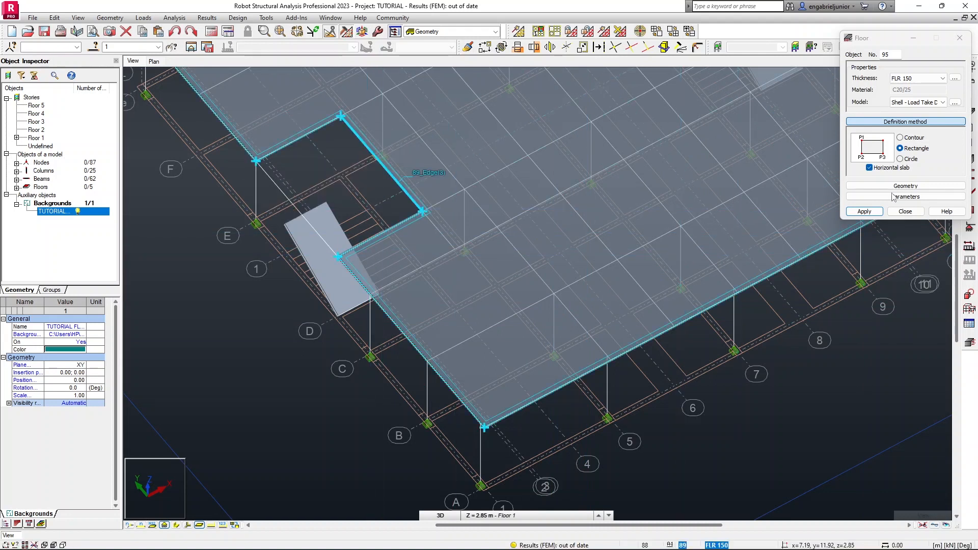
pyautogui.keyDown('shift'); pyautogui.moveTo(374, 246); pyautogui.dragTo(397, 266, button='middle'); pyautogui.keyUp('shift')
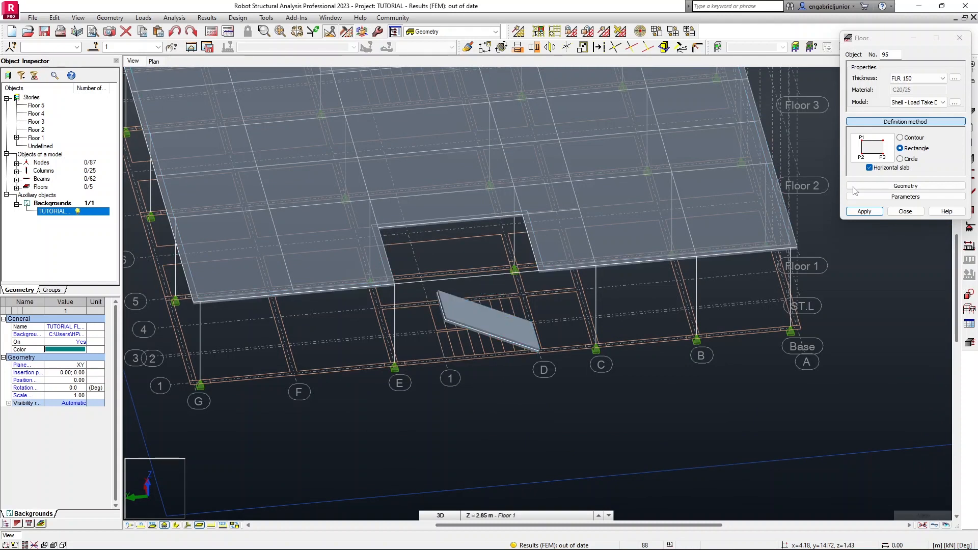
# Redraw the horizontal rectangular landing slab at the ST.L level from the top of the flight to axis E.
pyautogui.click(912, 159)
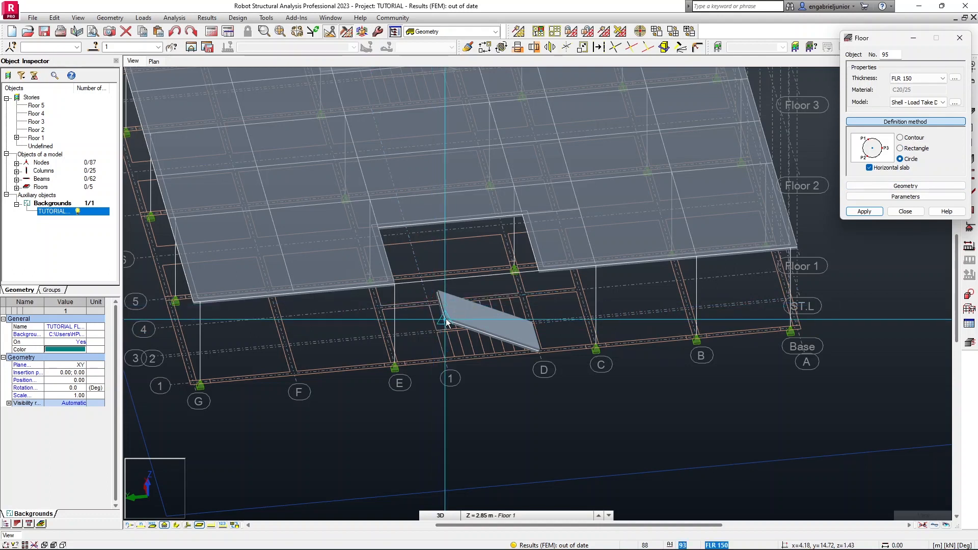
pyautogui.click(446, 320)
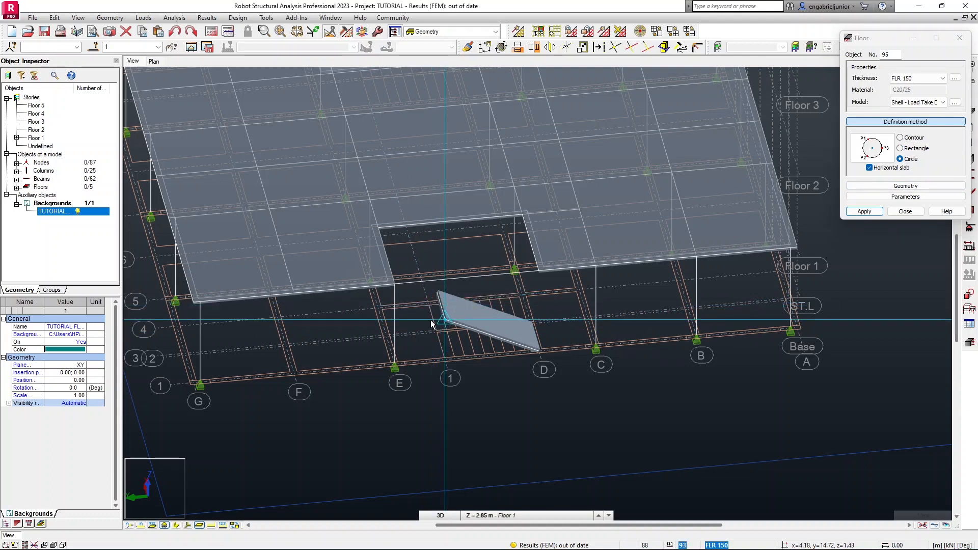
pyautogui.click(393, 323)
pyautogui.click(404, 286)
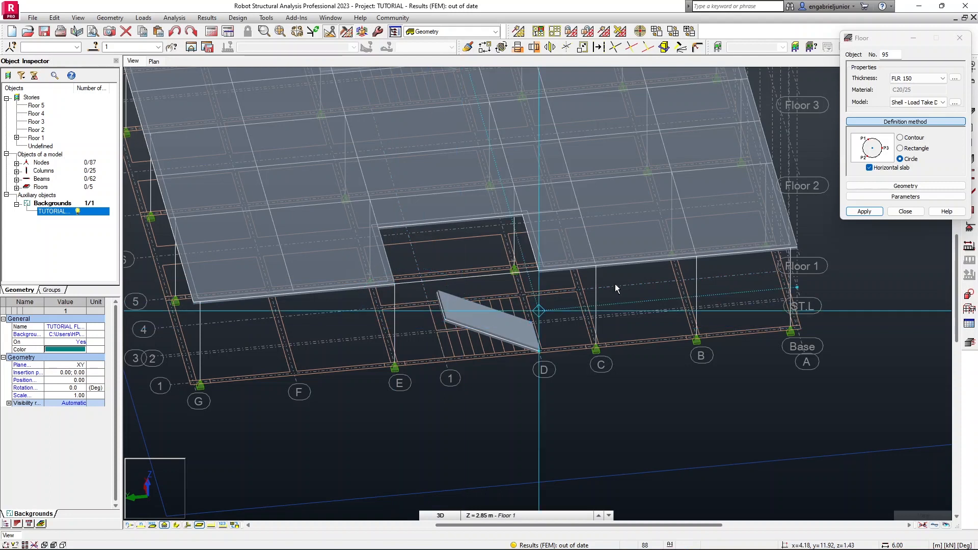
pyautogui.click(900, 148)
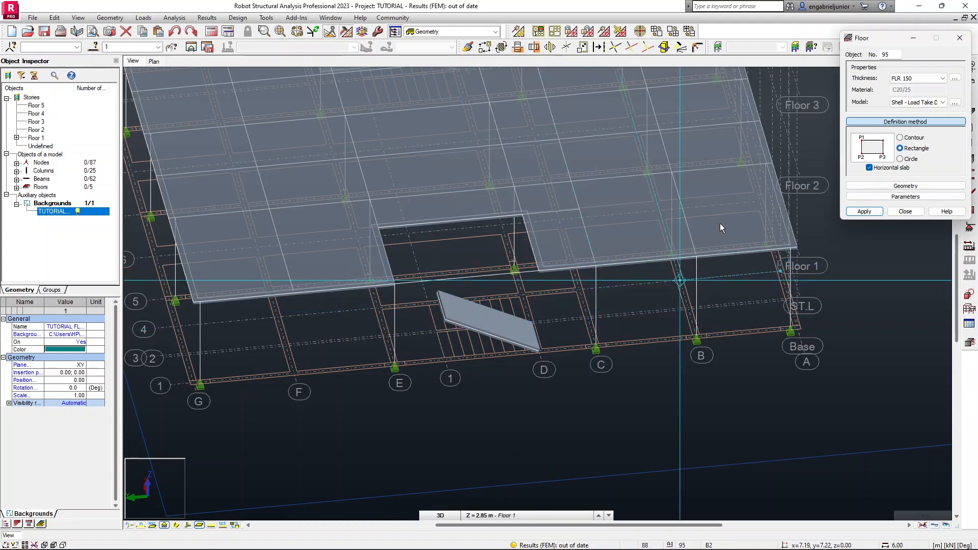
pyautogui.click(444, 320)
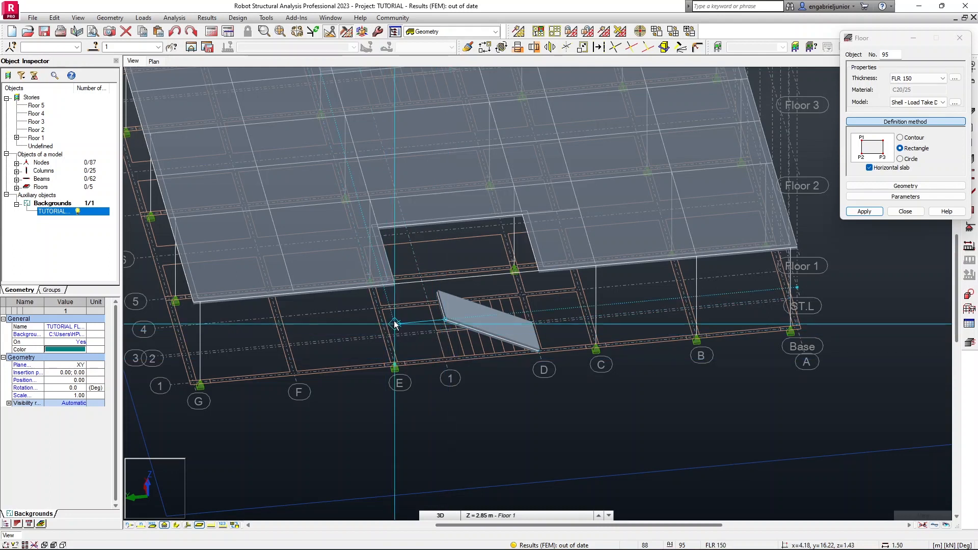
pyautogui.keyDown('shift'); pyautogui.moveTo(385, 322); pyautogui.dragTo(373, 335, button='middle'); pyautogui.keyUp('shift')
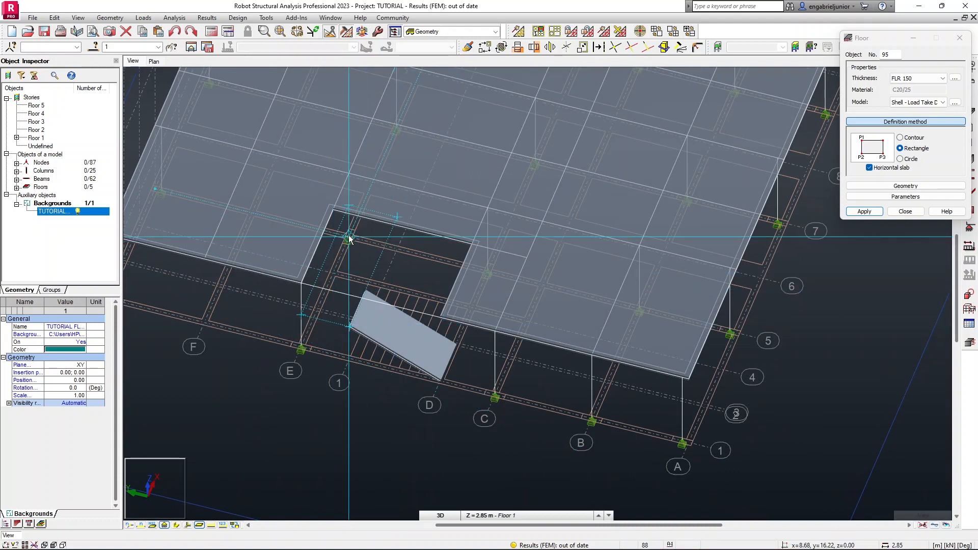
pyautogui.keyDown('shift'); pyautogui.moveTo(346, 249); pyautogui.dragTo(327, 159, button='middle'); pyautogui.keyUp('shift')
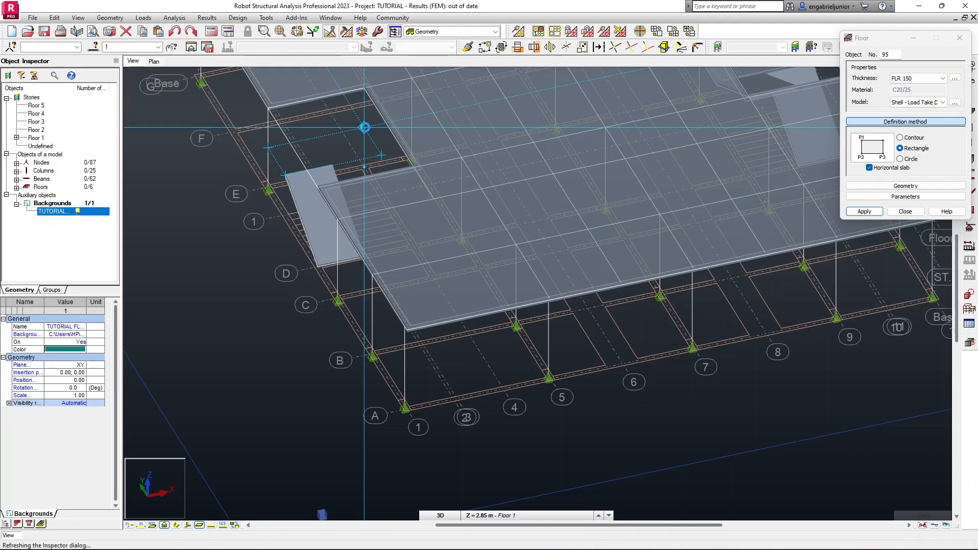
pyautogui.click(364, 128)
# Draw the second sloped rectangular stair flight from the landing up to the Floor 1 slab edge and close the Floor dialog.
pyautogui.keyDown('shift'); pyautogui.moveTo(419, 188); pyautogui.dragTo(456, 207, button='middle'); pyautogui.keyUp('shift')
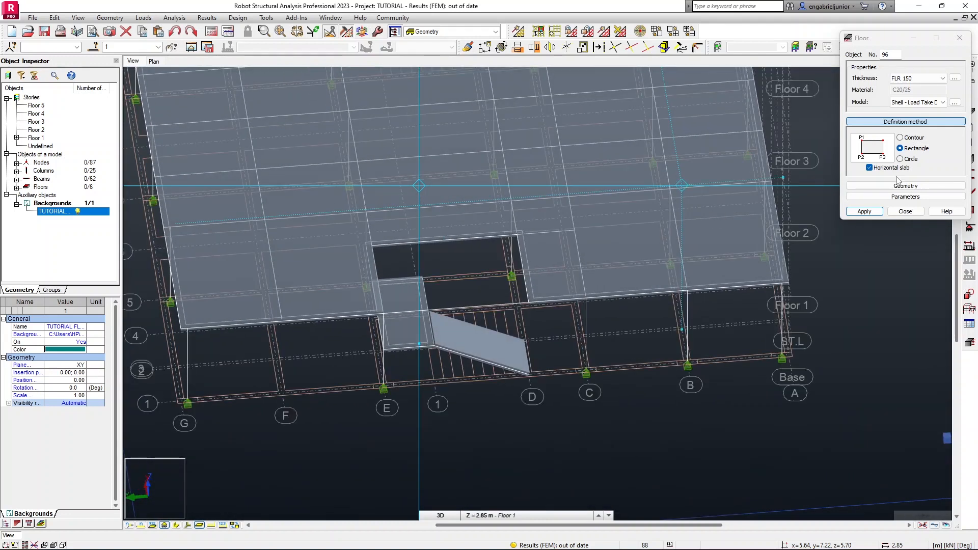
pyautogui.click(427, 311)
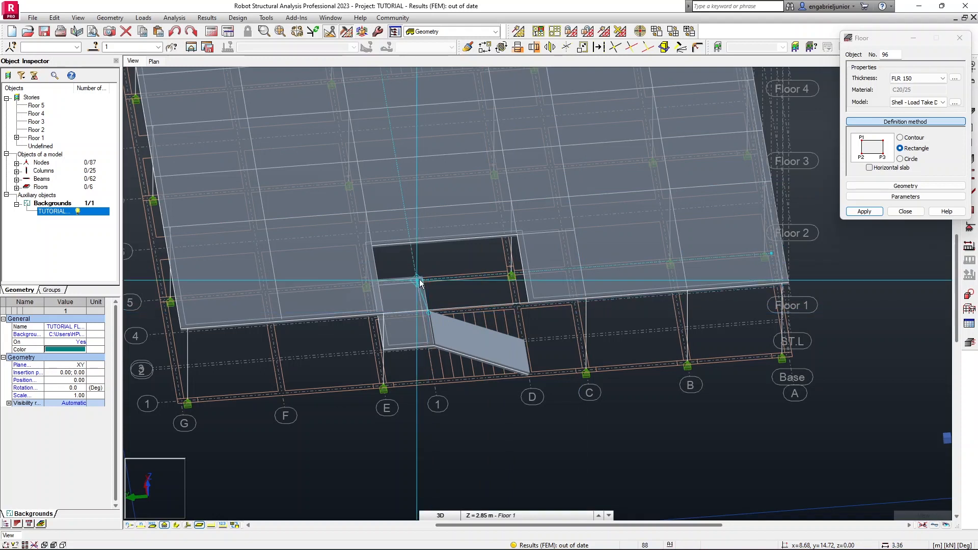
pyautogui.click(516, 233)
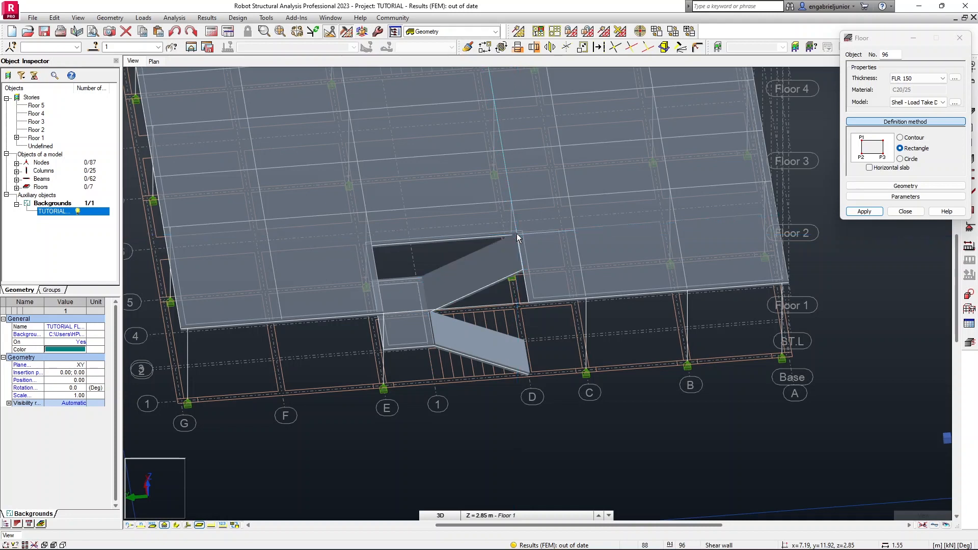
pyautogui.click(905, 212)
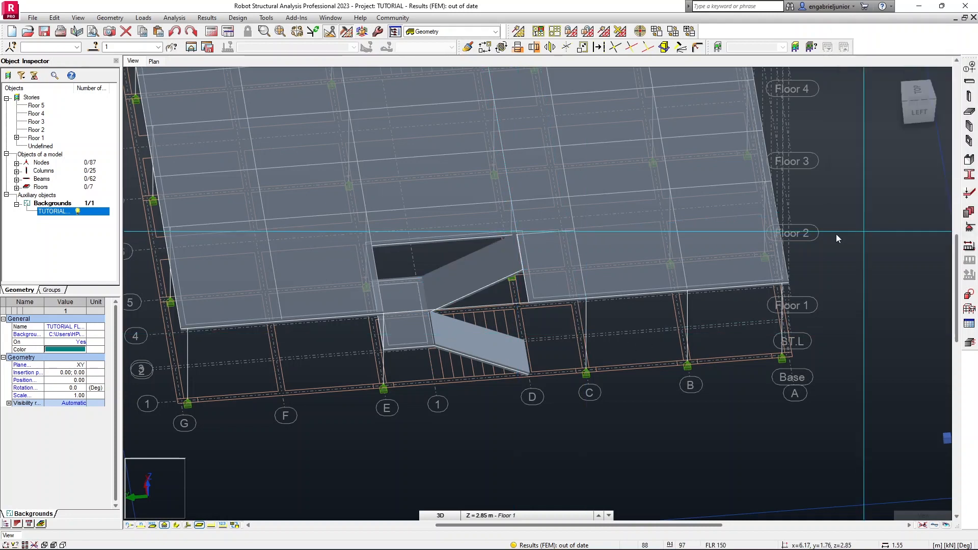
# Check the stair in the left side elevation, then return to the 3D view with bar sections displayed.
pyautogui.scroll(-3, 686, 277)
pyautogui.scroll(-2, 815, 232)
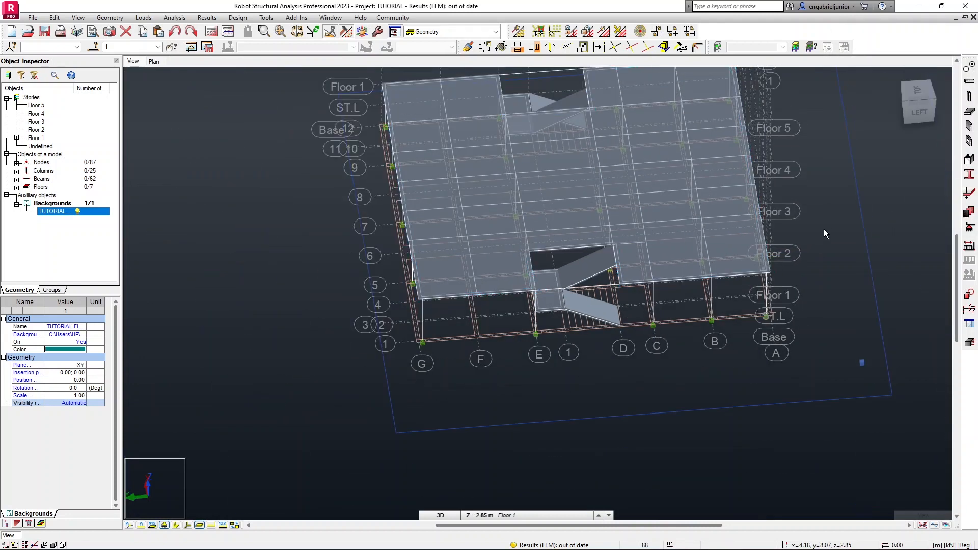
pyautogui.click(923, 116)
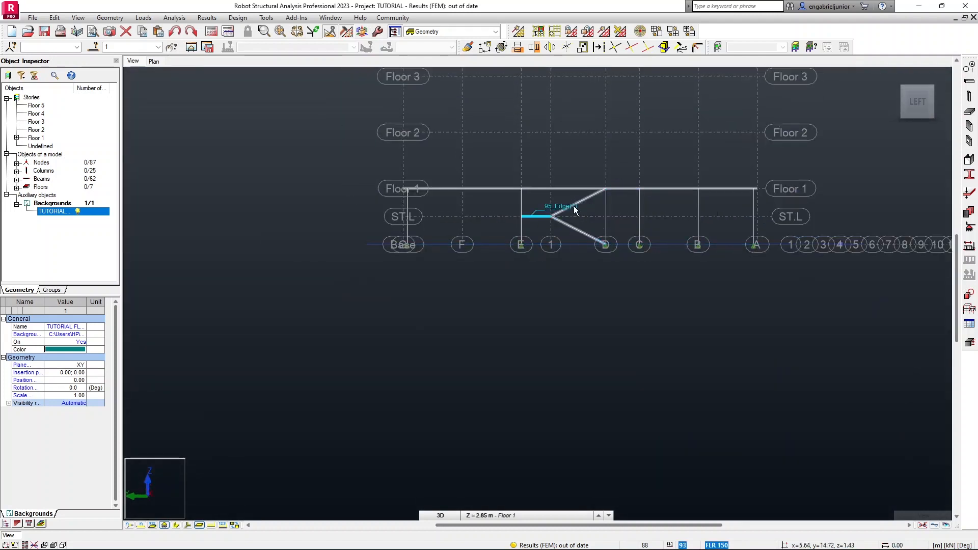
pyautogui.click(826, 124)
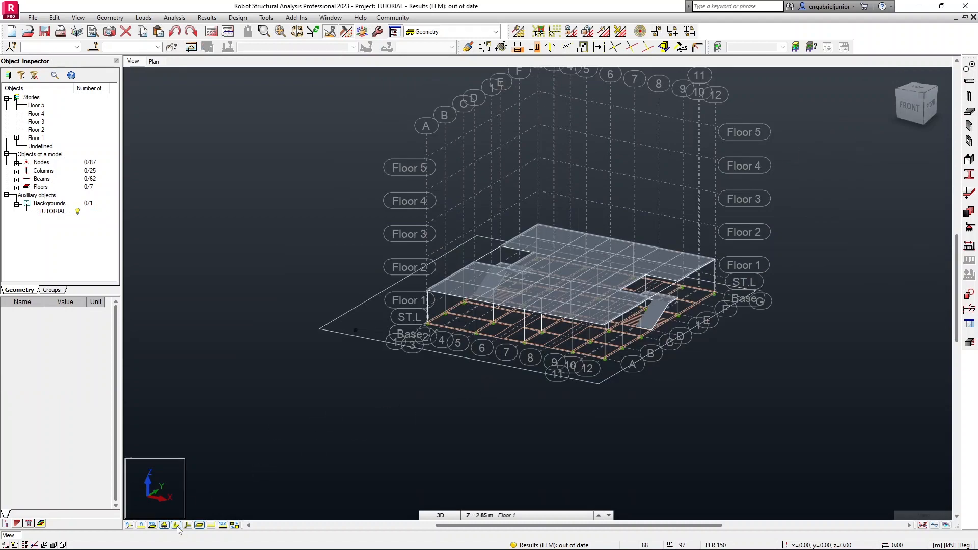
pyautogui.scroll(3, 628, 300)
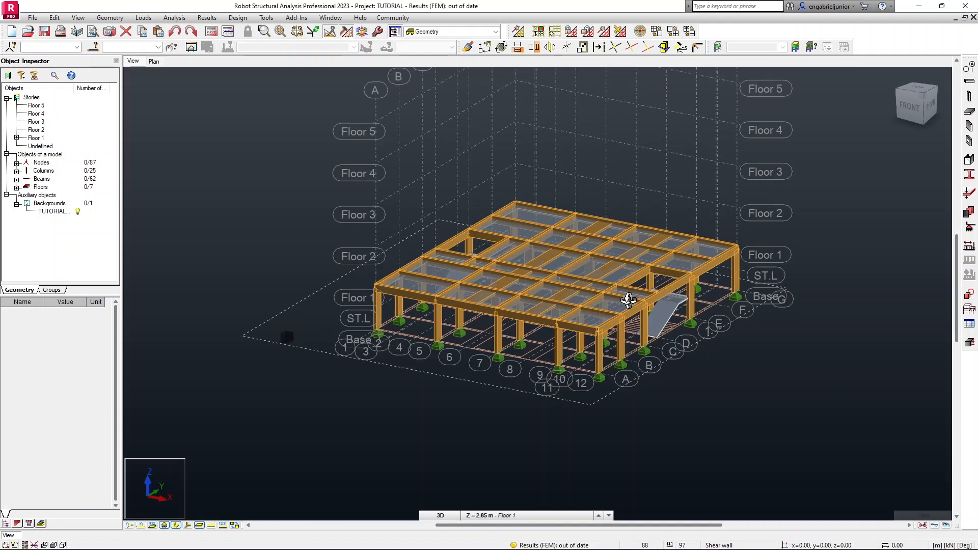
pyautogui.scroll(-2, 502, 284)
pyautogui.moveTo(506, 273); pyautogui.dragTo(523, 288, button='middle')
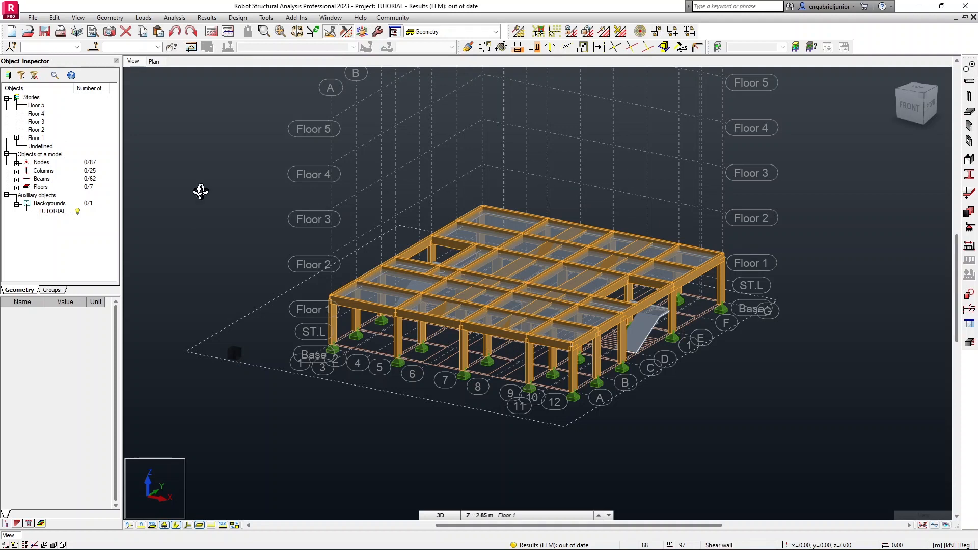
# Copy the full contents of Floor 1 to the four storeys above.
pyautogui.click(35, 138)
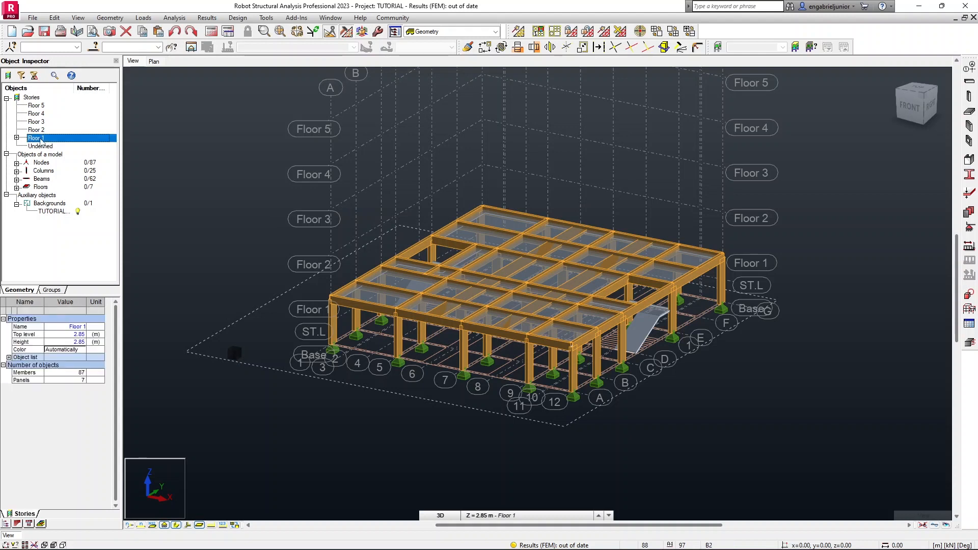
pyautogui.rightClick(41, 140)
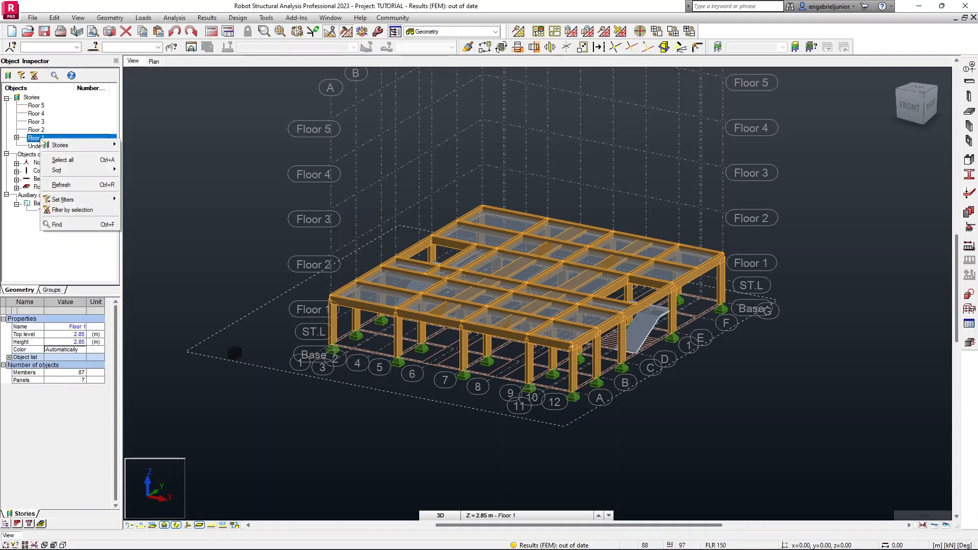
pyautogui.moveTo(84, 148)
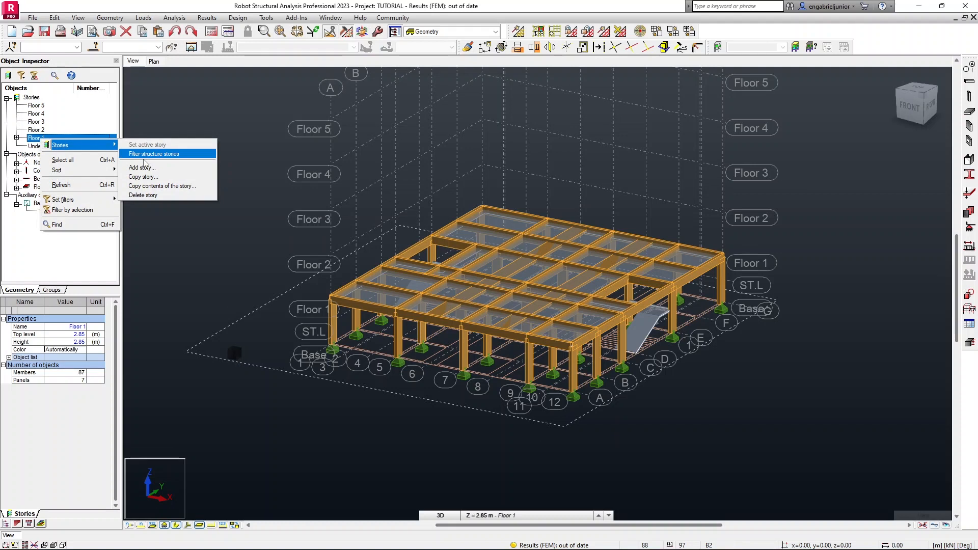
pyautogui.click(169, 186)
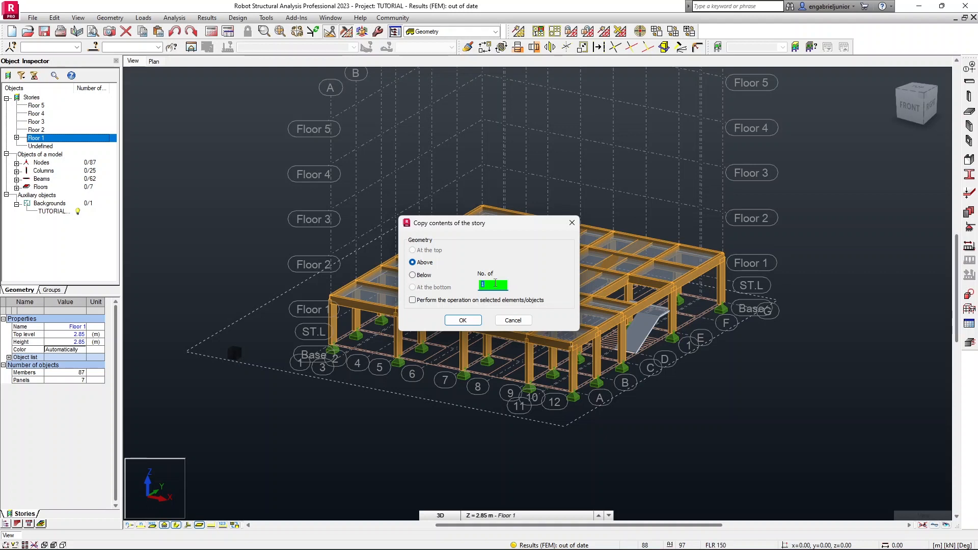
pyautogui.click(462, 320)
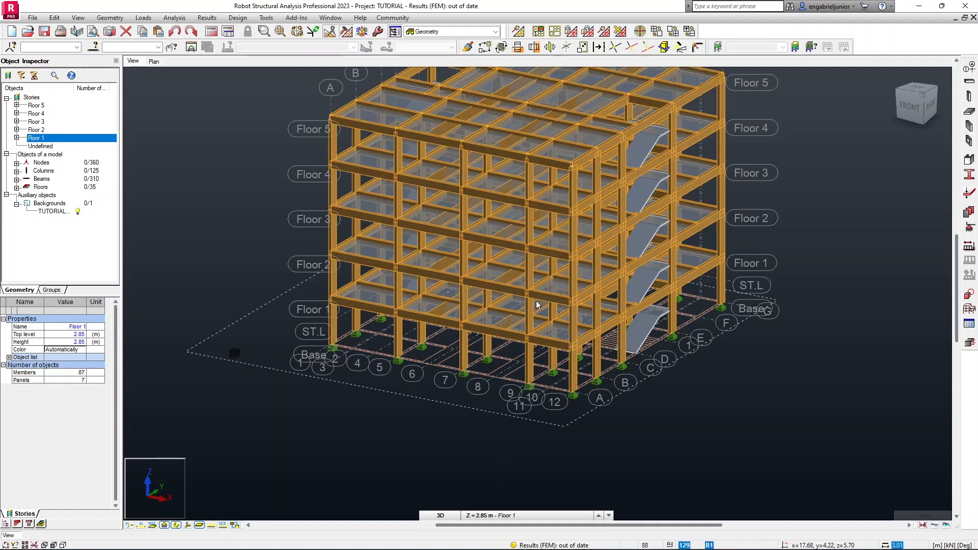
# At the ST.L level plan, draw a B1 RC beam along axis E from axis 1 to axis 5 at the landing.
pyautogui.moveTo(604, 239); pyautogui.dragTo(572, 276, button='middle')
pyautogui.keyDown('shift'); pyautogui.moveTo(665, 251); pyautogui.dragTo(475, 246, button='middle'); pyautogui.keyUp('shift')
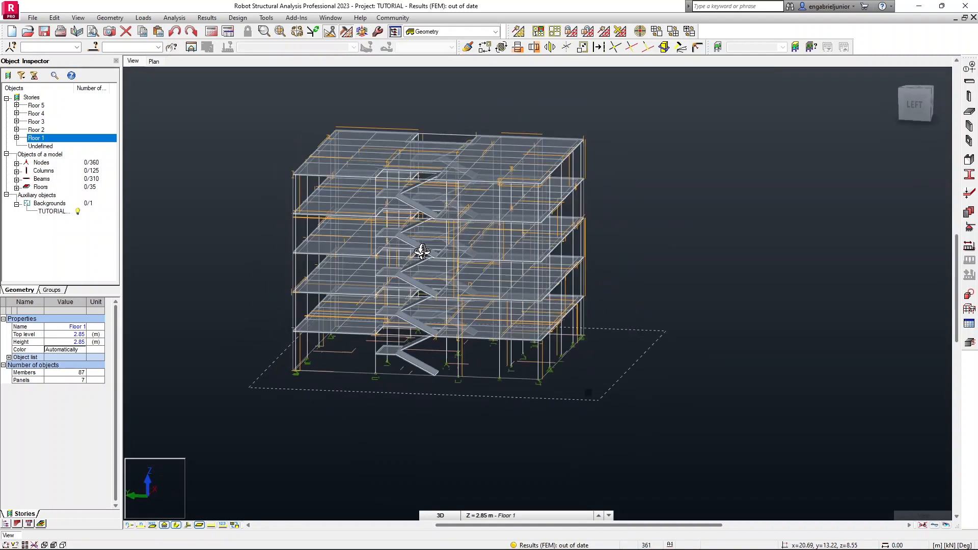
pyautogui.scroll(2, 493, 265)
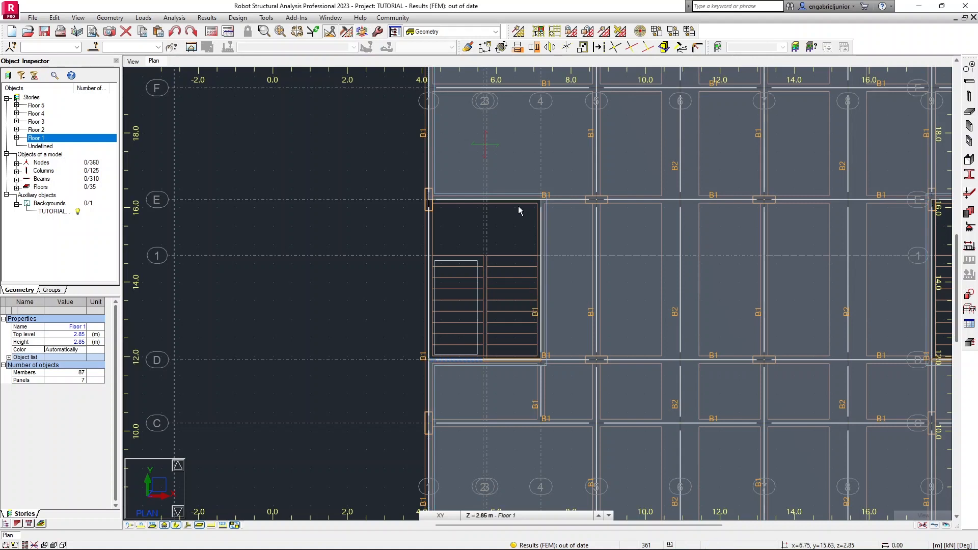
pyautogui.scroll(2, 524, 212)
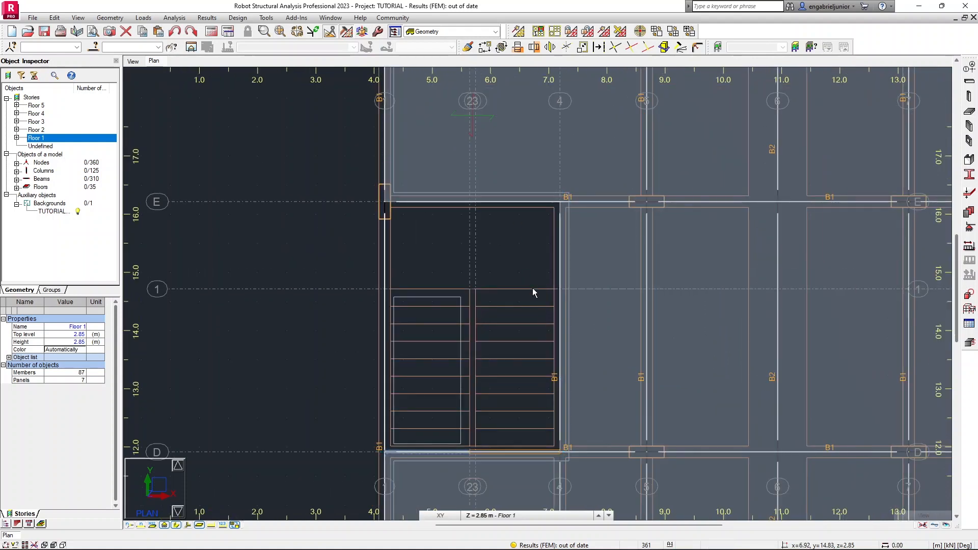
pyautogui.click(580, 519)
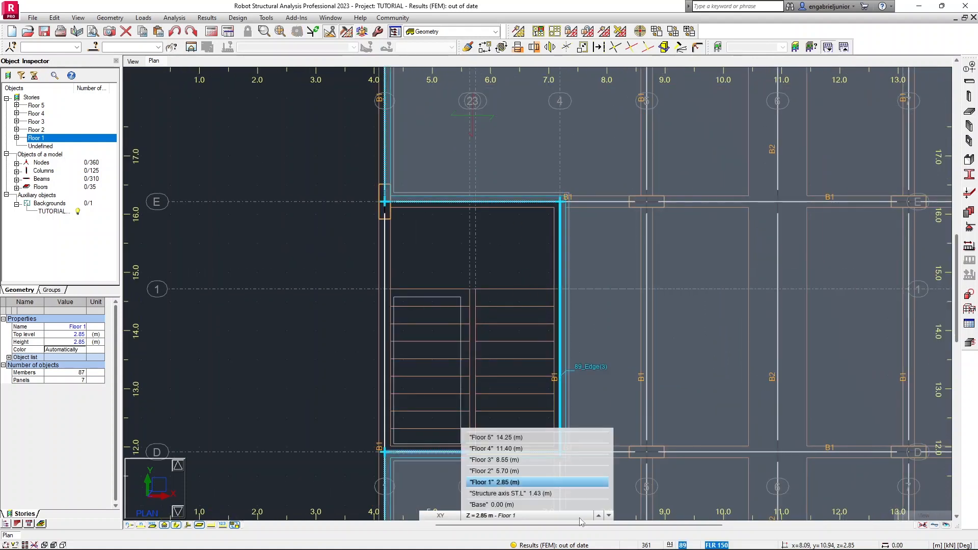
pyautogui.click(545, 495)
pyautogui.click(520, 268)
pyautogui.moveTo(530, 273); pyautogui.dragTo(539, 330, button='middle')
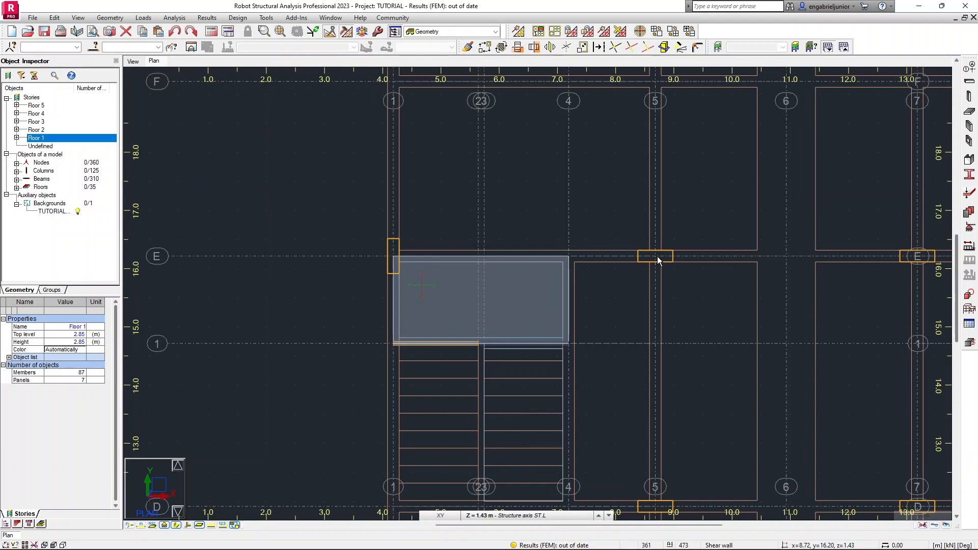
pyautogui.scroll(-1, 657, 256)
pyautogui.scroll(-1, 518, 268)
pyautogui.moveTo(949, 107); pyautogui.dragTo(811, 119, button='middle')
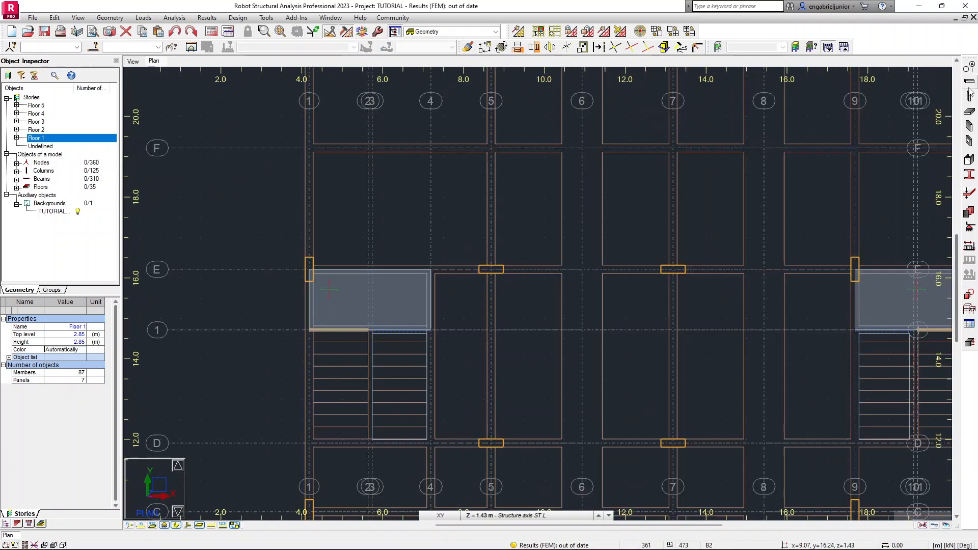
pyautogui.click(968, 83)
pyautogui.click(901, 131)
pyautogui.click(900, 141)
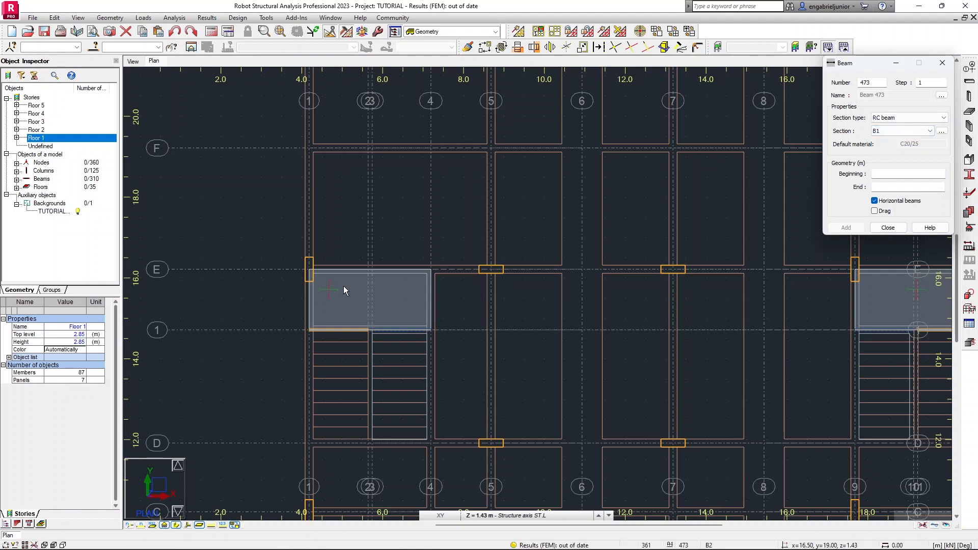
pyautogui.click(309, 269)
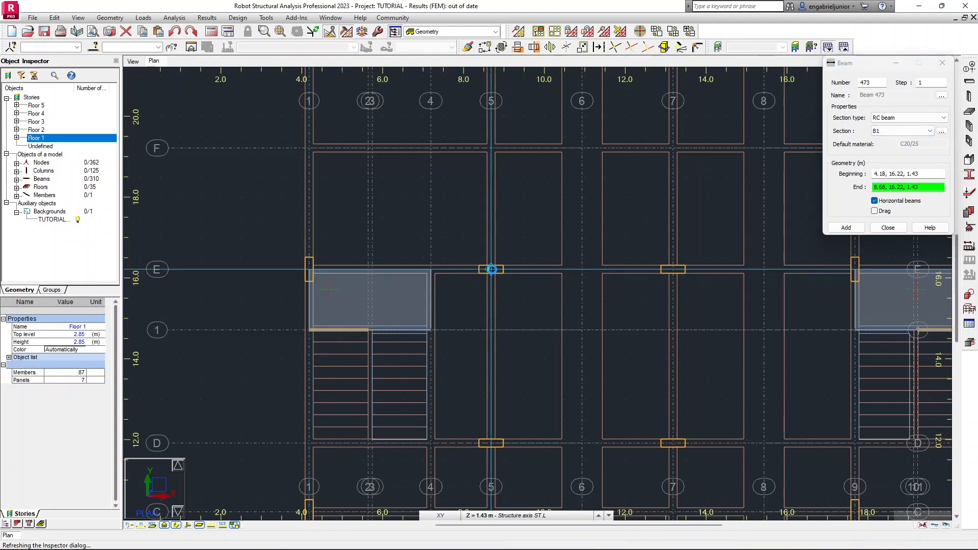
pyautogui.click(491, 269)
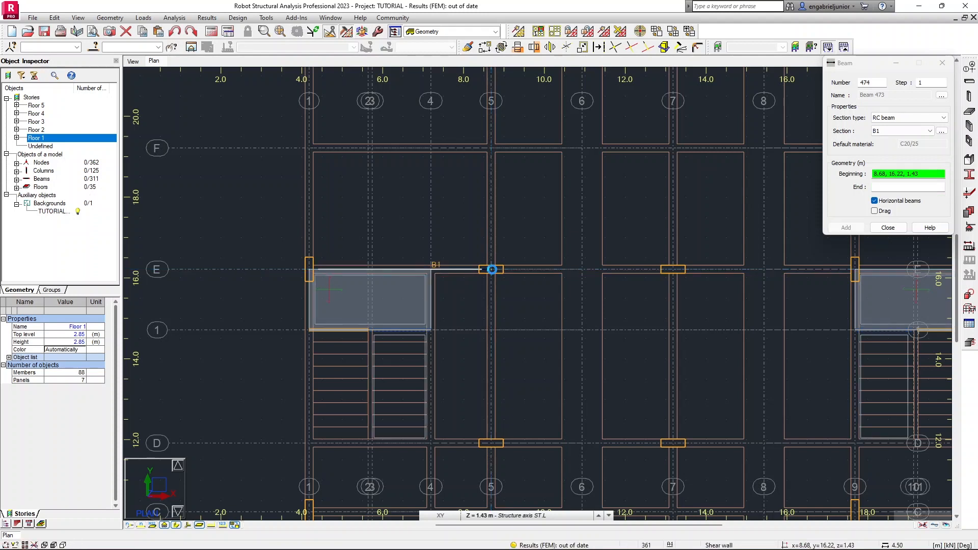
# Draw a second B1 beam along axis E from axis 12 to axis 9 at the other landing and close the Beam dialog.
pyautogui.moveTo(704, 293); pyautogui.dragTo(553, 297, button='middle')
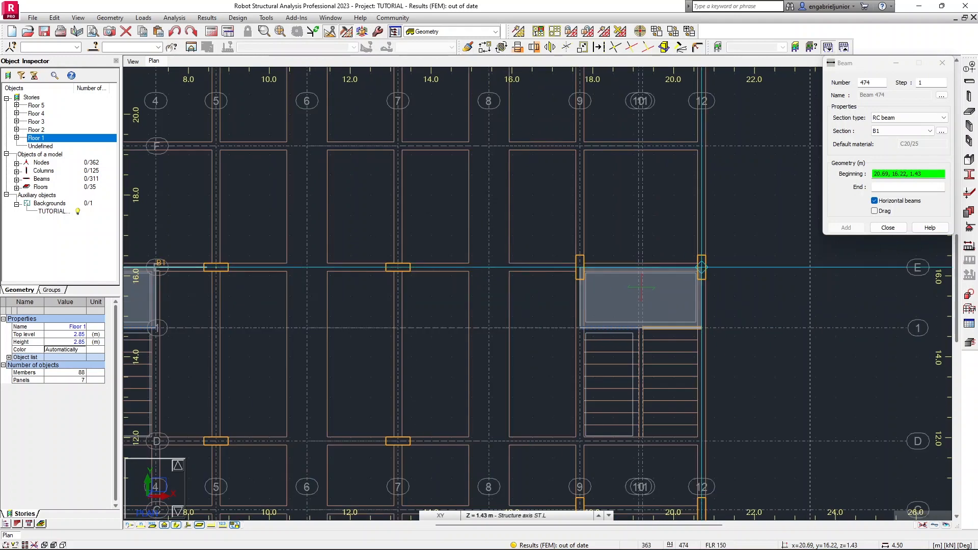
pyautogui.click(701, 267)
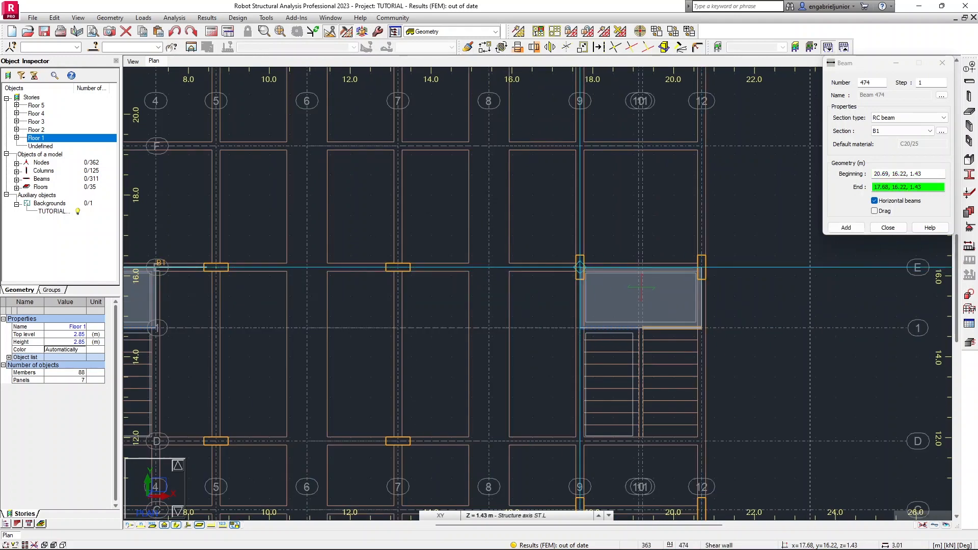
pyautogui.click(579, 267)
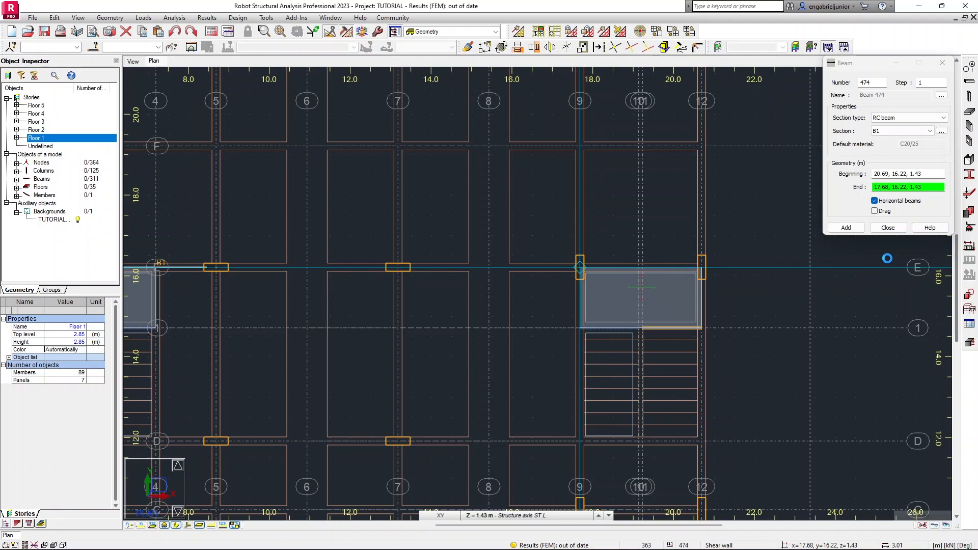
pyautogui.click(887, 228)
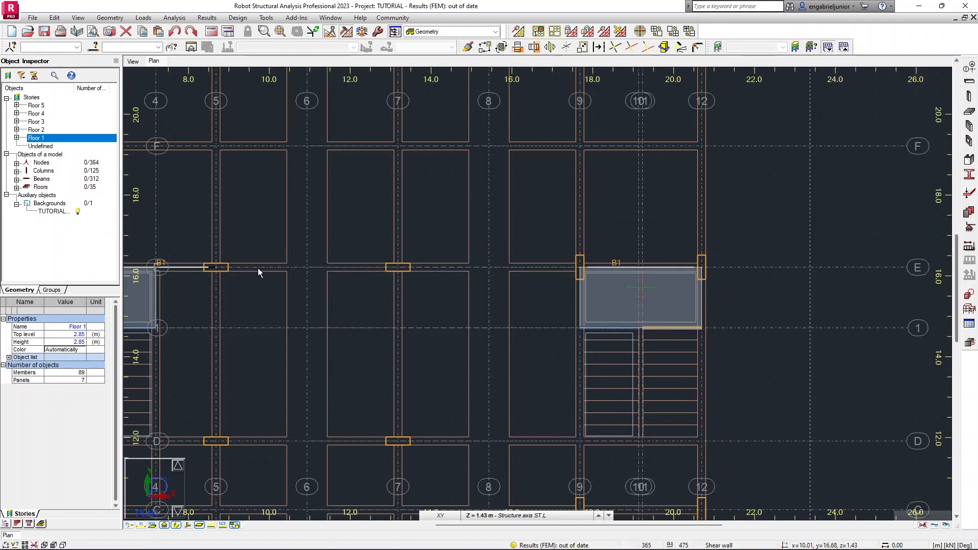
# Select the two new landing beams 473 and 474.
pyautogui.scroll(-2, 266, 289)
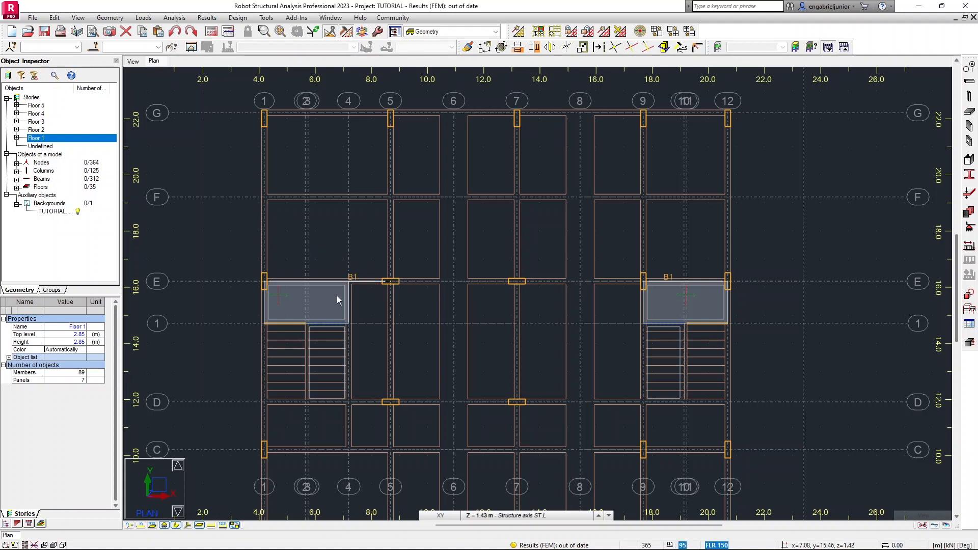
pyautogui.scroll(3, 334, 277)
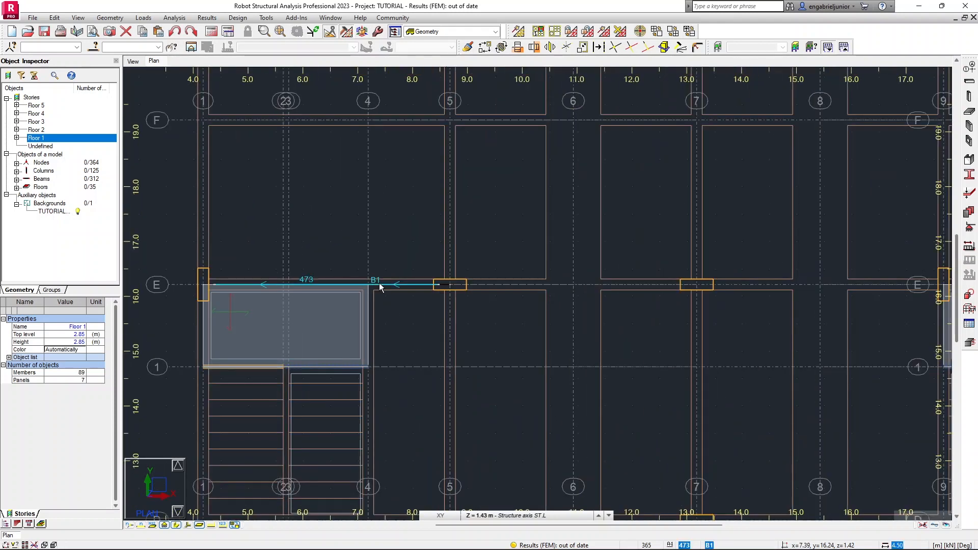
pyautogui.click(380, 286)
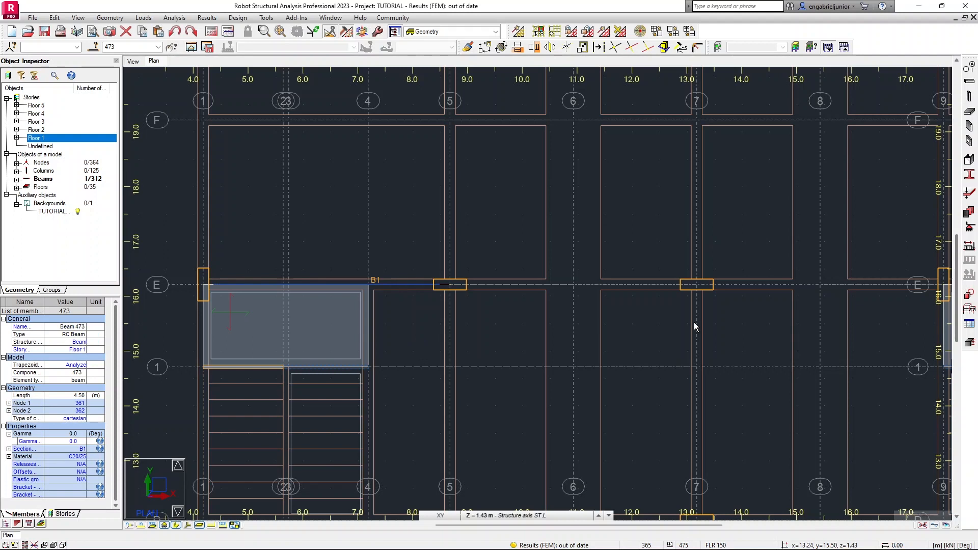
pyautogui.scroll(-1, 689, 323)
pyautogui.moveTo(690, 323); pyautogui.dragTo(513, 321, button='middle')
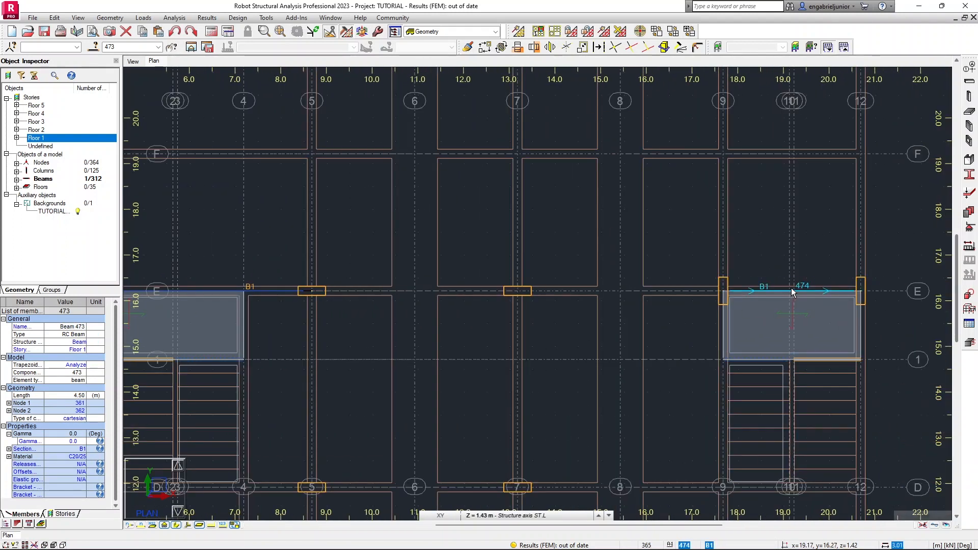
pyautogui.click(124, 47)
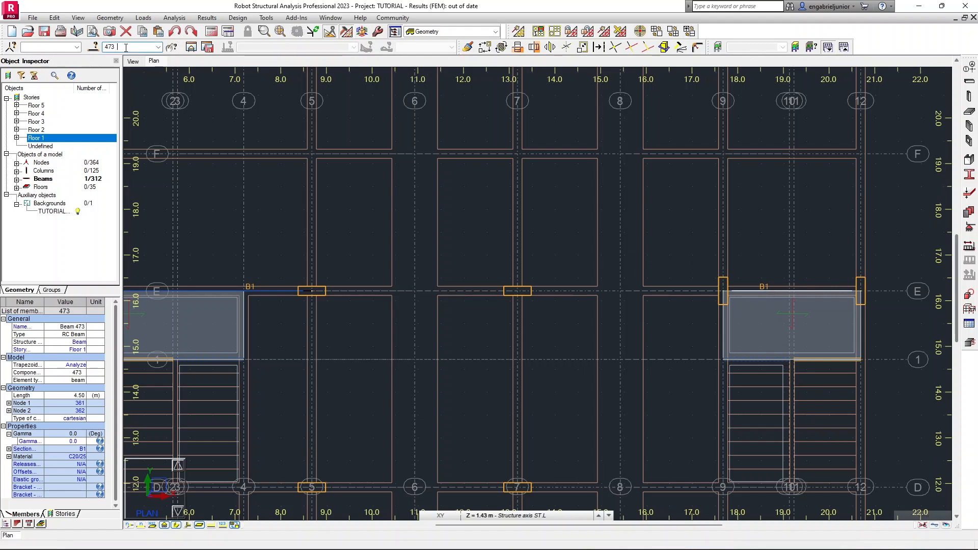
pyautogui.write('474')
pyautogui.press('Return')
pyautogui.scroll(-1, 413, 277)
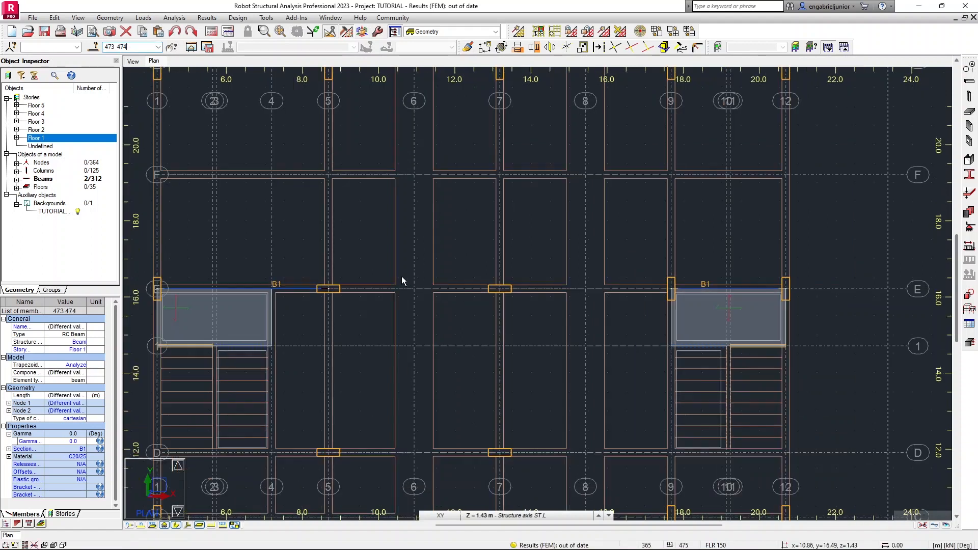
pyautogui.scroll(-1, 402, 276)
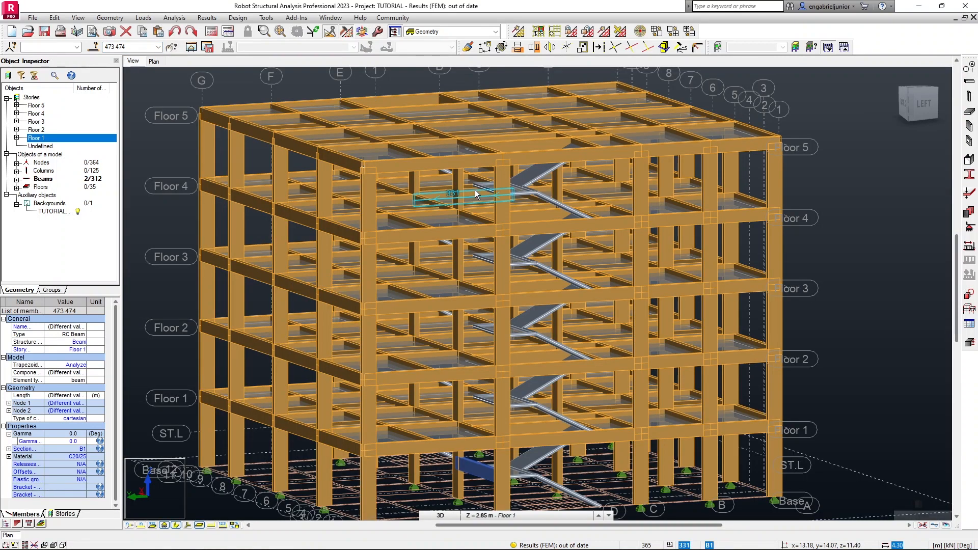
# Copy the selected landing beams from Floor 1 to the four storeys above, applying the operation to selected objects only.
pyautogui.rightClick(48, 138)
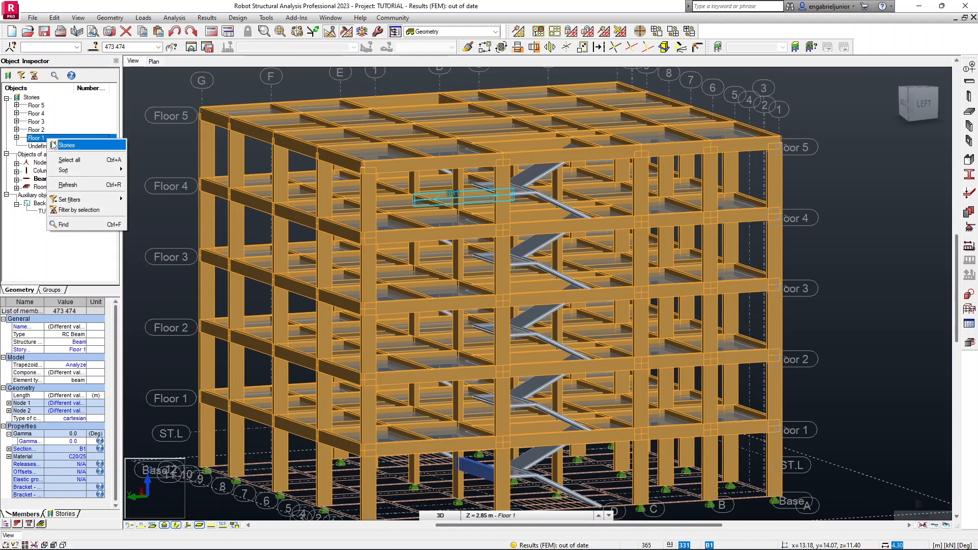
pyautogui.moveTo(66, 145)
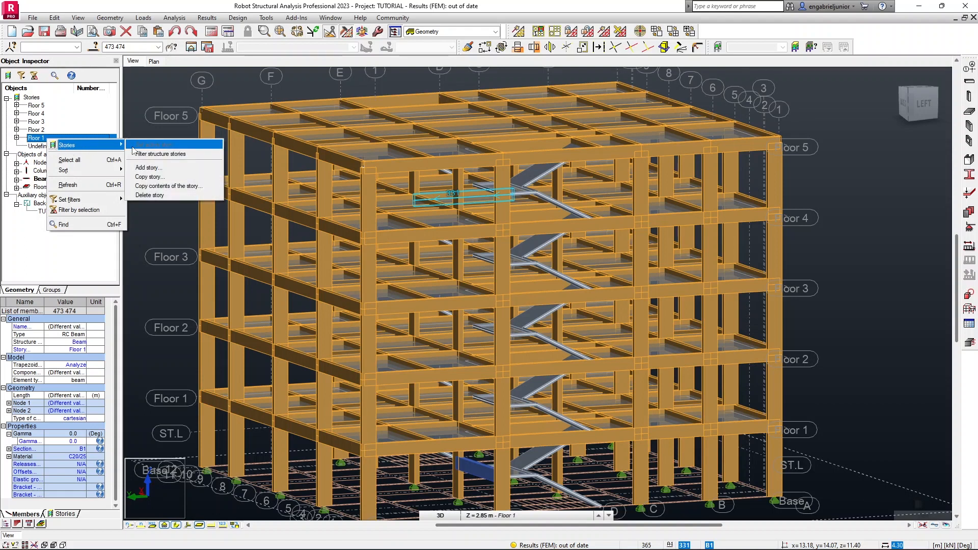
pyautogui.click(167, 187)
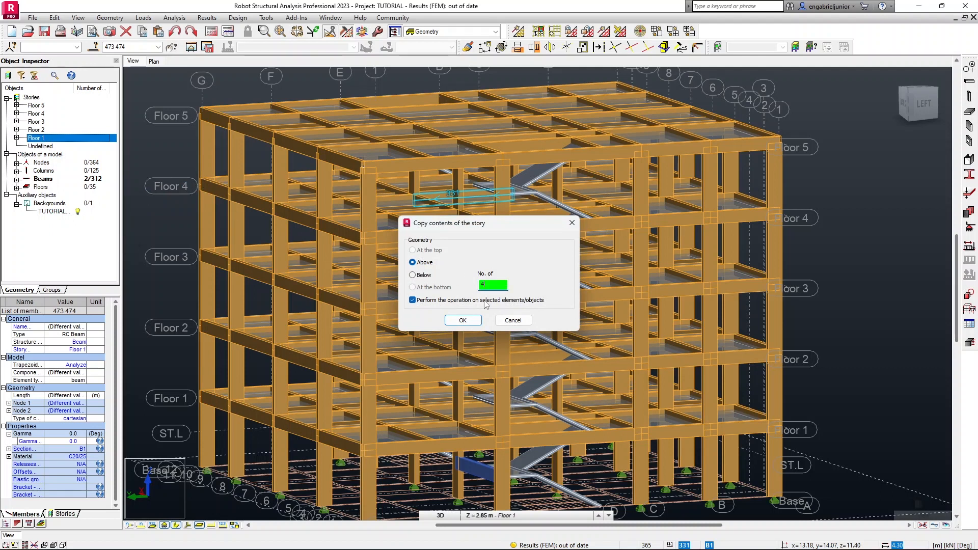
pyautogui.click(471, 324)
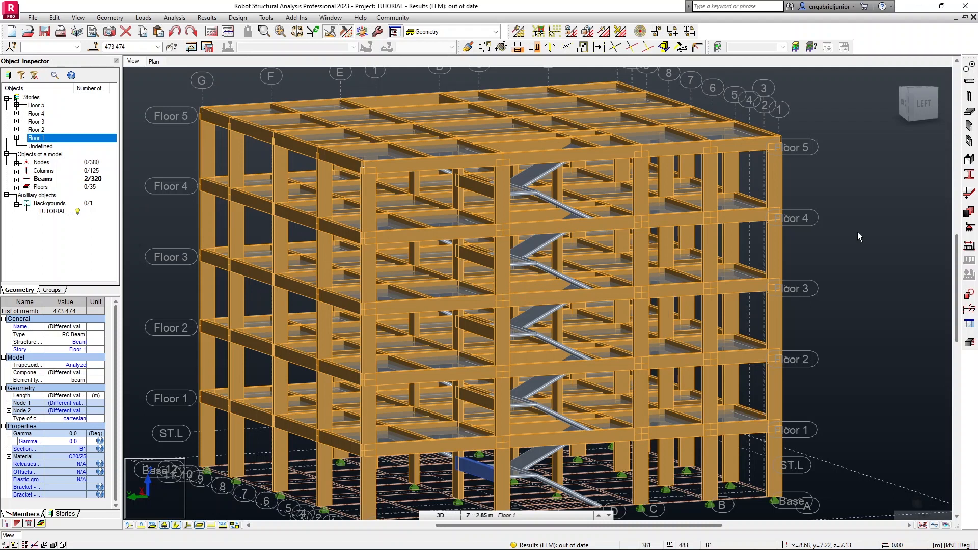
# Select all beams in the model and set their offsets to Upper flange.
pyautogui.click(700, 296)
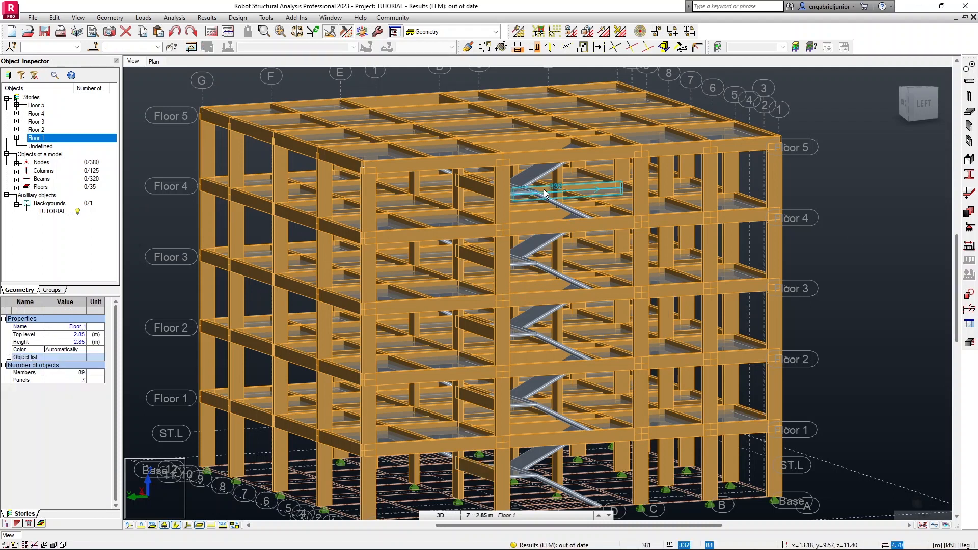
pyautogui.scroll(-1, 543, 190)
pyautogui.scroll(-1, 543, 190)
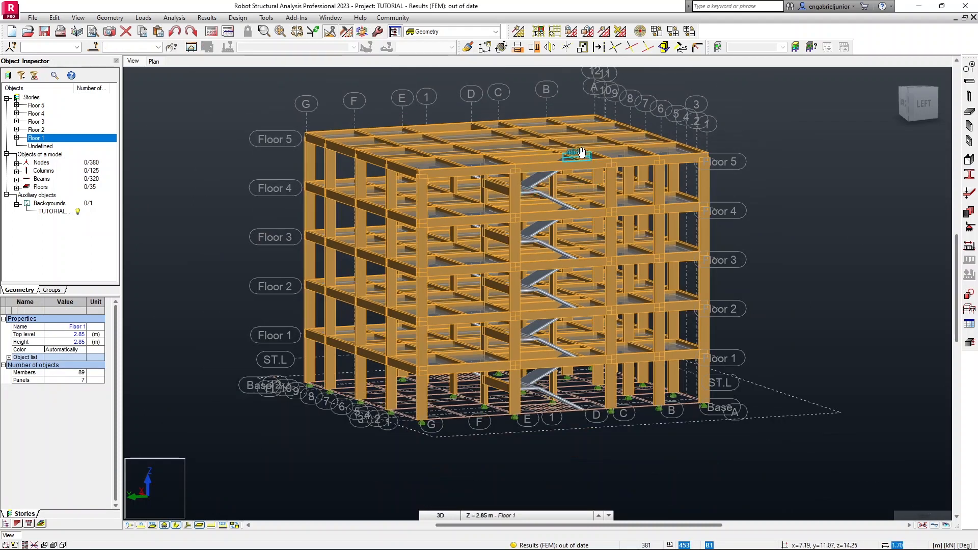
pyautogui.moveTo(582, 150); pyautogui.dragTo(561, 165, button='middle')
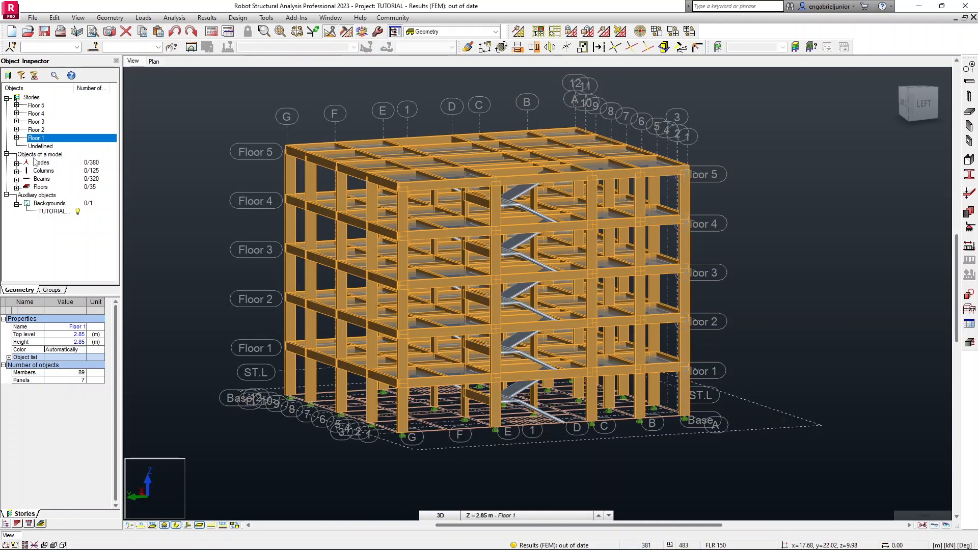
pyautogui.rightClick(45, 181)
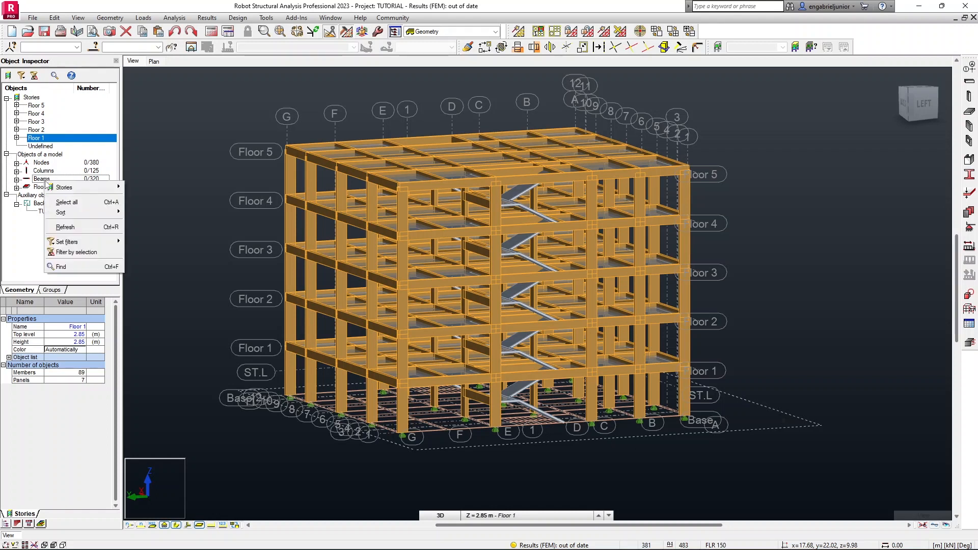
pyautogui.click(57, 202)
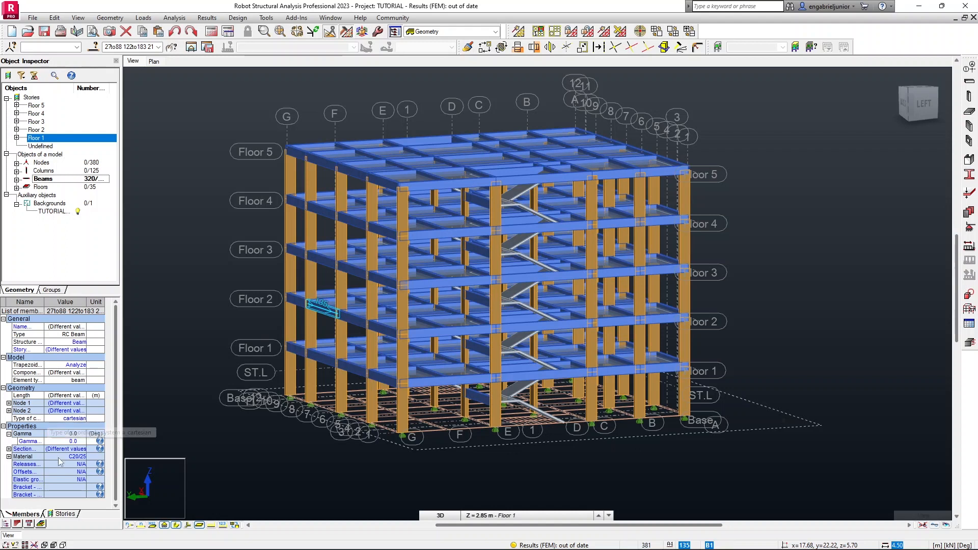
pyautogui.click(80, 476)
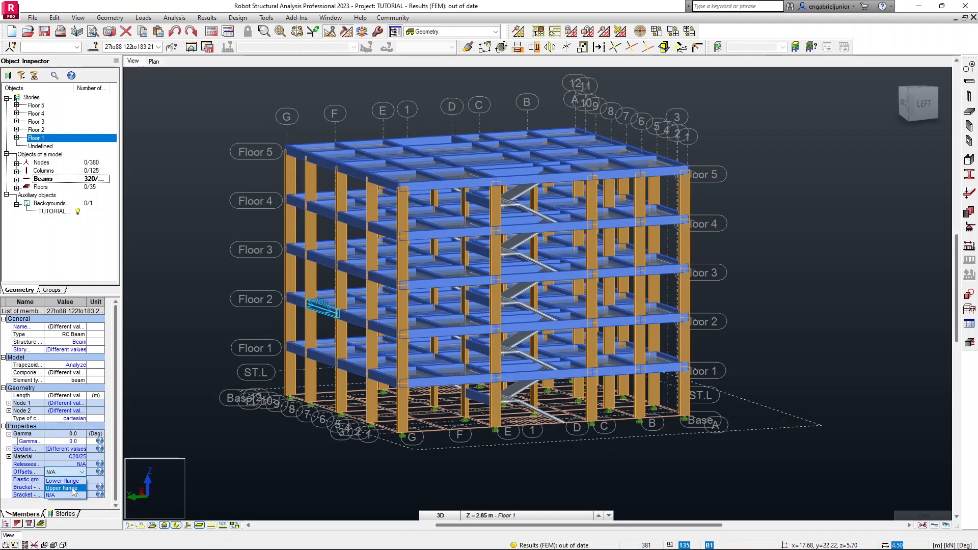
pyautogui.click(74, 489)
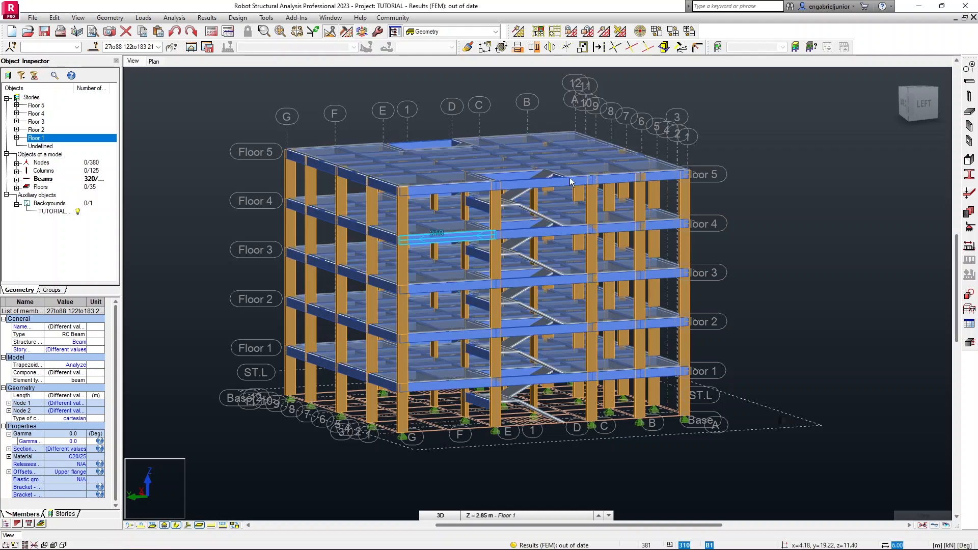
# Examine the offset beams and stair landings from a side elevation of the frame.
pyautogui.scroll(2, 497, 162)
pyautogui.scroll(2, 400, 173)
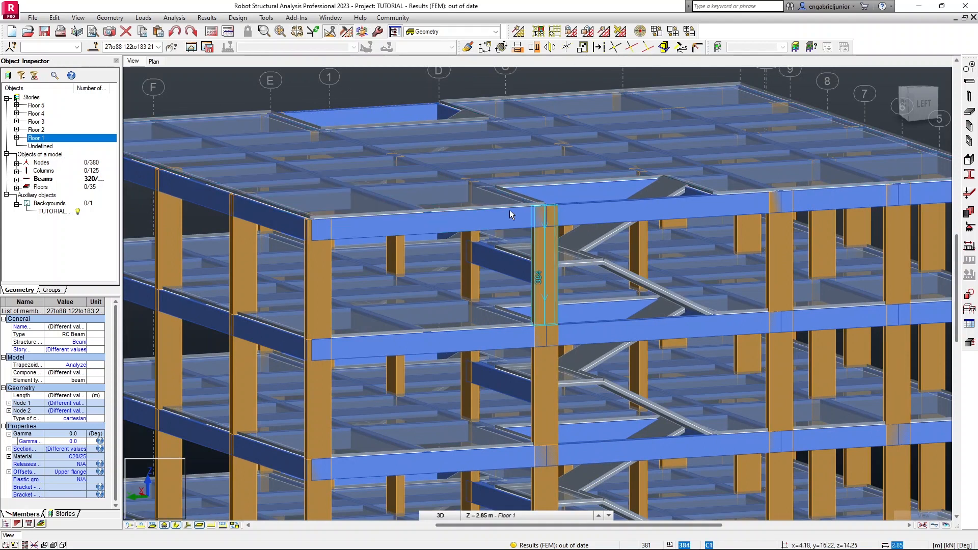
pyautogui.scroll(-2, 512, 209)
pyautogui.click(930, 109)
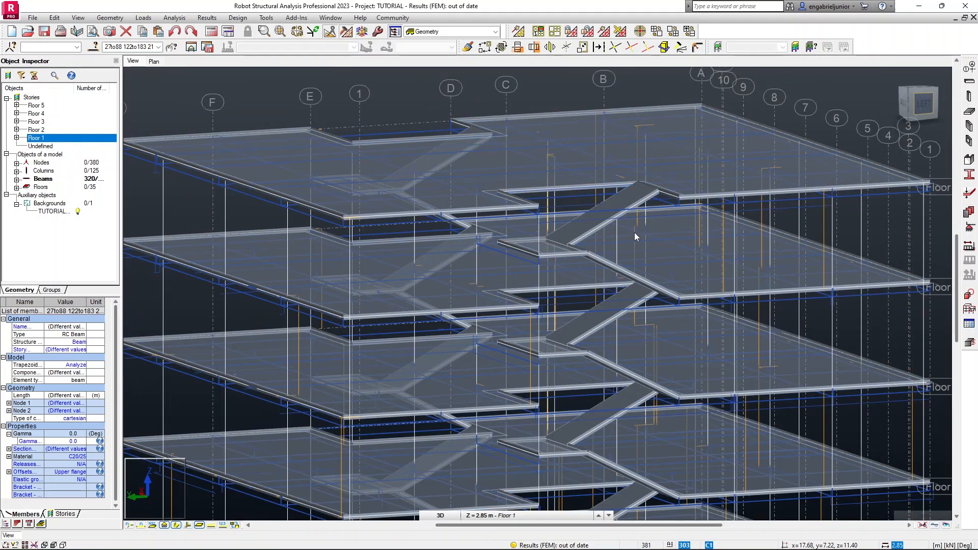
pyautogui.scroll(-4, 567, 260)
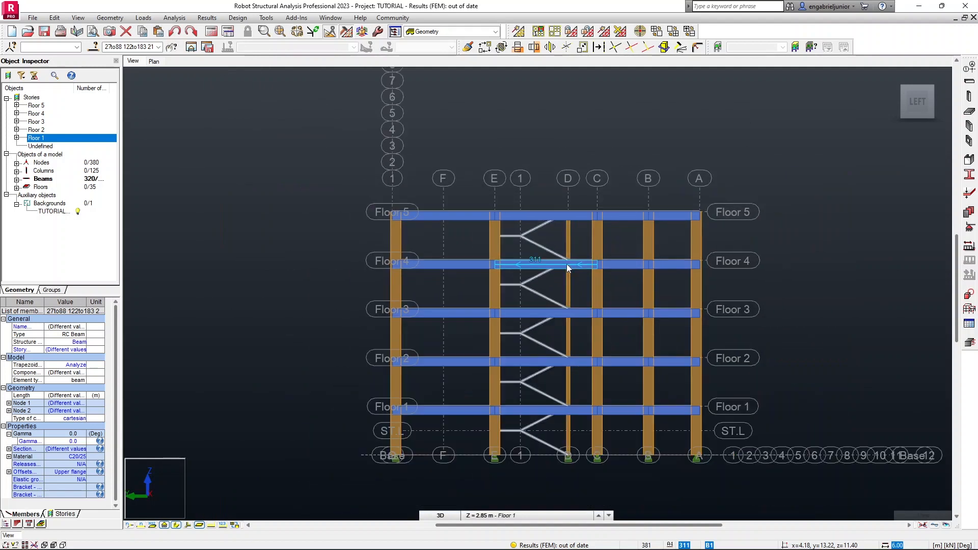
pyautogui.scroll(2, 604, 419)
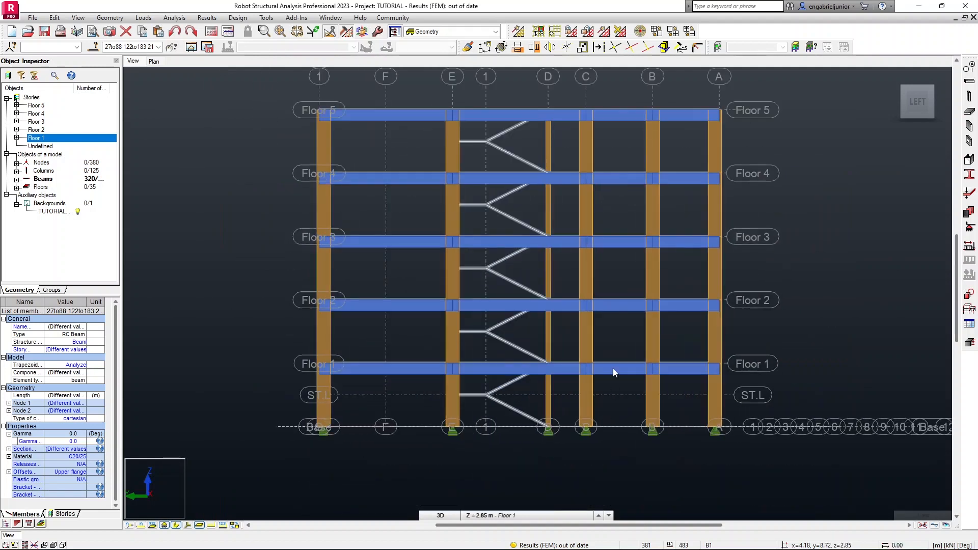
pyautogui.moveTo(530, 232); pyautogui.dragTo(529, 273, button='middle')
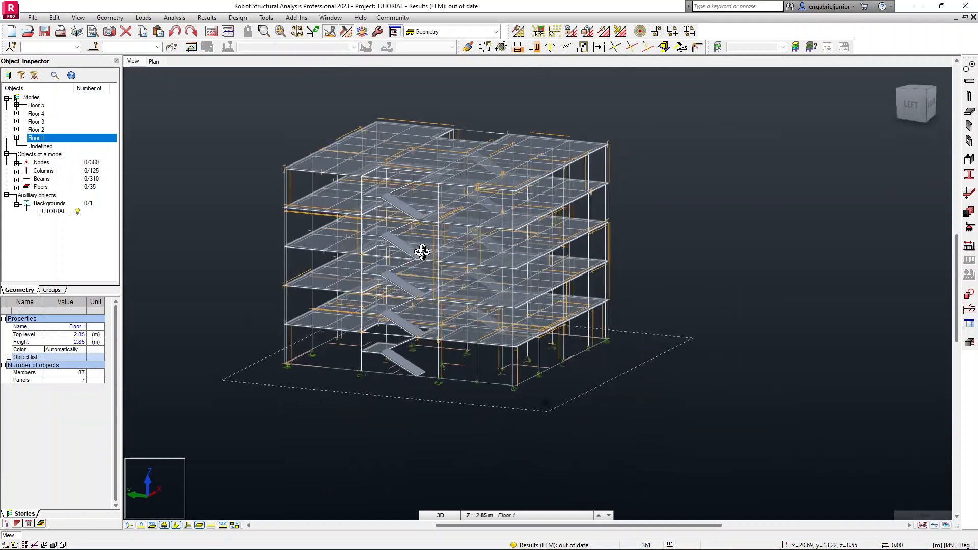
pyautogui.keyDown('shift'); pyautogui.moveTo(419, 249); pyautogui.dragTo(511, 269, button='middle'); pyautogui.keyUp('shift')
pyautogui.scroll(-1, 427, 251)
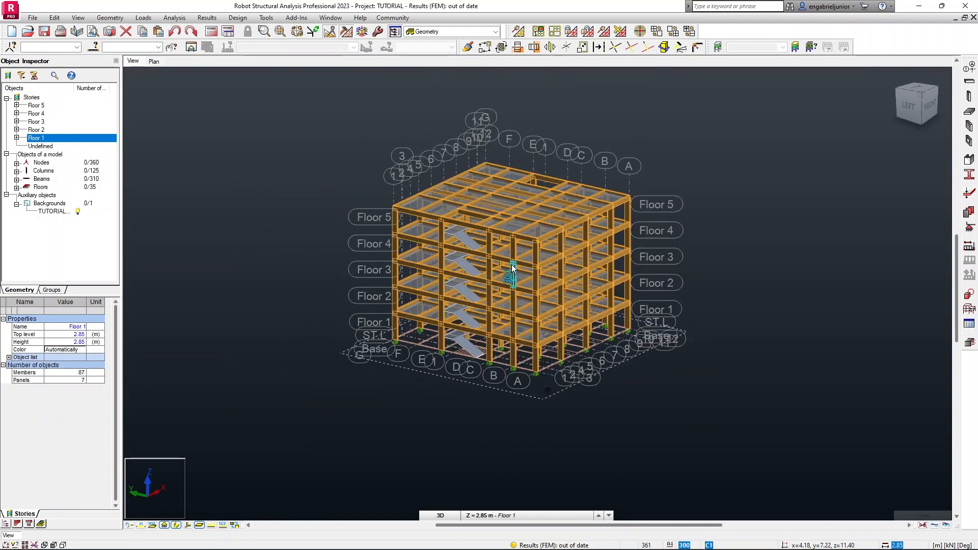